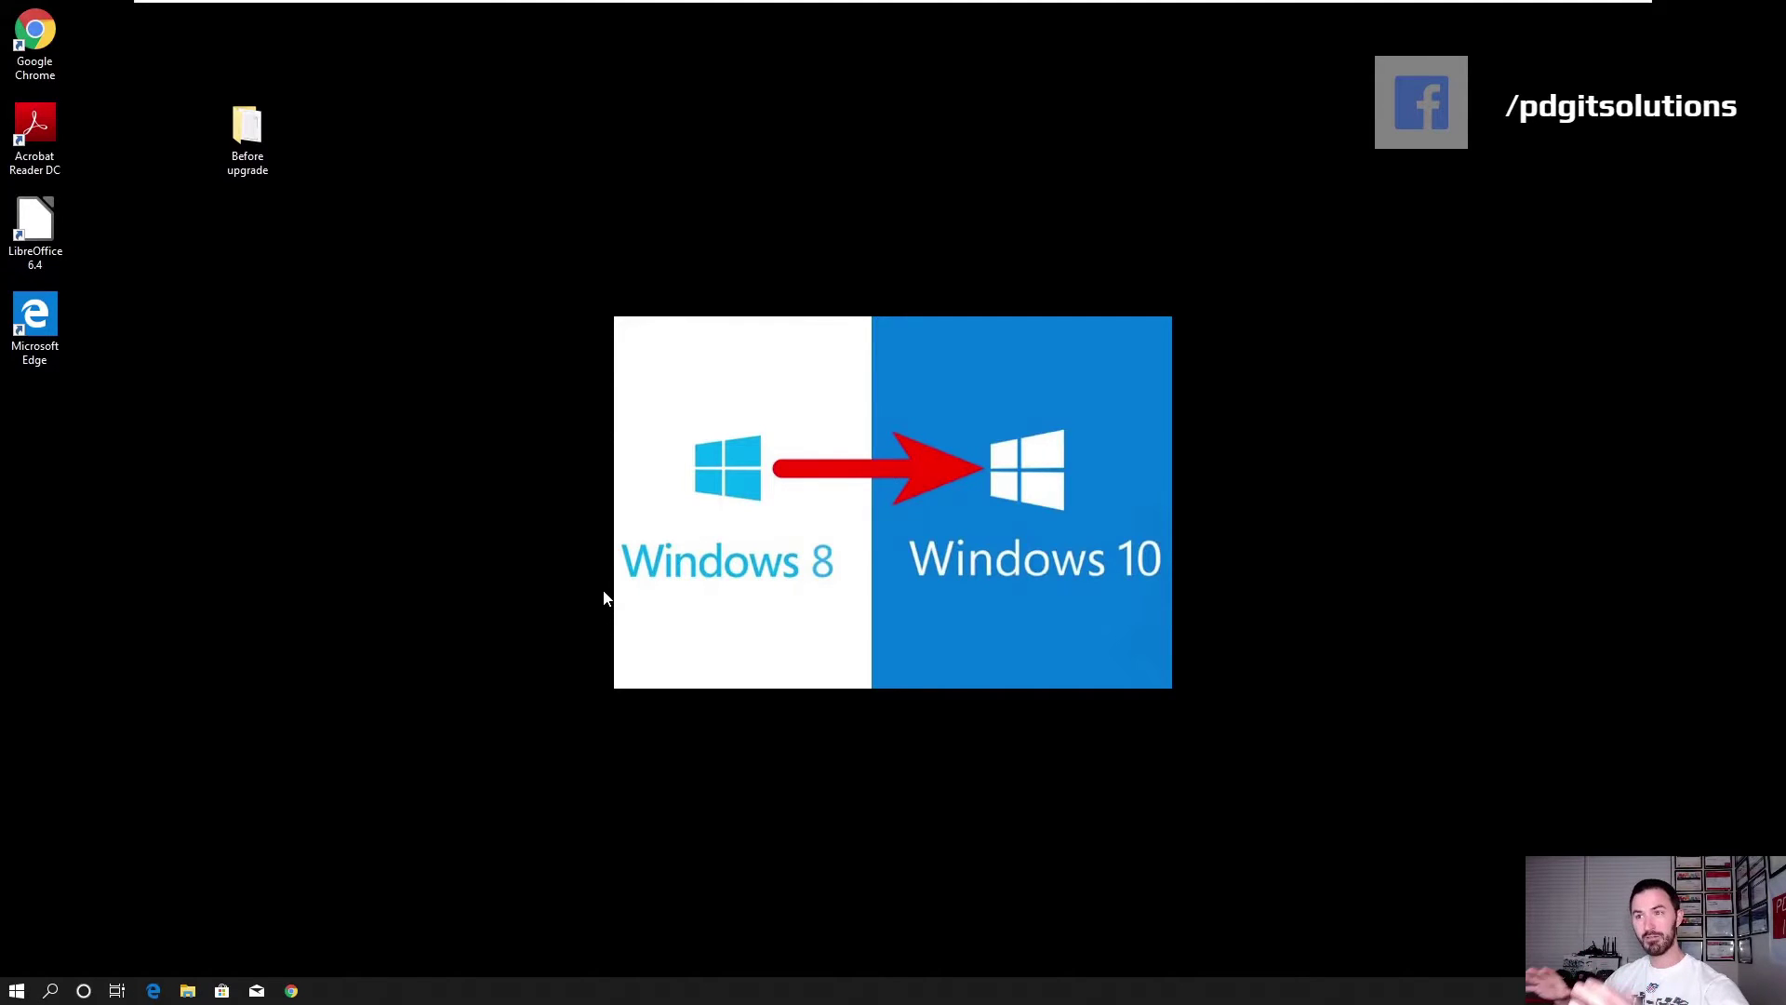
Try Turn on BitLocker for Local Disk (C:) from This PC, which triggers the TPM error
left_click(187, 990)
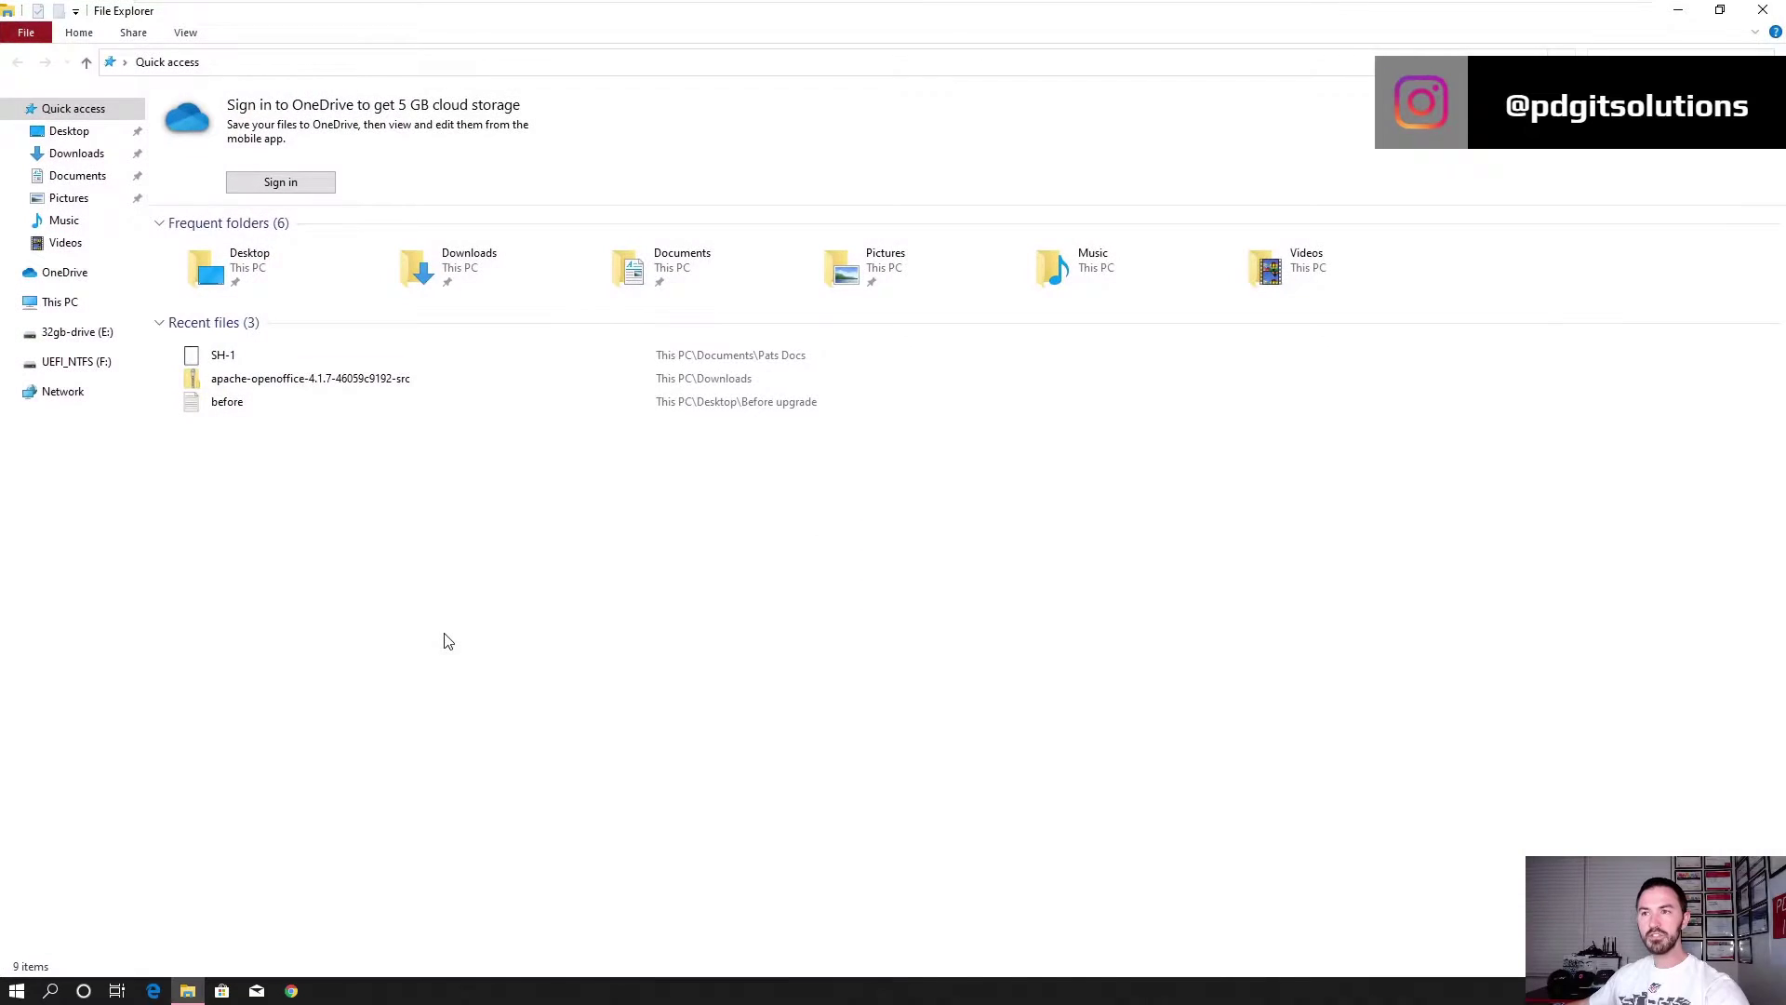
left_click(59, 303)
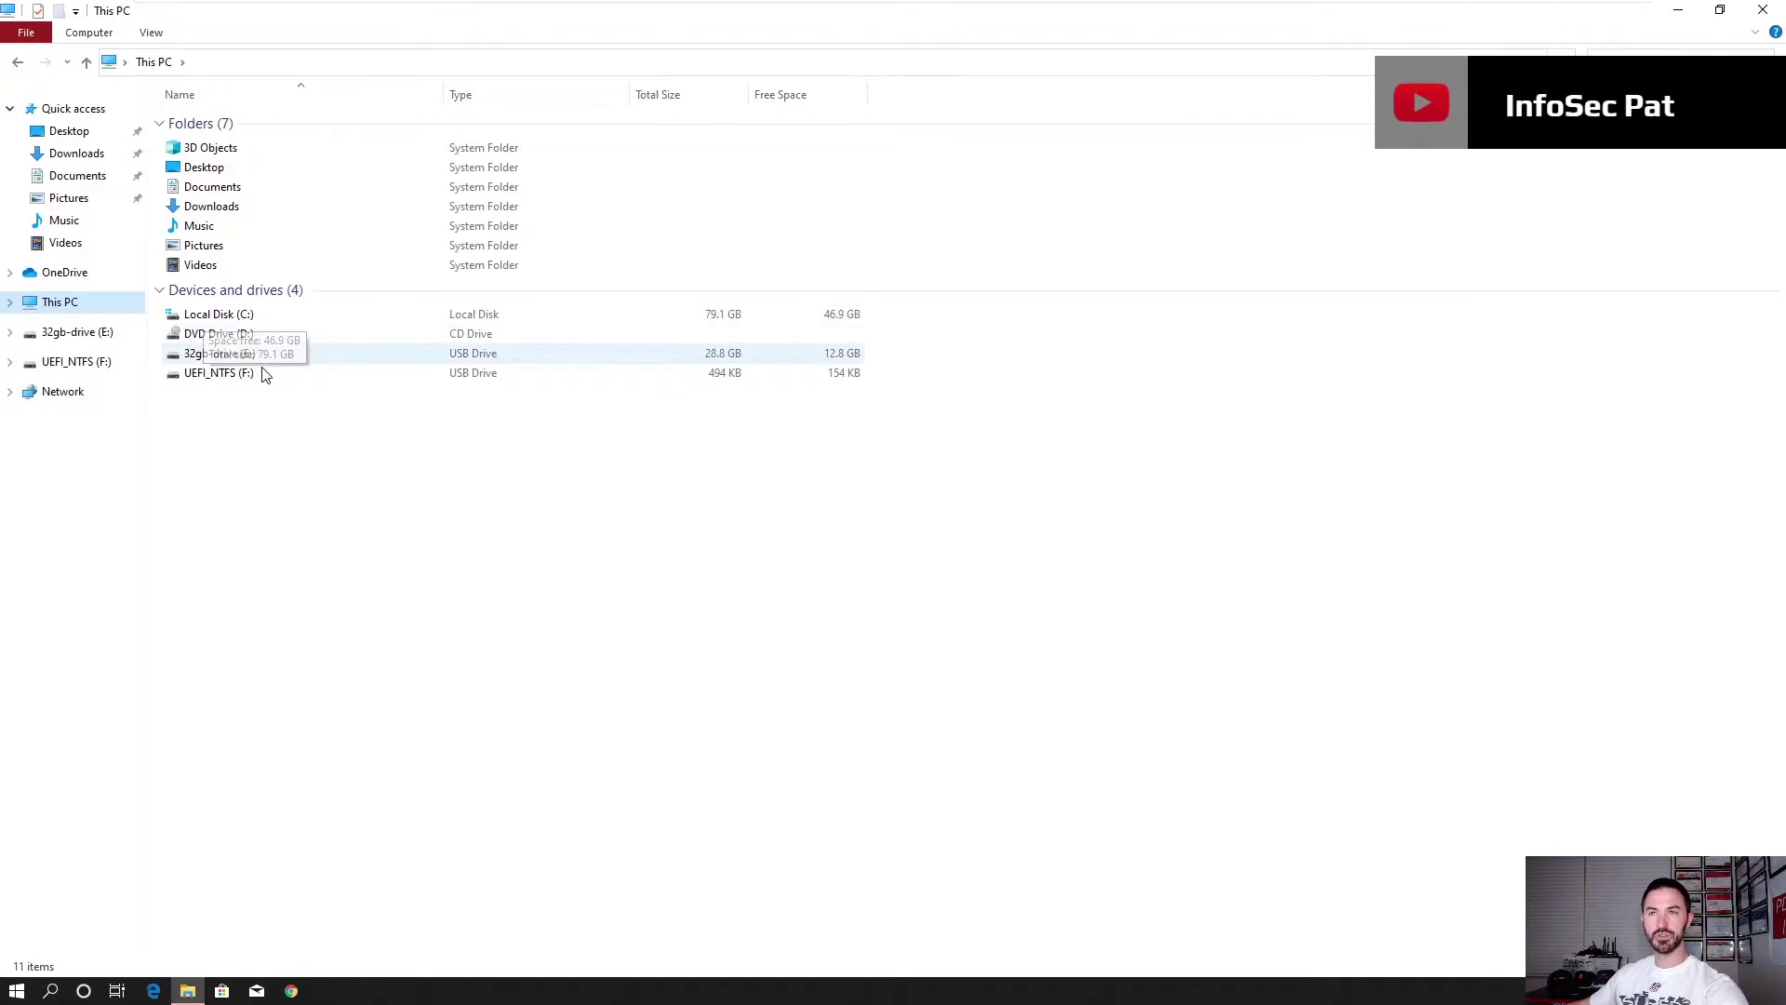
left_click(221, 321)
right_click(221, 321)
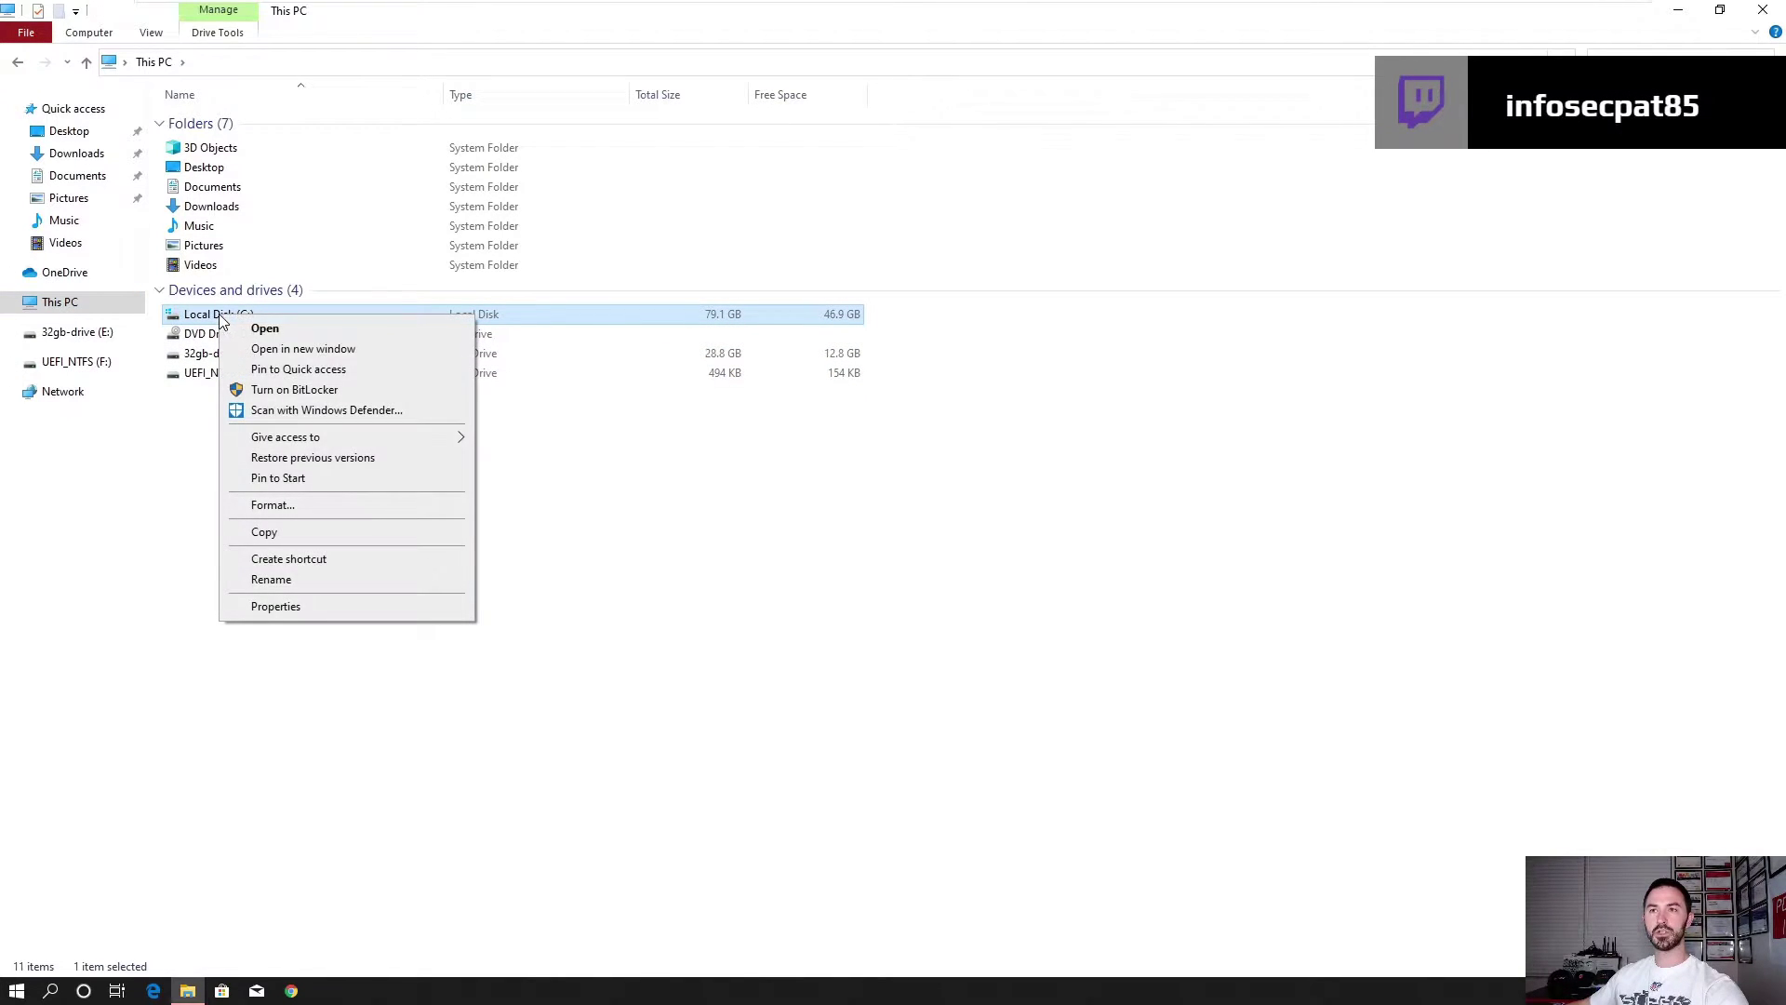
left_click(299, 391)
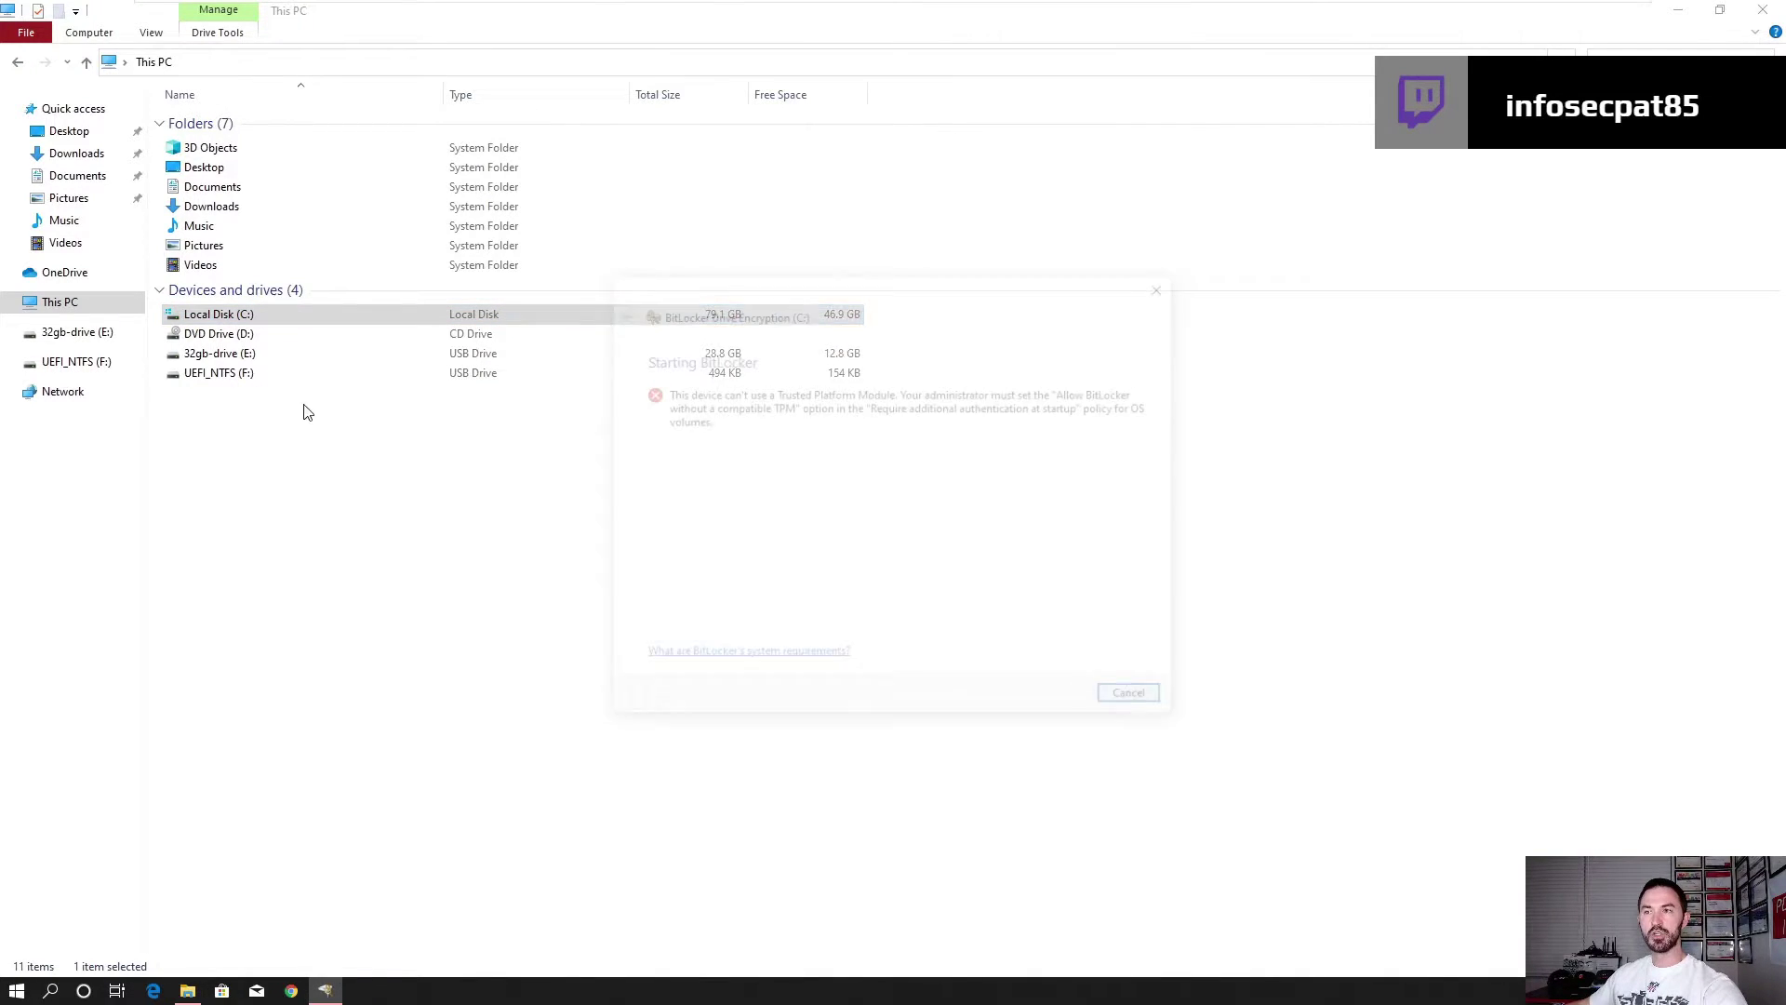
left_click(1758, 10)
left_click_drag(809, 280, 729, 268)
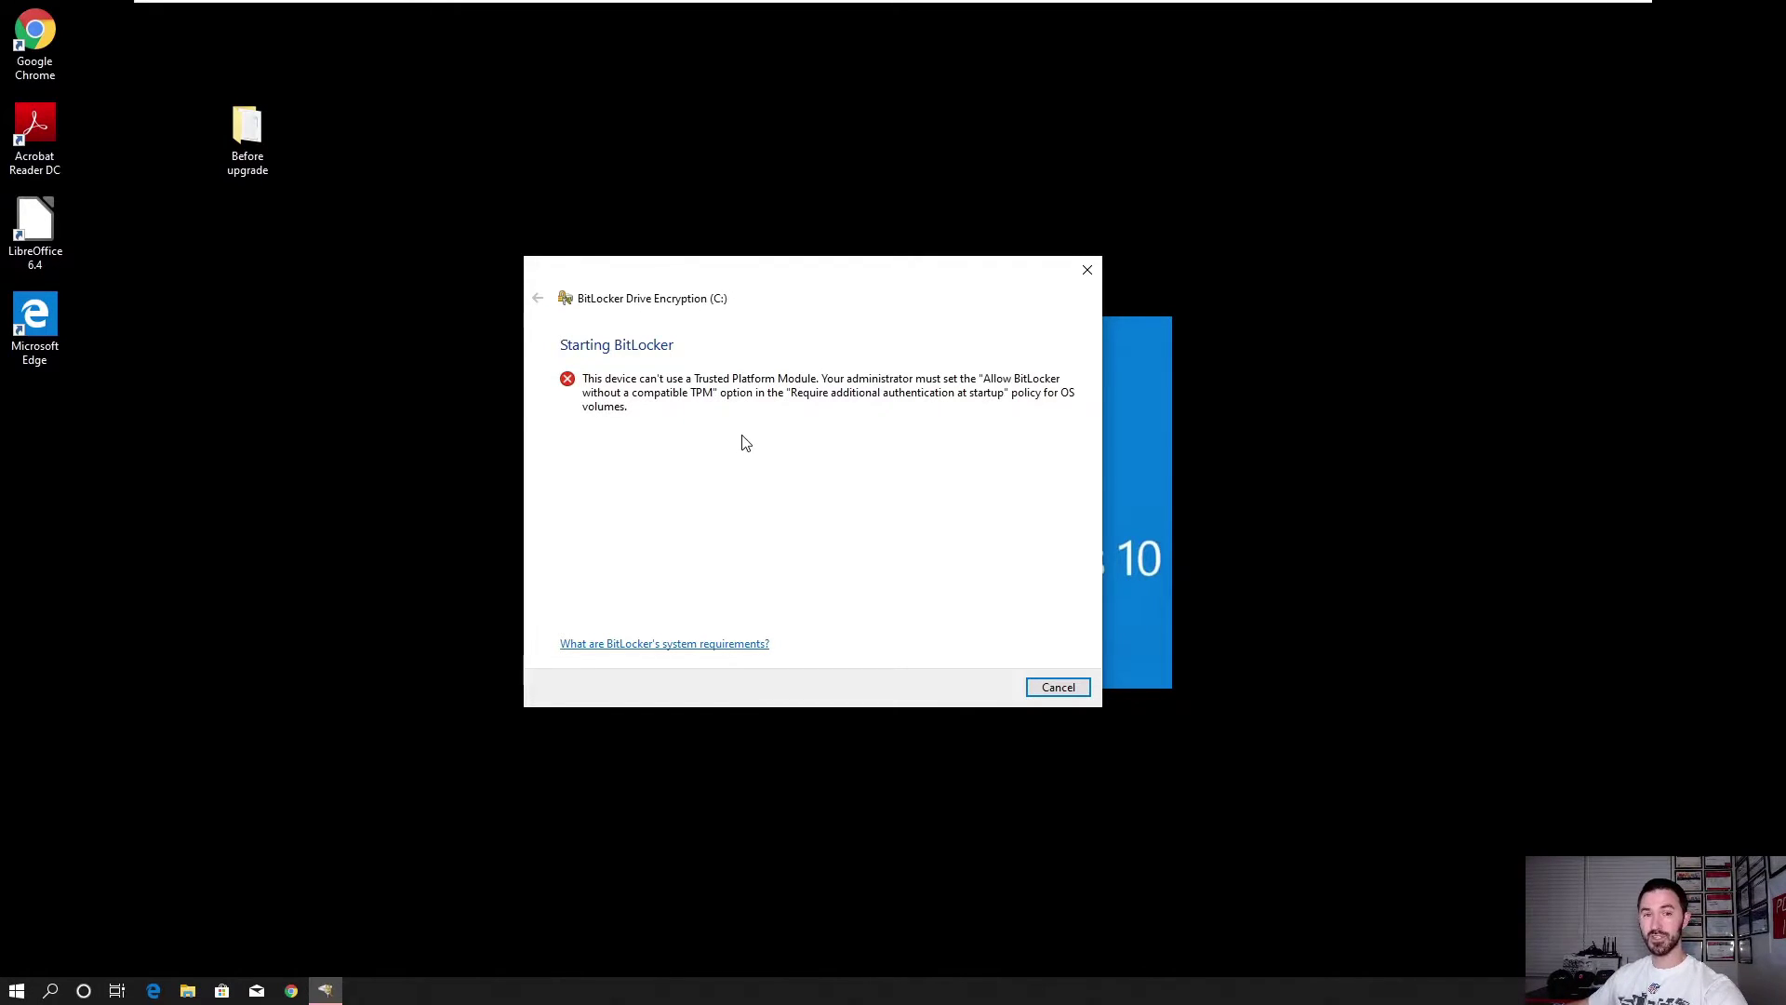
Dismiss the BitLocker error and open the Local Group Policy Editor maximized via a 'local g' search
left_click(1059, 688)
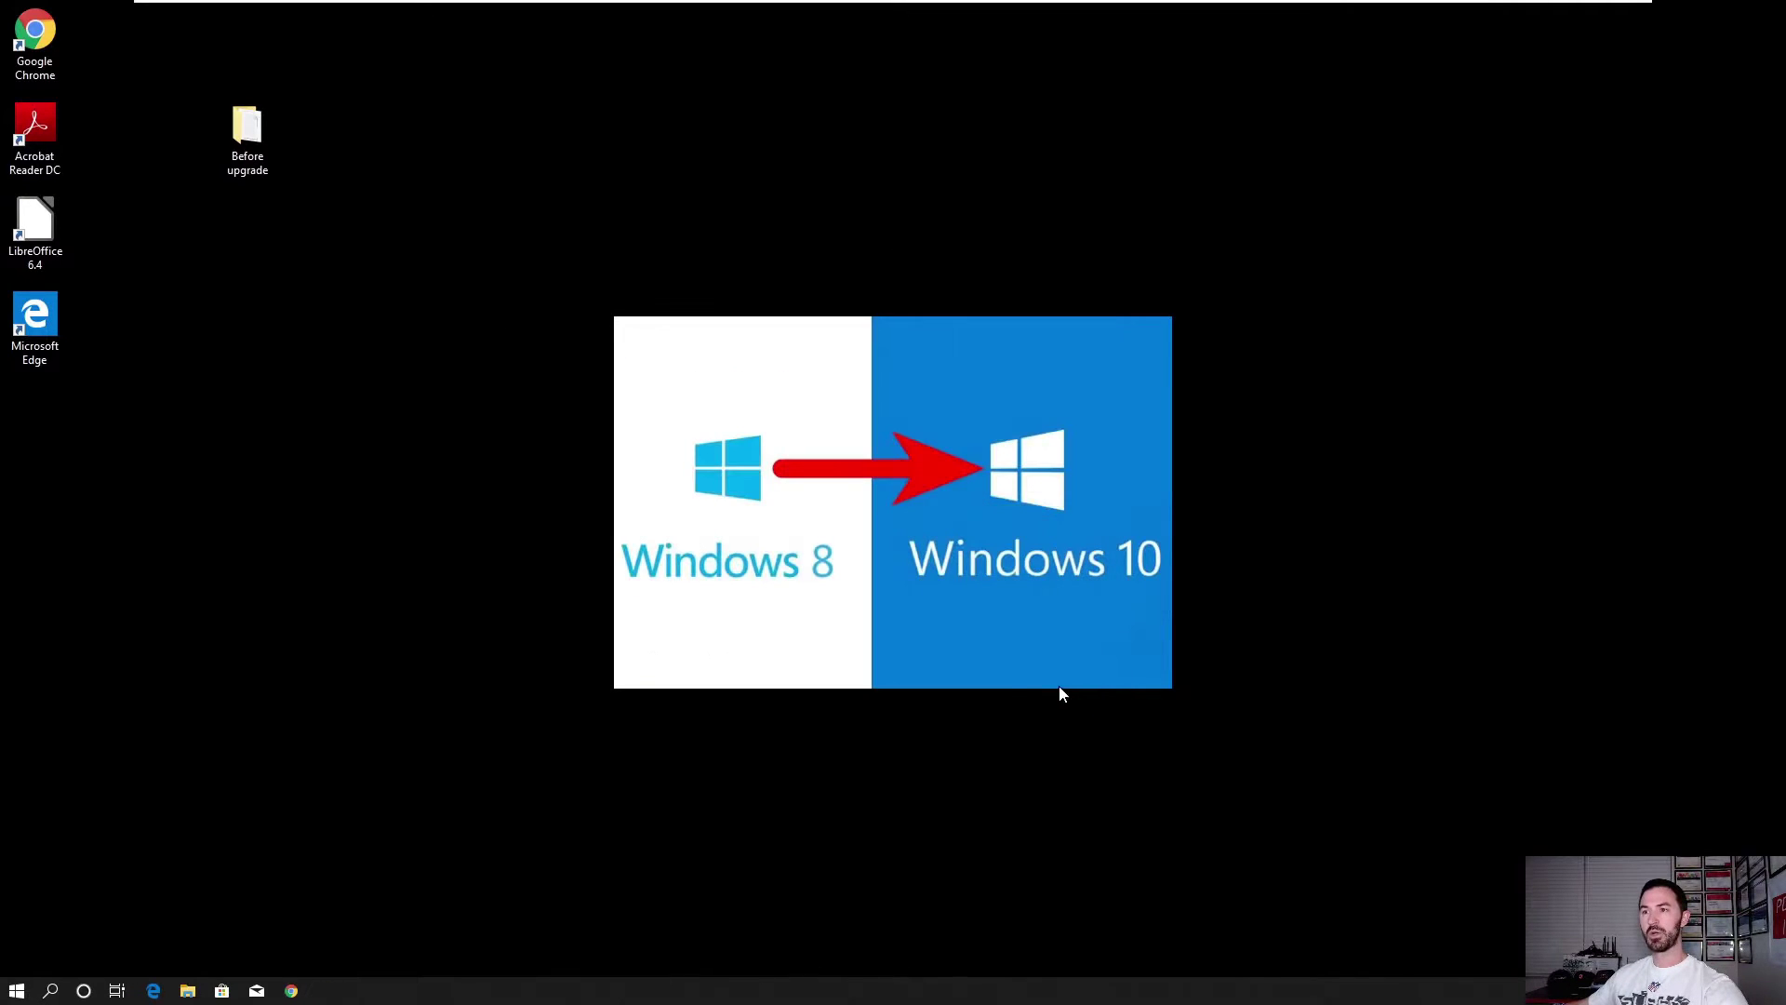
left_click(27, 990)
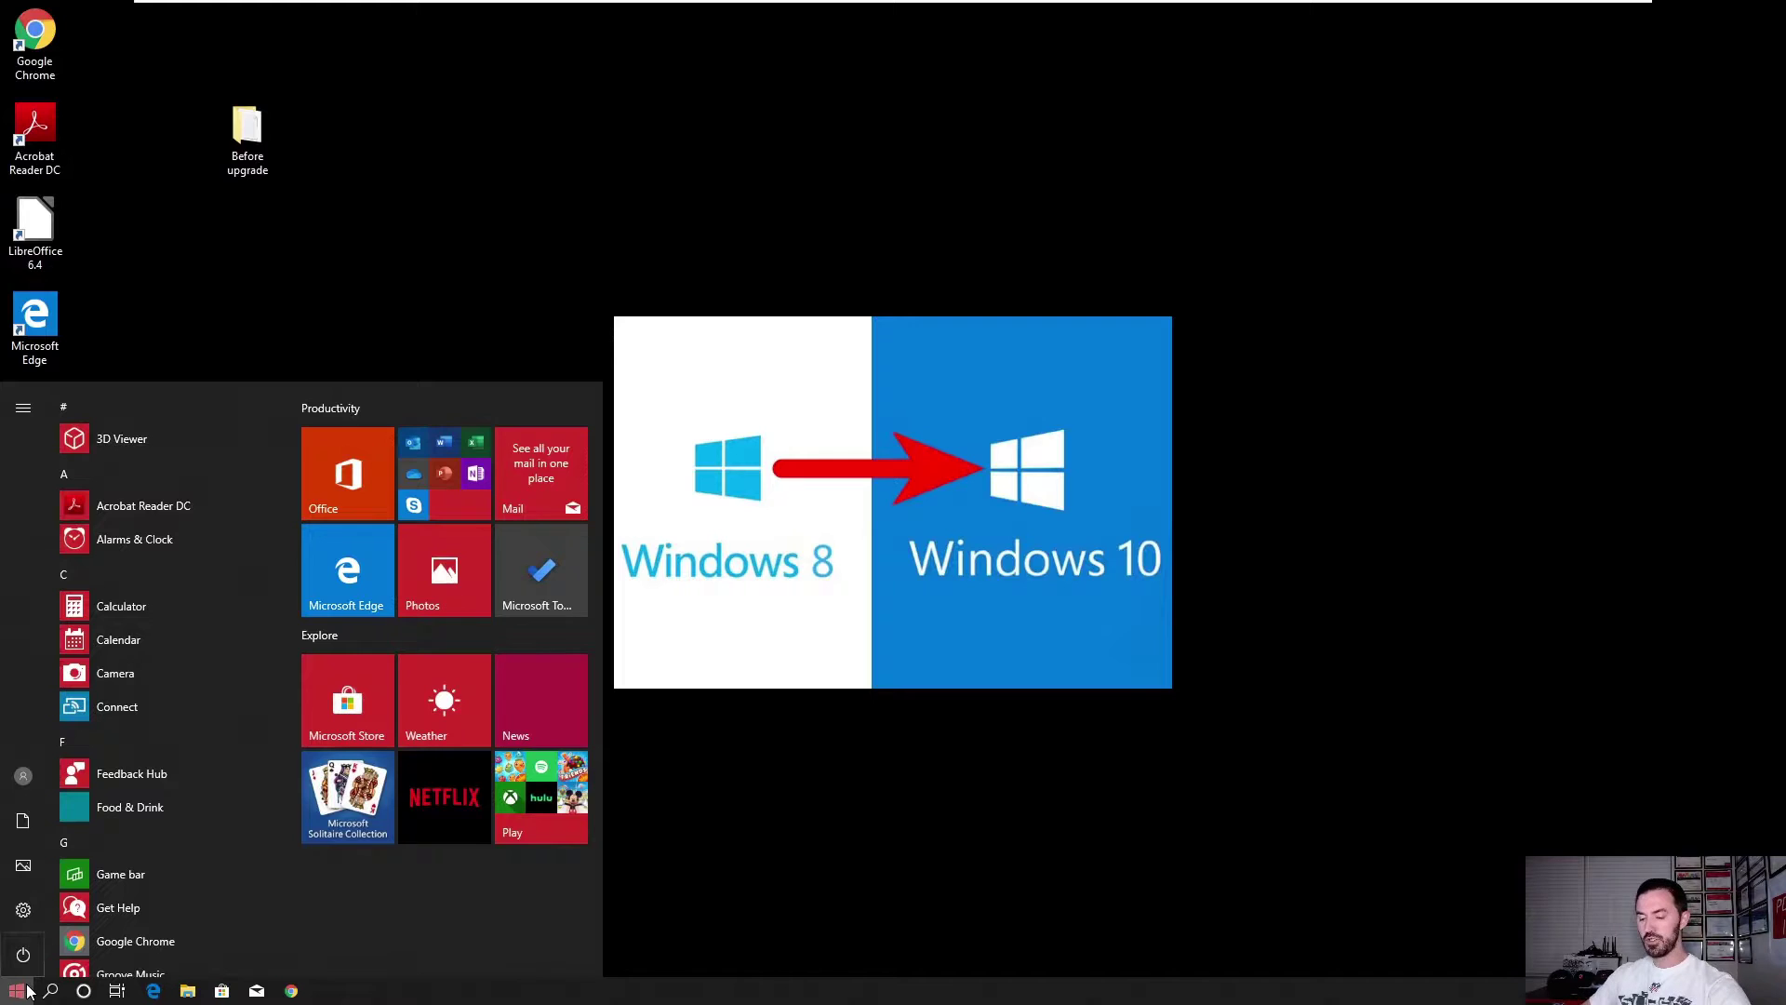
type("local")
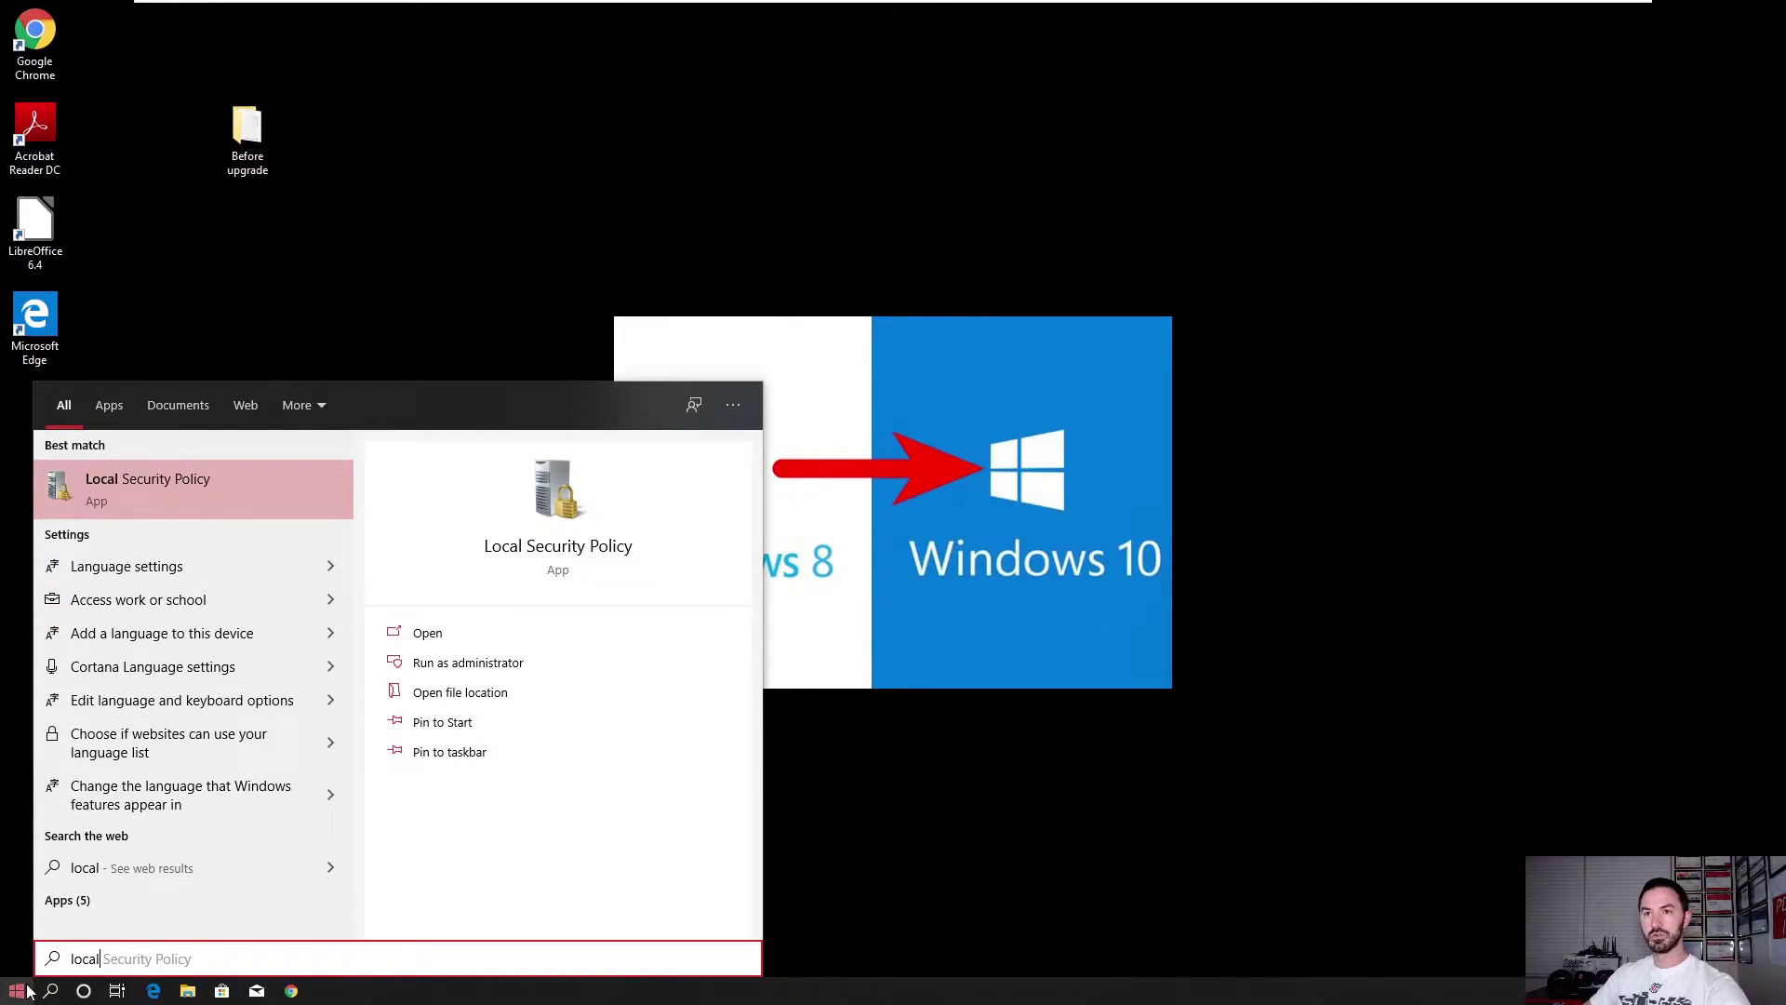
type(" g")
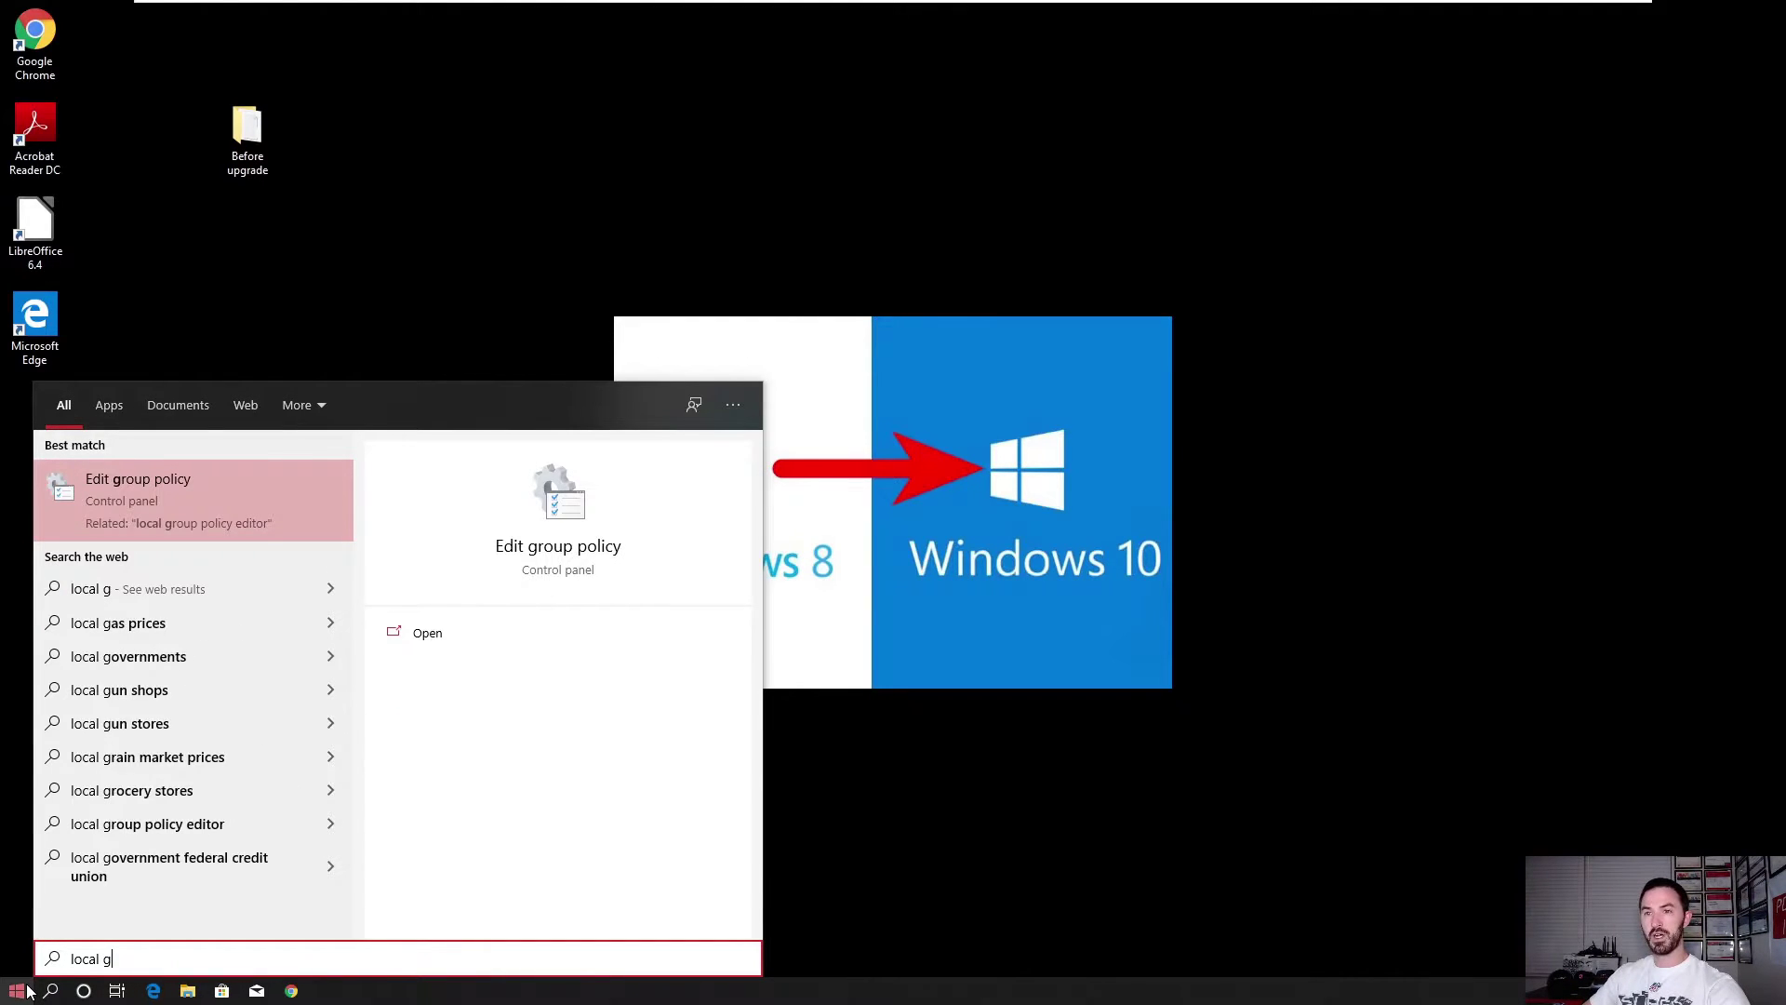
left_click(195, 504)
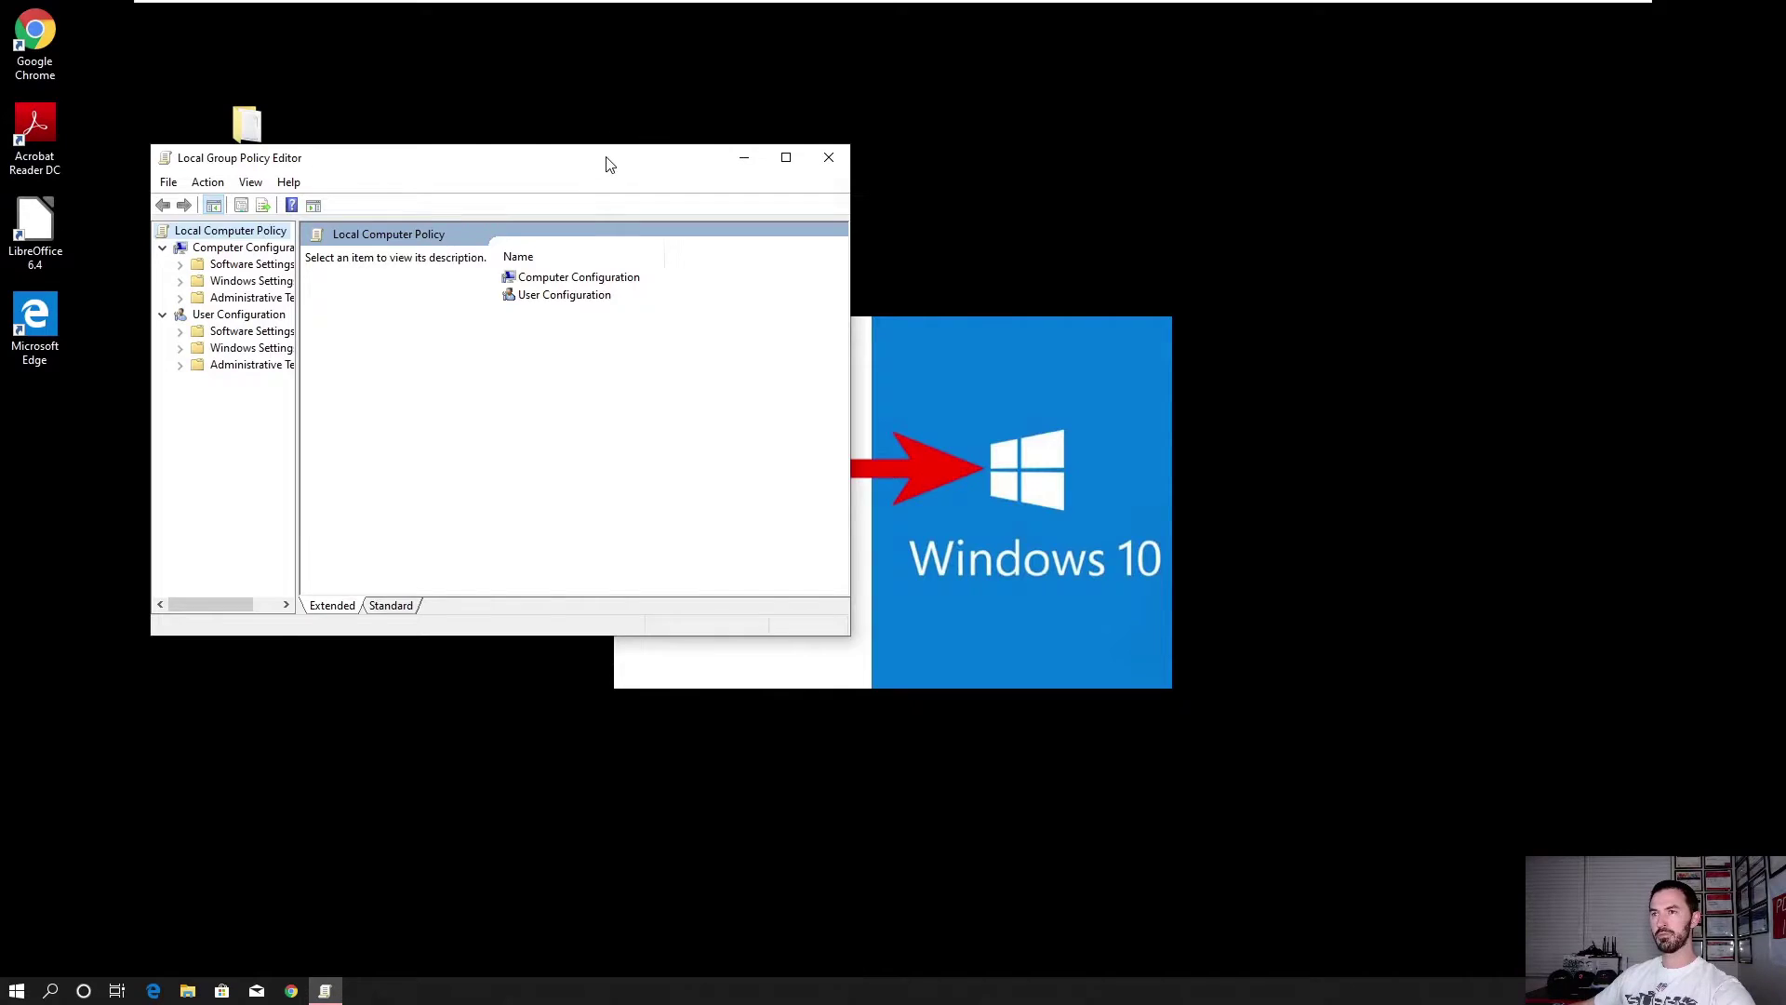
left_click_drag(609, 165, 1156, 239)
double_click(1156, 239)
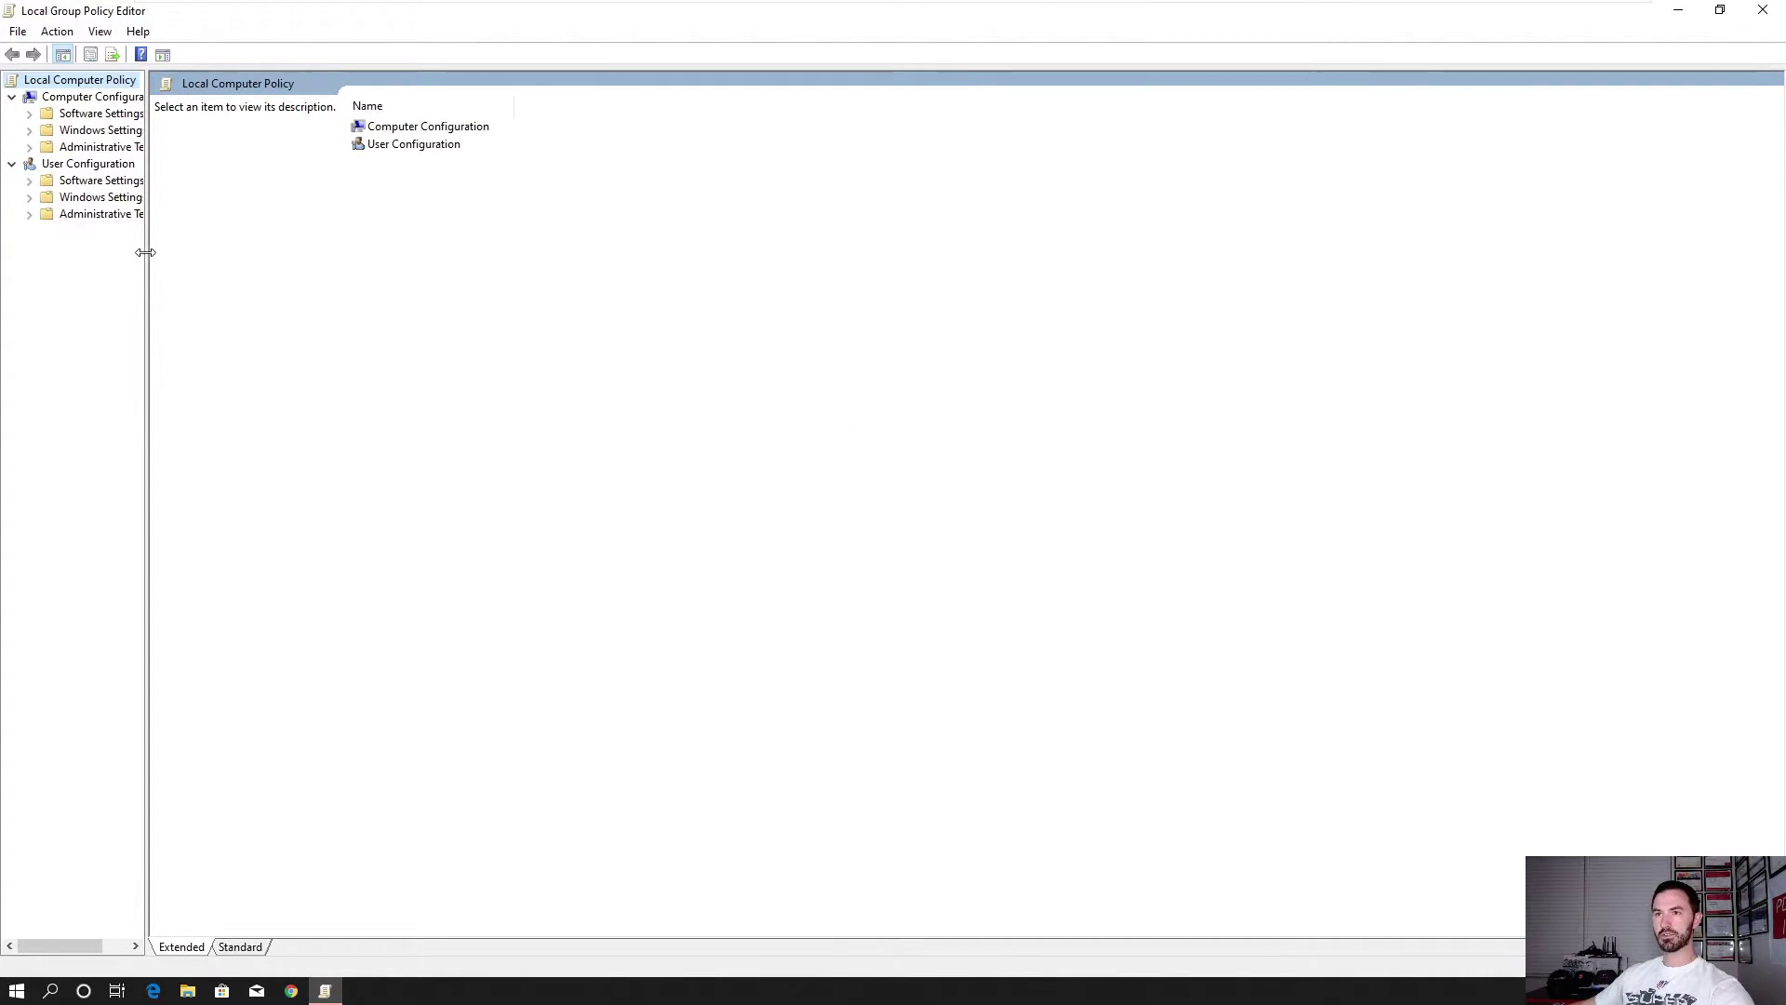
Browse Administrative Templates > Windows Components > BitLocker Drive Encryption > Operating System Drives
left_click_drag(145, 252, 465, 252)
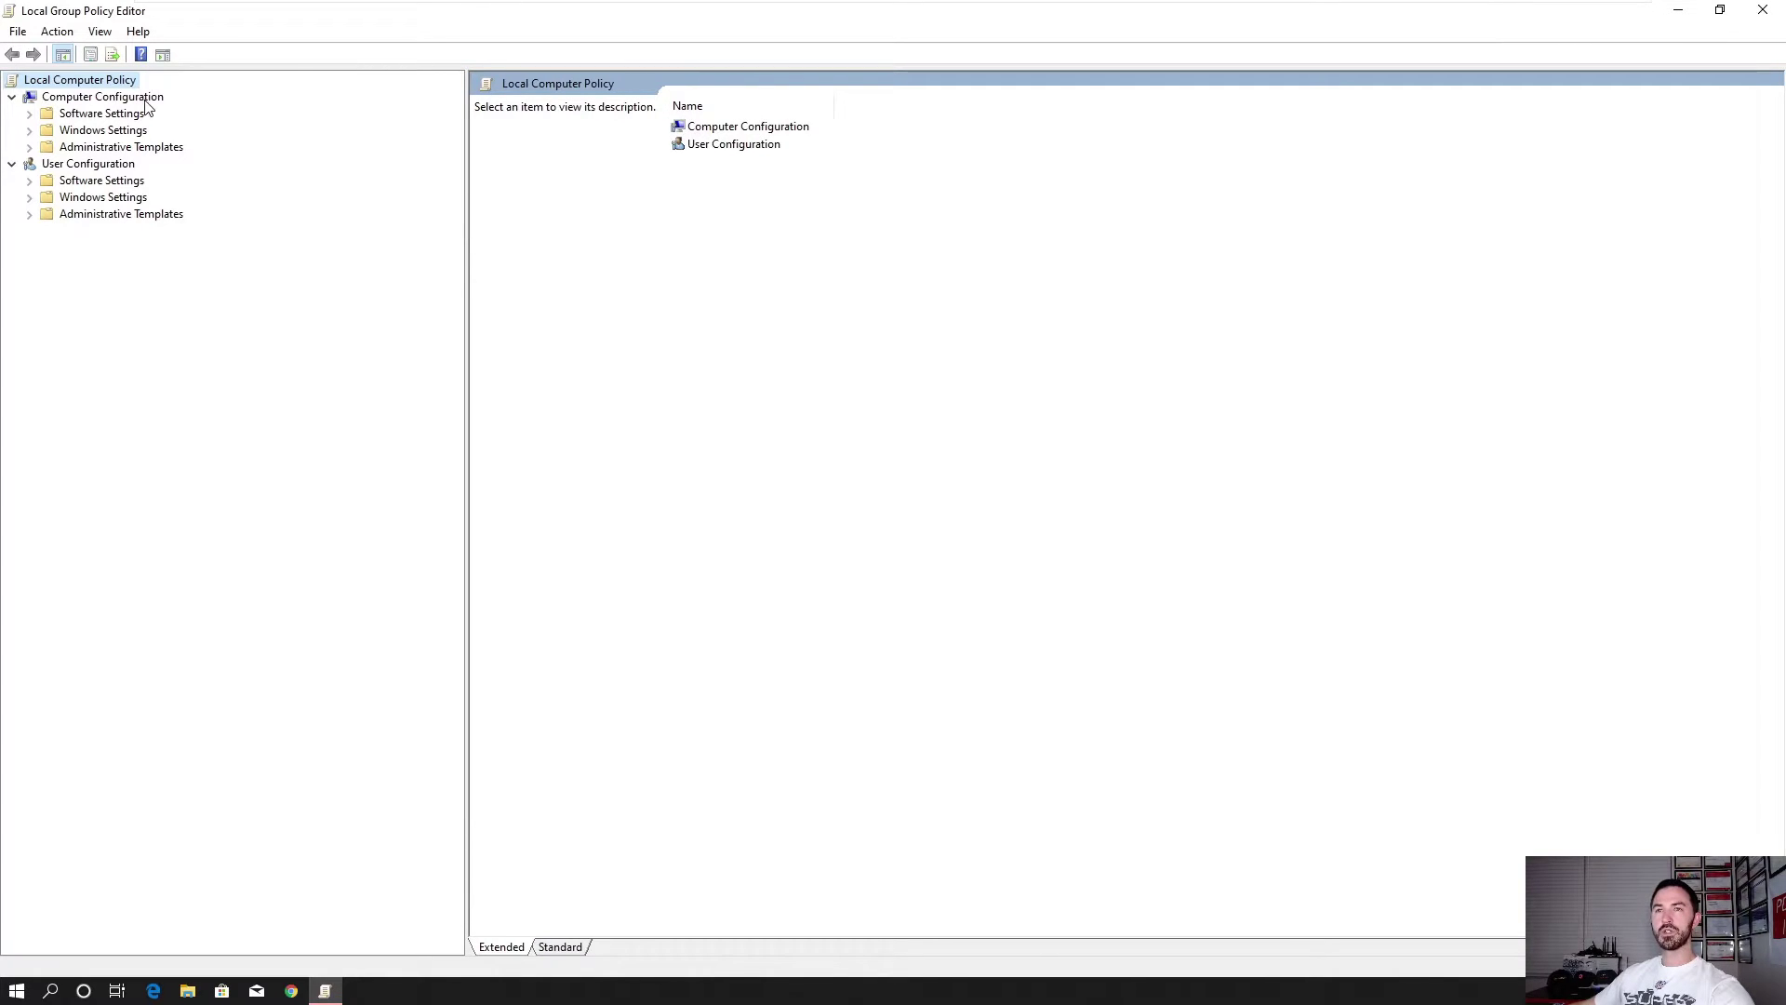
left_click(108, 99)
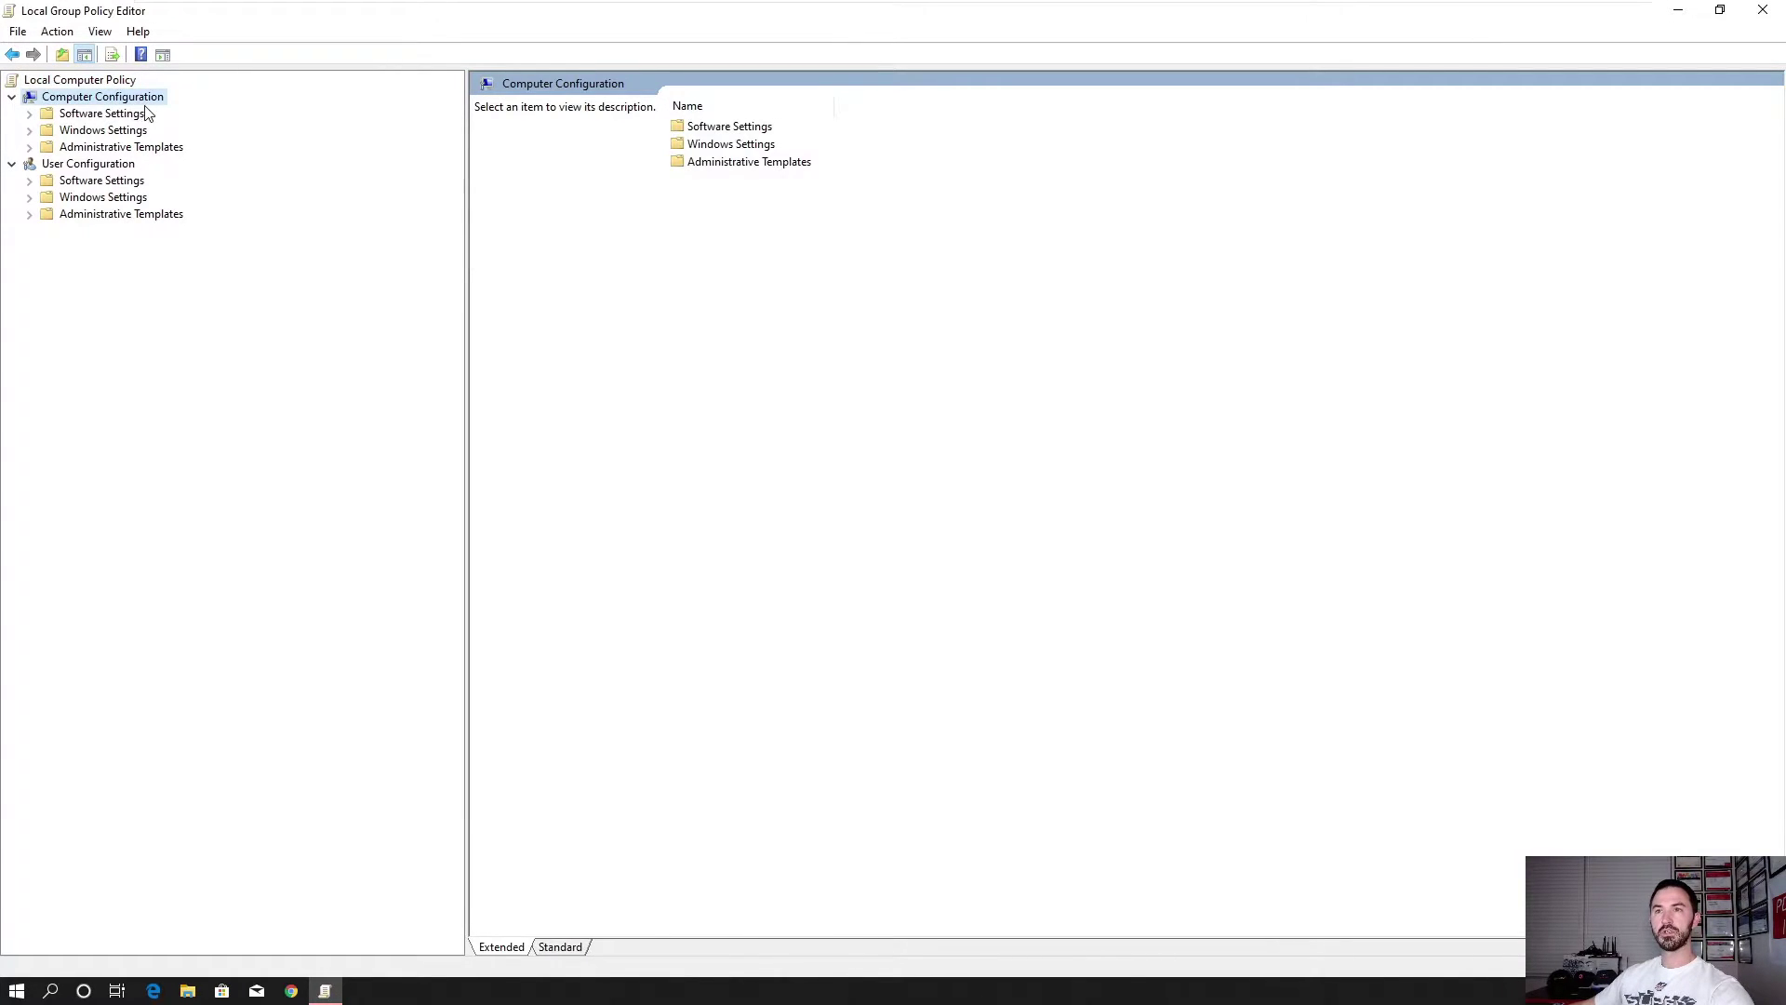
left_click(124, 149)
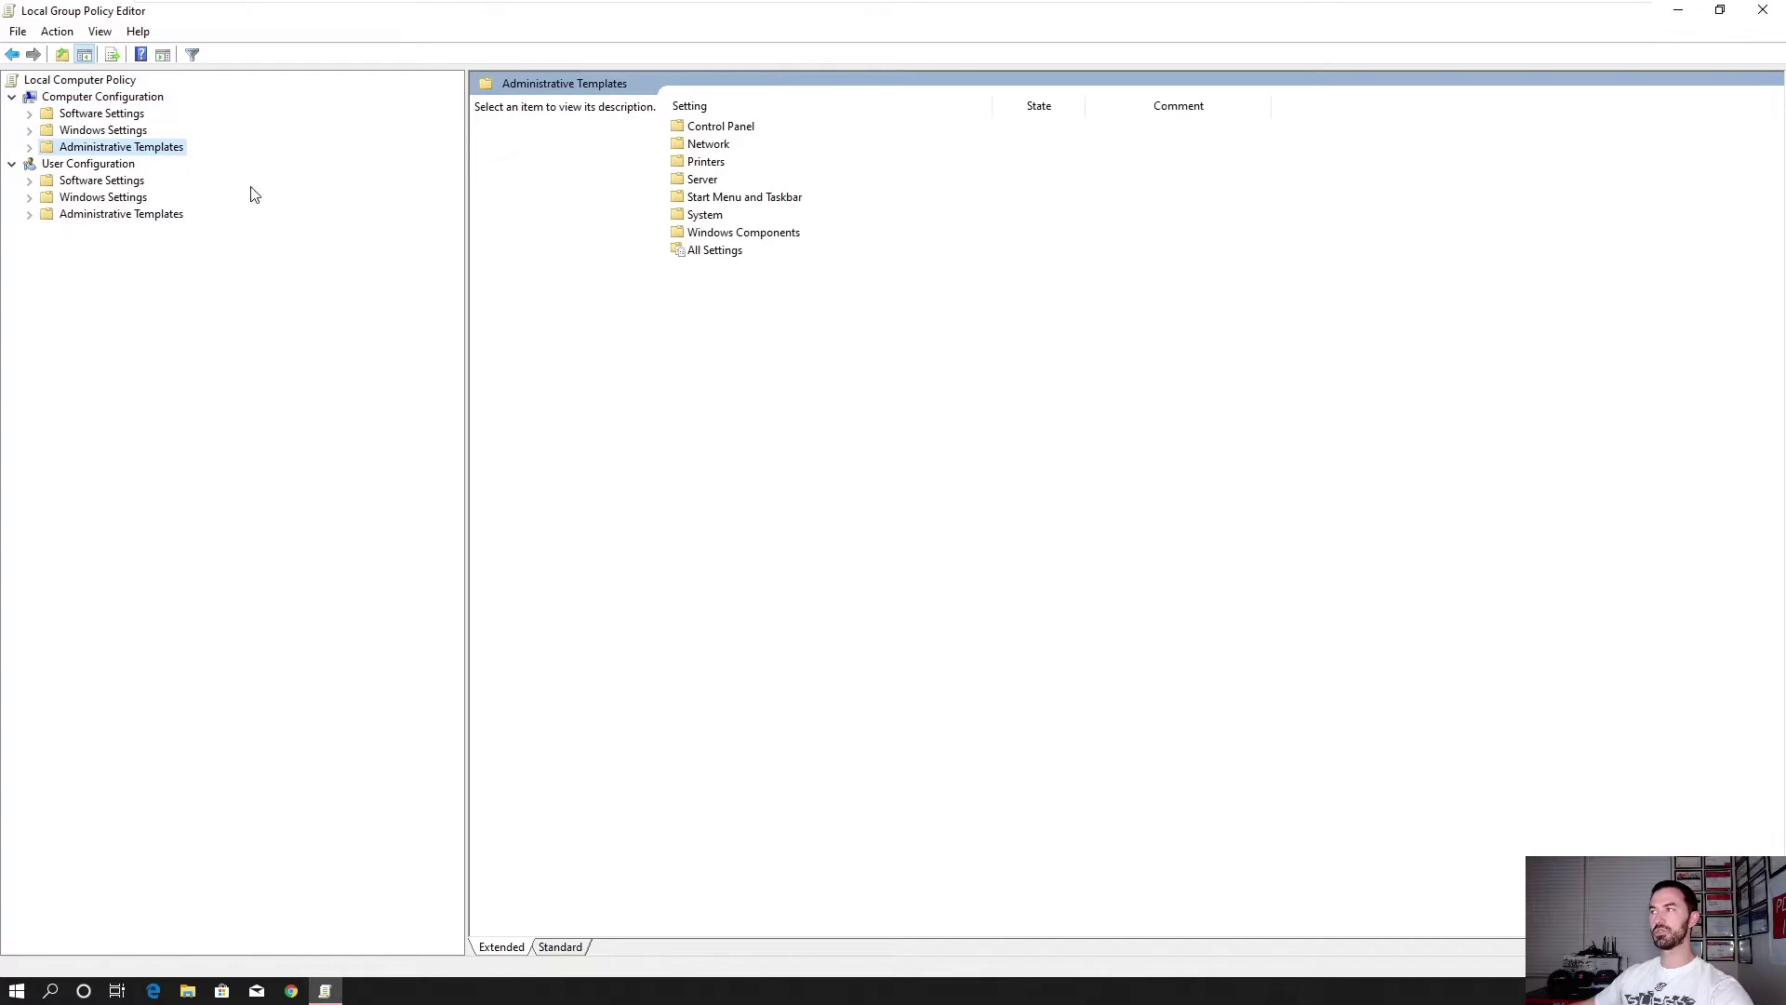
double_click(728, 234)
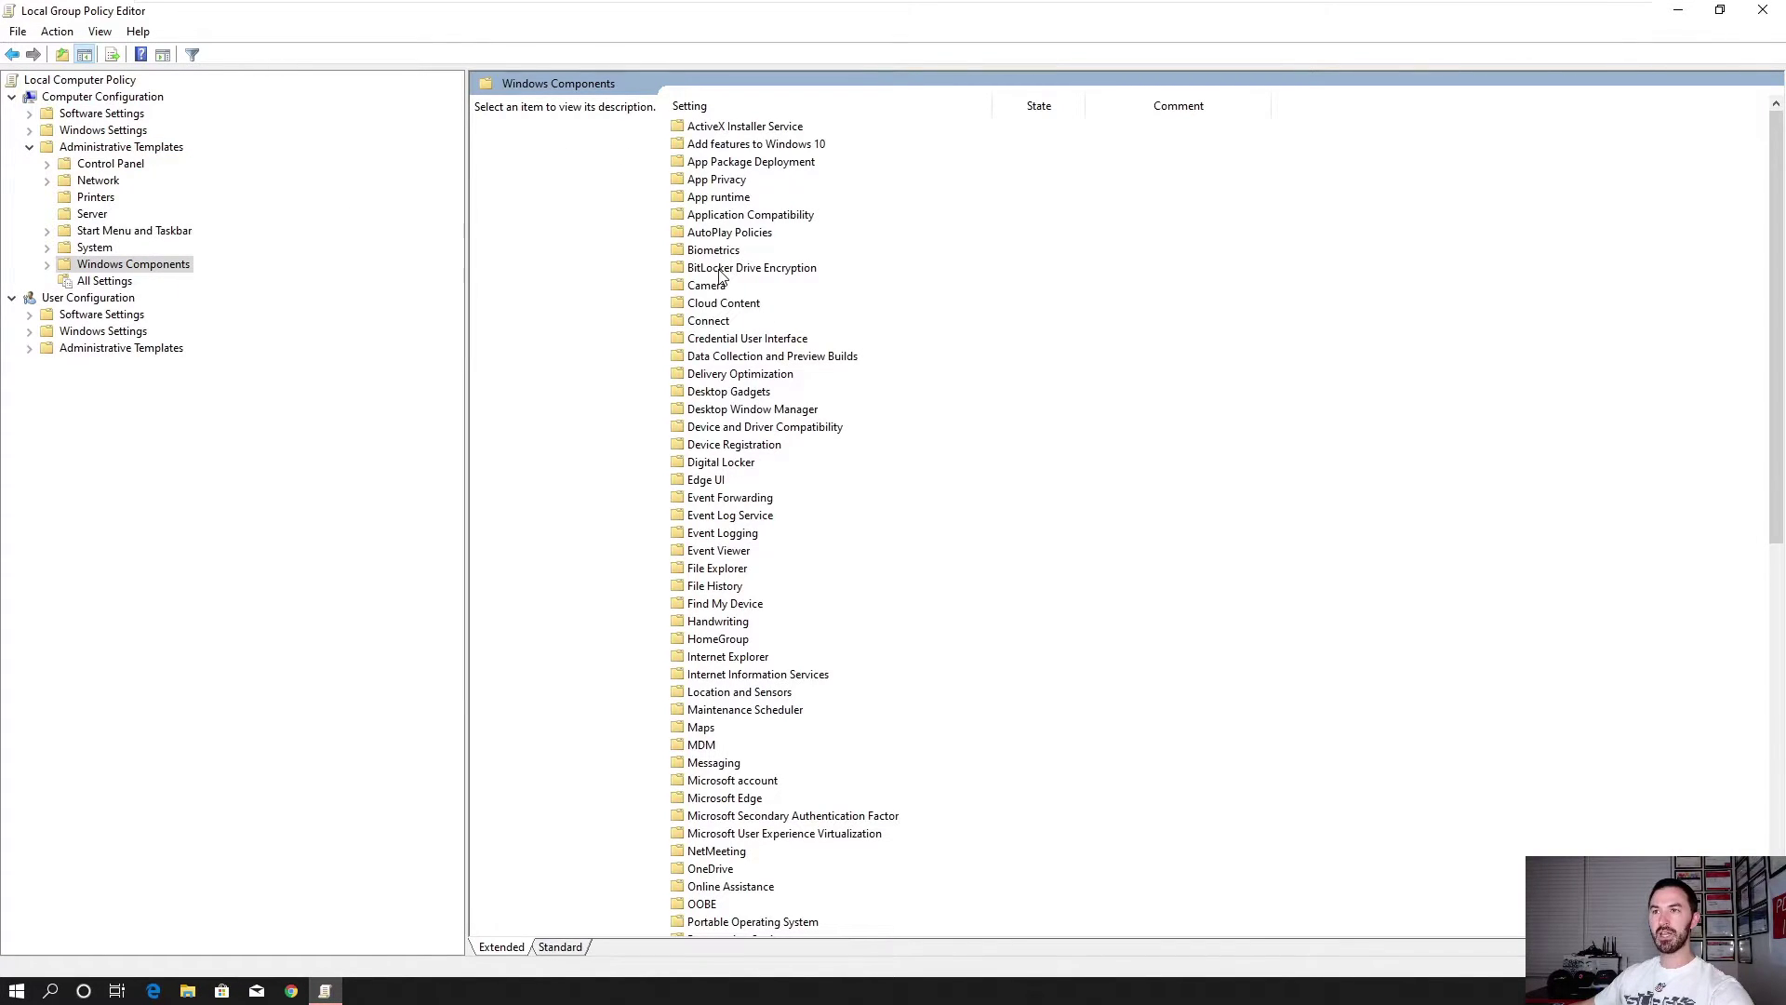
left_click(721, 272)
double_click(721, 271)
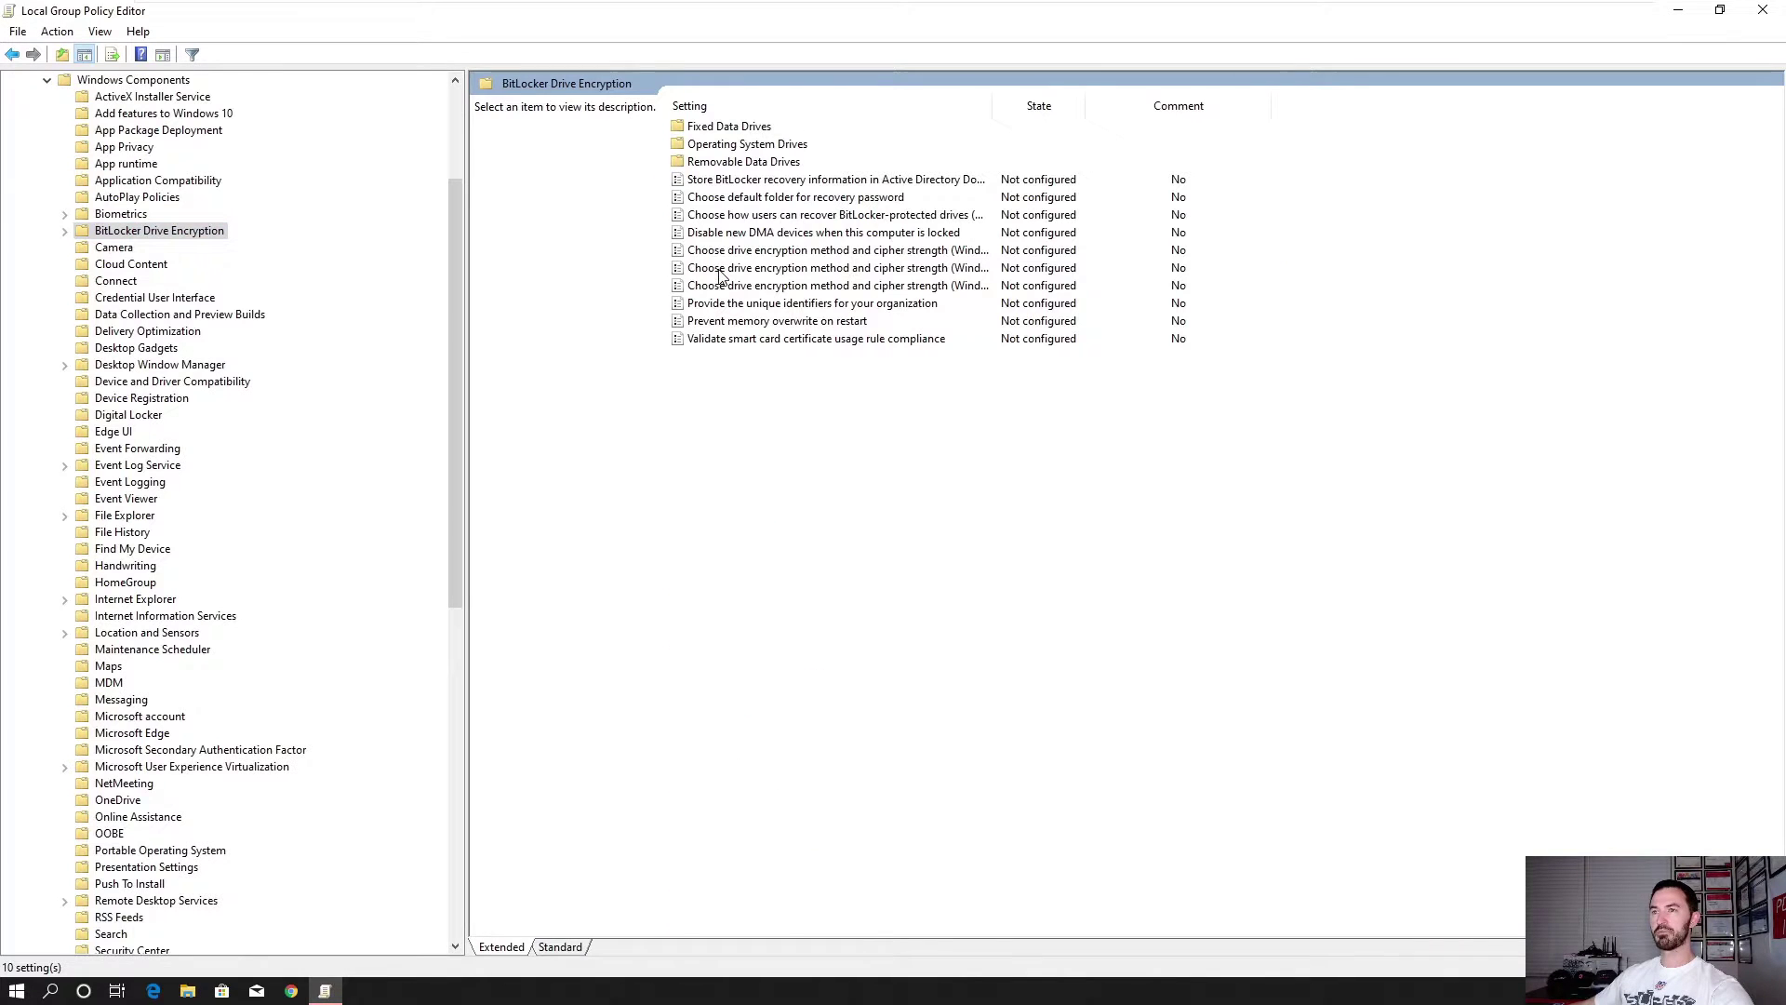
left_click(65, 231)
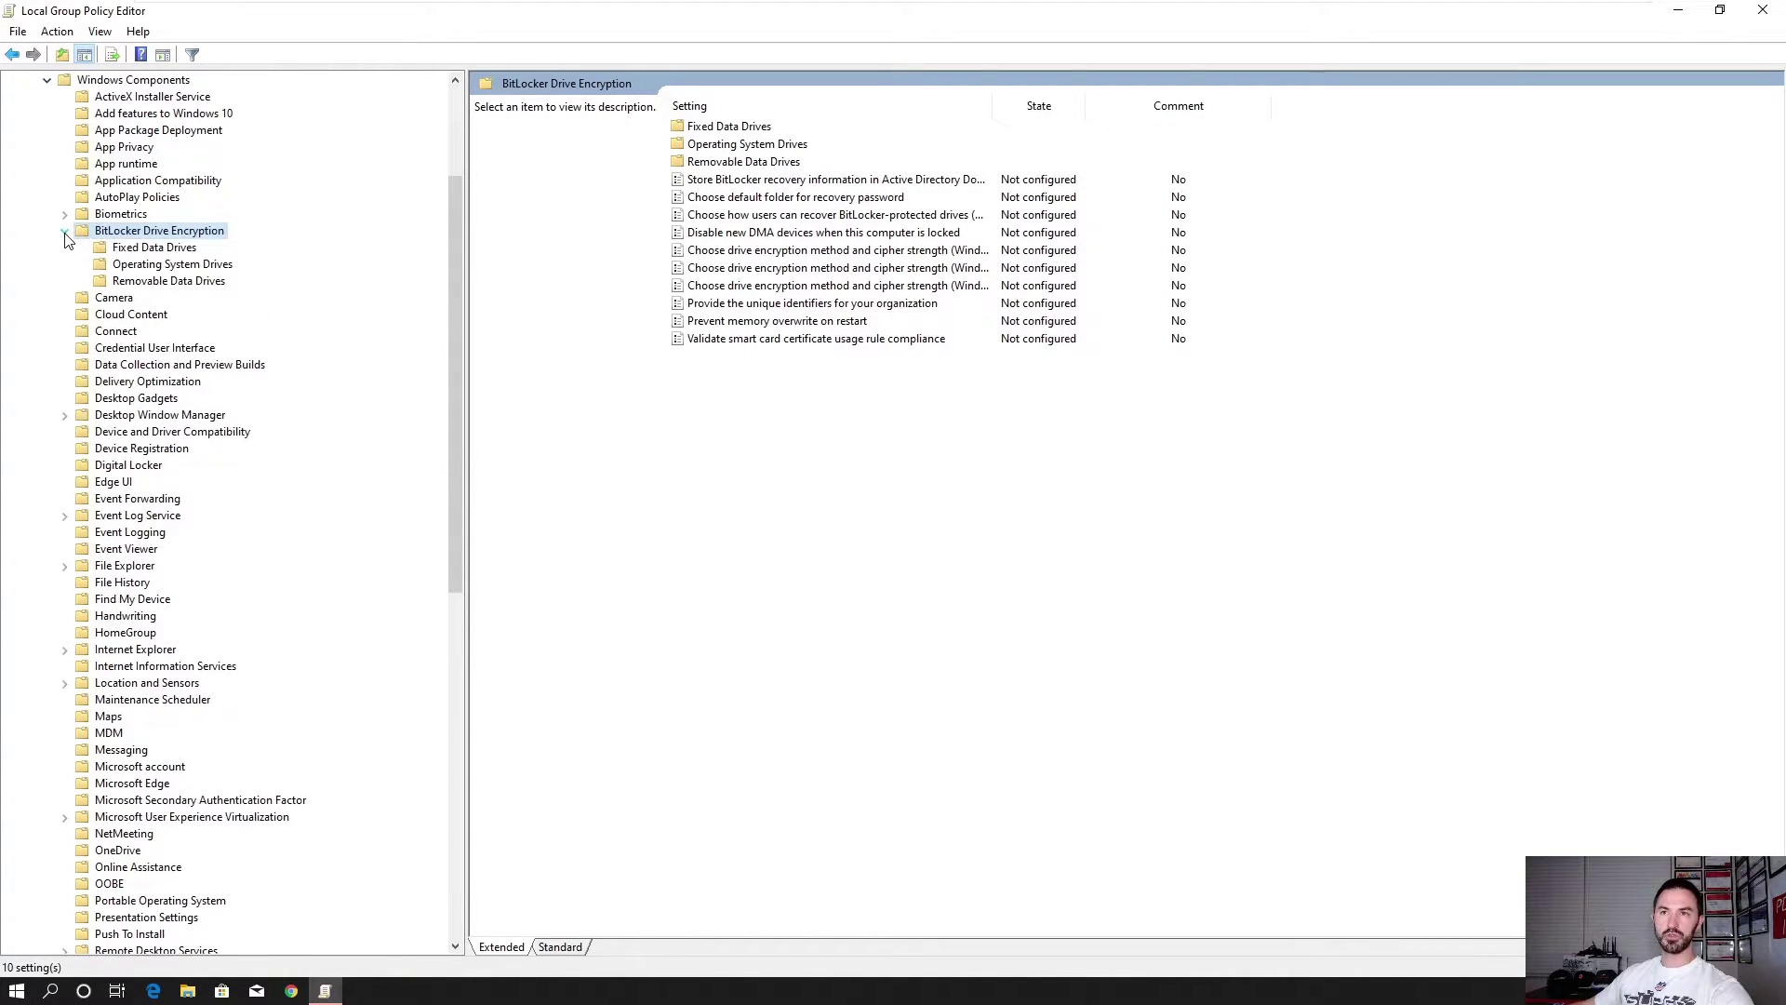
left_click(165, 268)
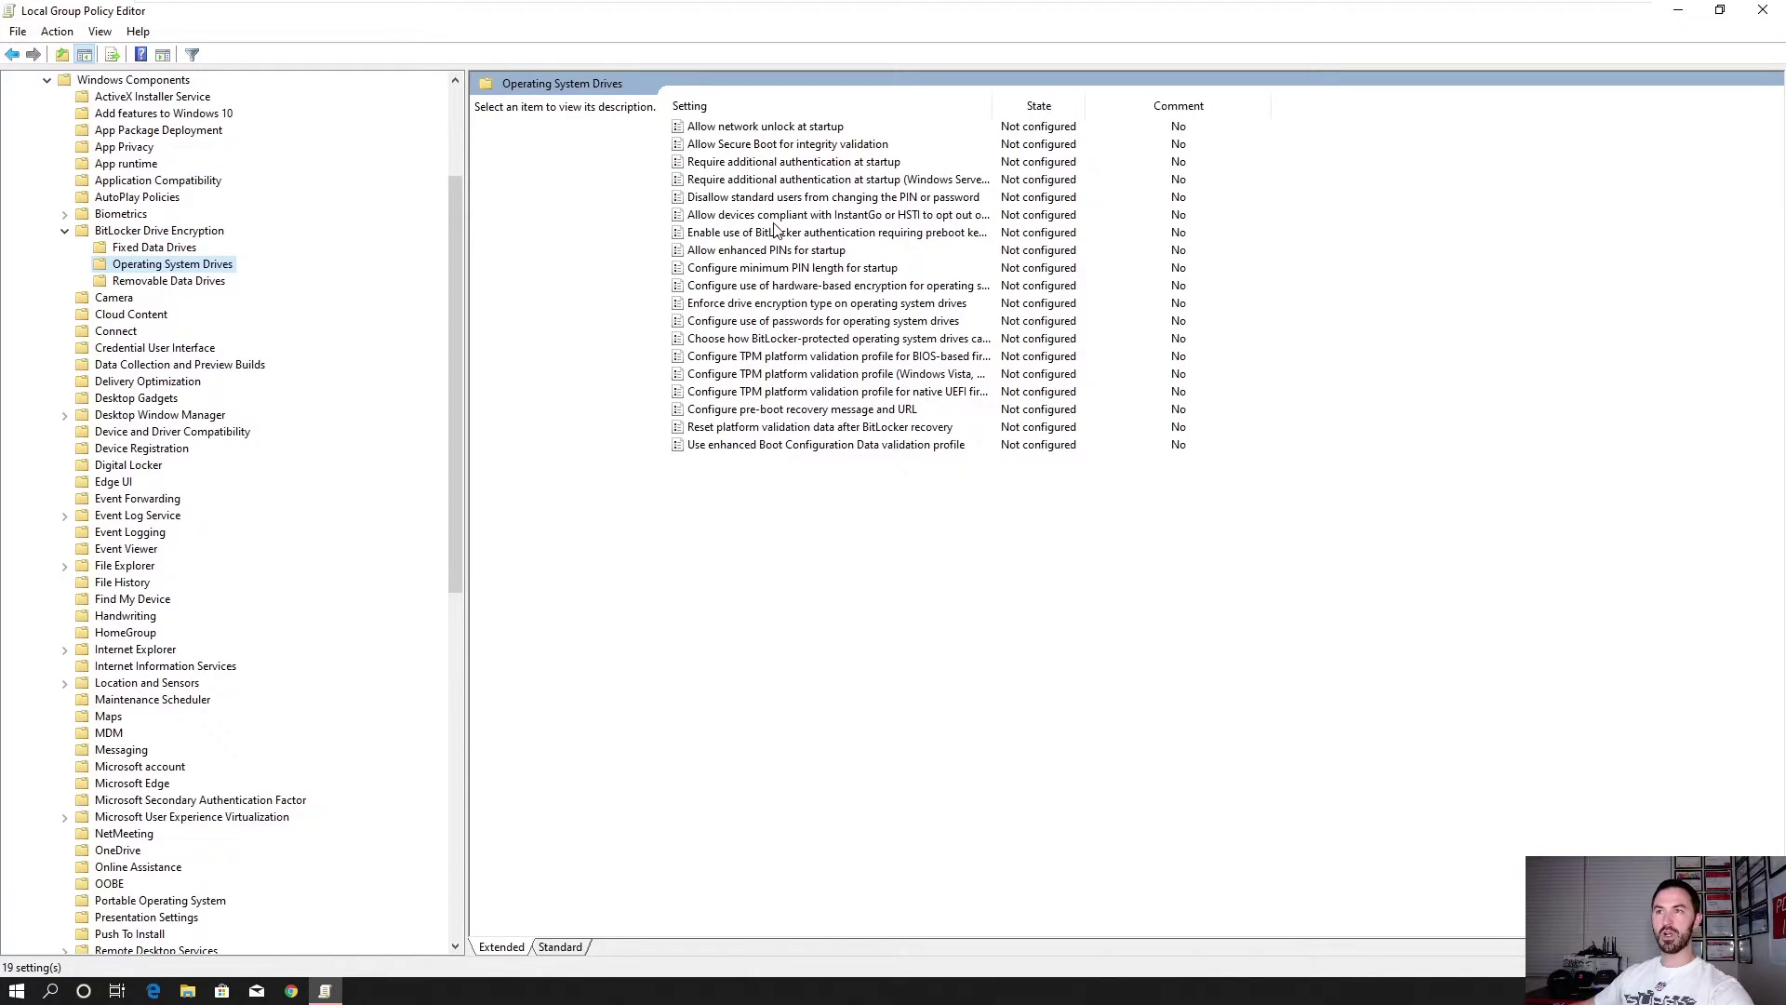
left_click_drag(466, 200, 387, 198)
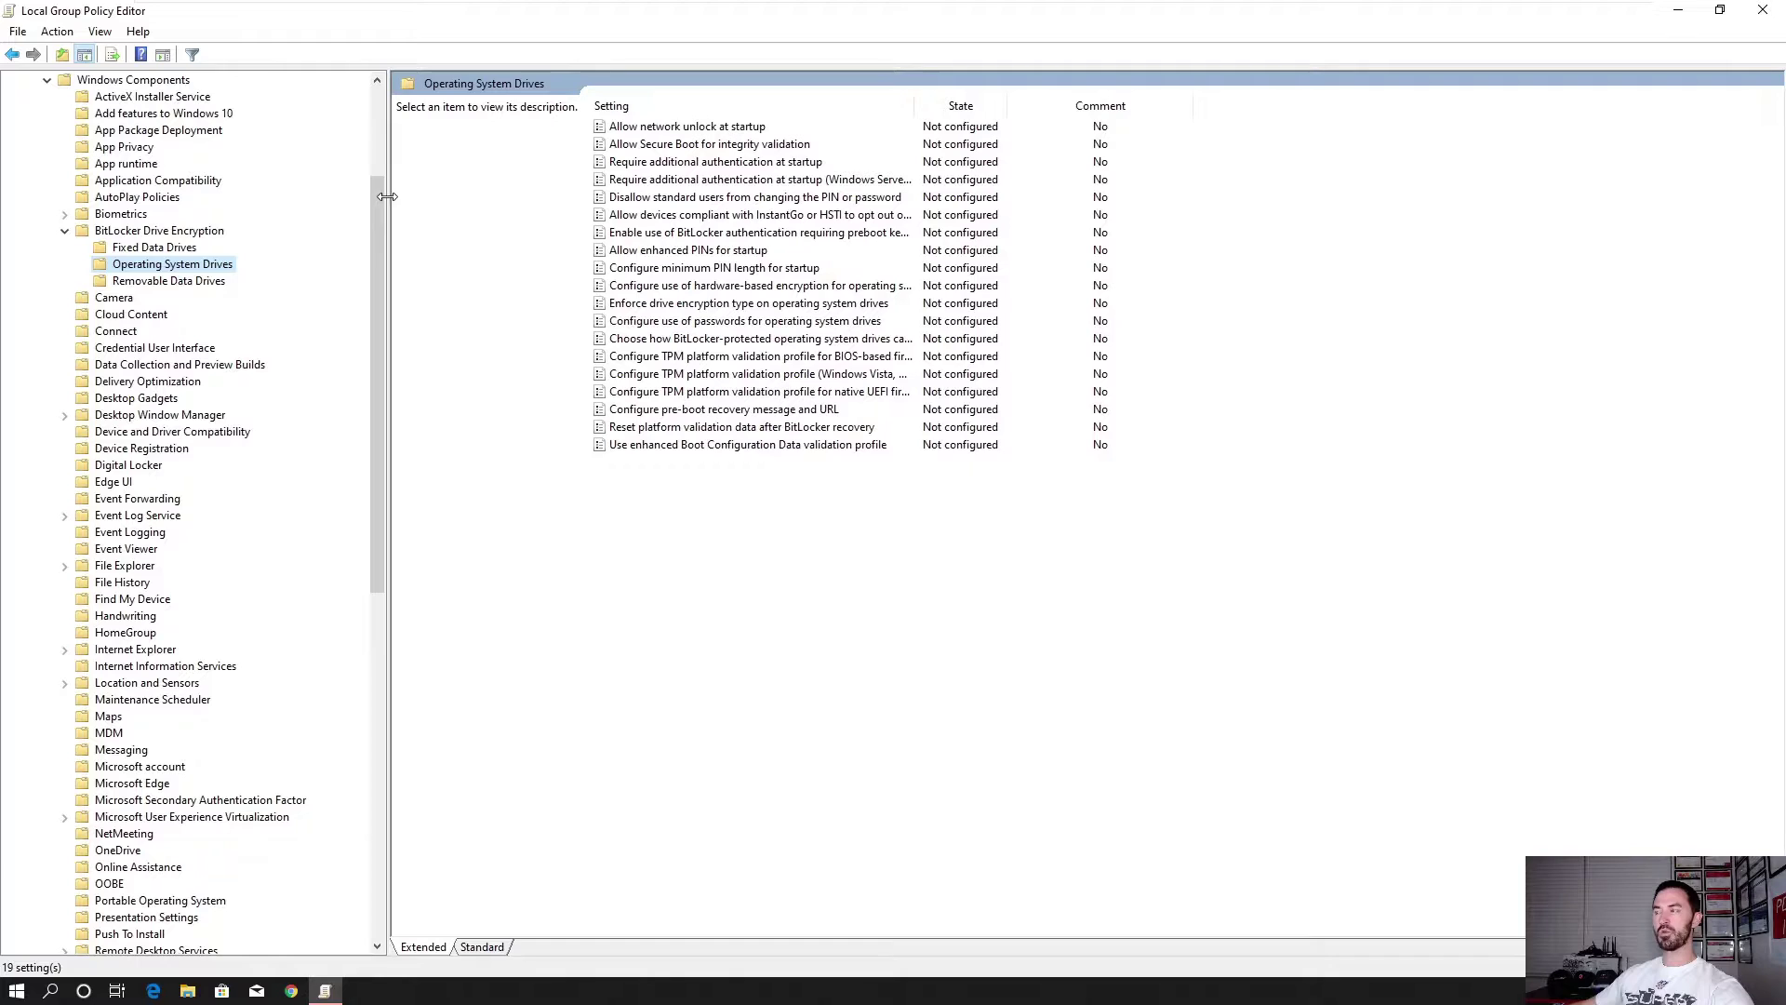
Enable 'Require additional authentication at startup' with 'Allow BitLocker without a compatible TPM' checked
double_click(683, 162)
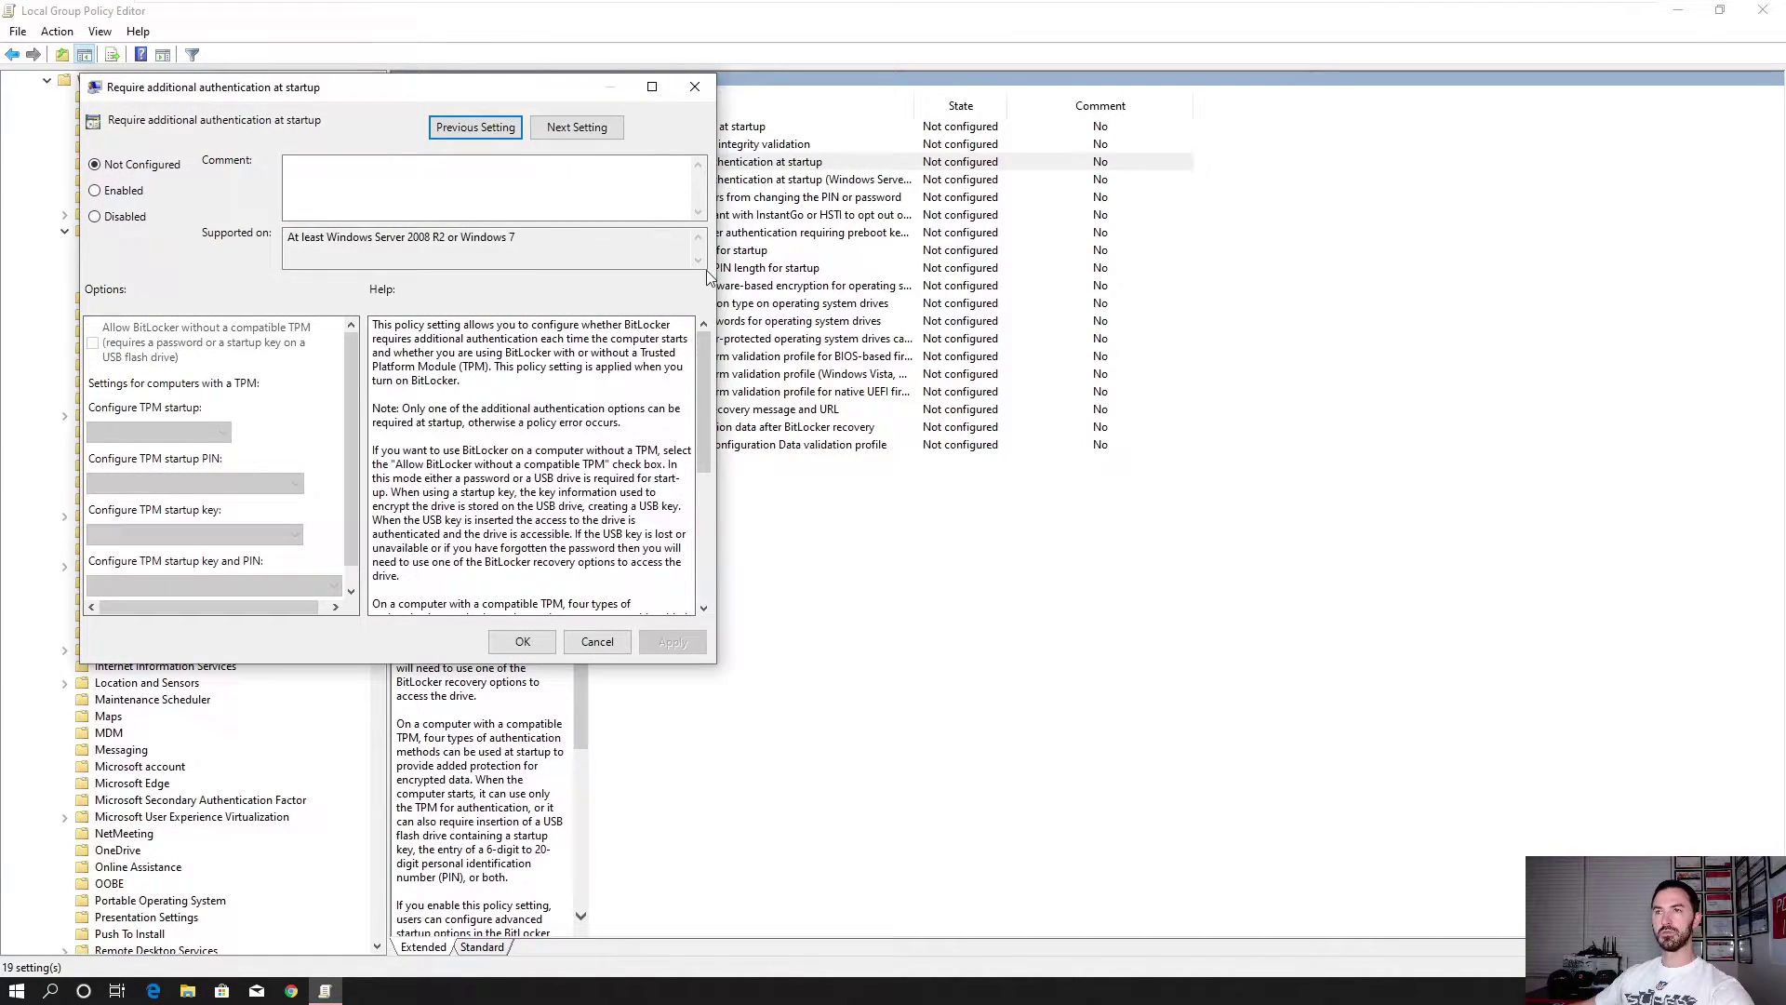
left_click_drag(454, 96, 1247, 216)
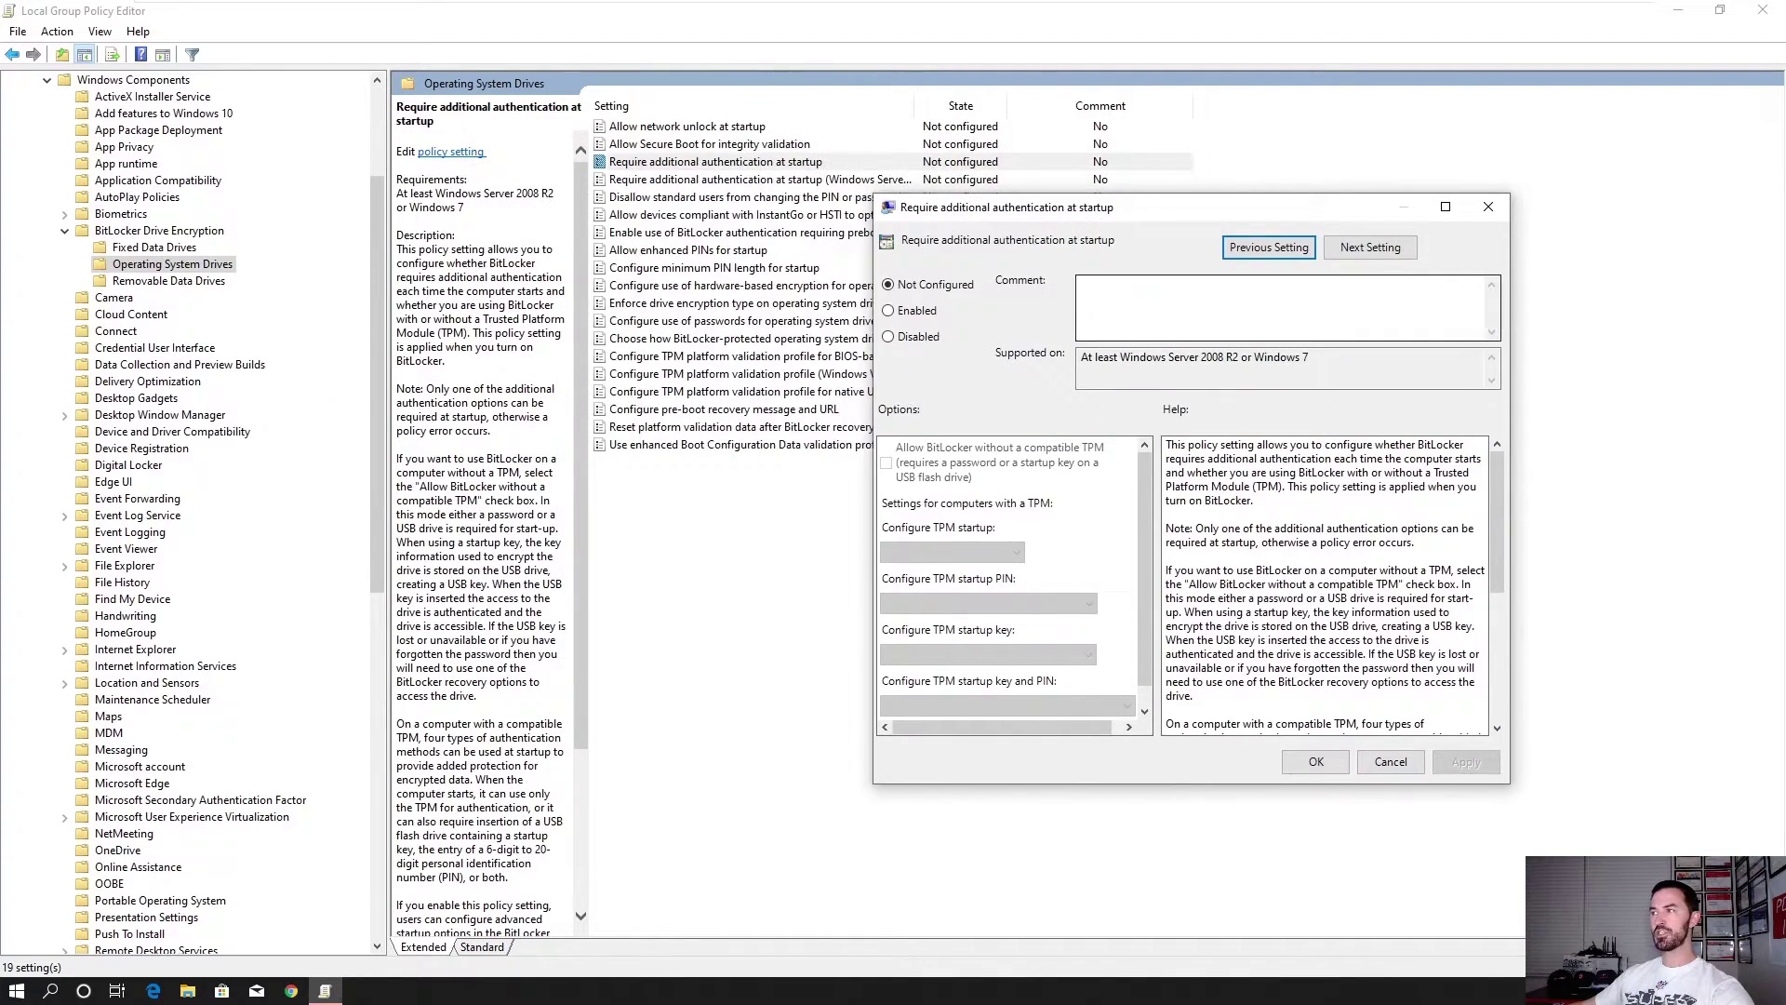
left_click(902, 311)
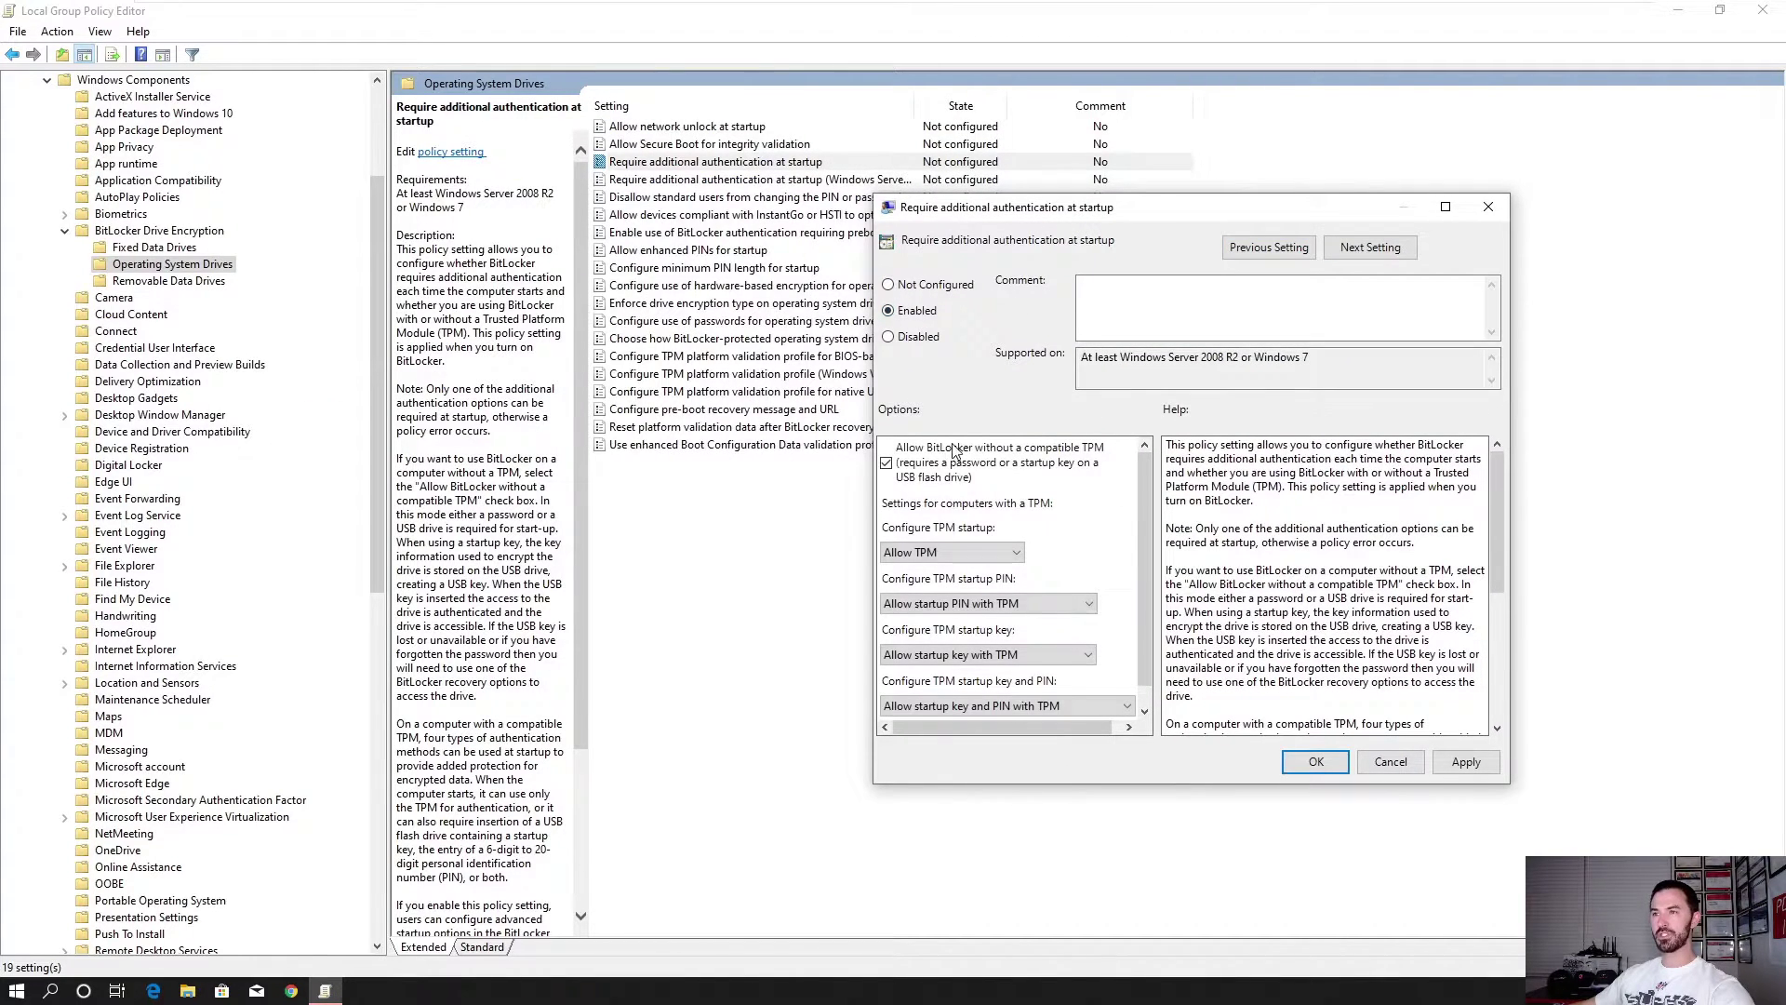
left_click_drag(977, 206, 741, 160)
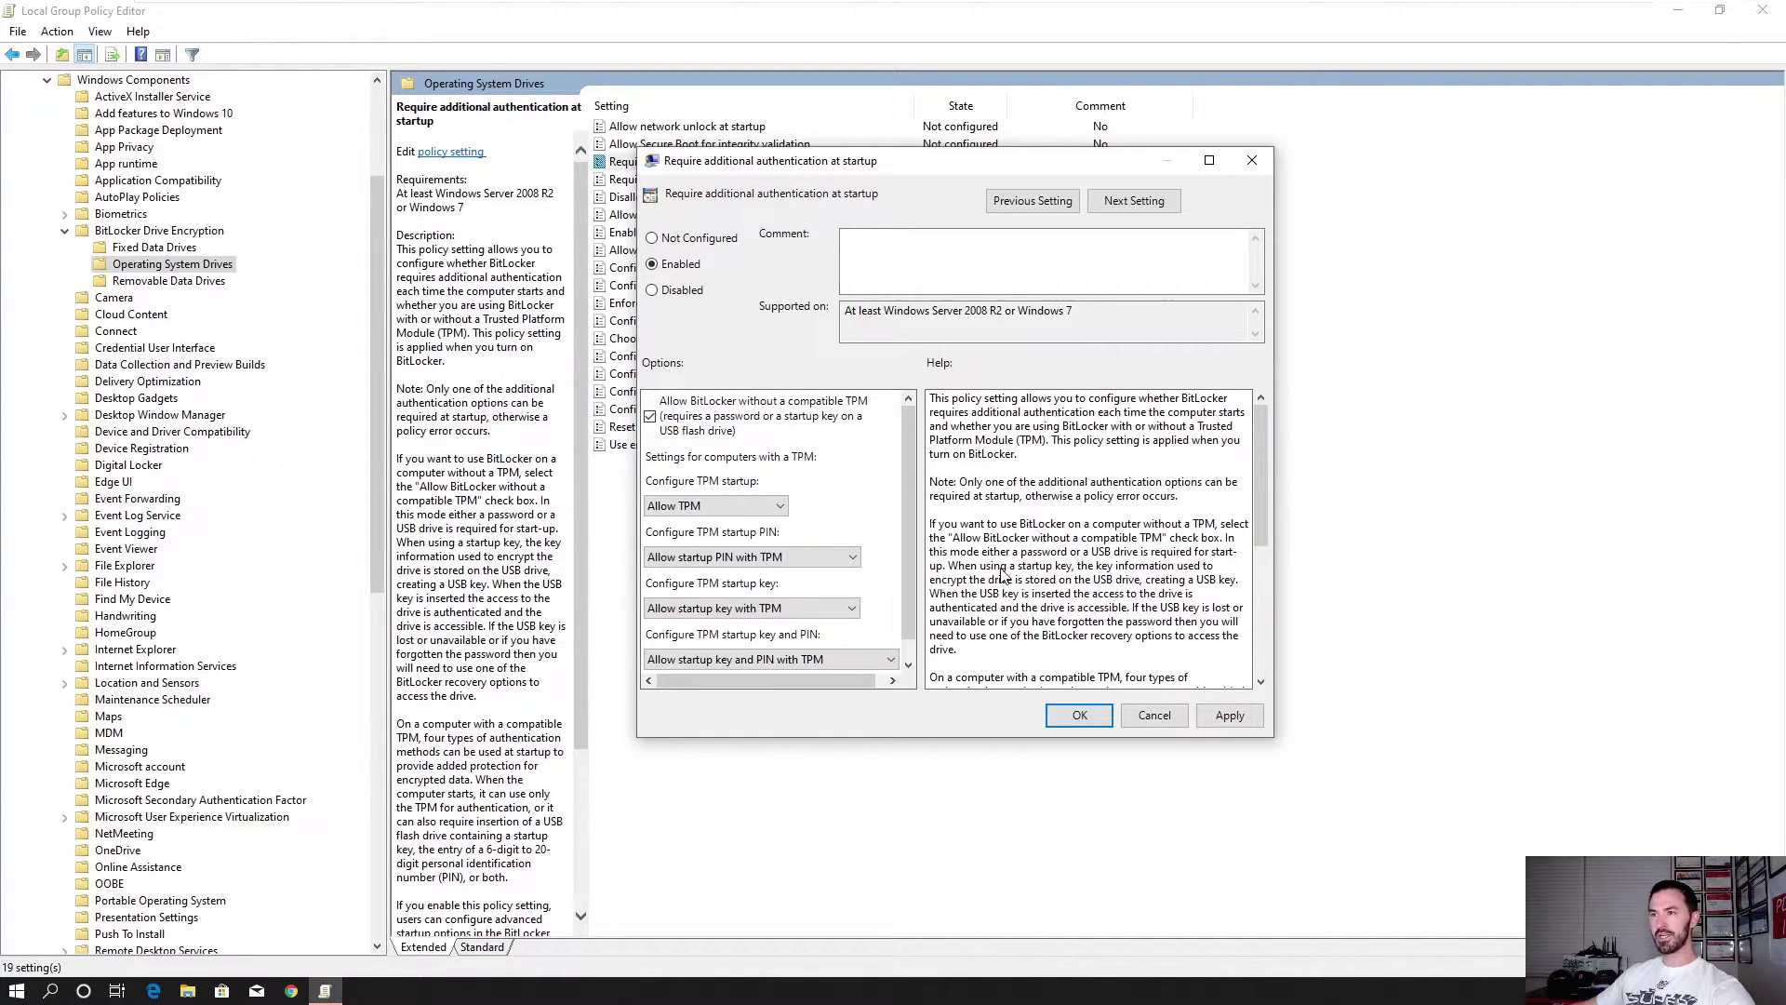
left_click(1236, 715)
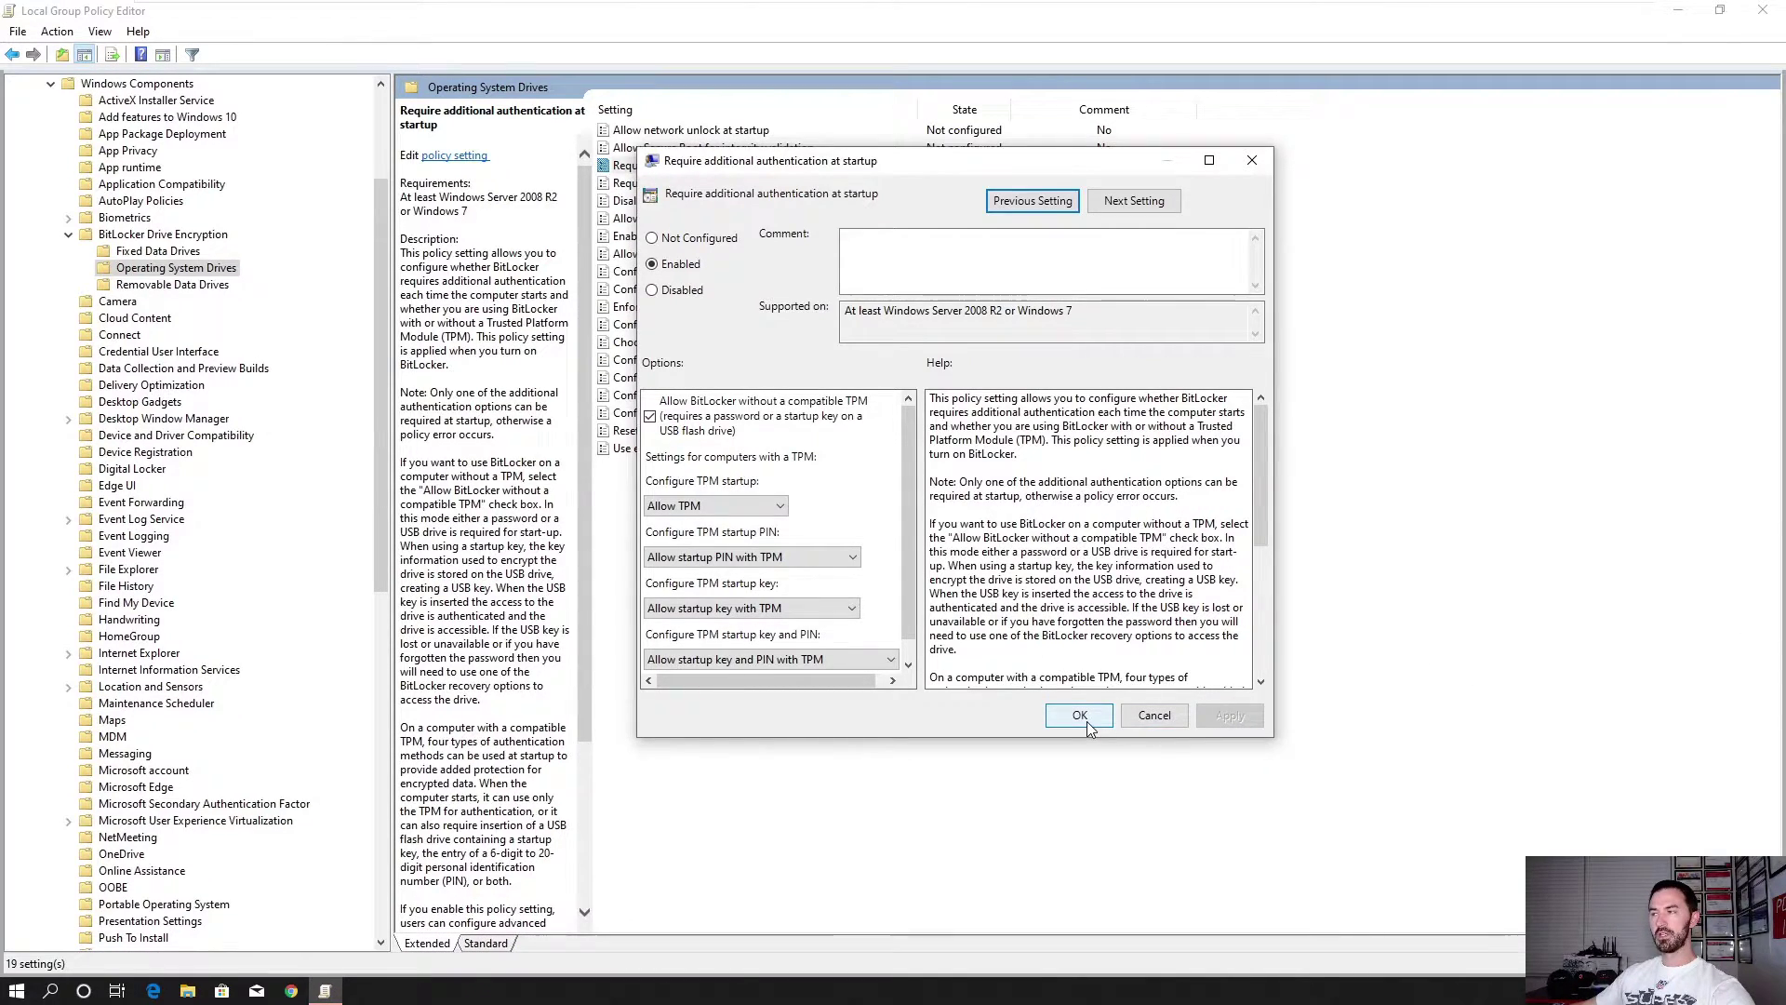
left_click(1080, 718)
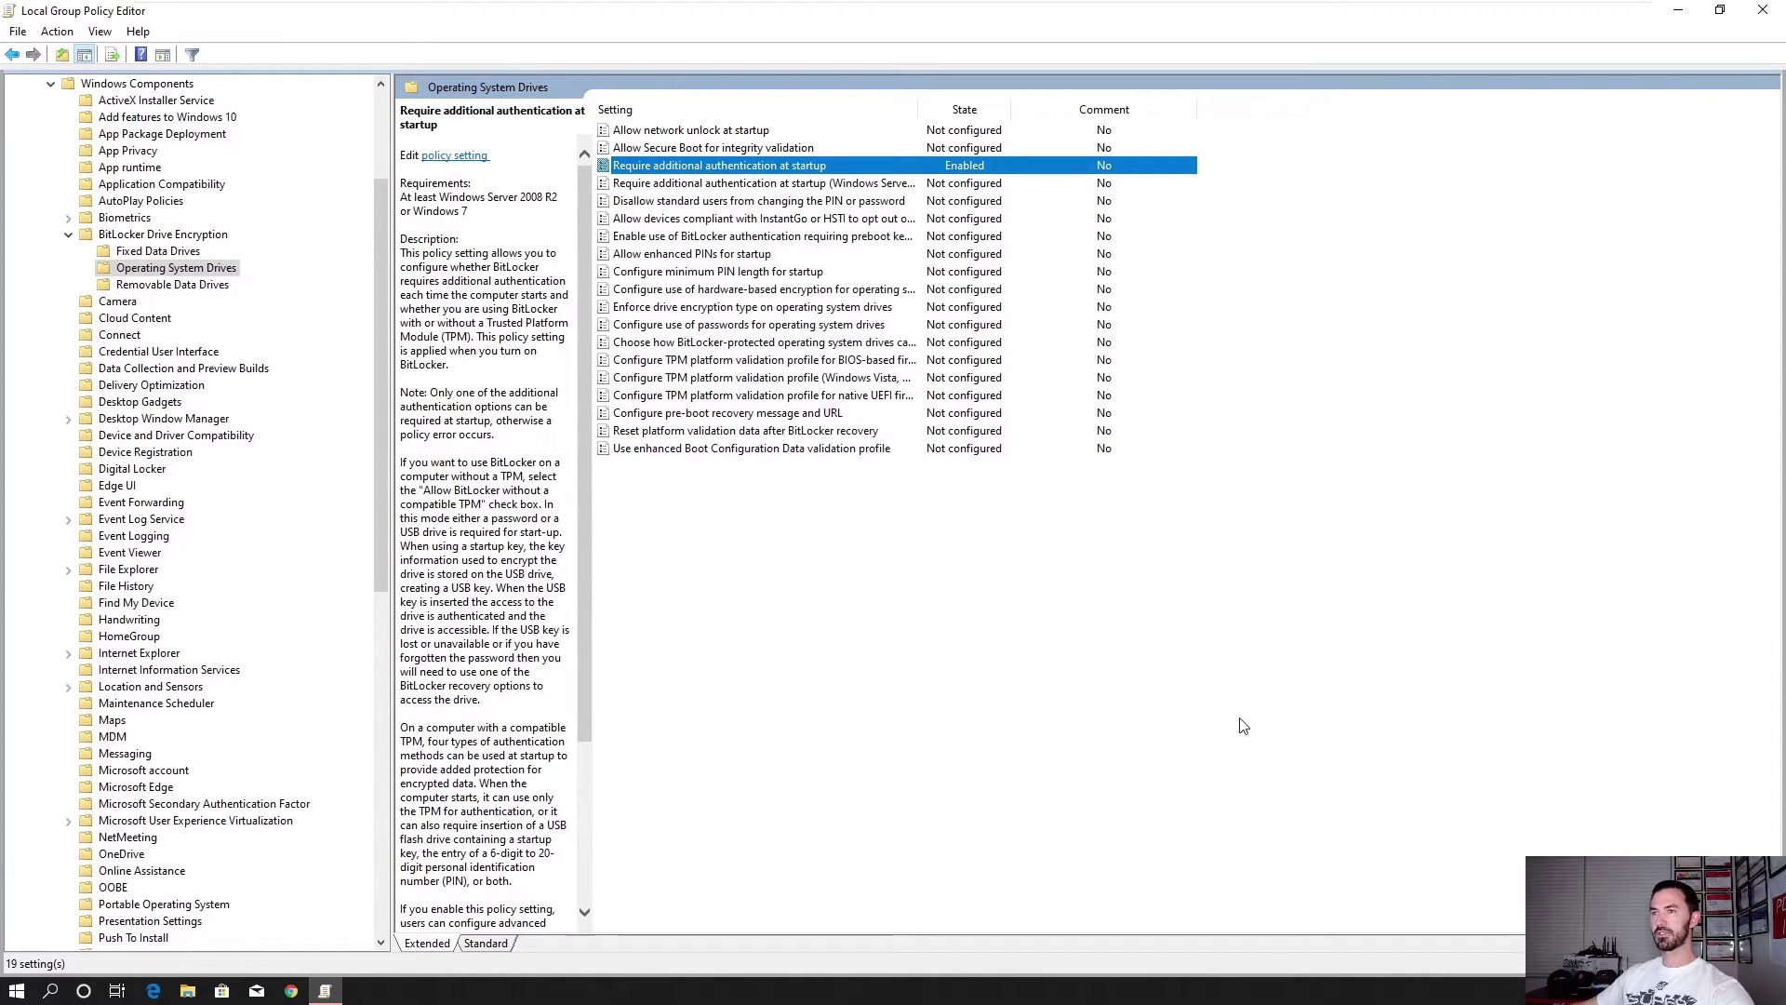
Close the policy editor and rerun Turn on BitLocker for Local Disk (C:) from This PC
left_click(1763, 10)
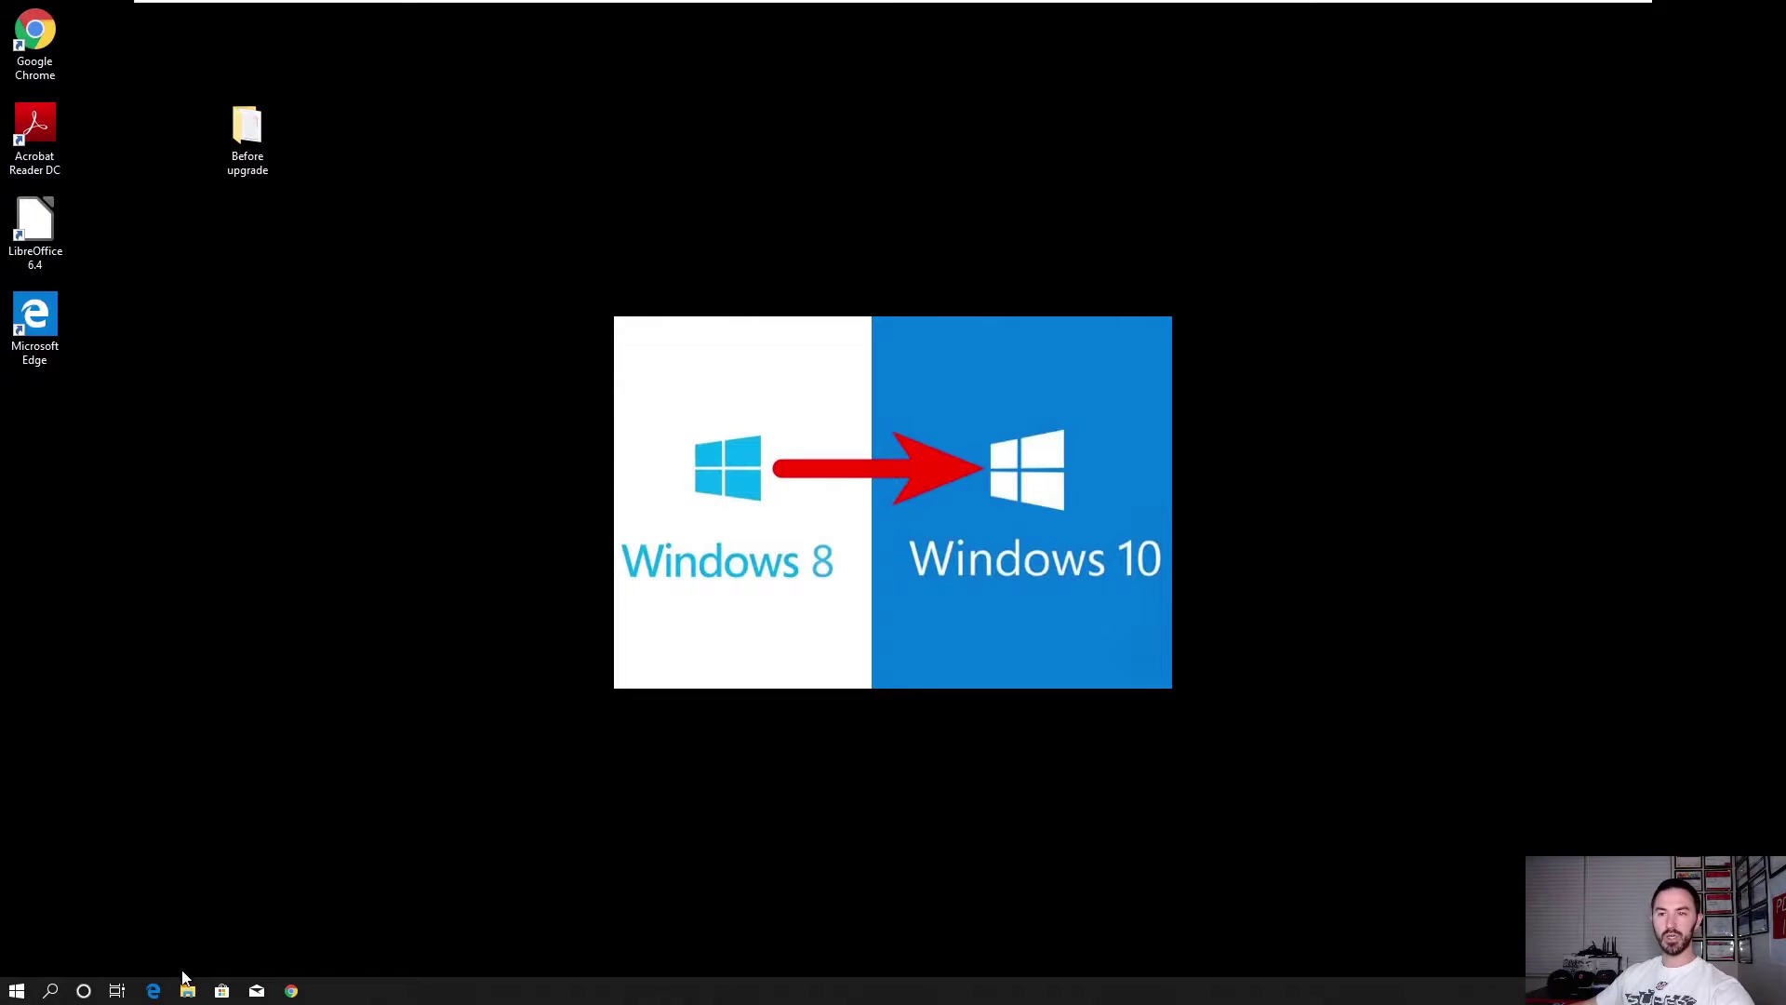
left_click(187, 990)
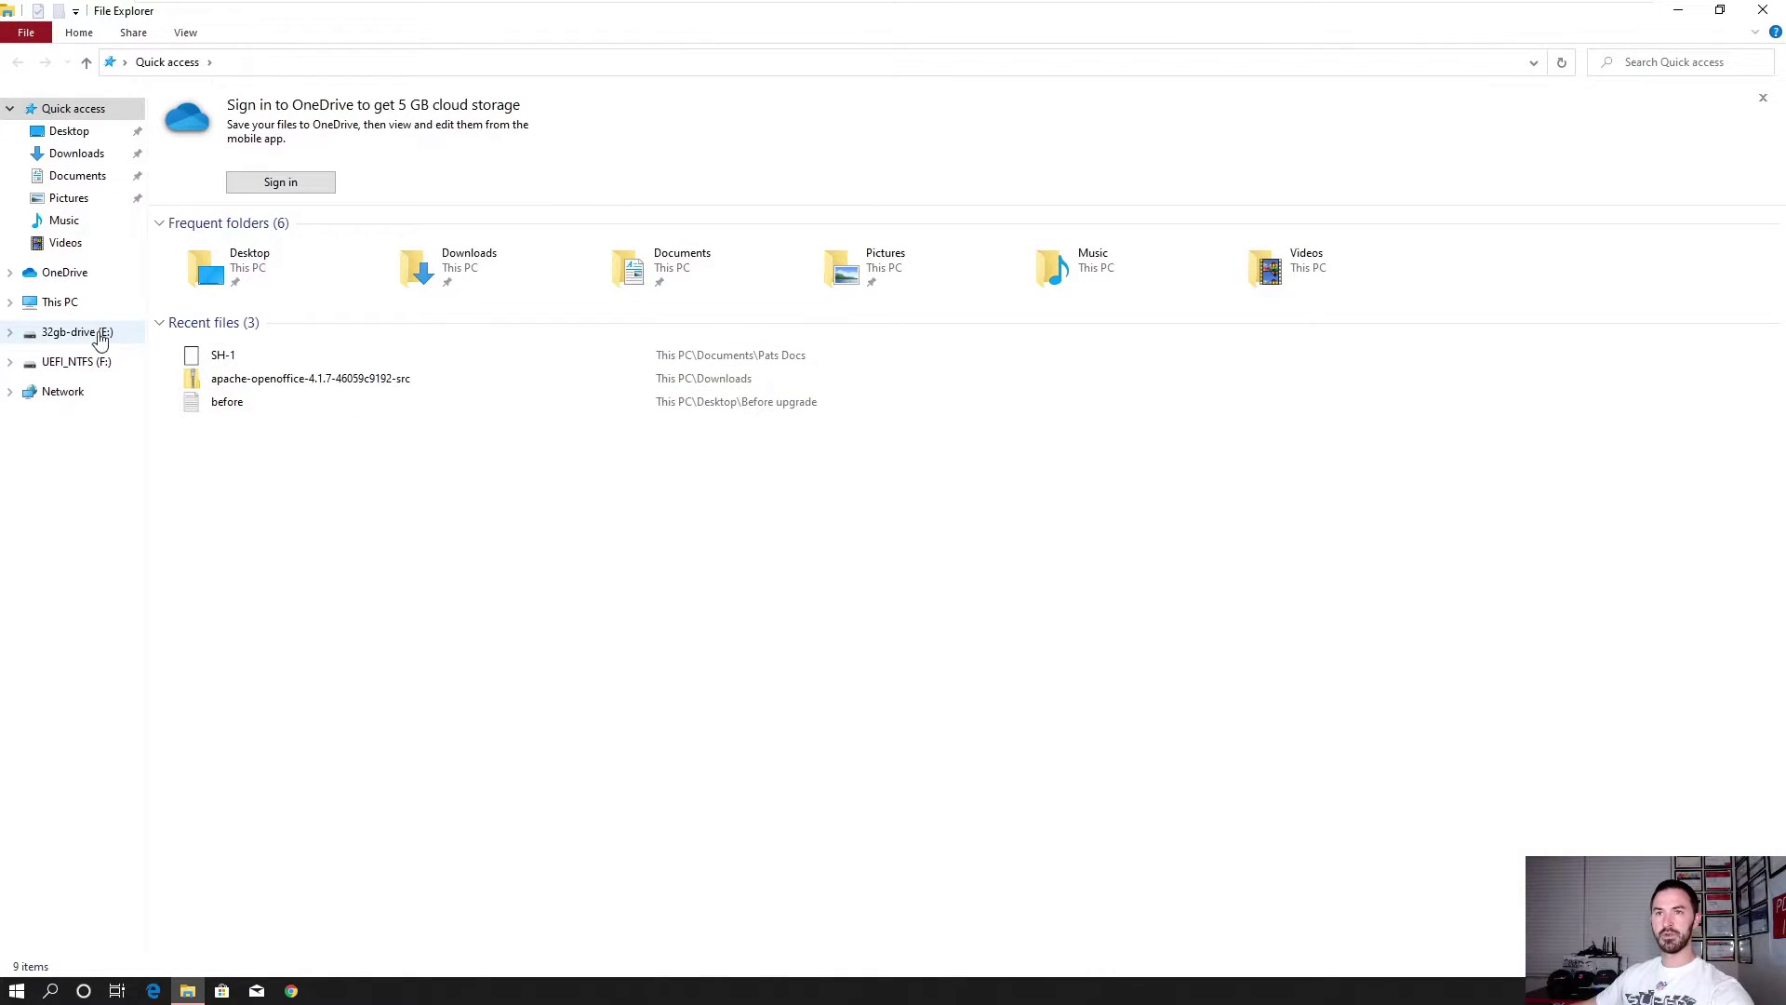
left_click(59, 301)
left_click(239, 318)
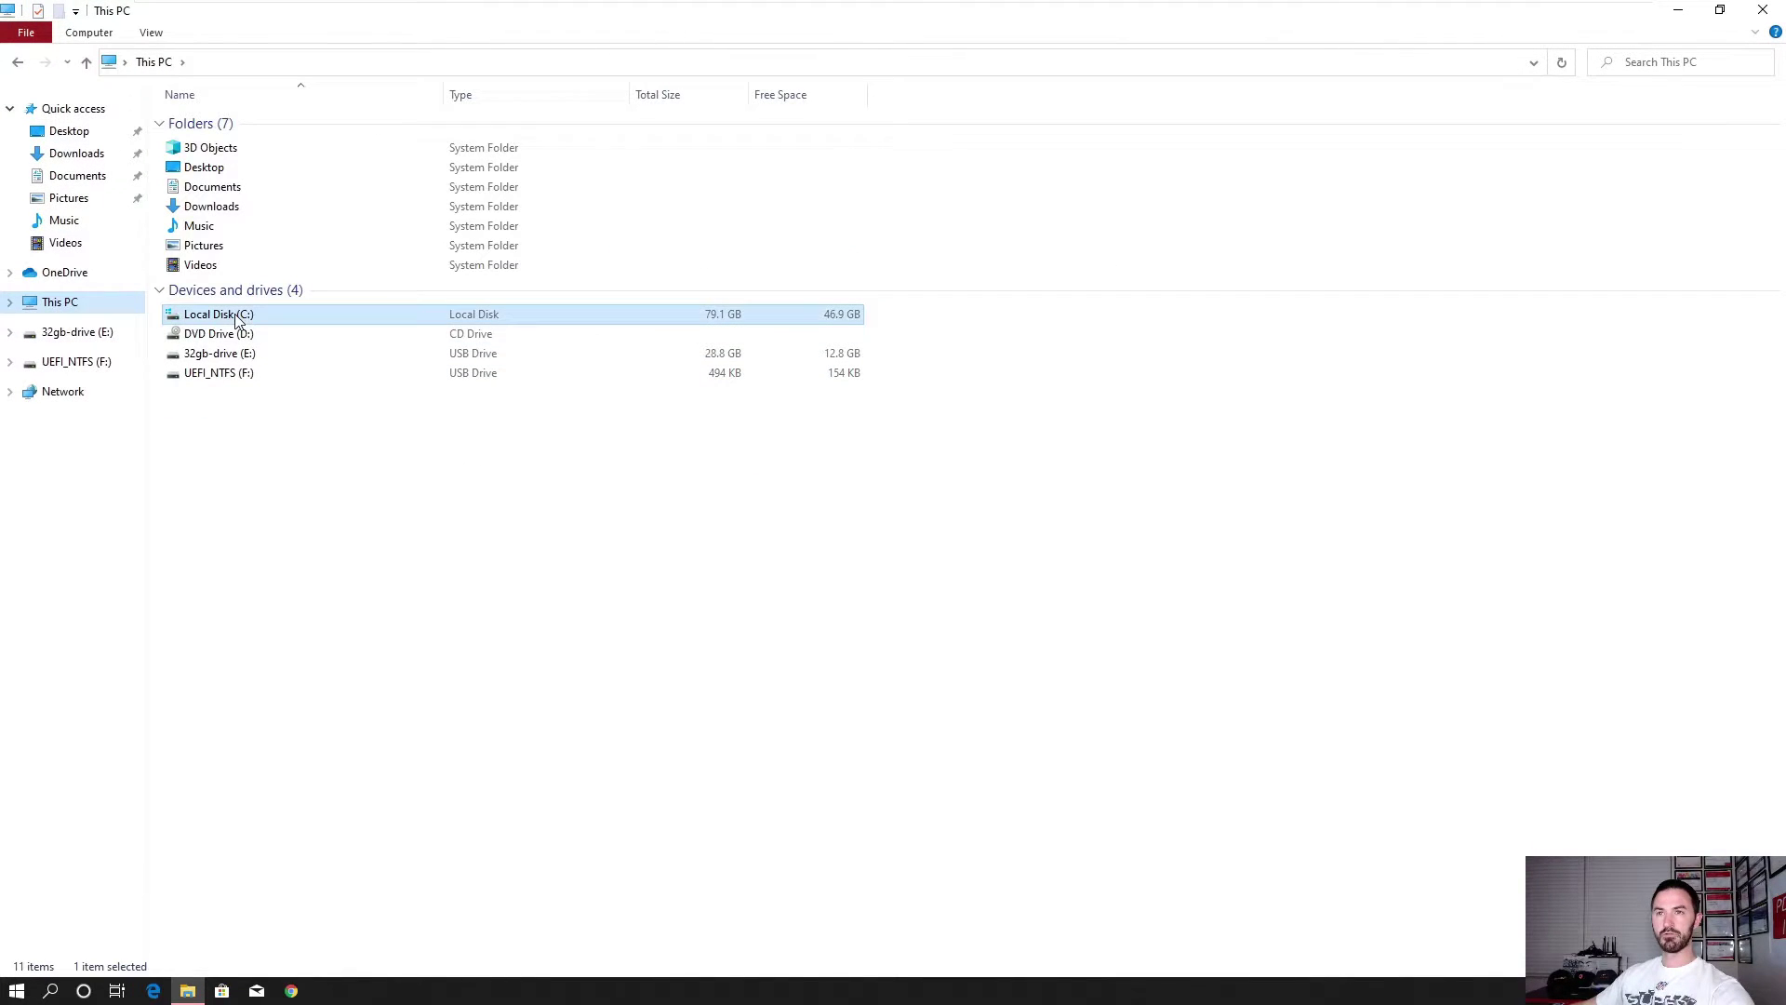
right_click(236, 317)
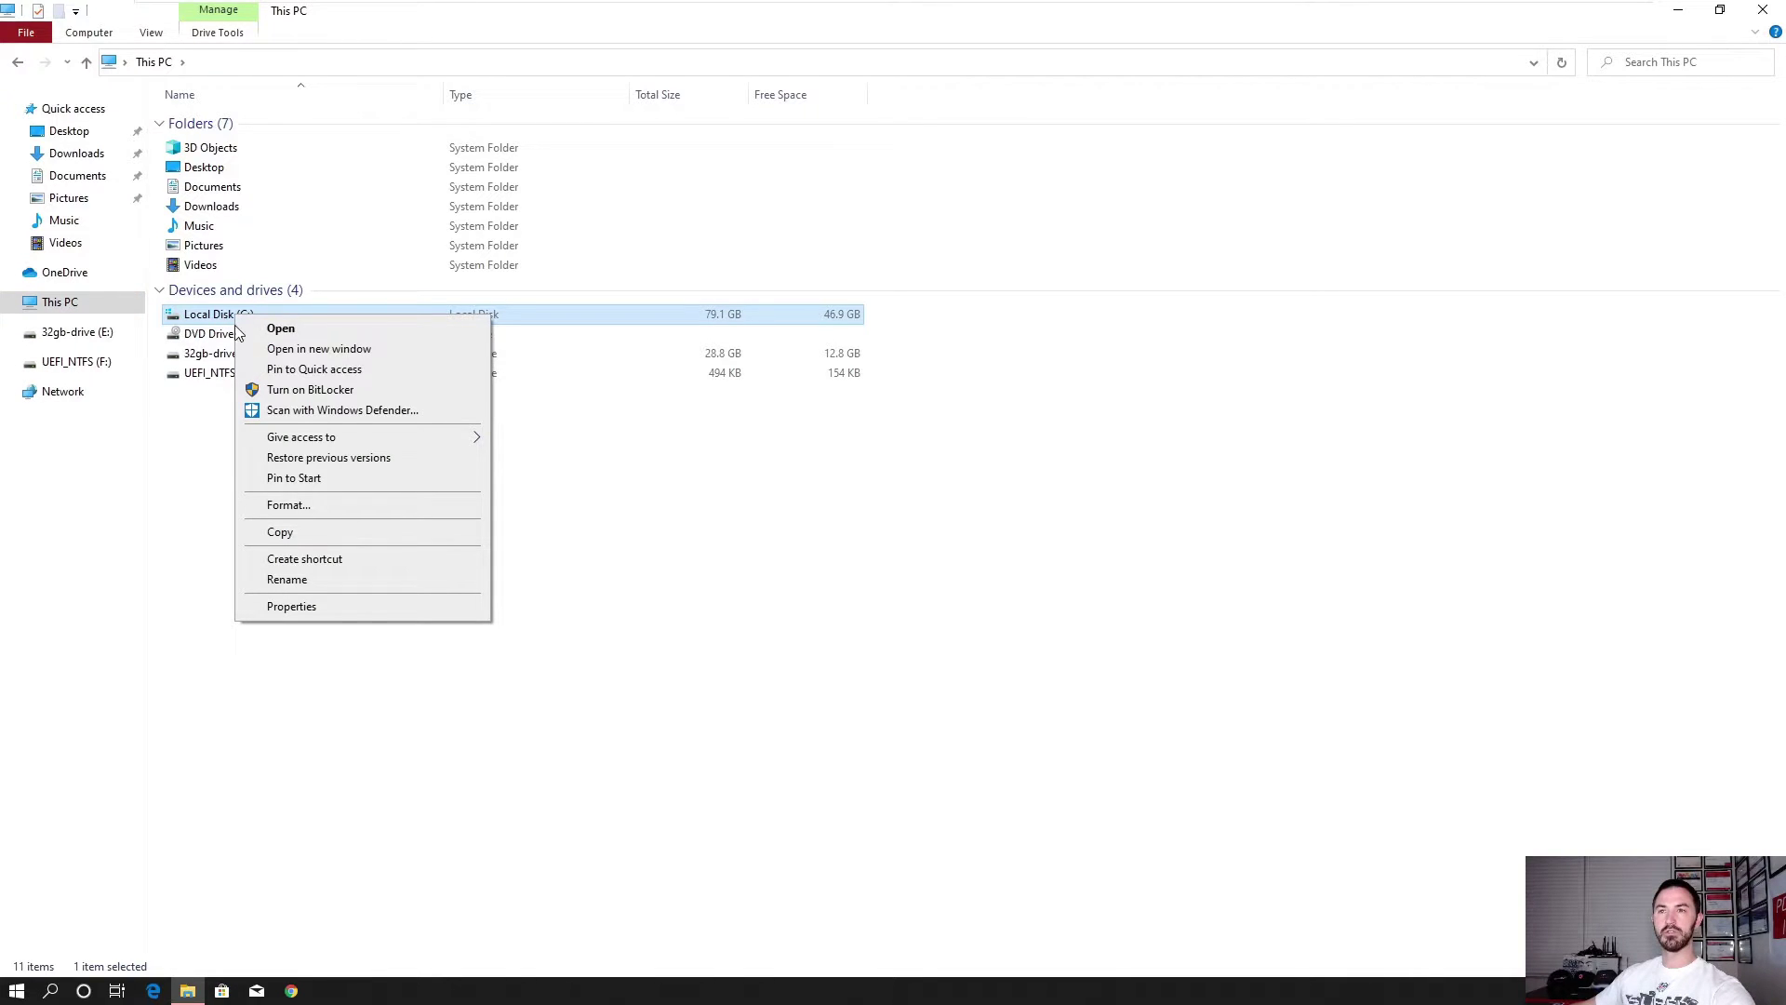
left_click(315, 390)
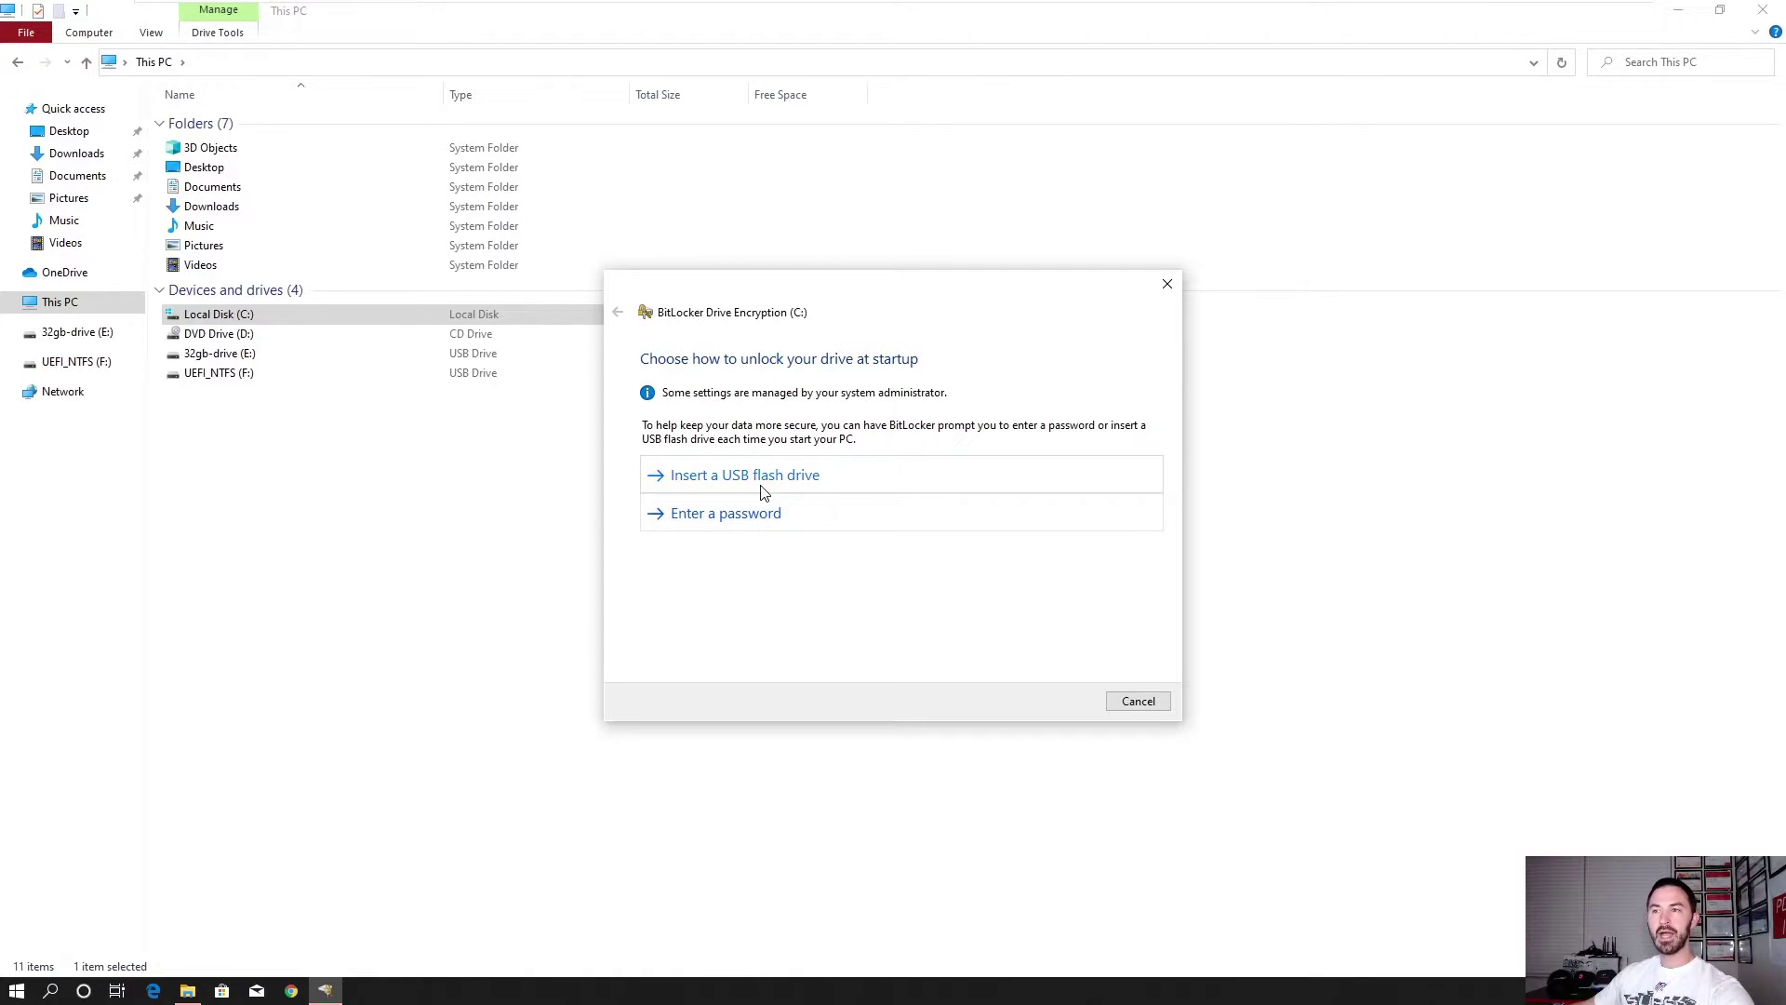
Choose password unlock for C:, enter and confirm the startup password, and continue
left_click(757, 516)
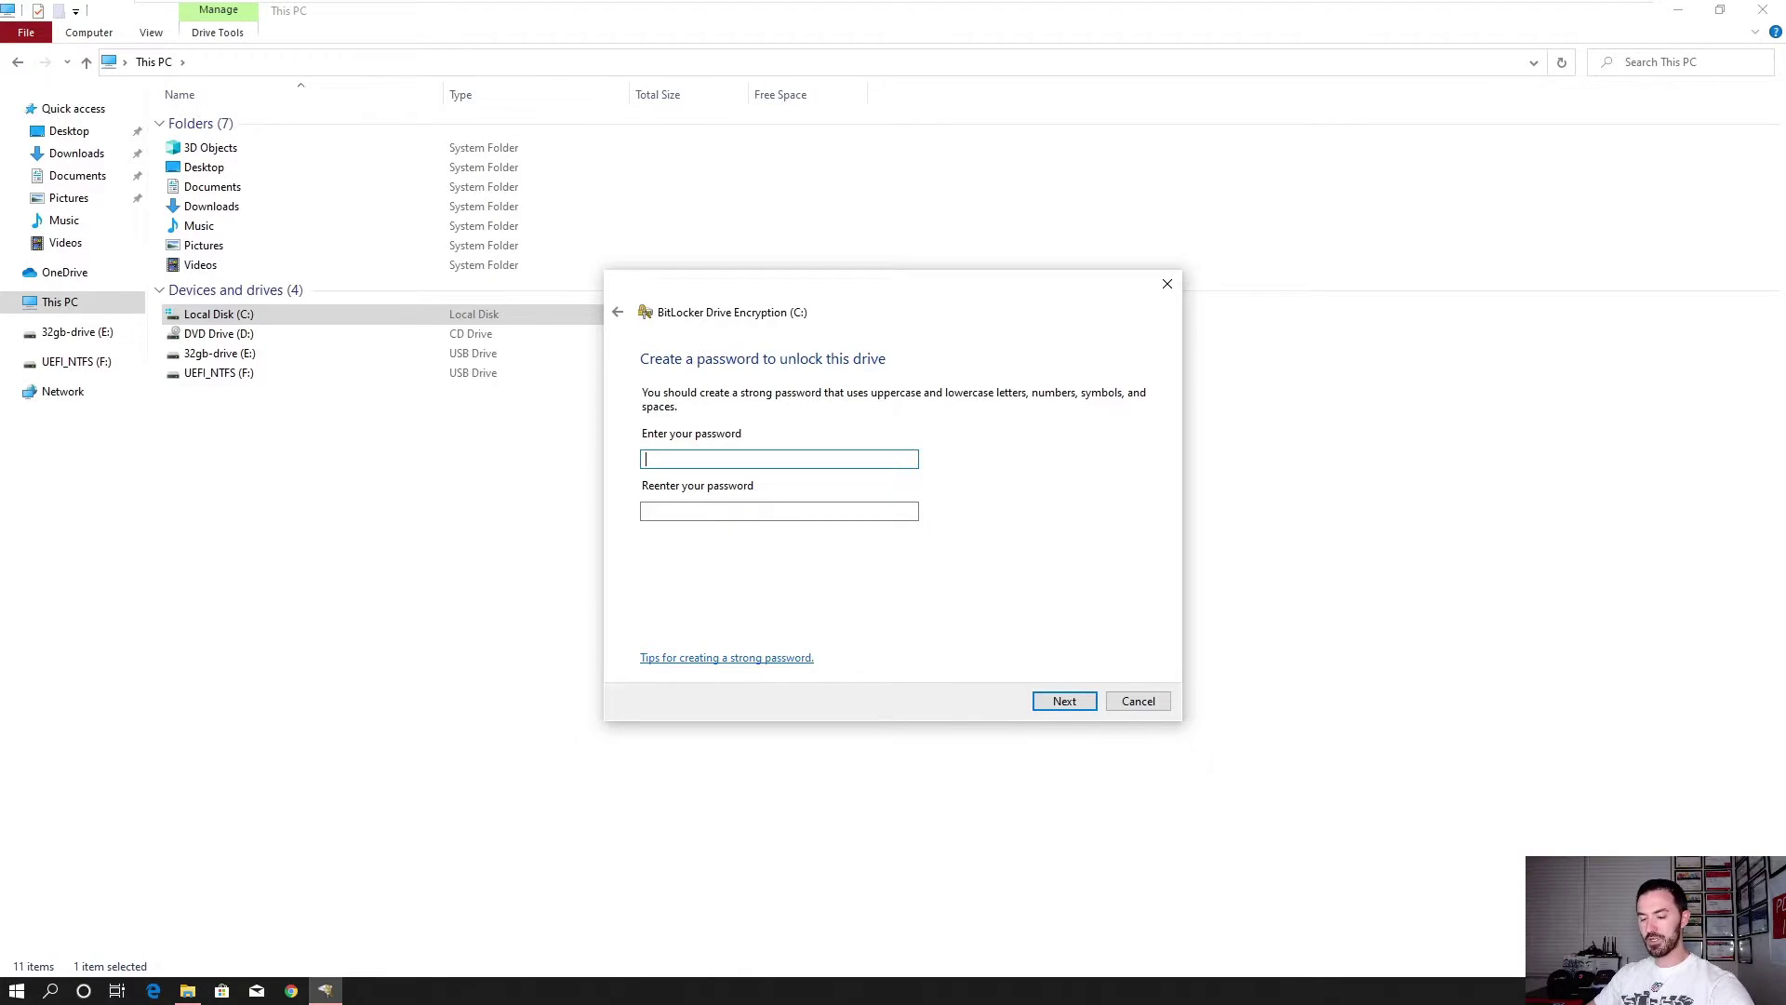
type("•••••••")
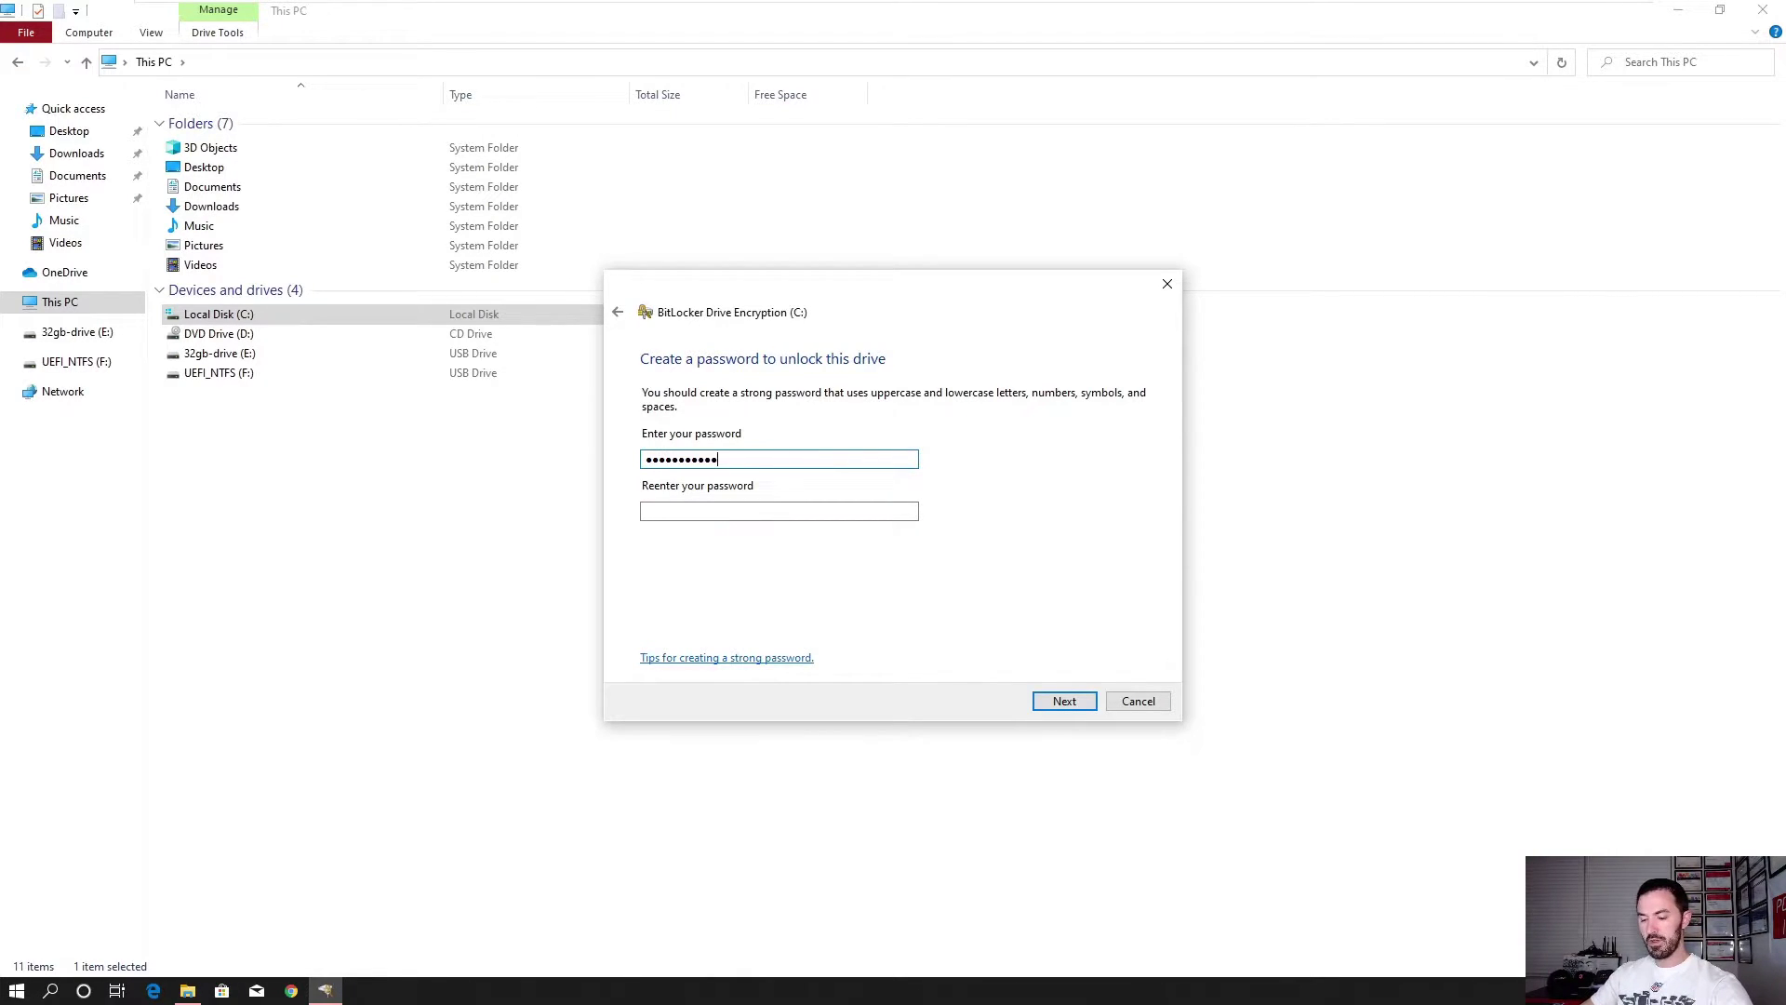
left_click(780, 511)
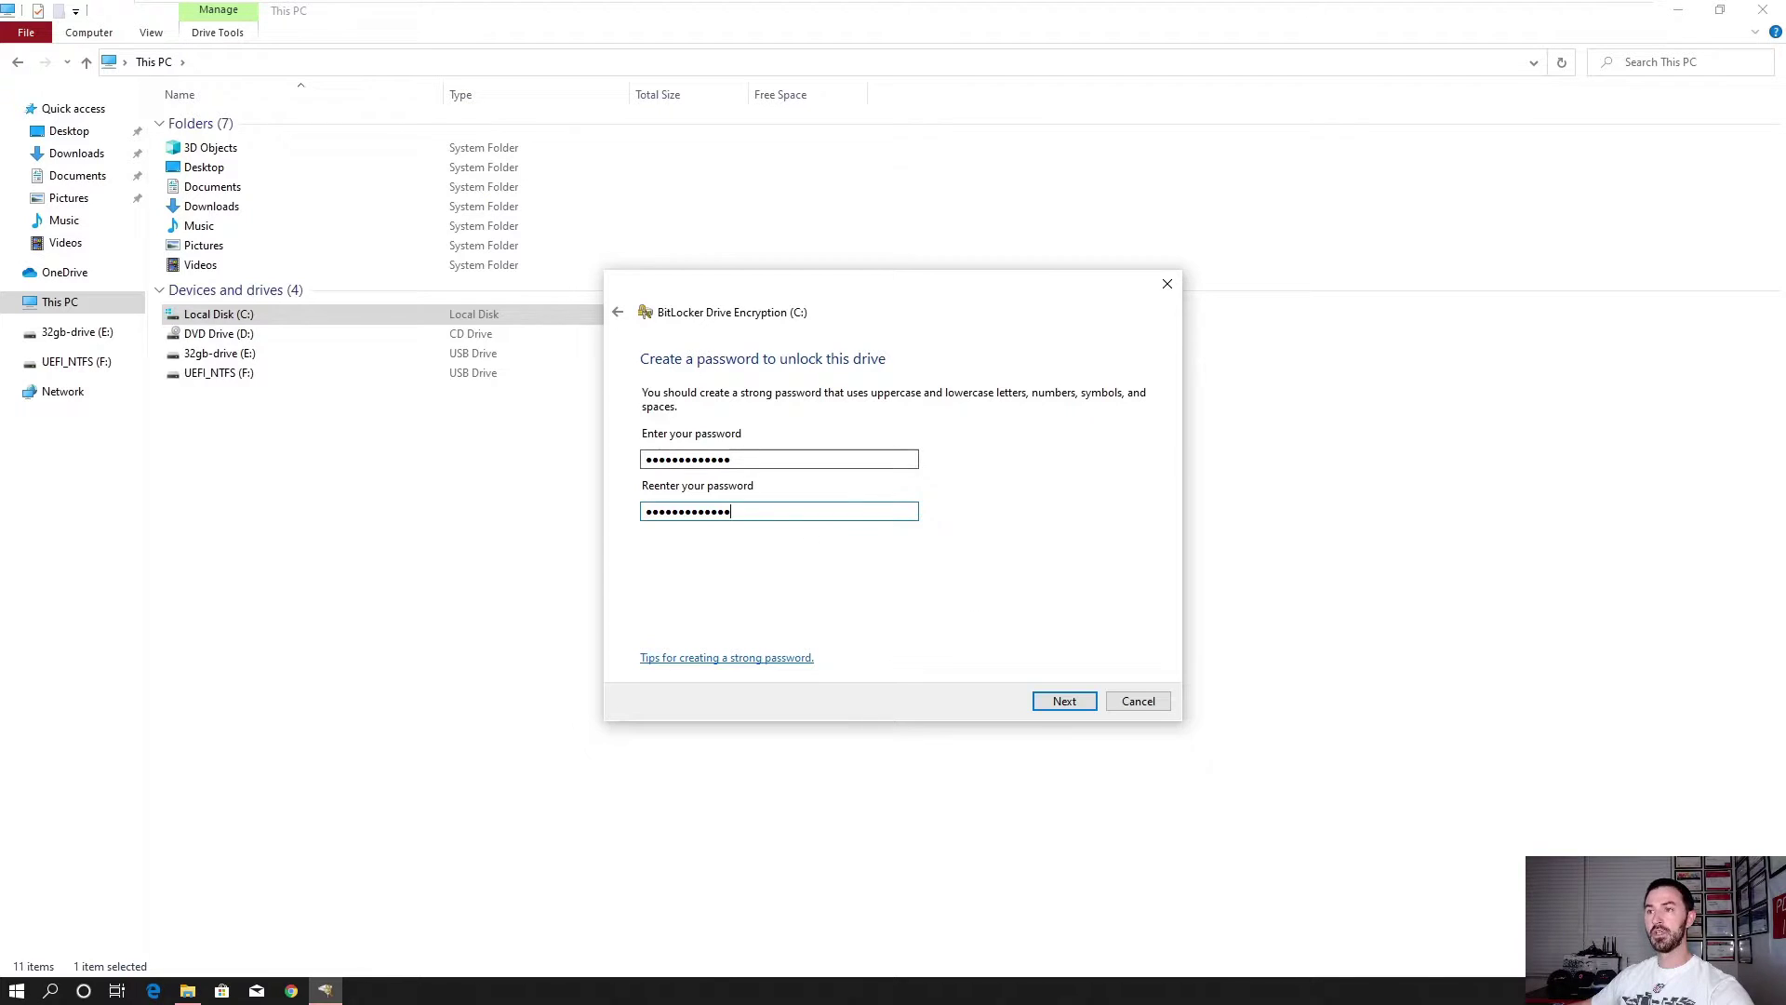
left_click(1061, 702)
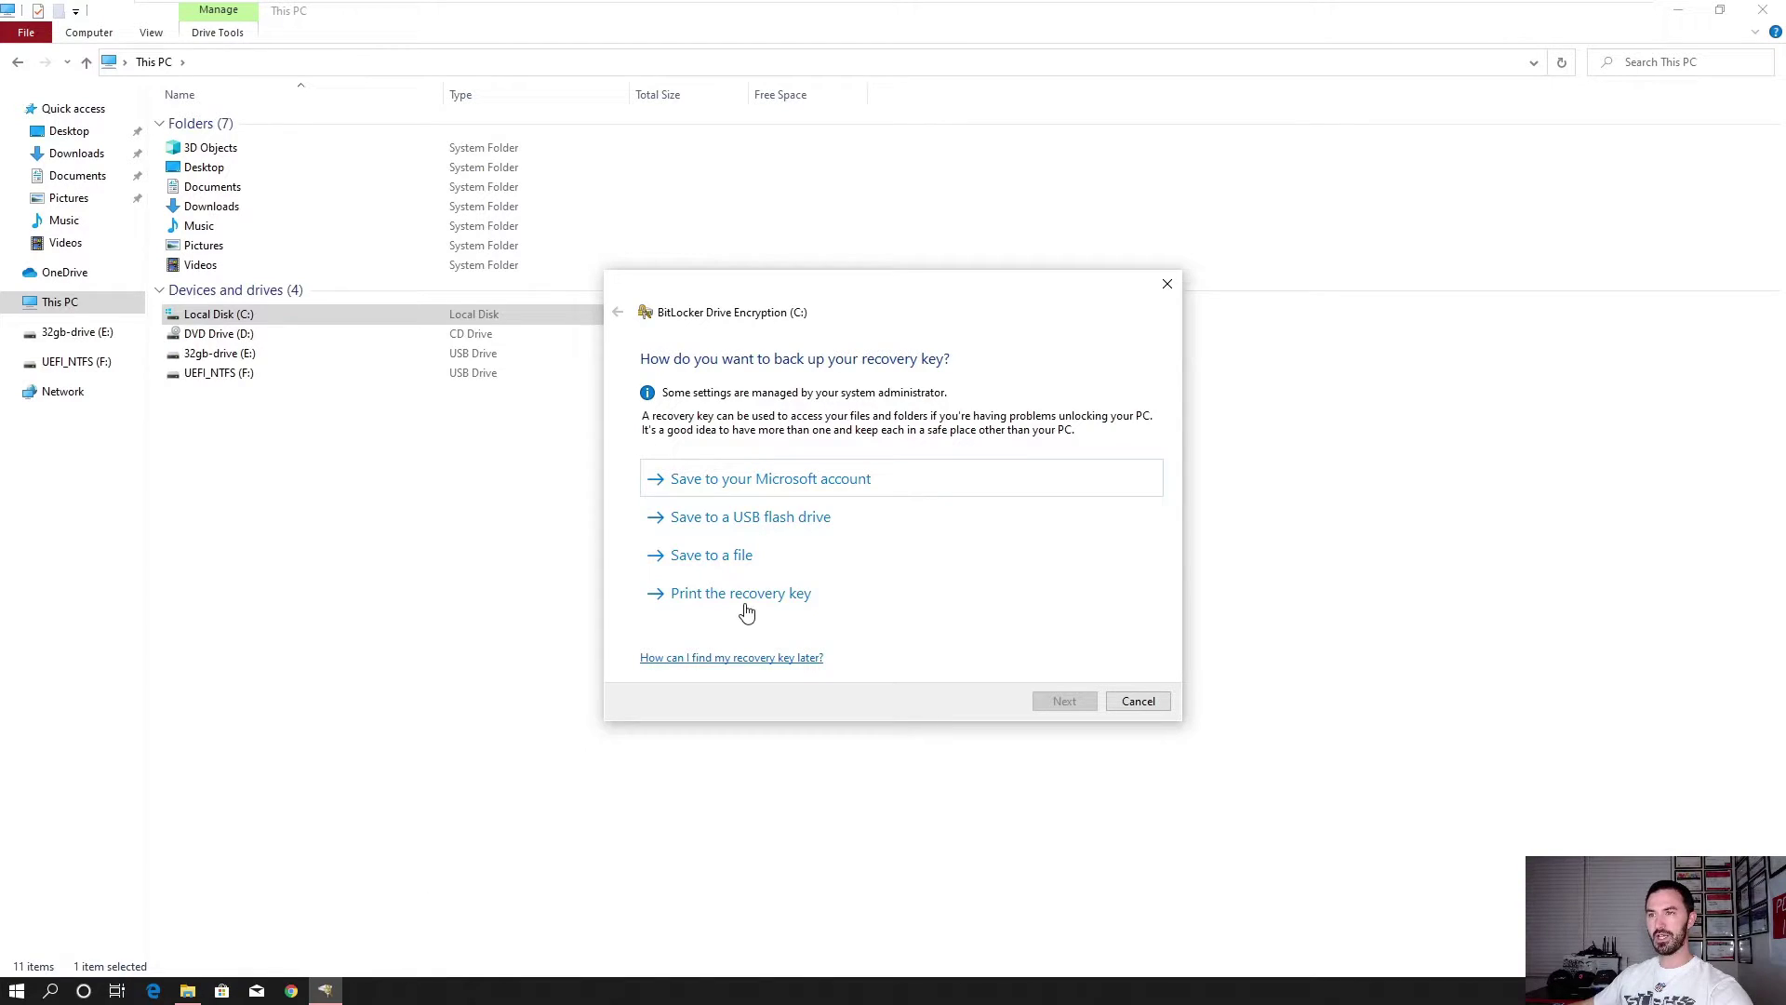
Save the recovery key to the 32gb-drive (E:) USB stick and continue
left_click(779, 517)
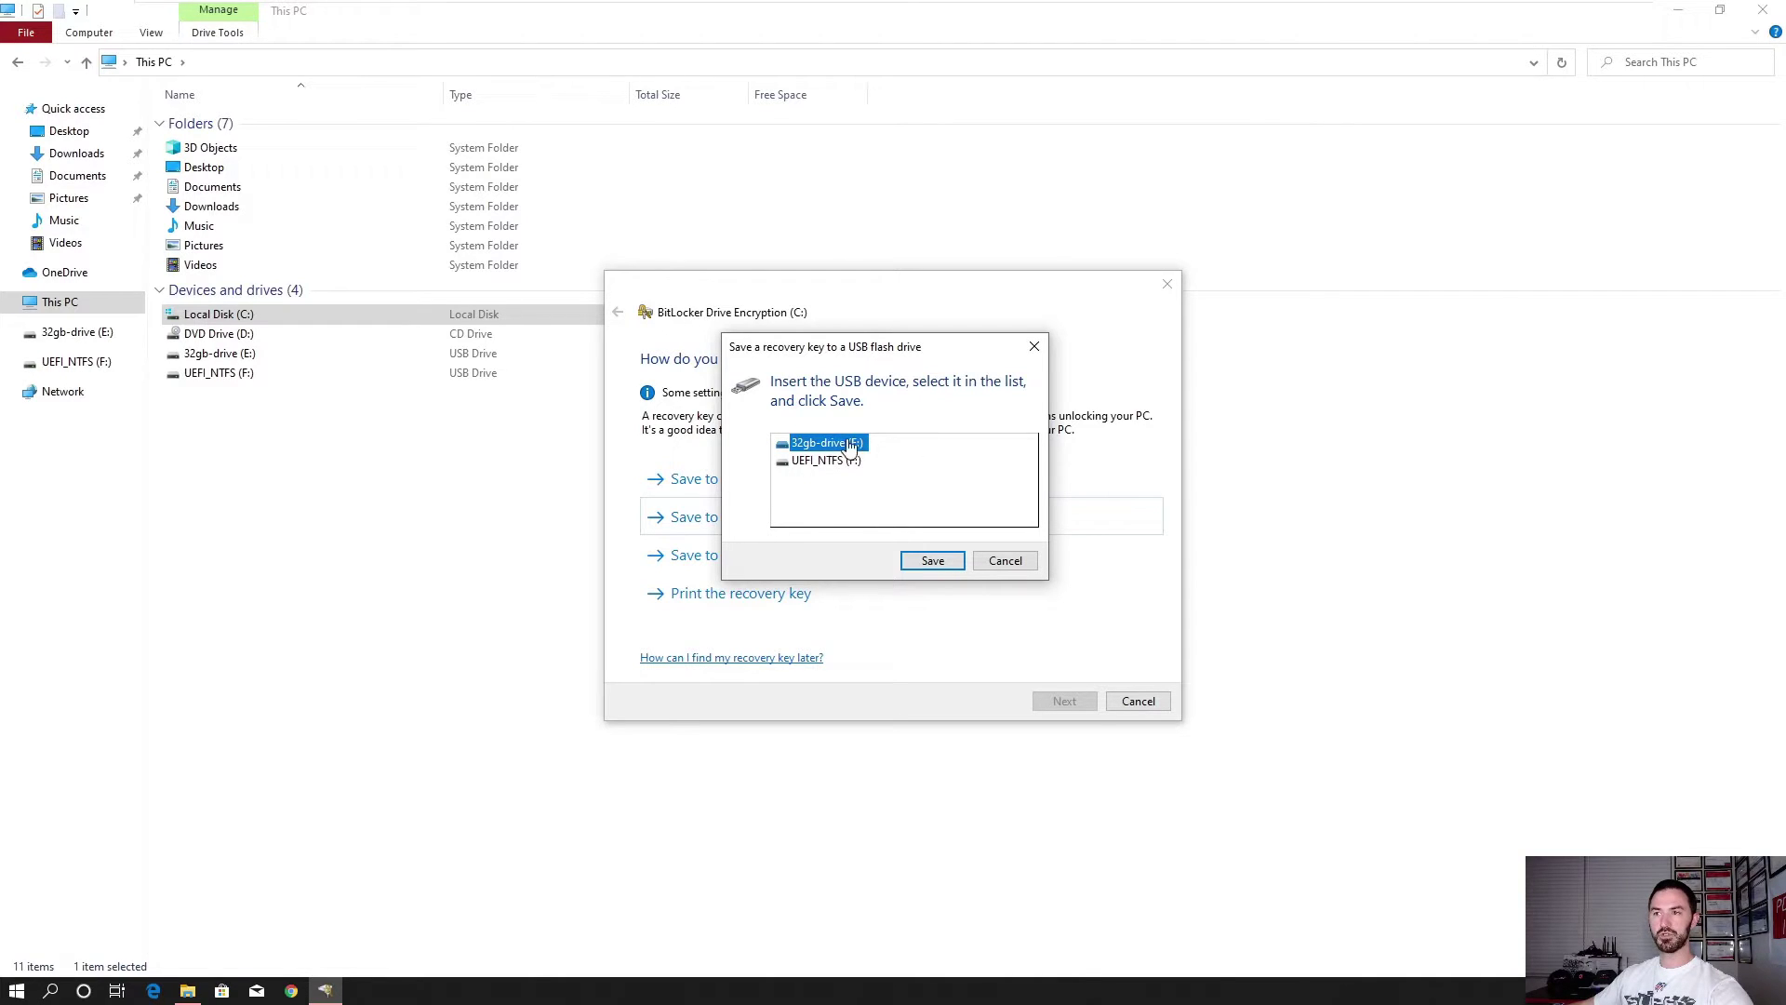
left_click(933, 560)
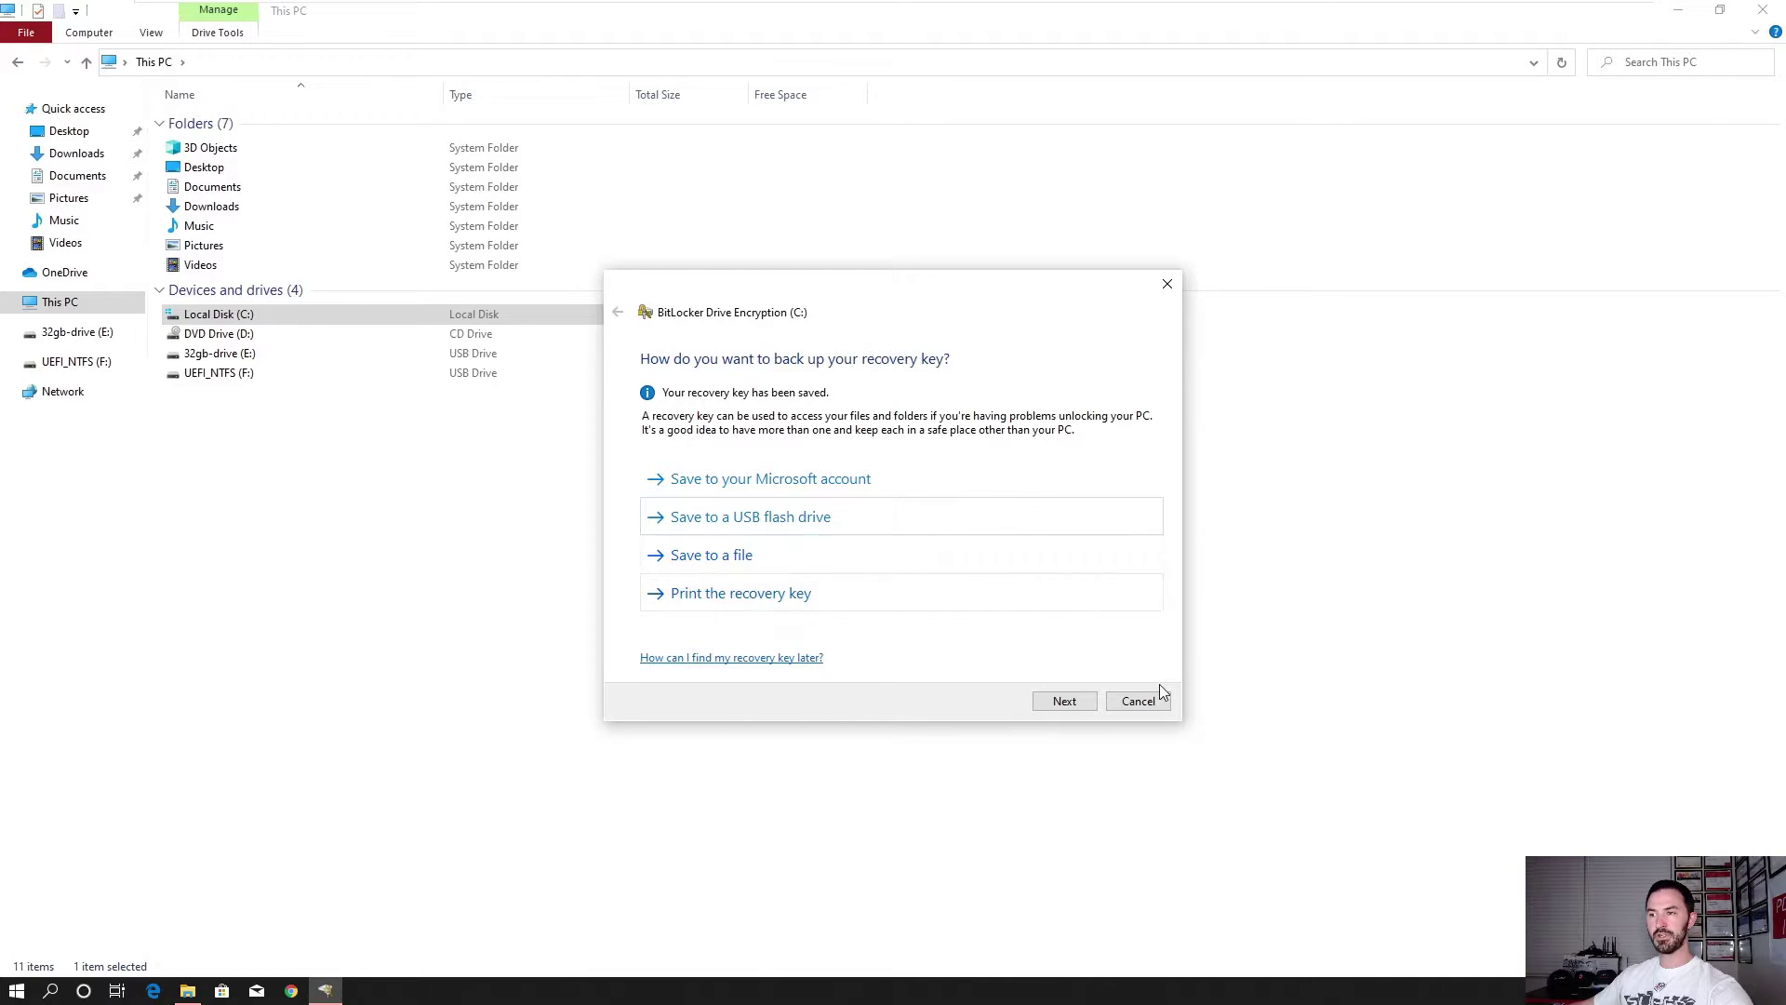
left_click(1061, 703)
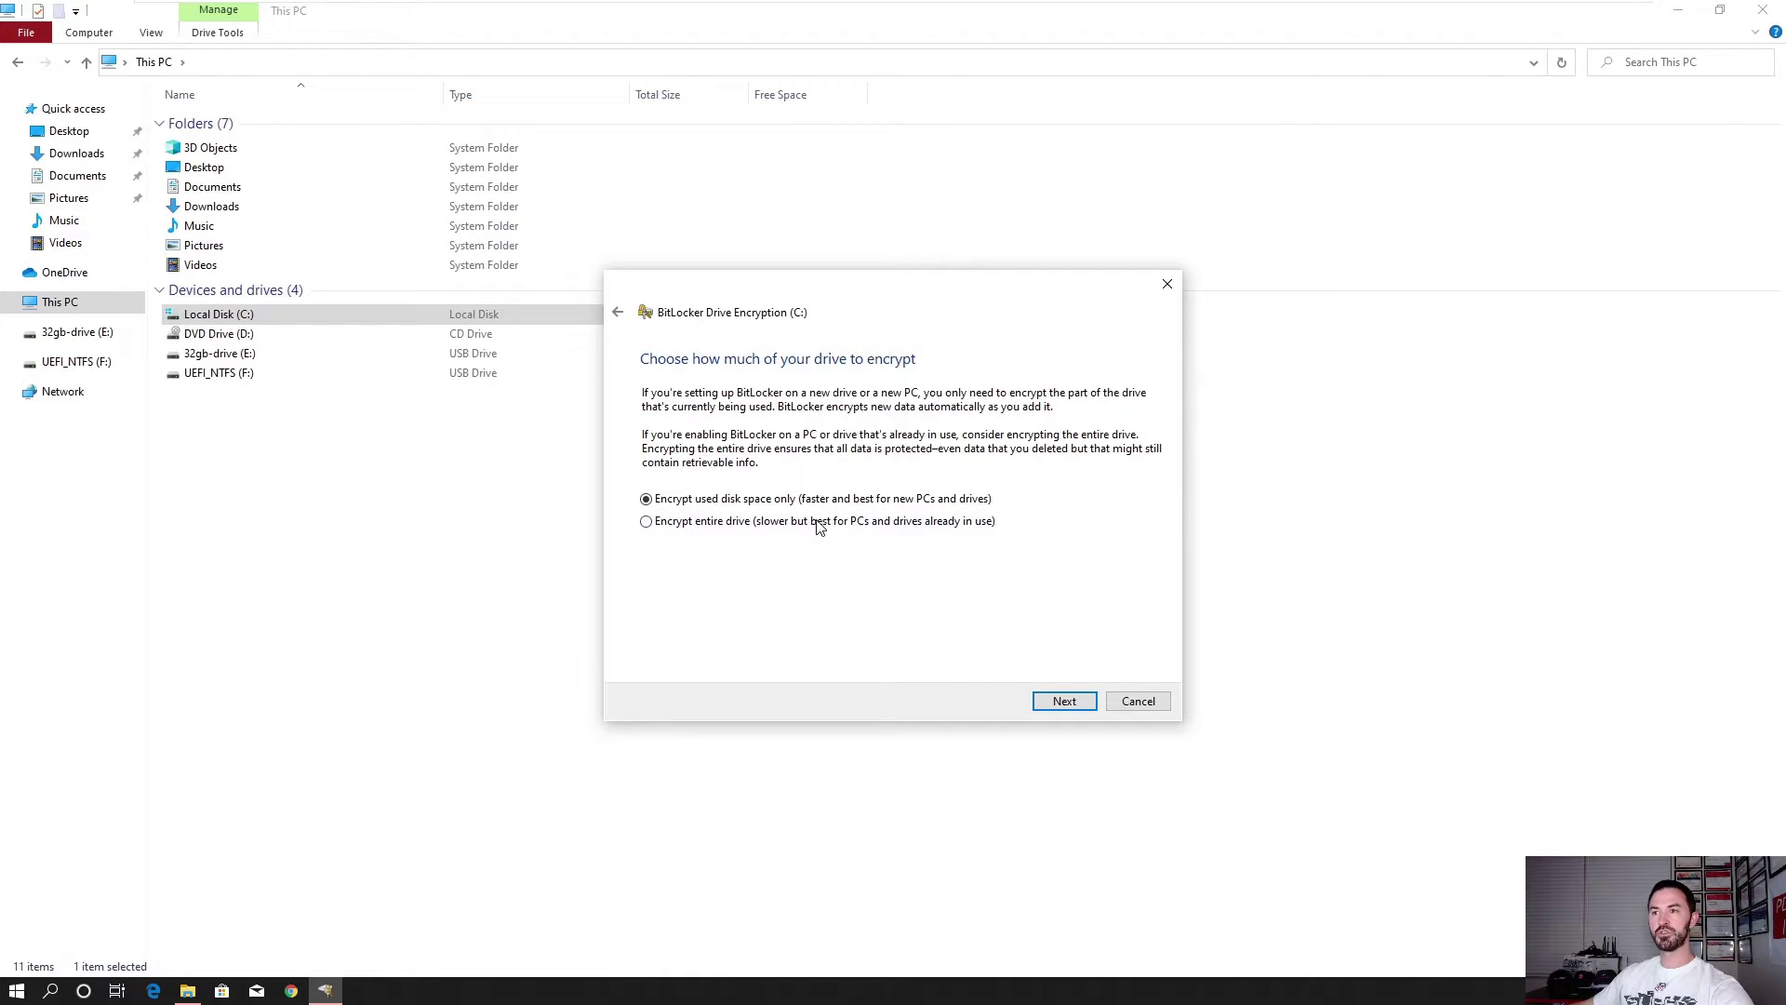
Keep 'Encrypt used disk space only' selected and continue
left_click(1062, 702)
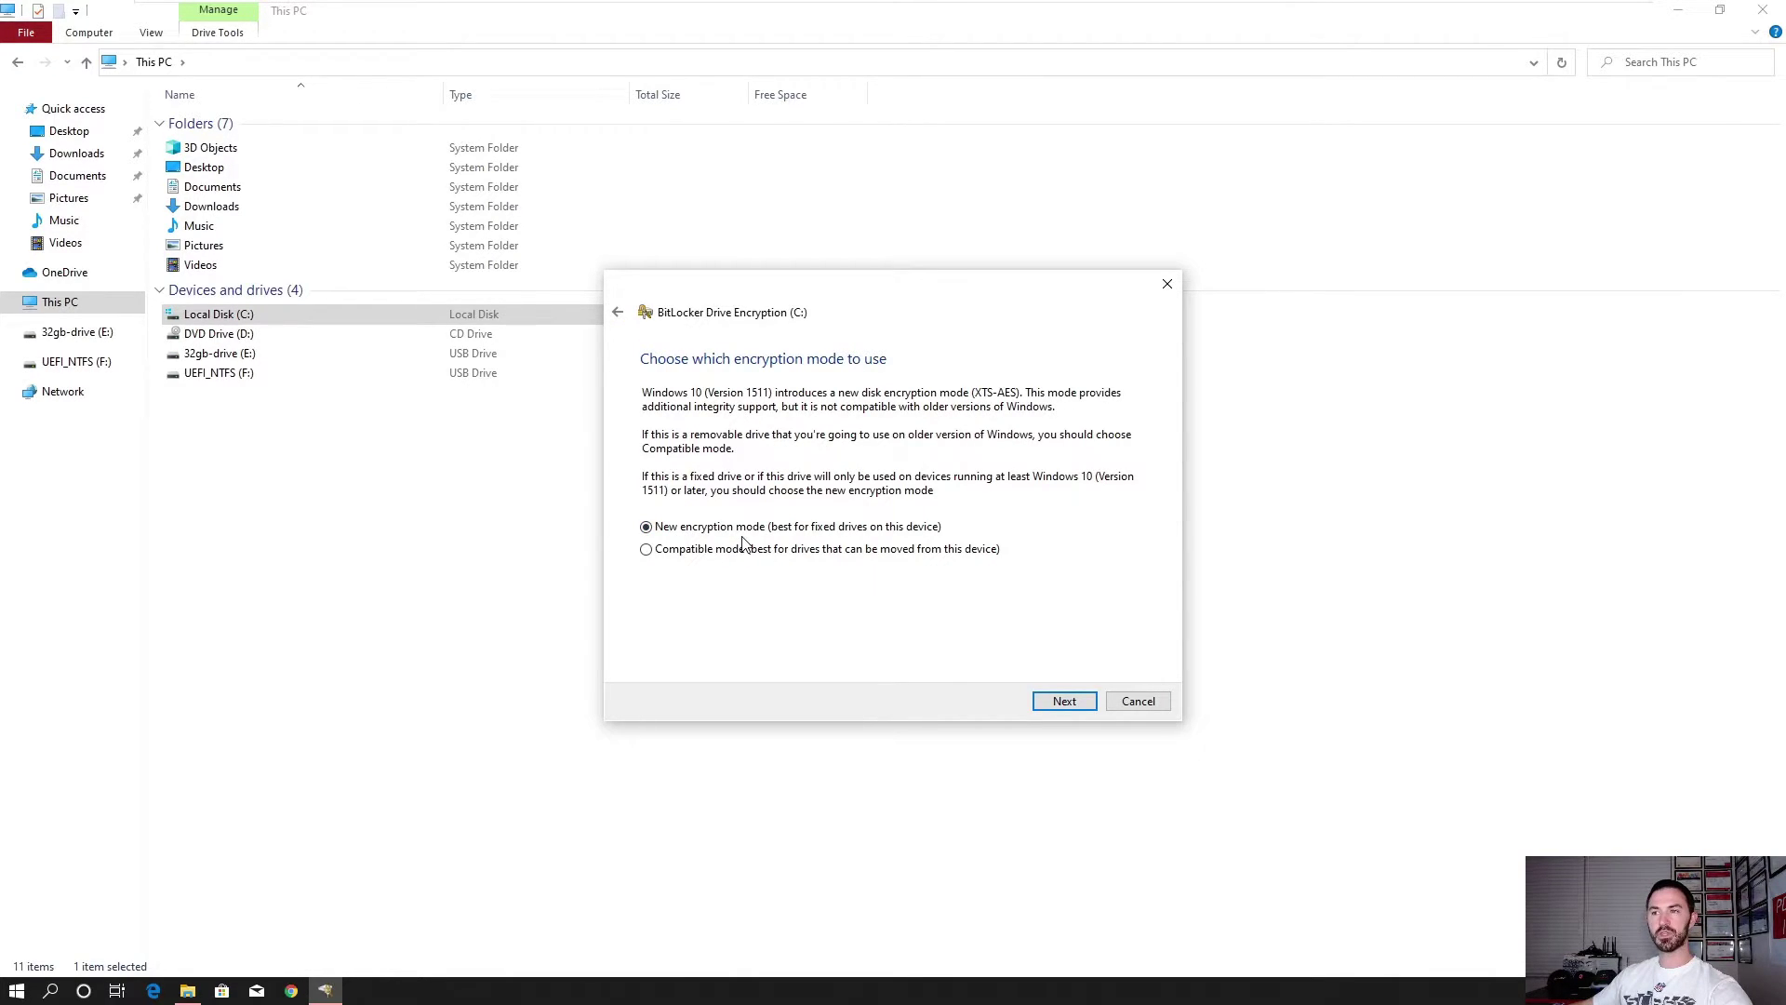
Keep New encryption mode (XTS-AES), start encrypting C:, and open the restart-required notice
left_click(1064, 702)
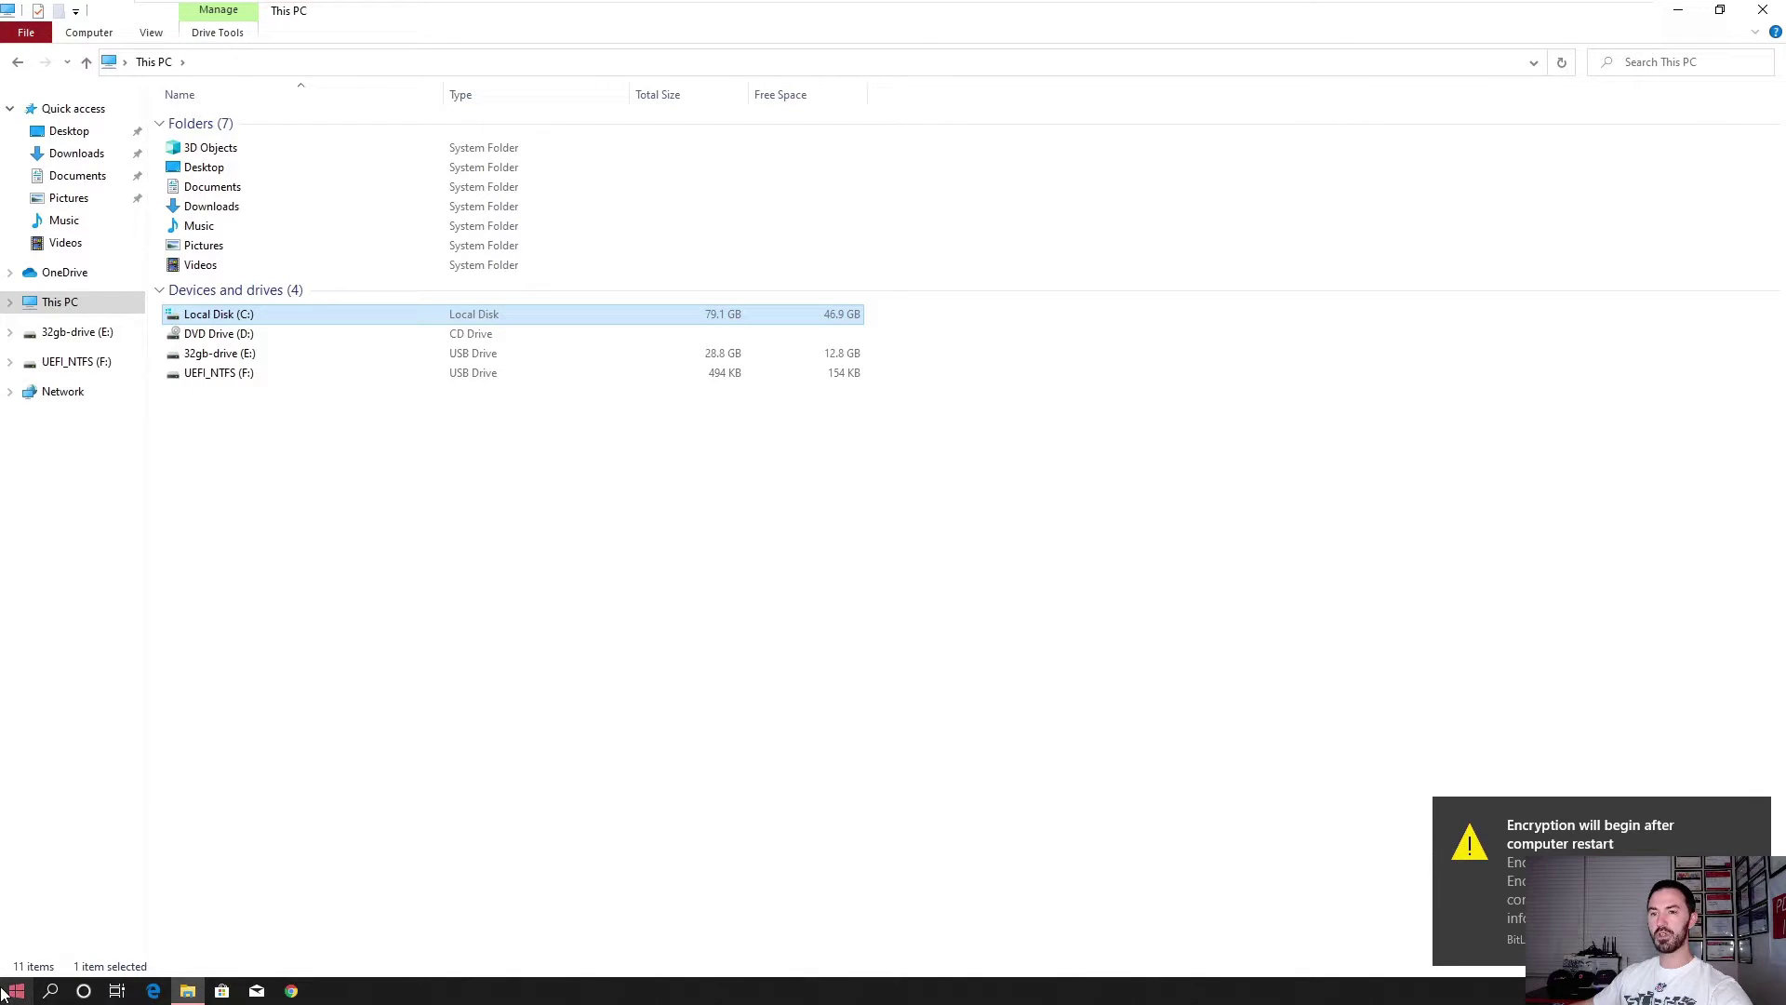
left_click(1523, 870)
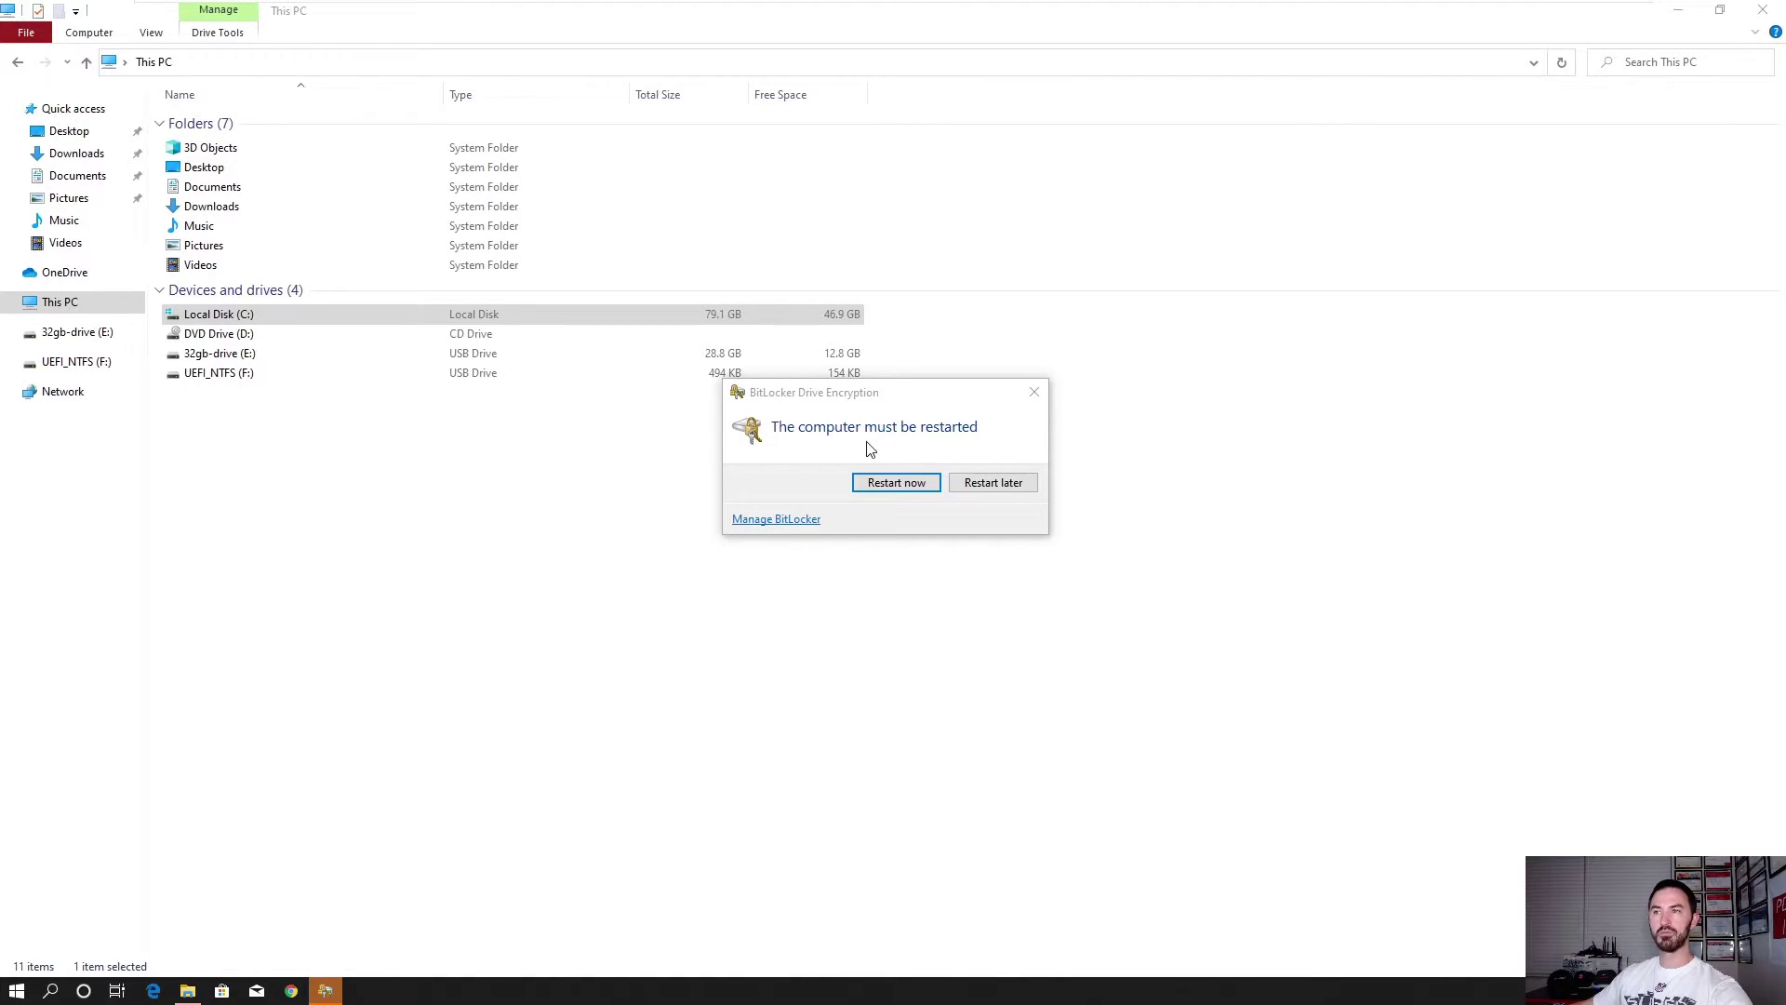
Restart the computer from the BitLocker dialog so encryption of C: can begin
left_click(893, 483)
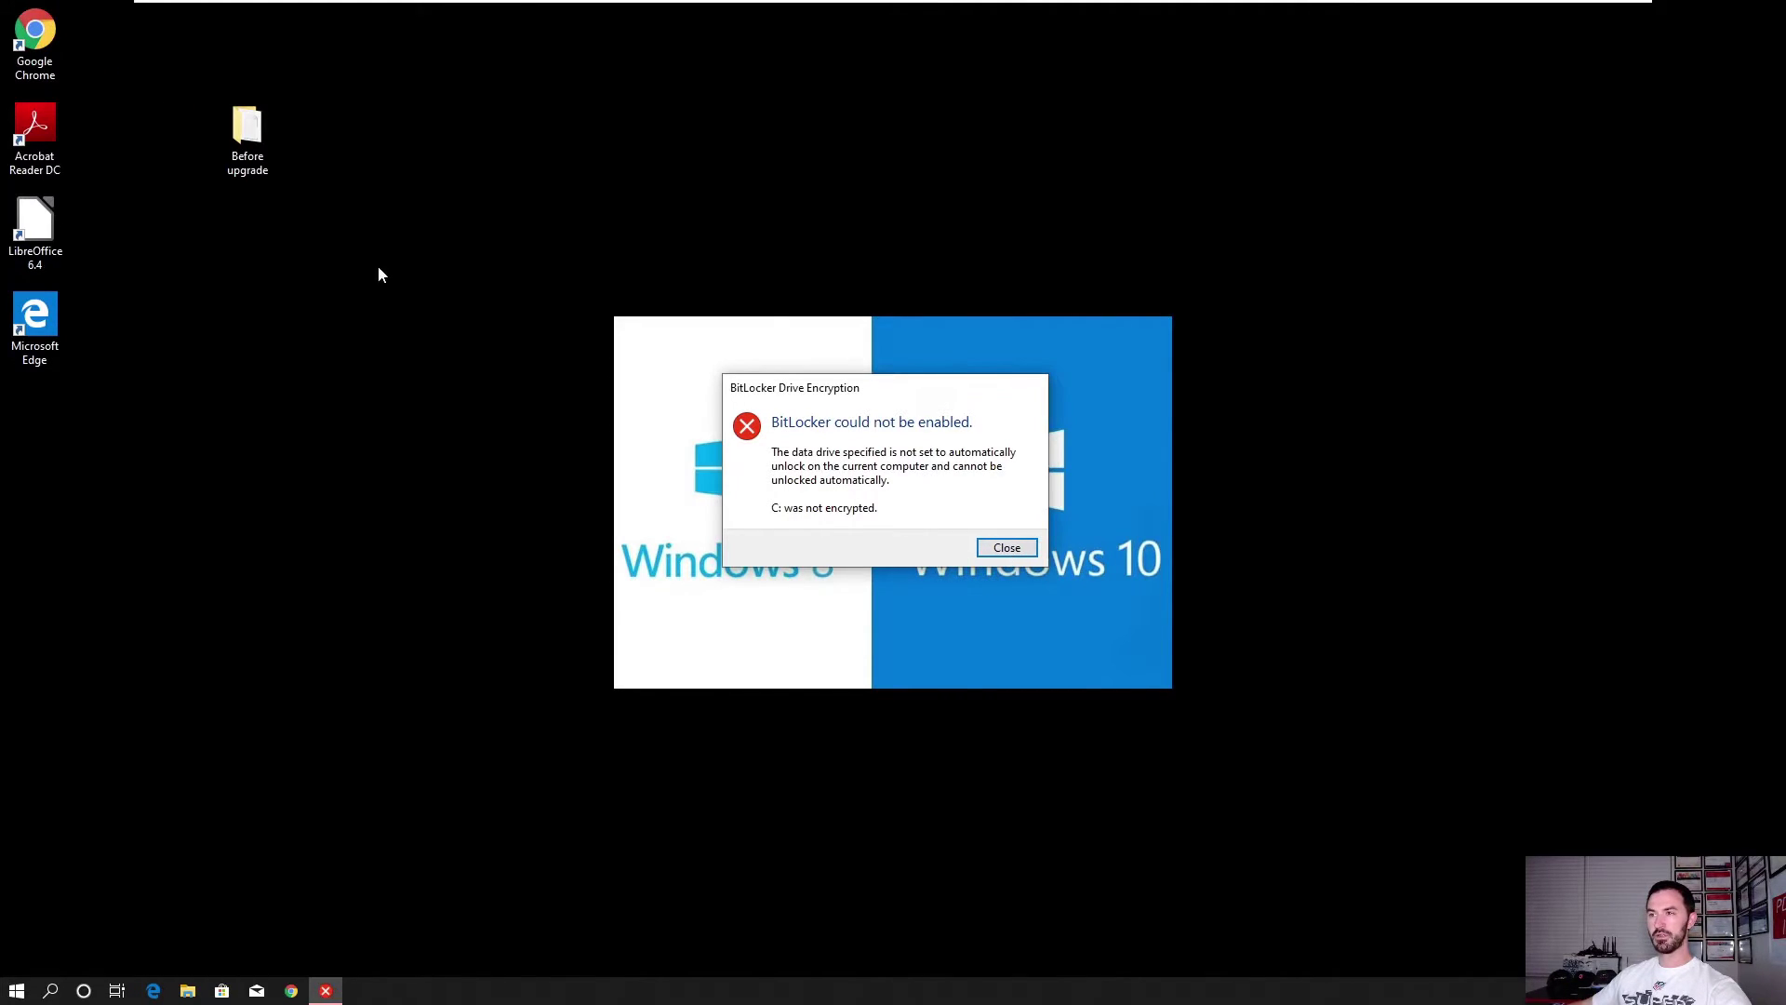
Close the 'BitLocker could not be enabled' error and check Local Disk (C:)'s context menu in This PC
left_click(1009, 550)
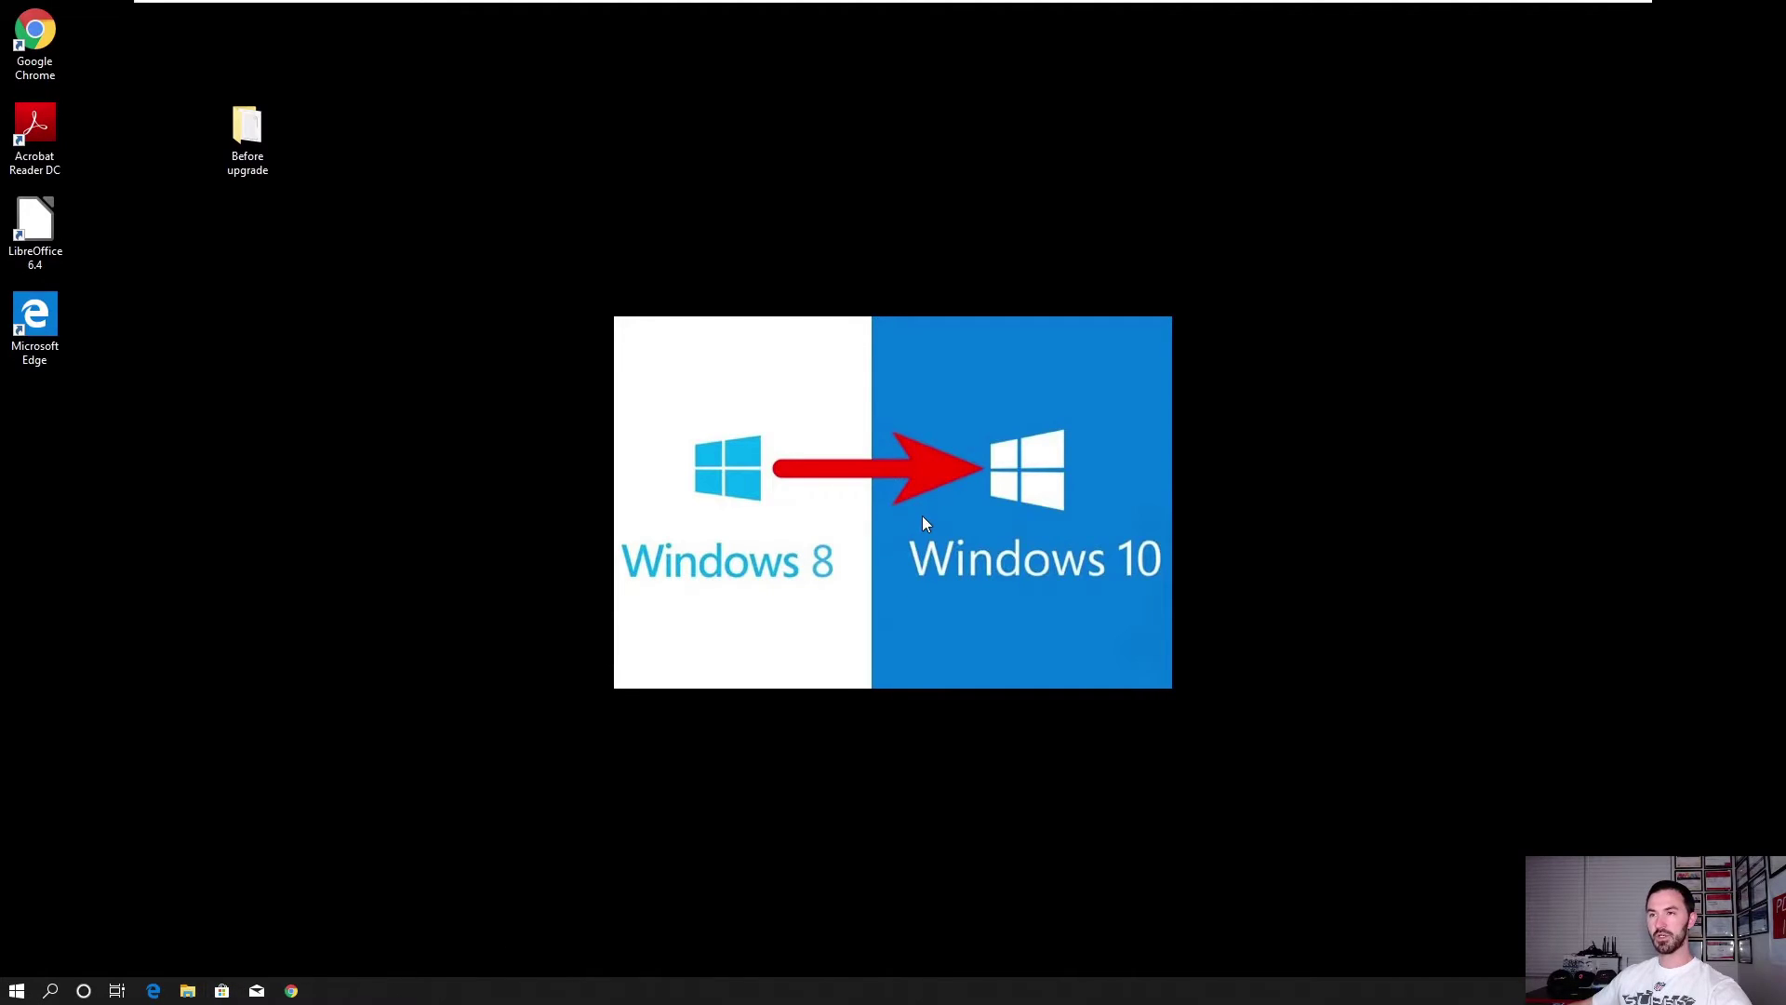
key("super+e")
left_click(67, 307)
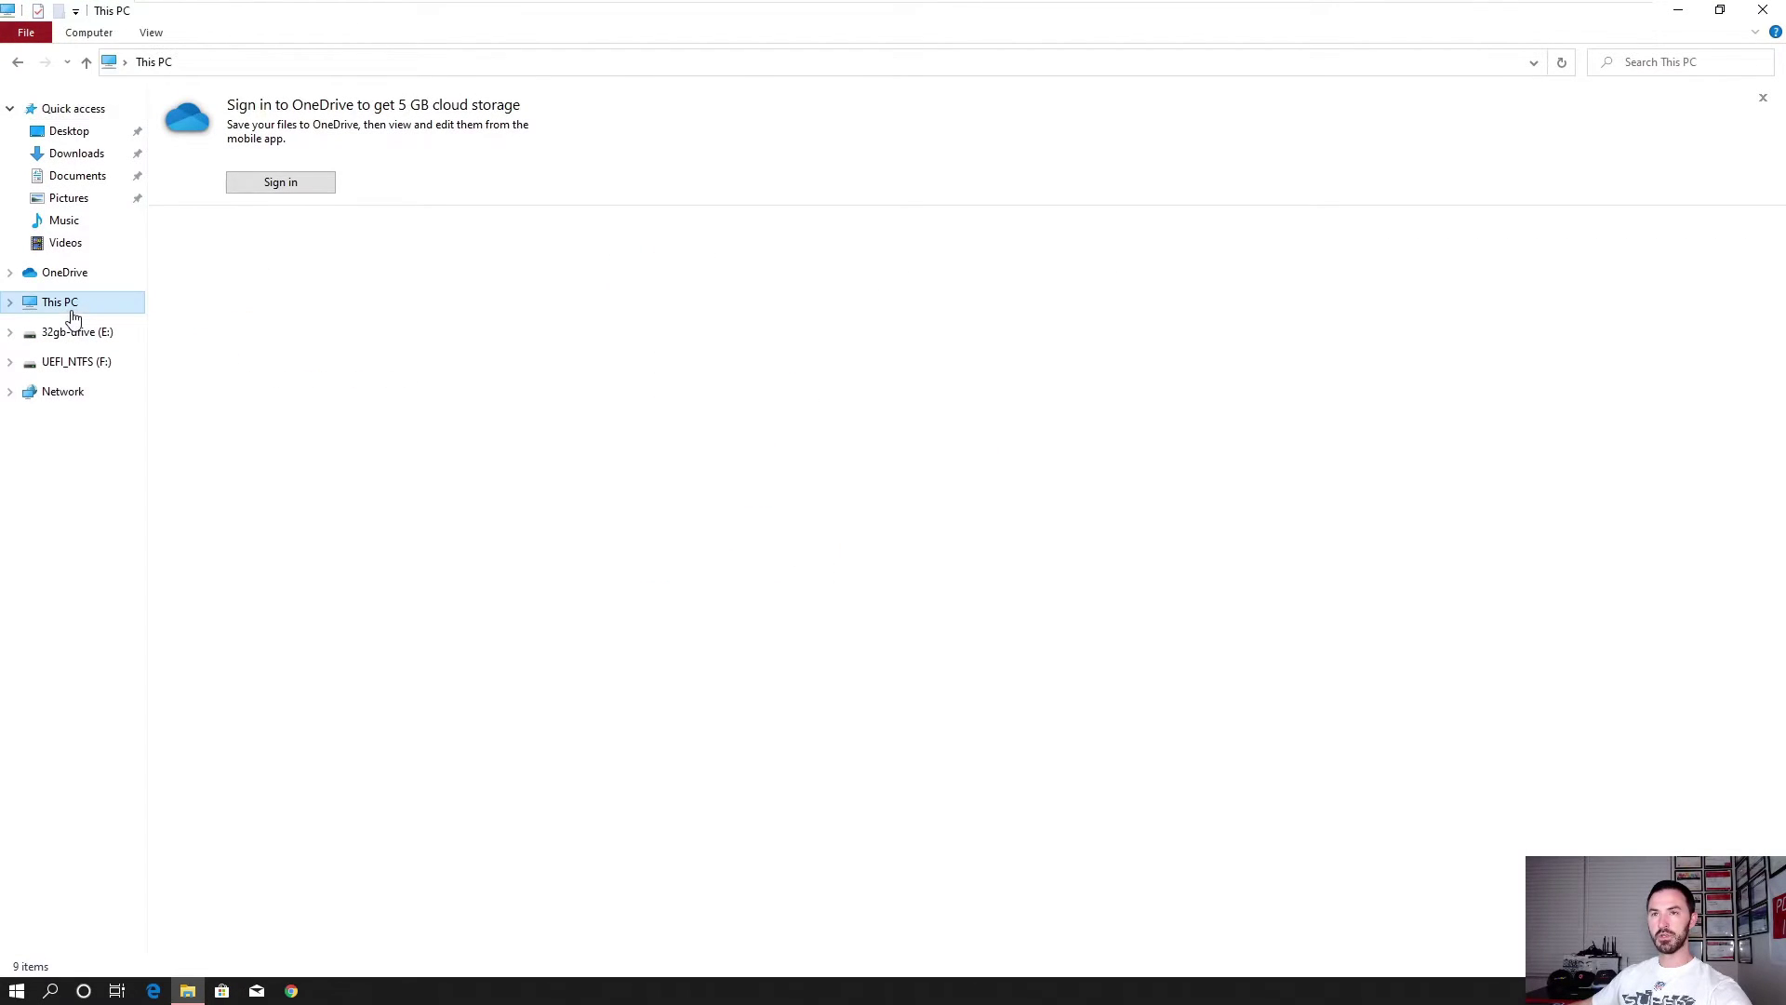
left_click(232, 321)
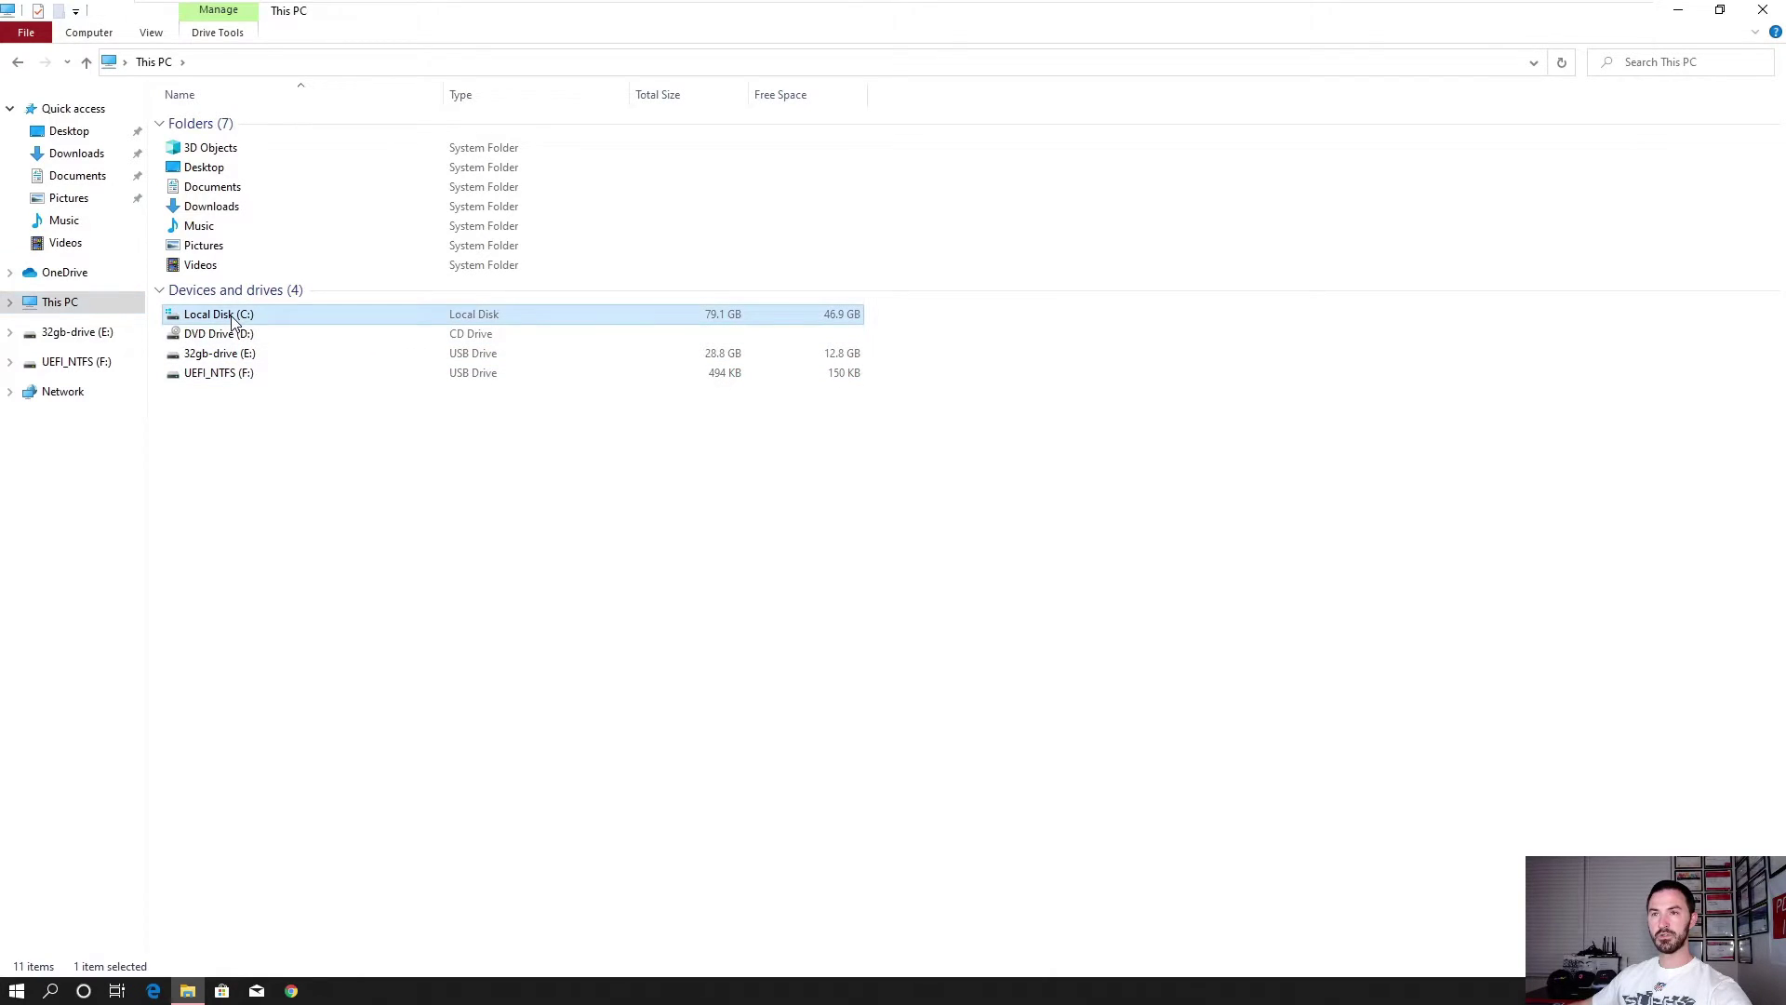
right_click(232, 320)
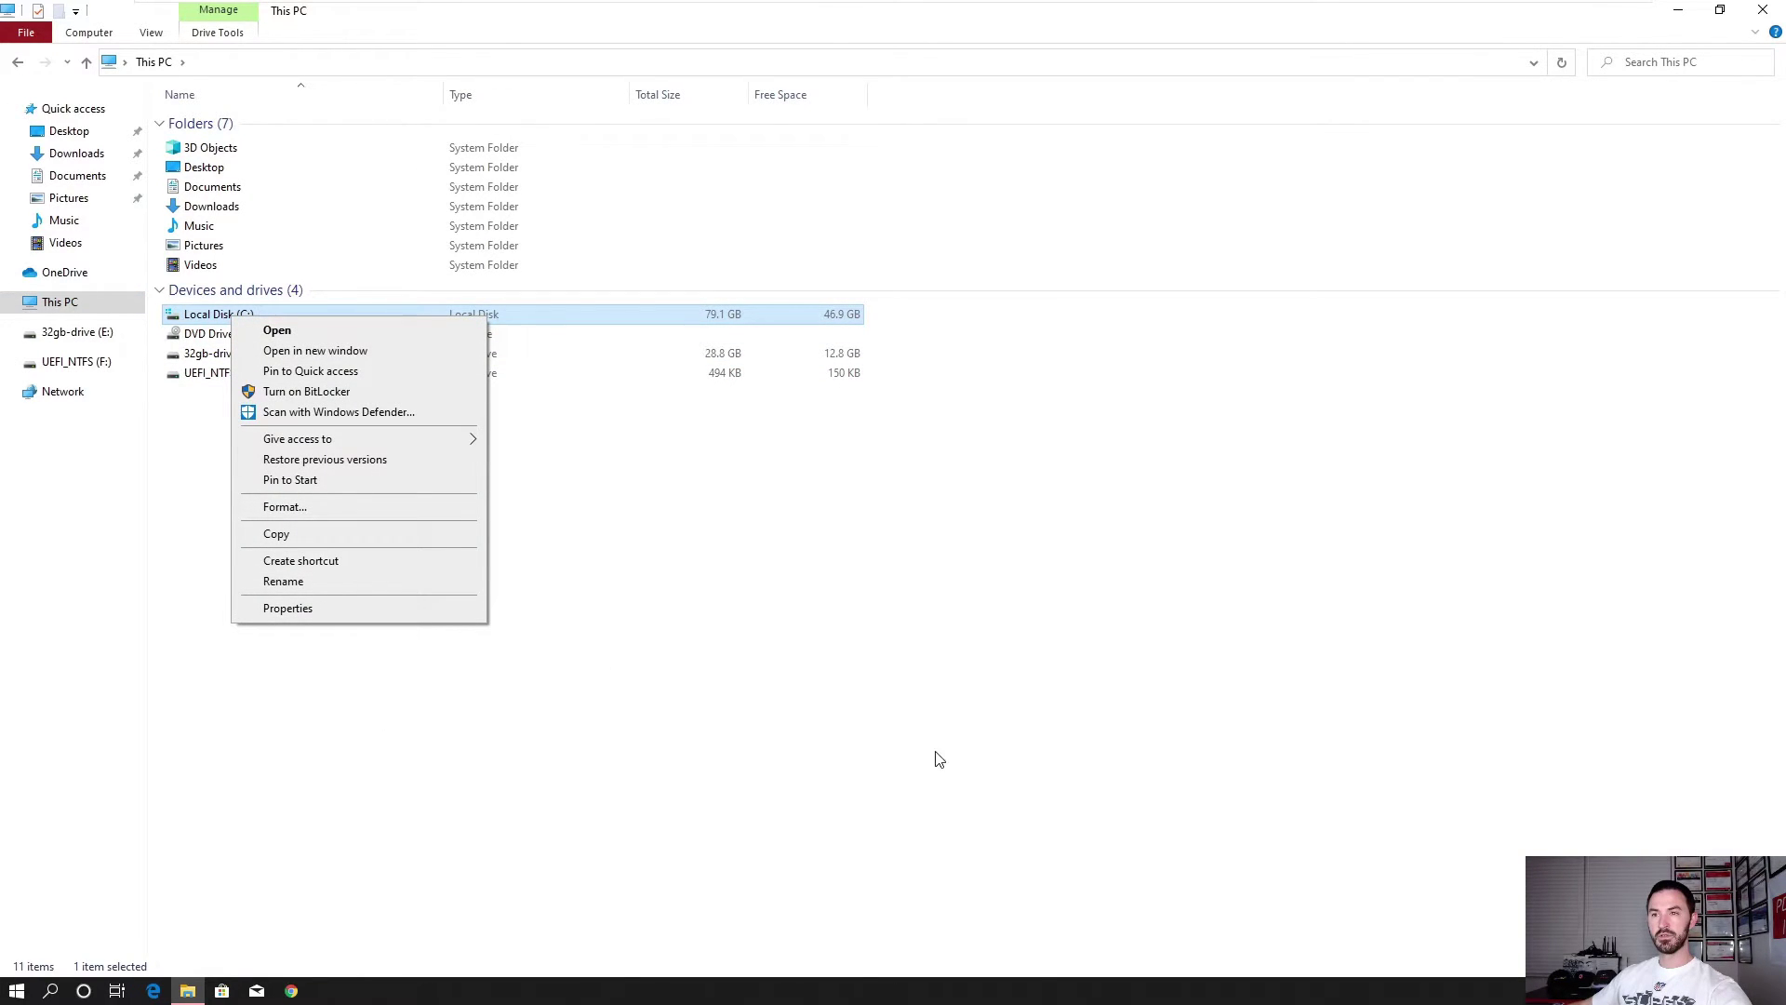
left_click(716, 700)
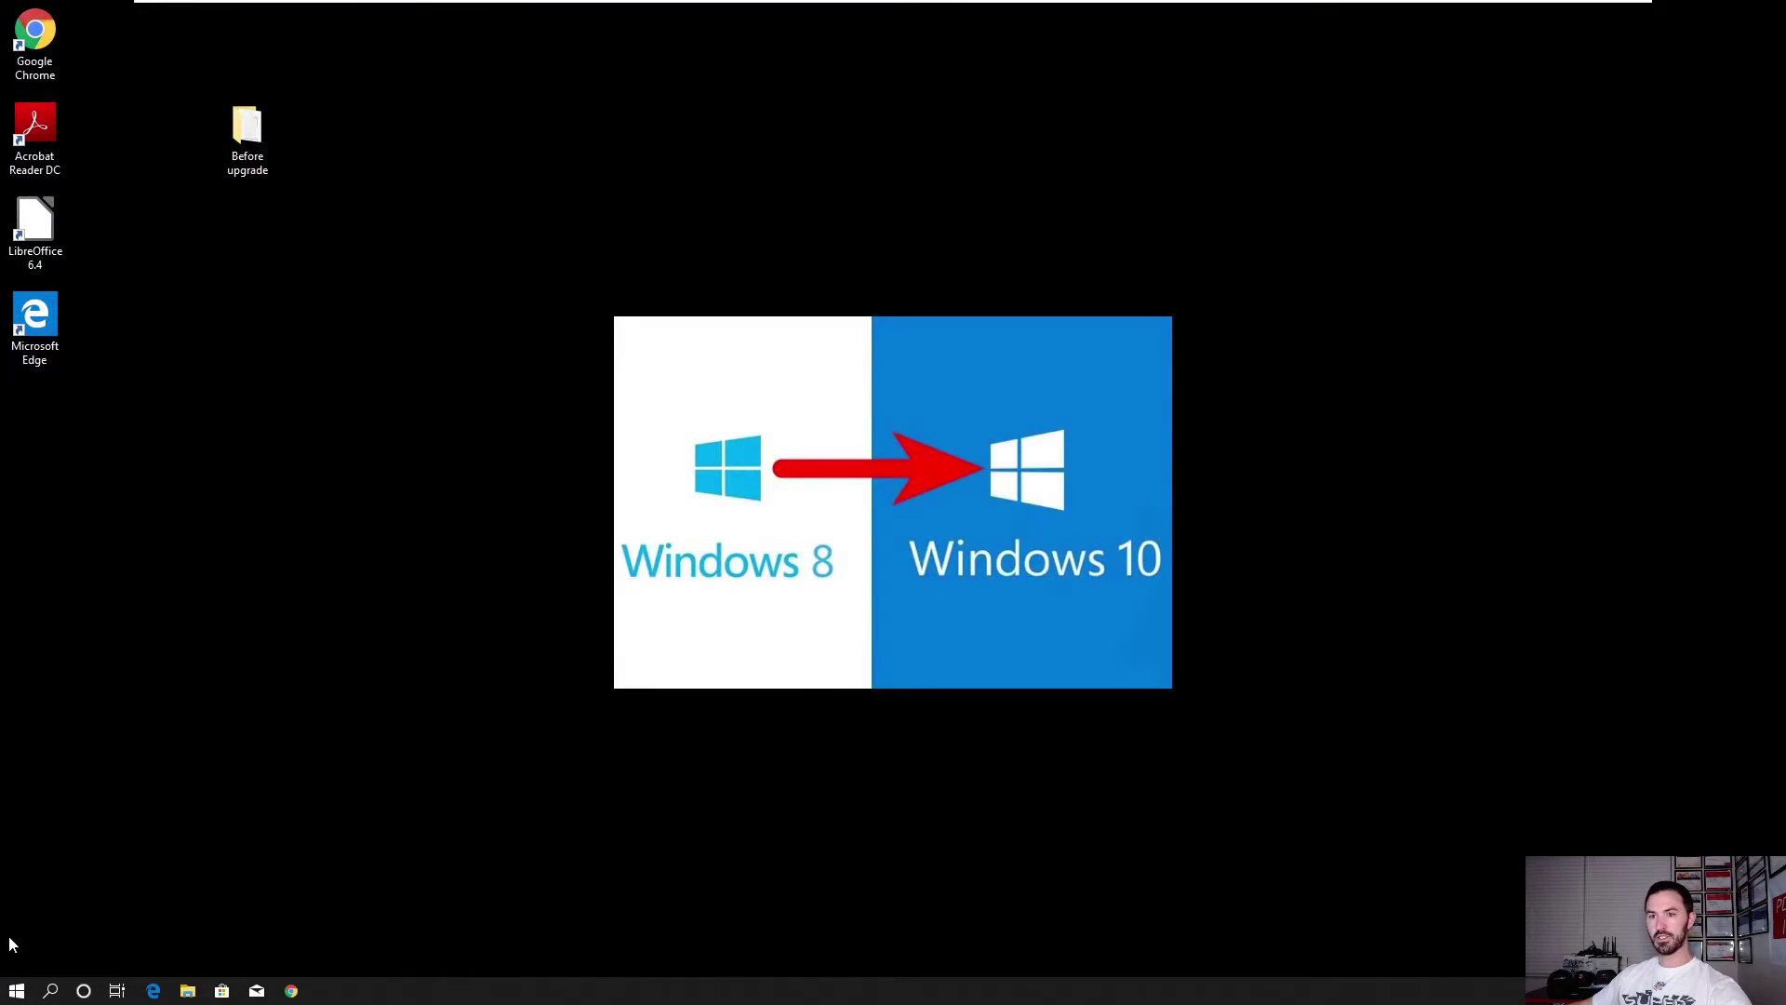
Open Control Panel maximized, go to BitLocker Drive Encryption, and start turning on BitLocker for C:
left_click(15, 991)
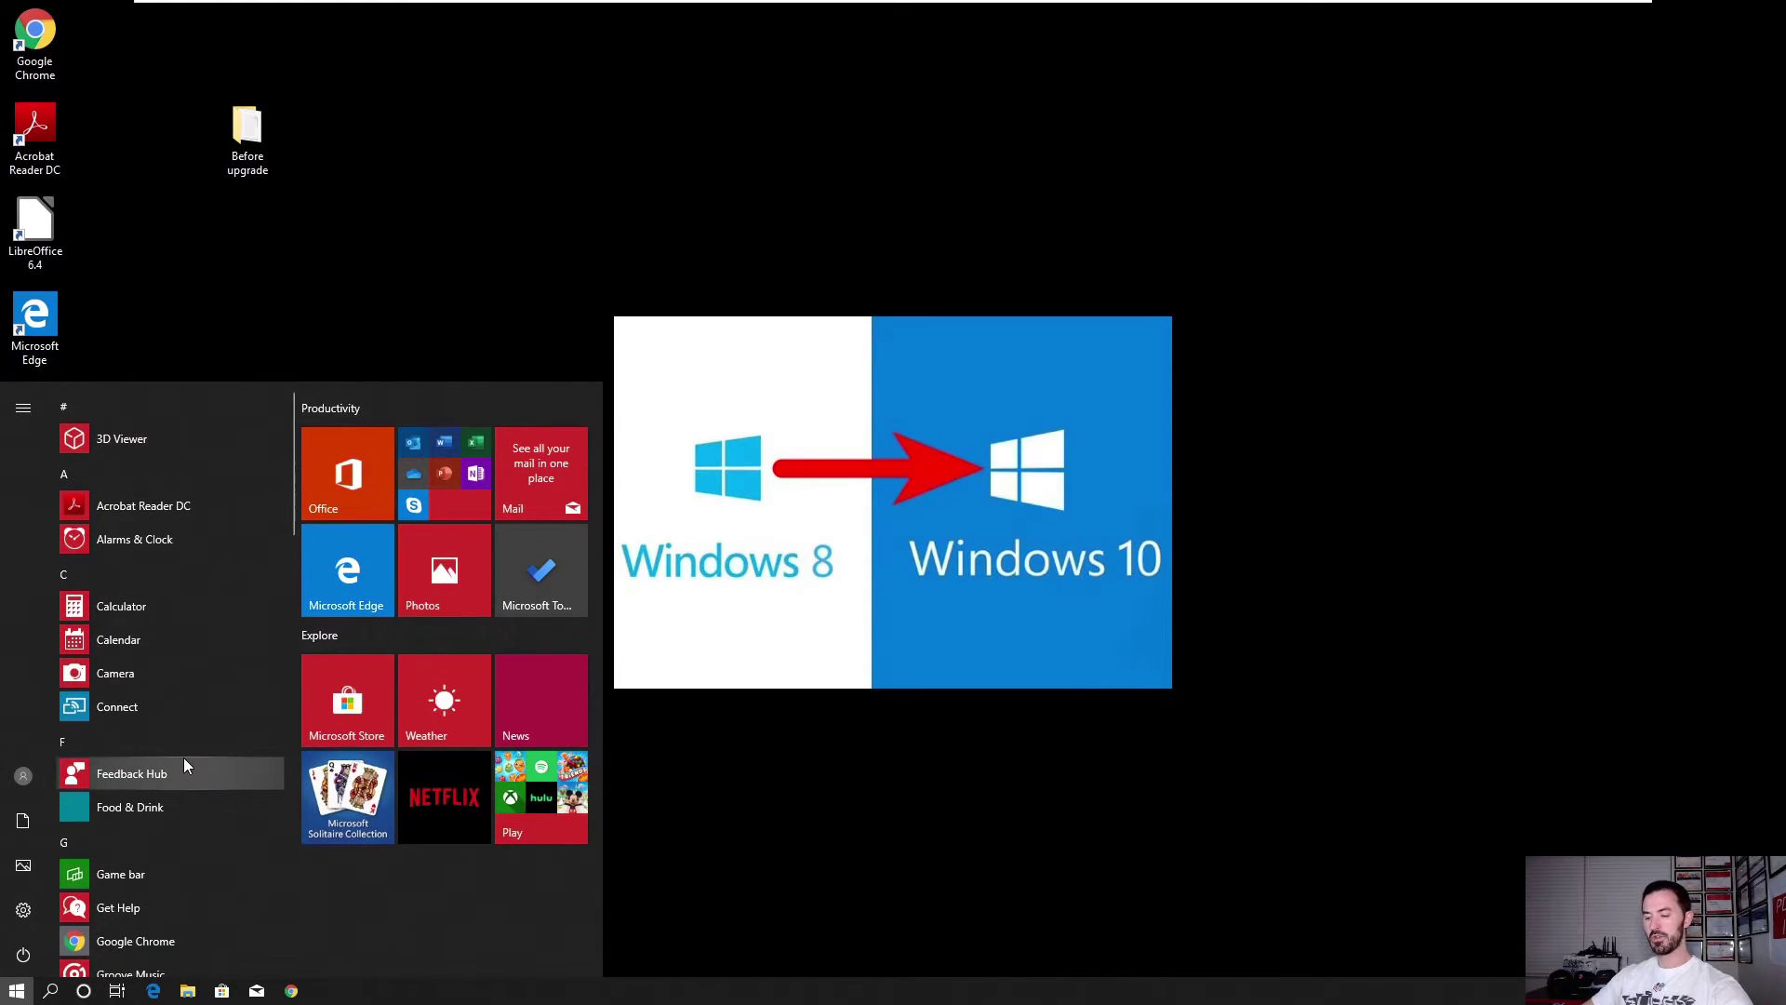
key("Escape")
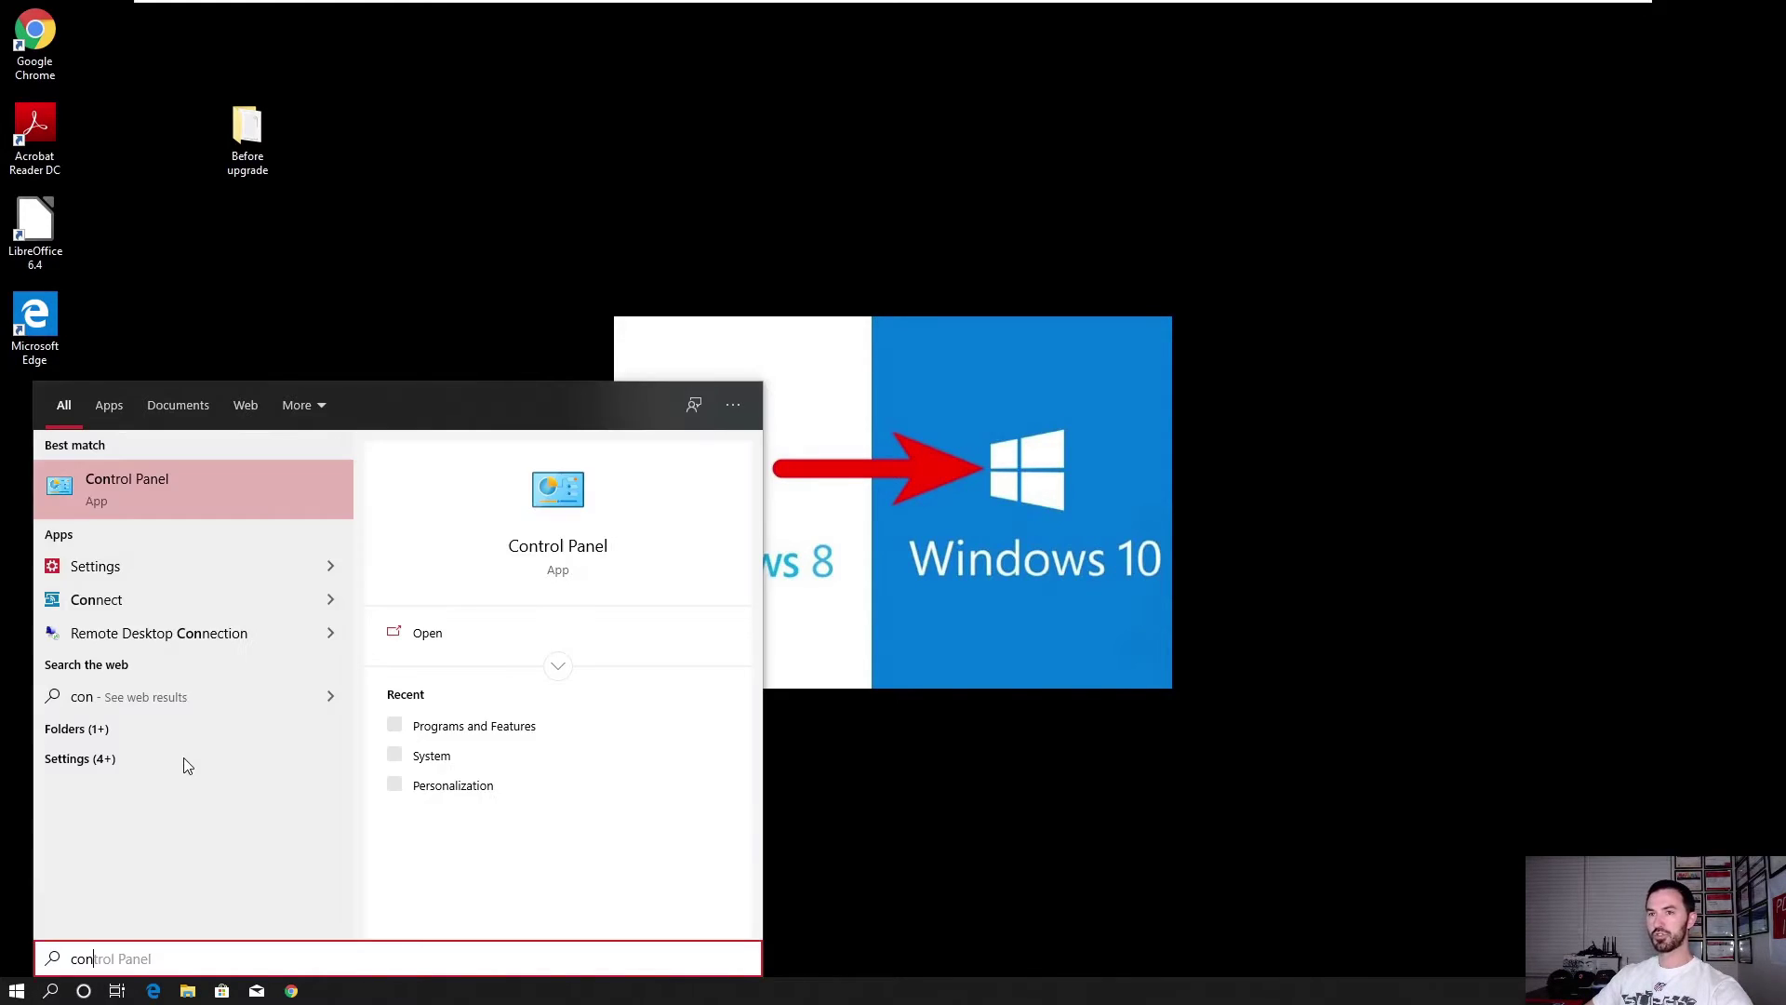
key("Return")
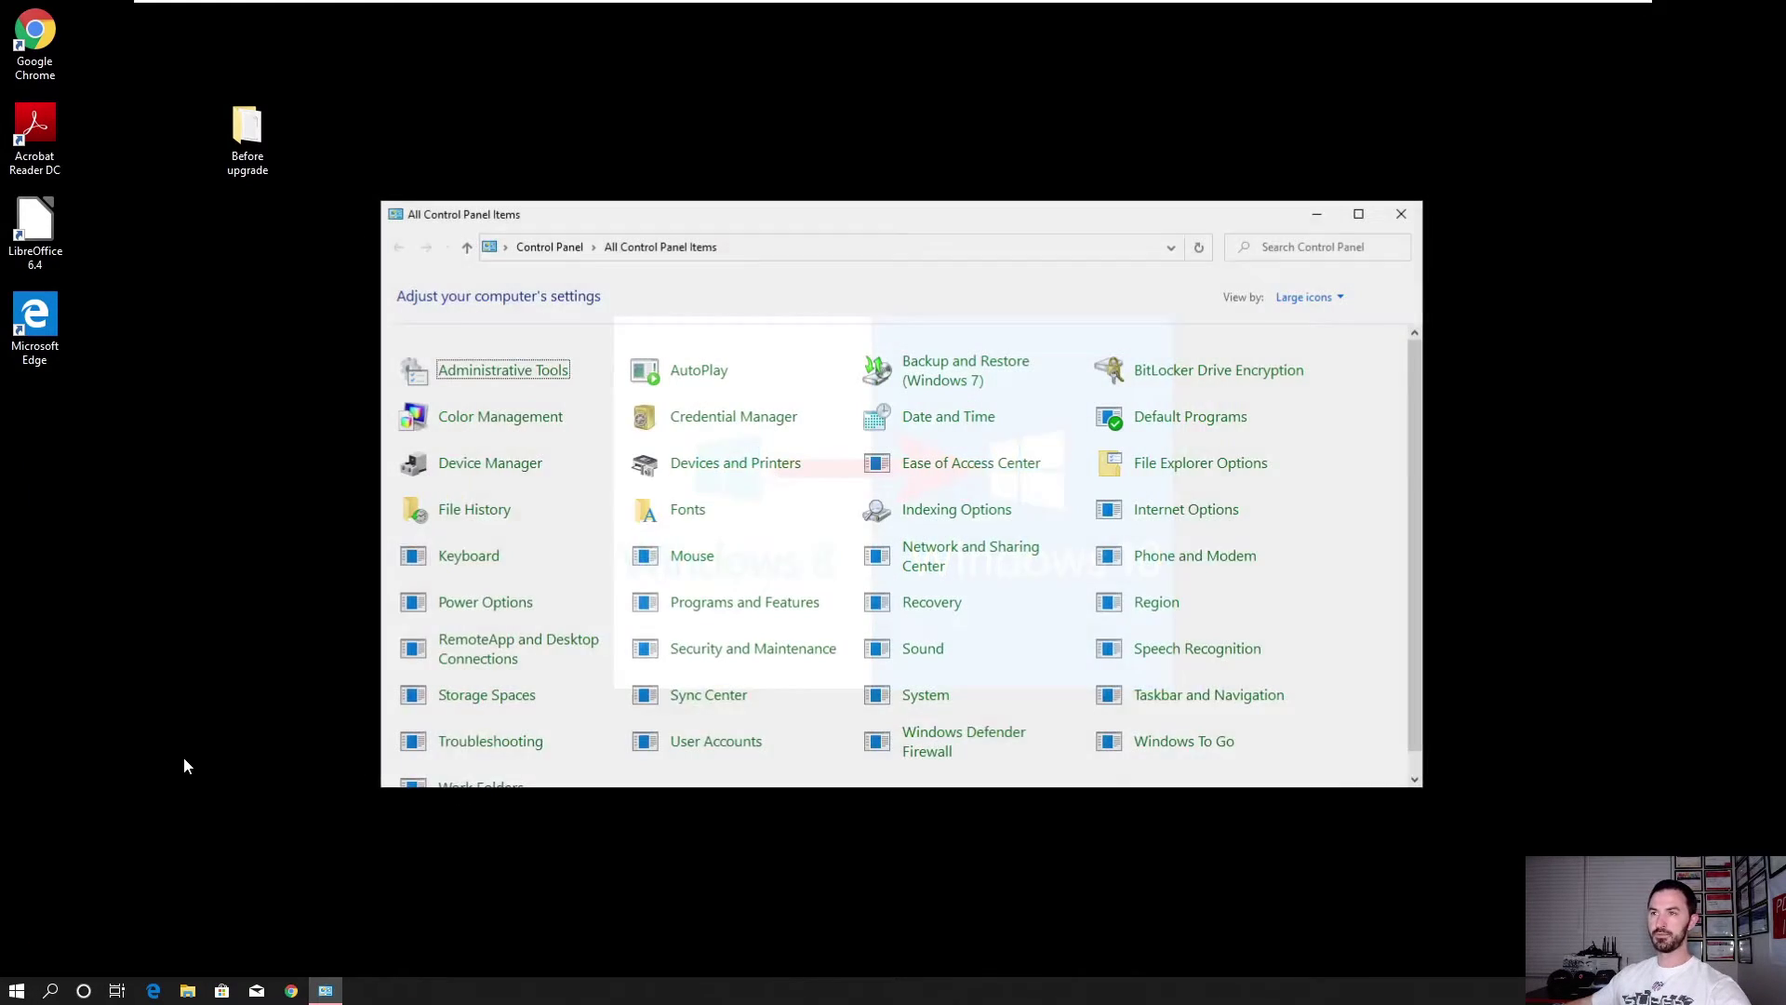
double_click(1045, 223)
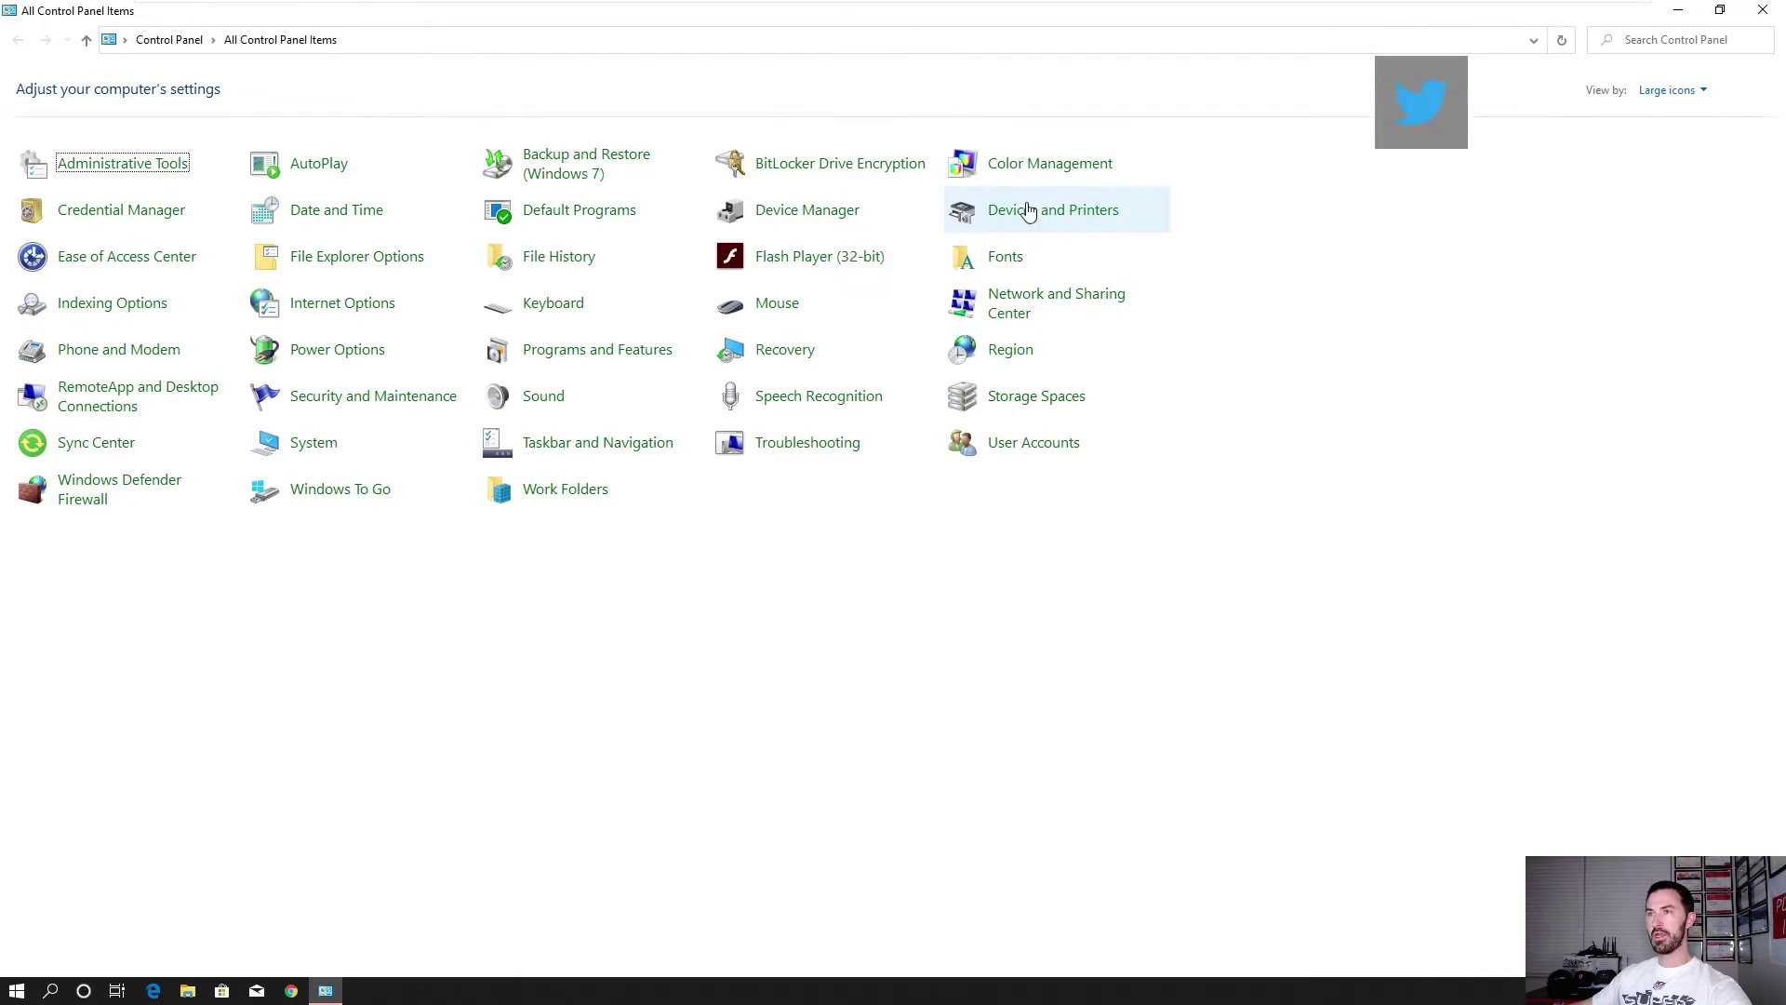
left_click(816, 173)
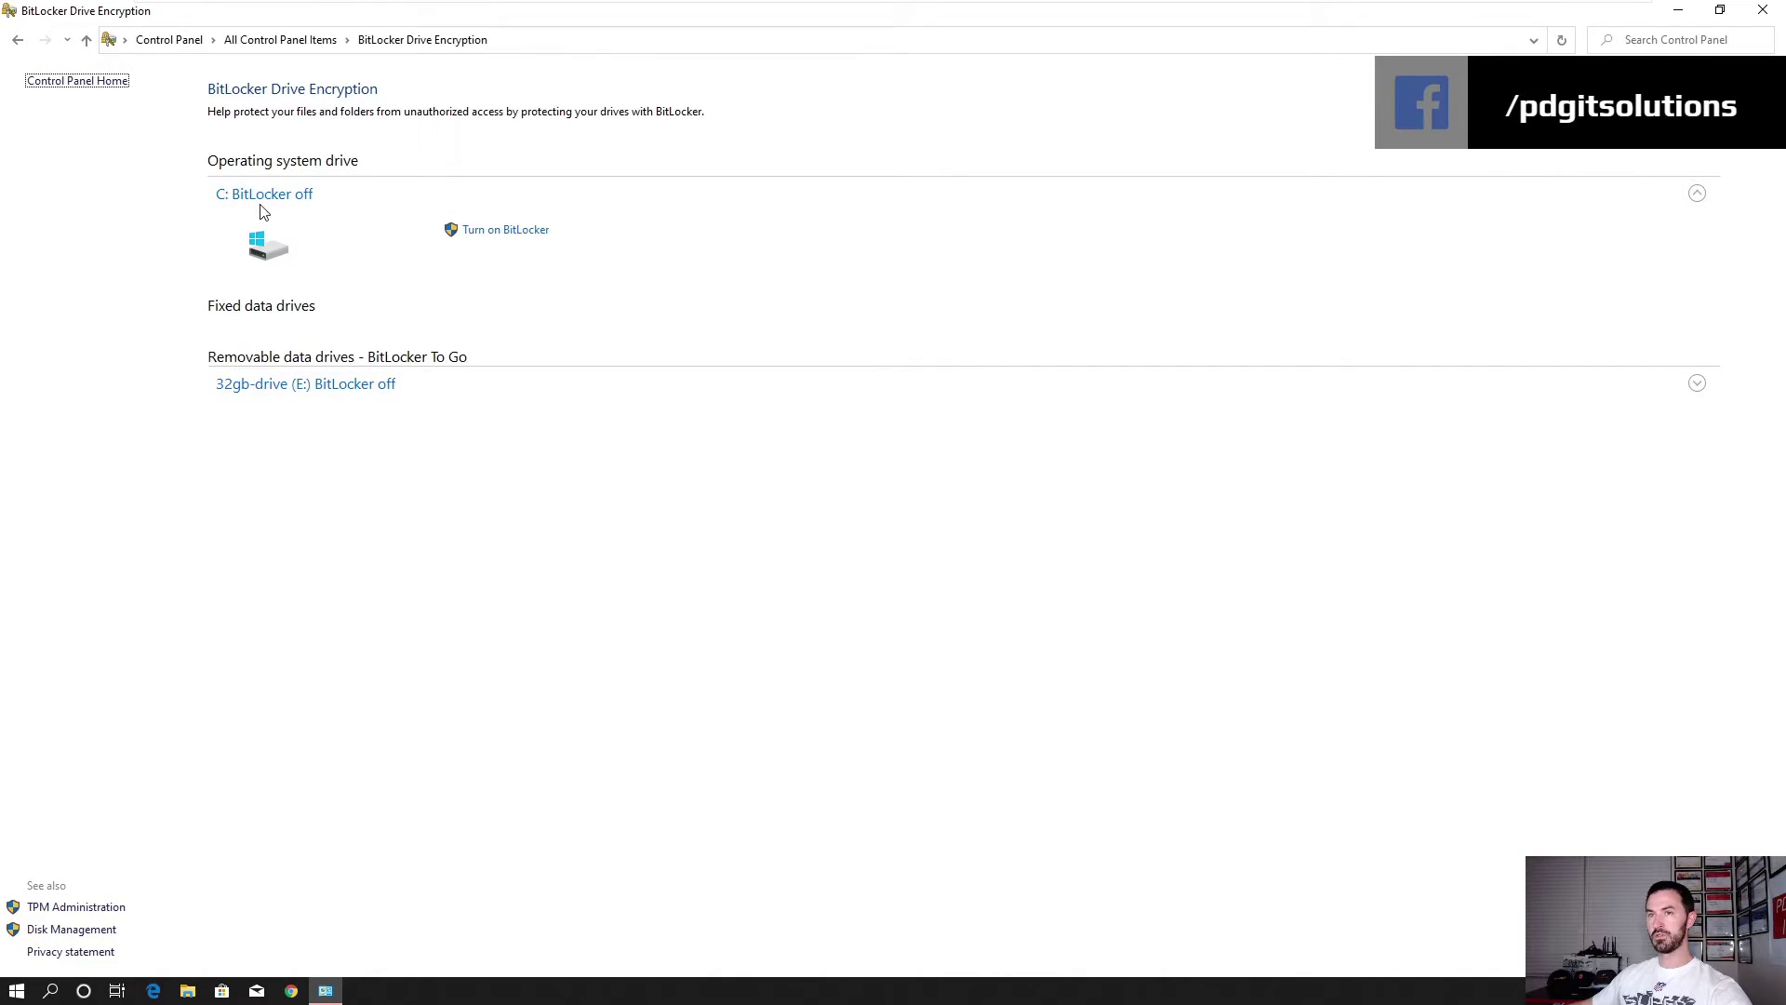
left_click(525, 233)
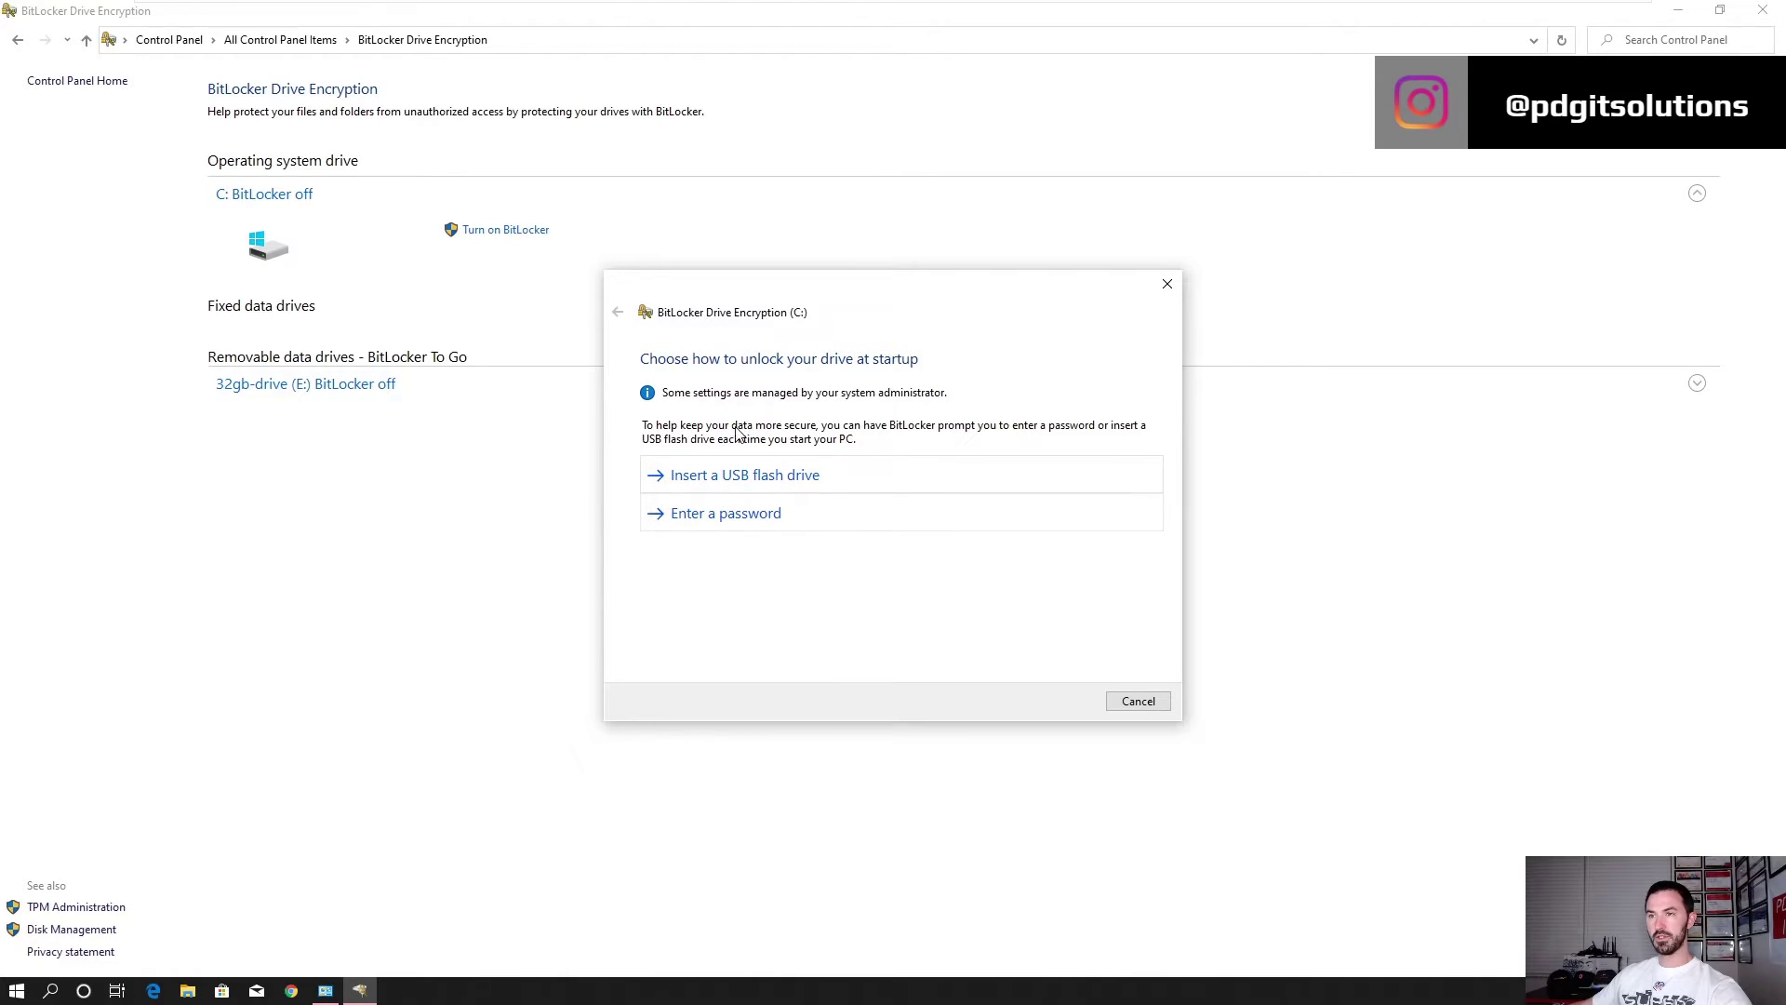
Choose password unlock for C:, then enter and confirm the startup password
left_click(737, 517)
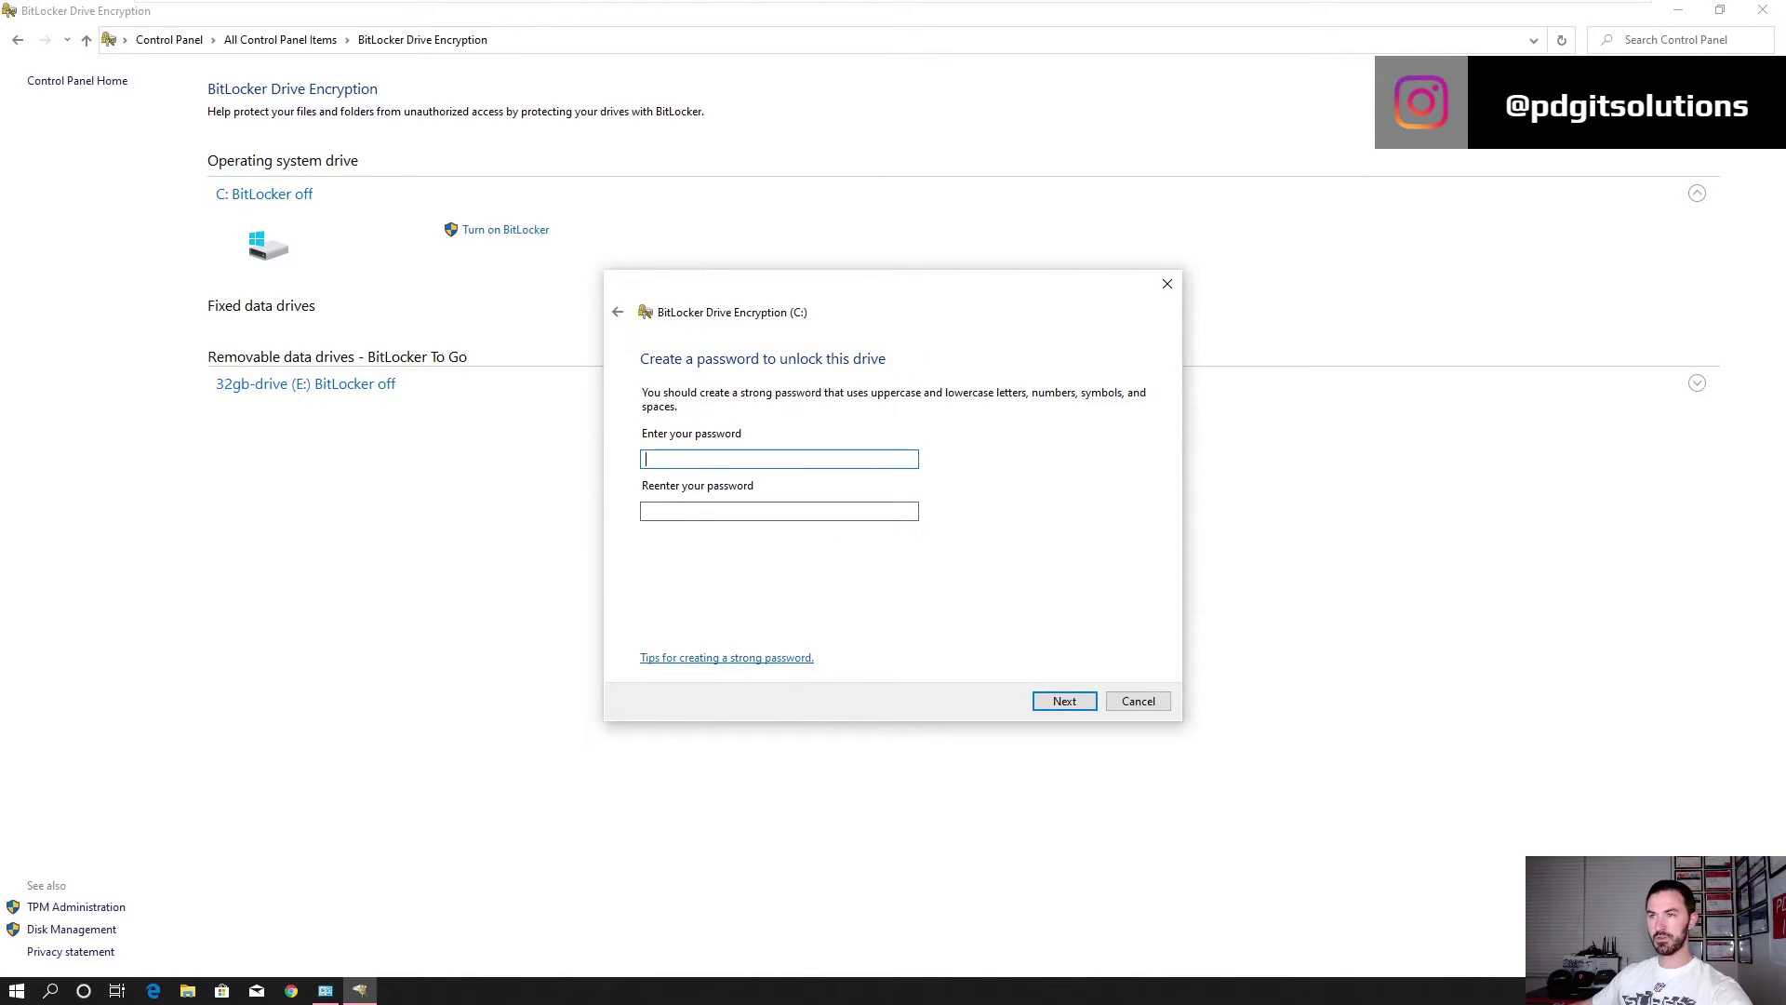
type("•••••")
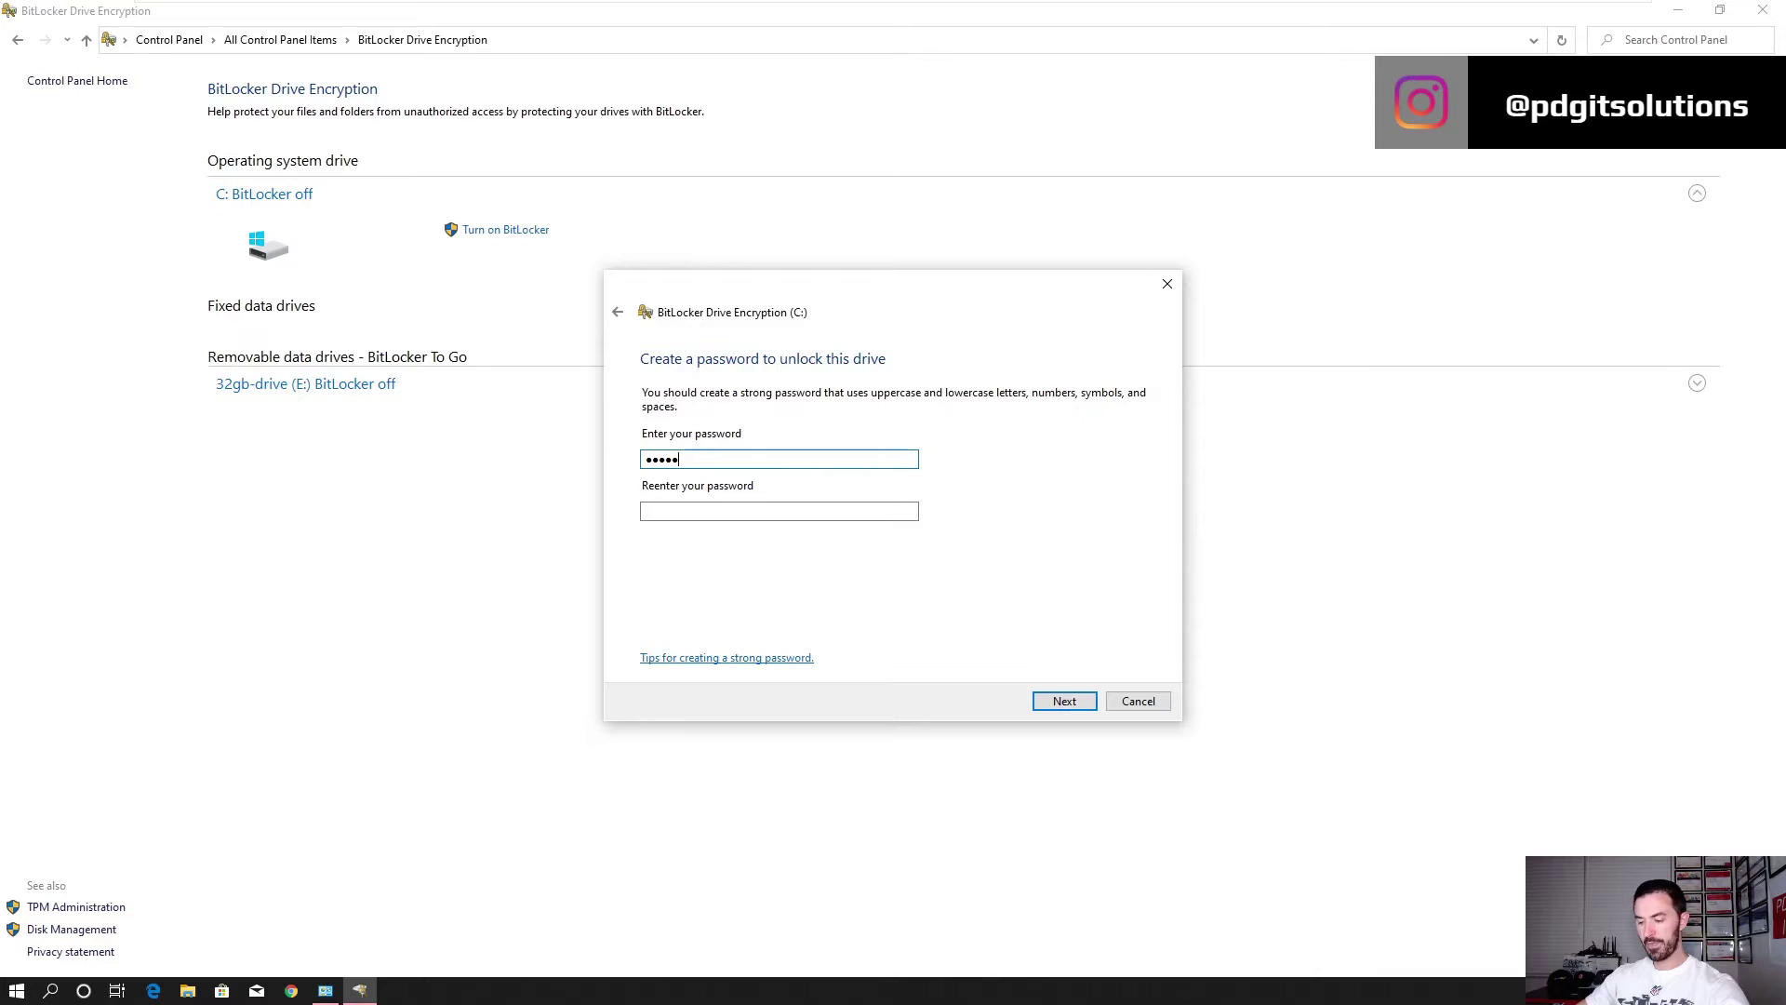
type("••••••••")
key("Tab")
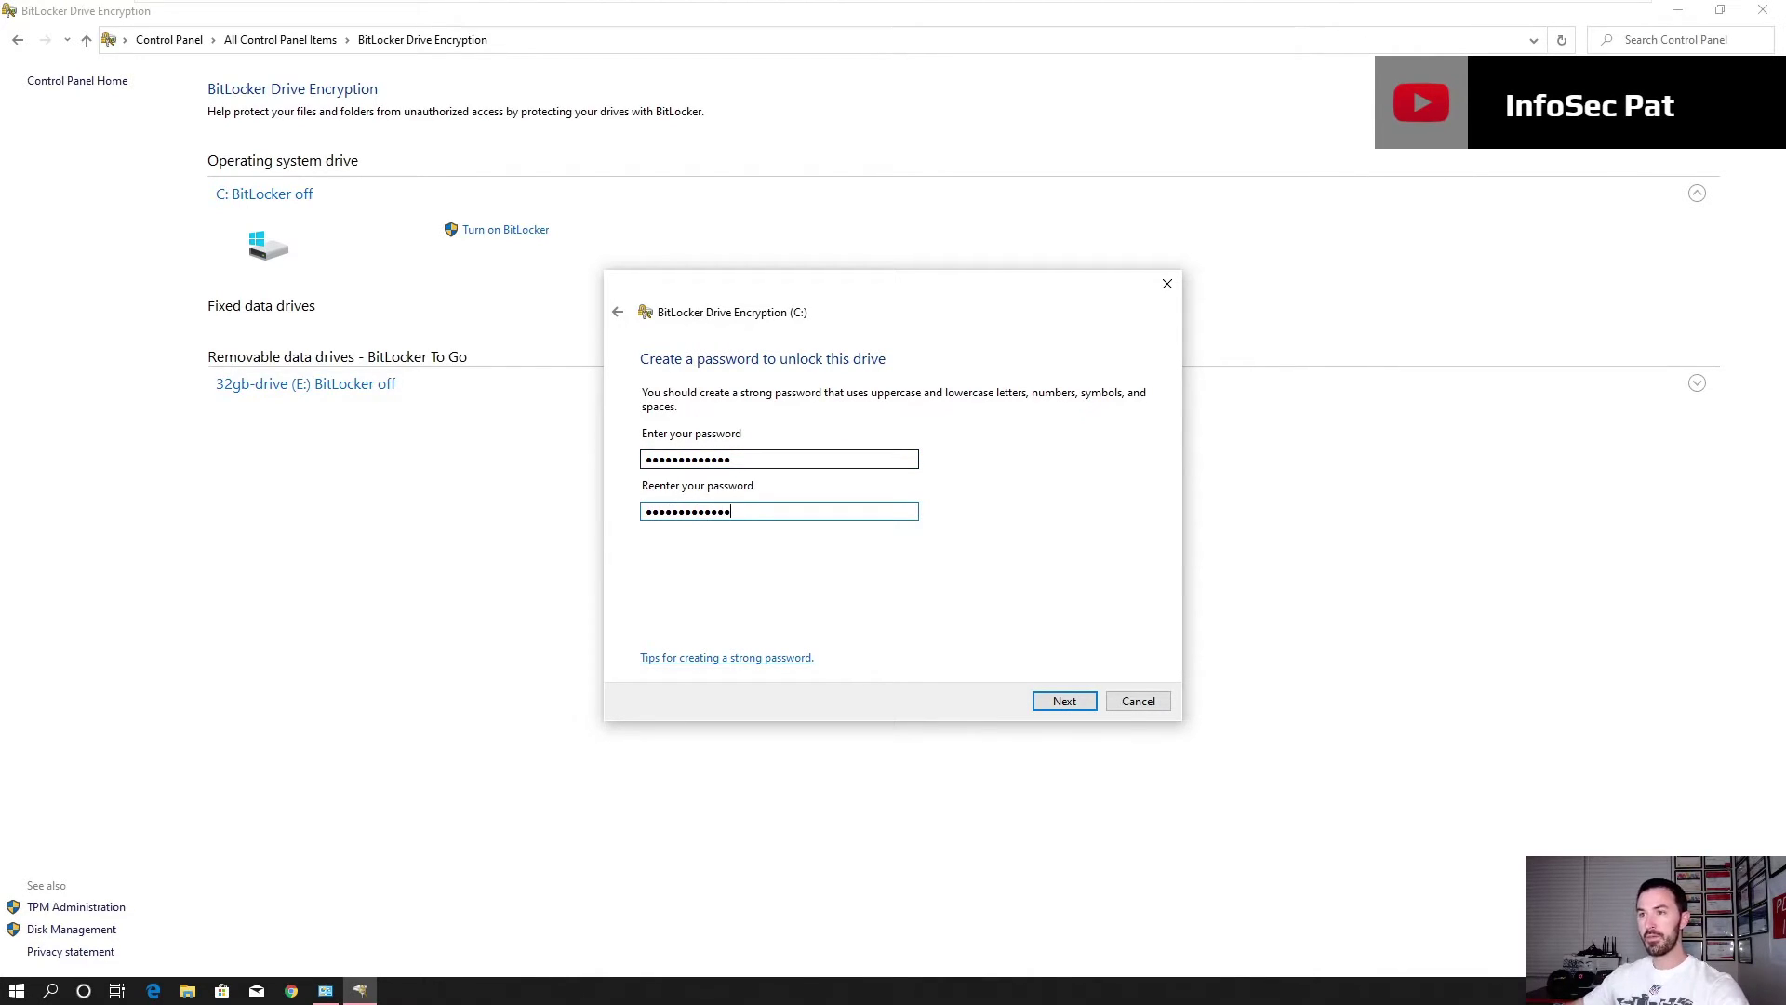
type("•••••••••••••")
left_click(1064, 701)
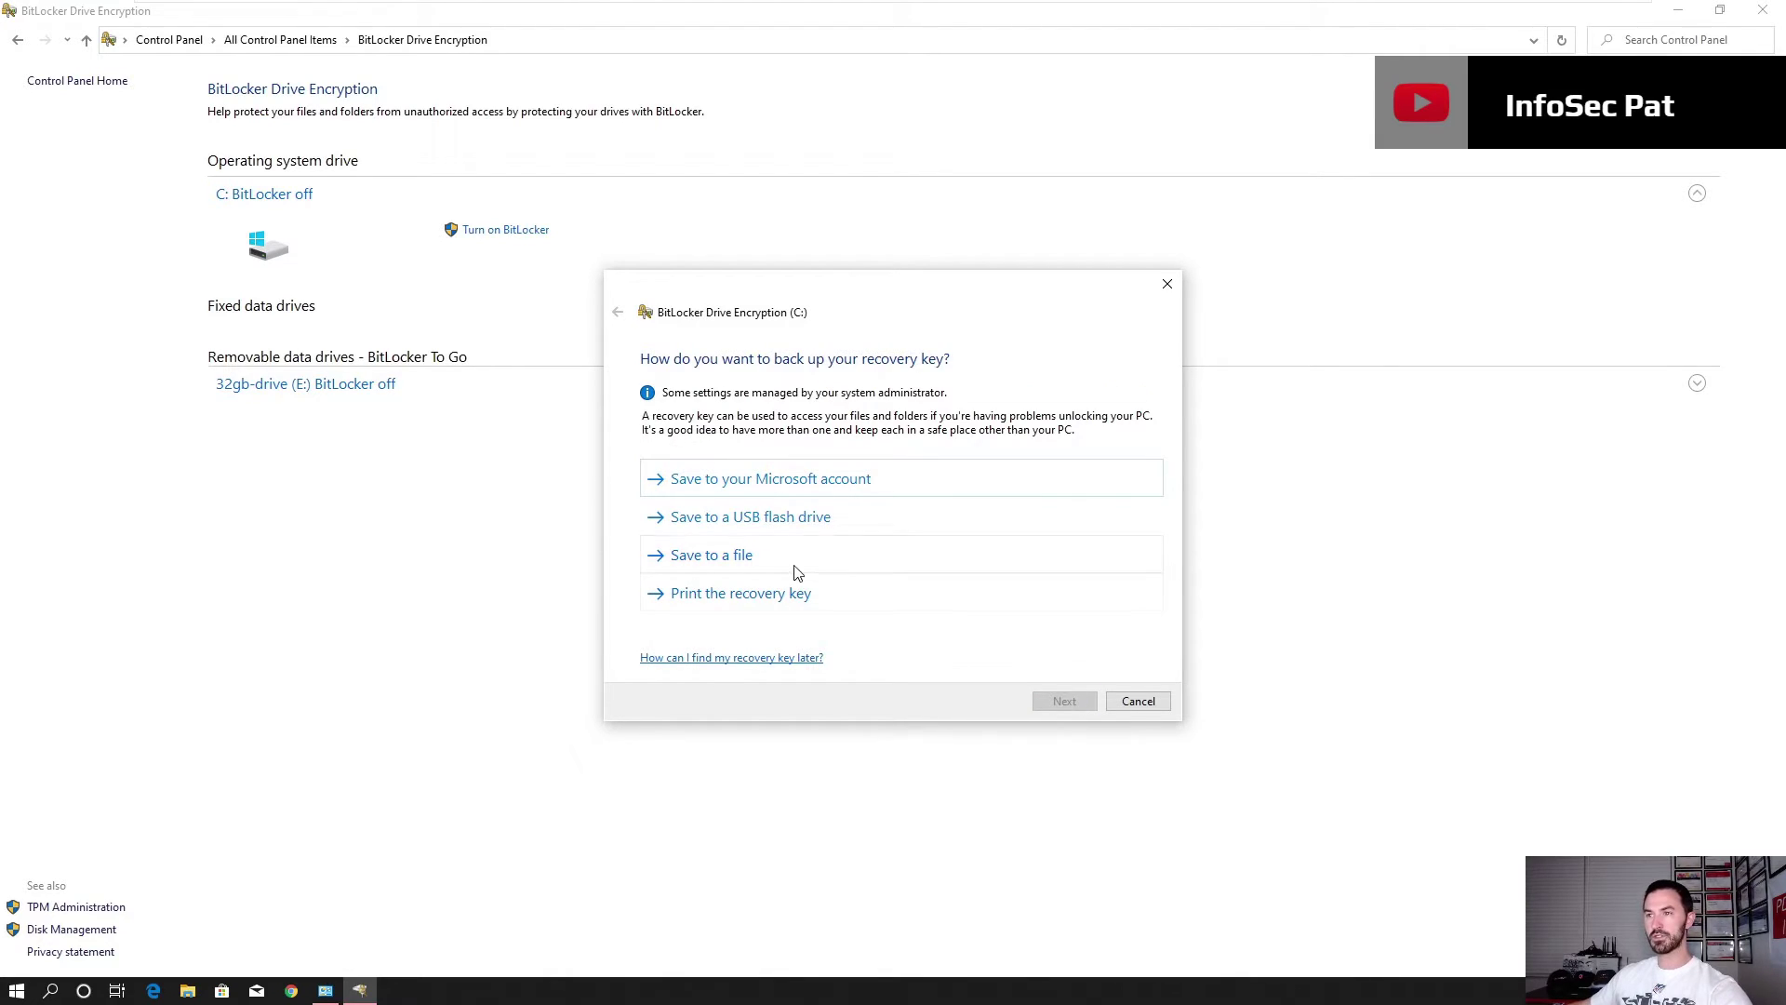
Back up the recovery key to a file on 32gb-drive (E:), deleting the old recovery key file there
left_click(755, 554)
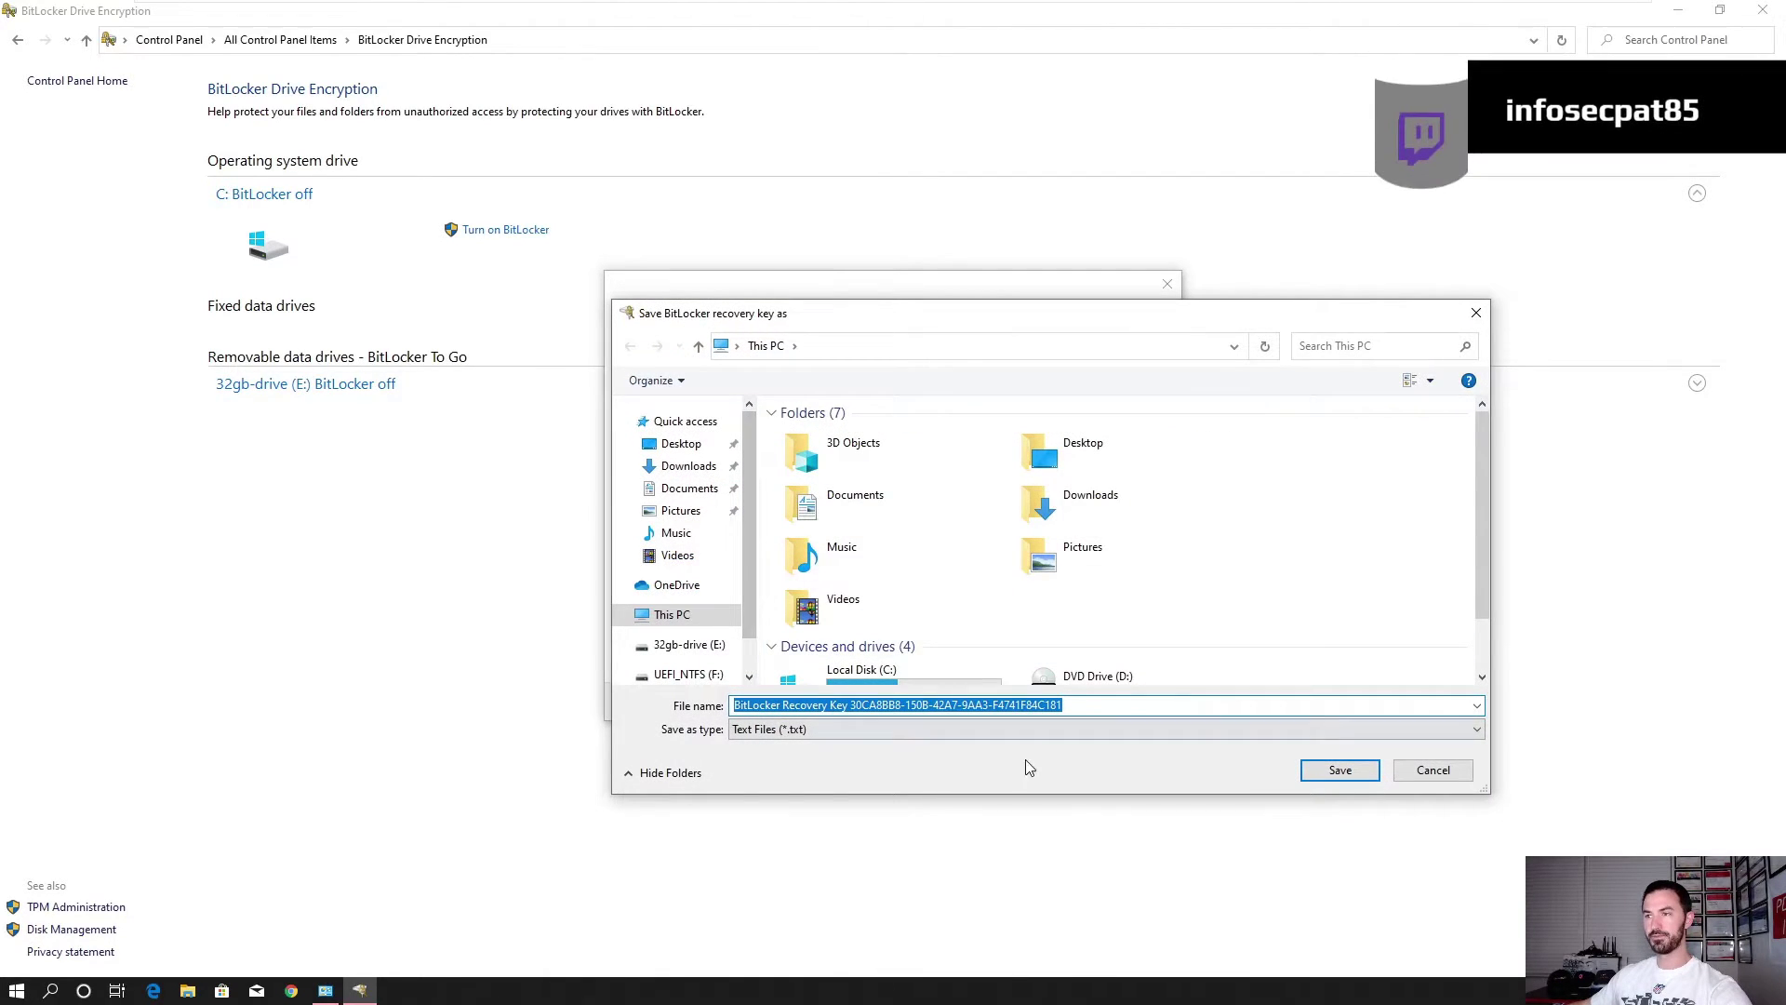
left_click(689, 644)
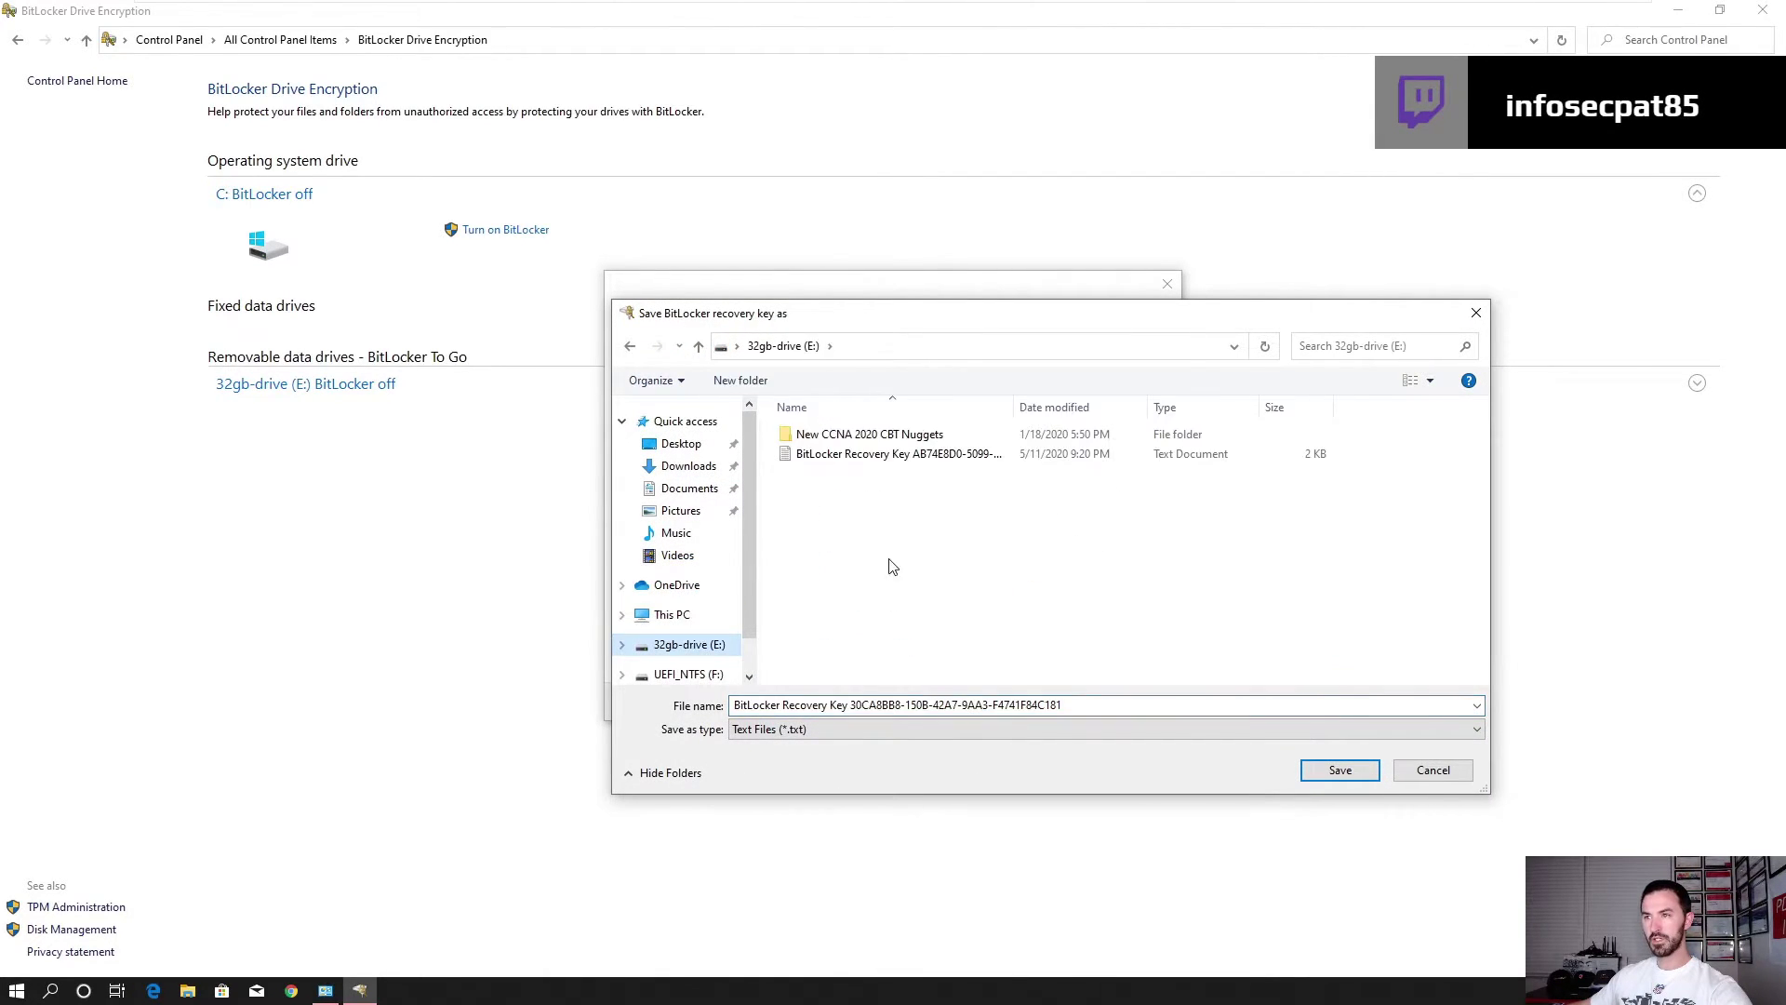
left_click(876, 526)
left_click(893, 456)
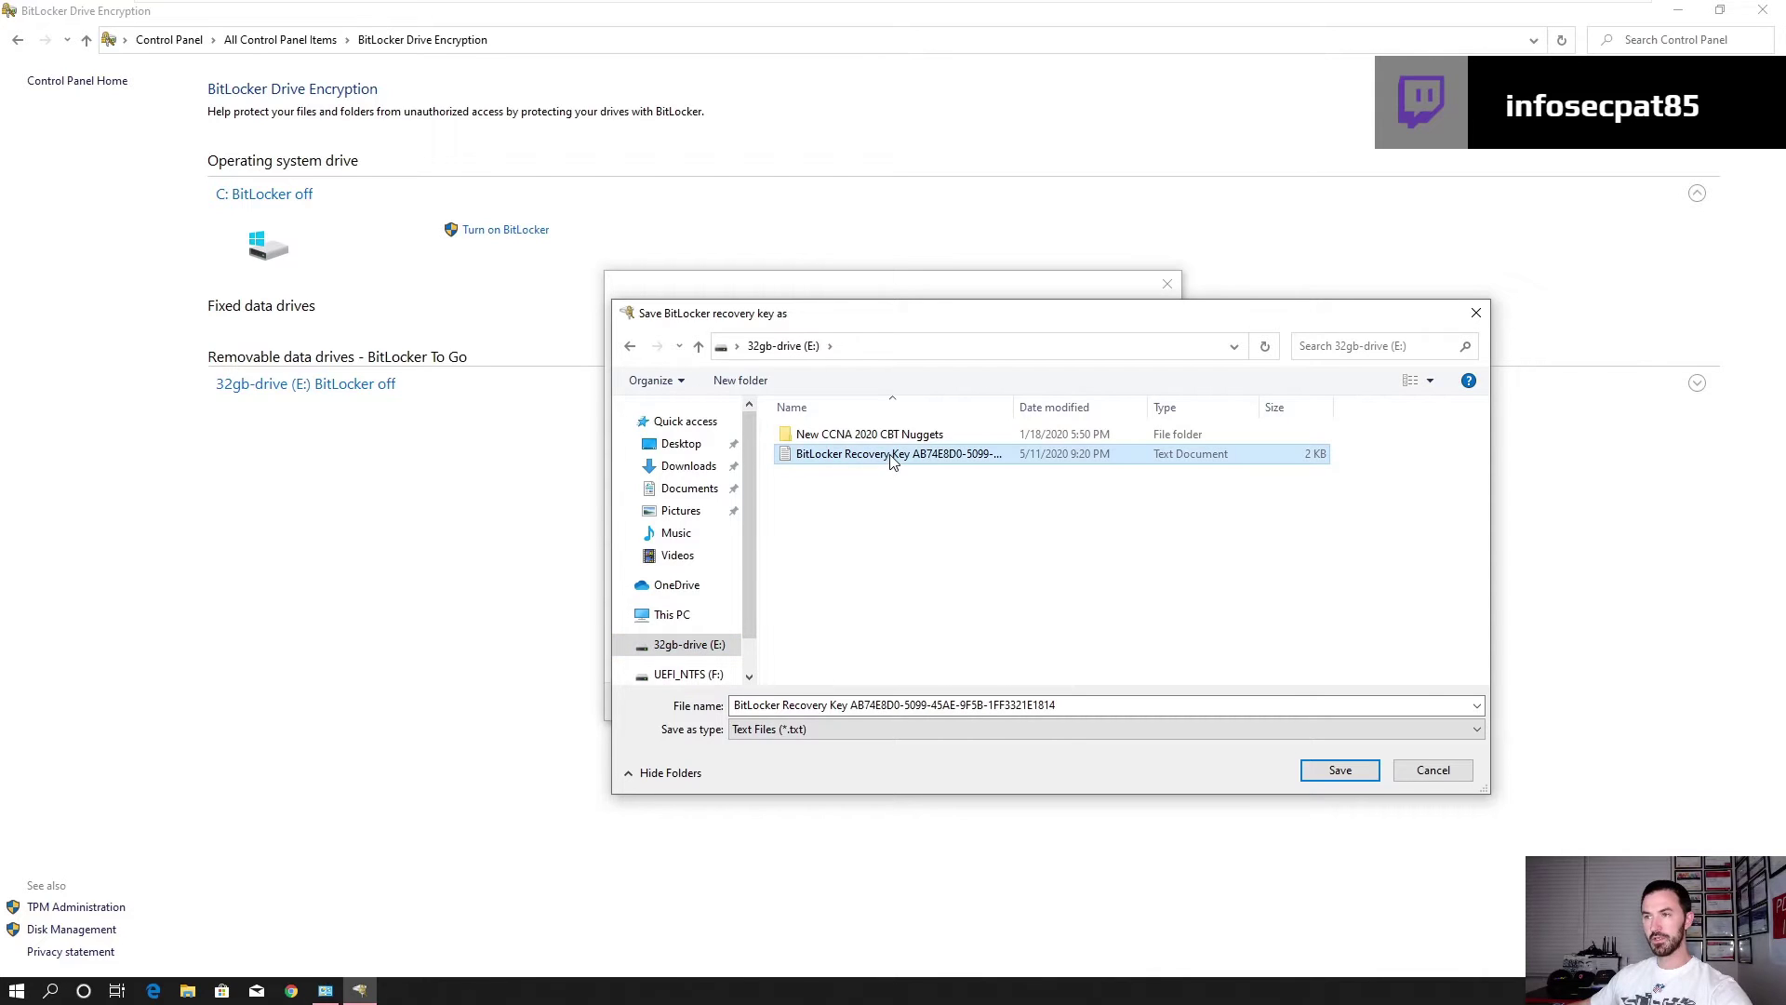
key("Delete")
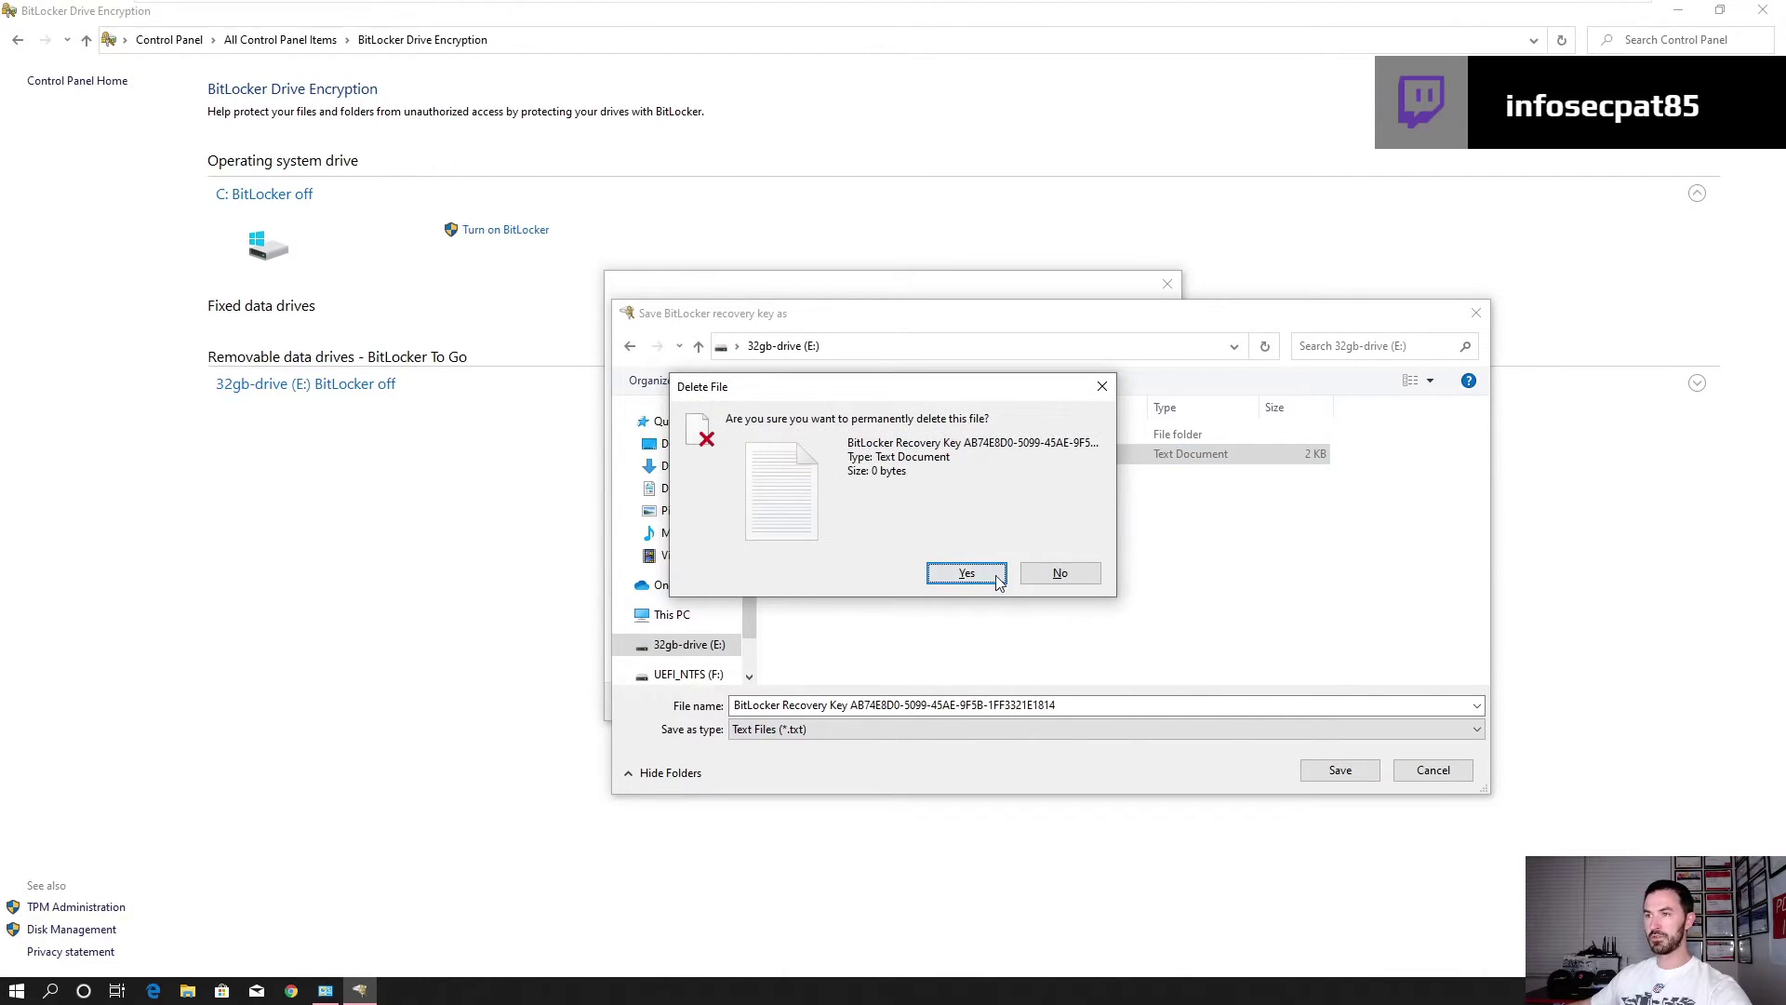
left_click(973, 573)
Create a new 'bitlocker key' folder on E: and save the recovery key into it
right_click(887, 510)
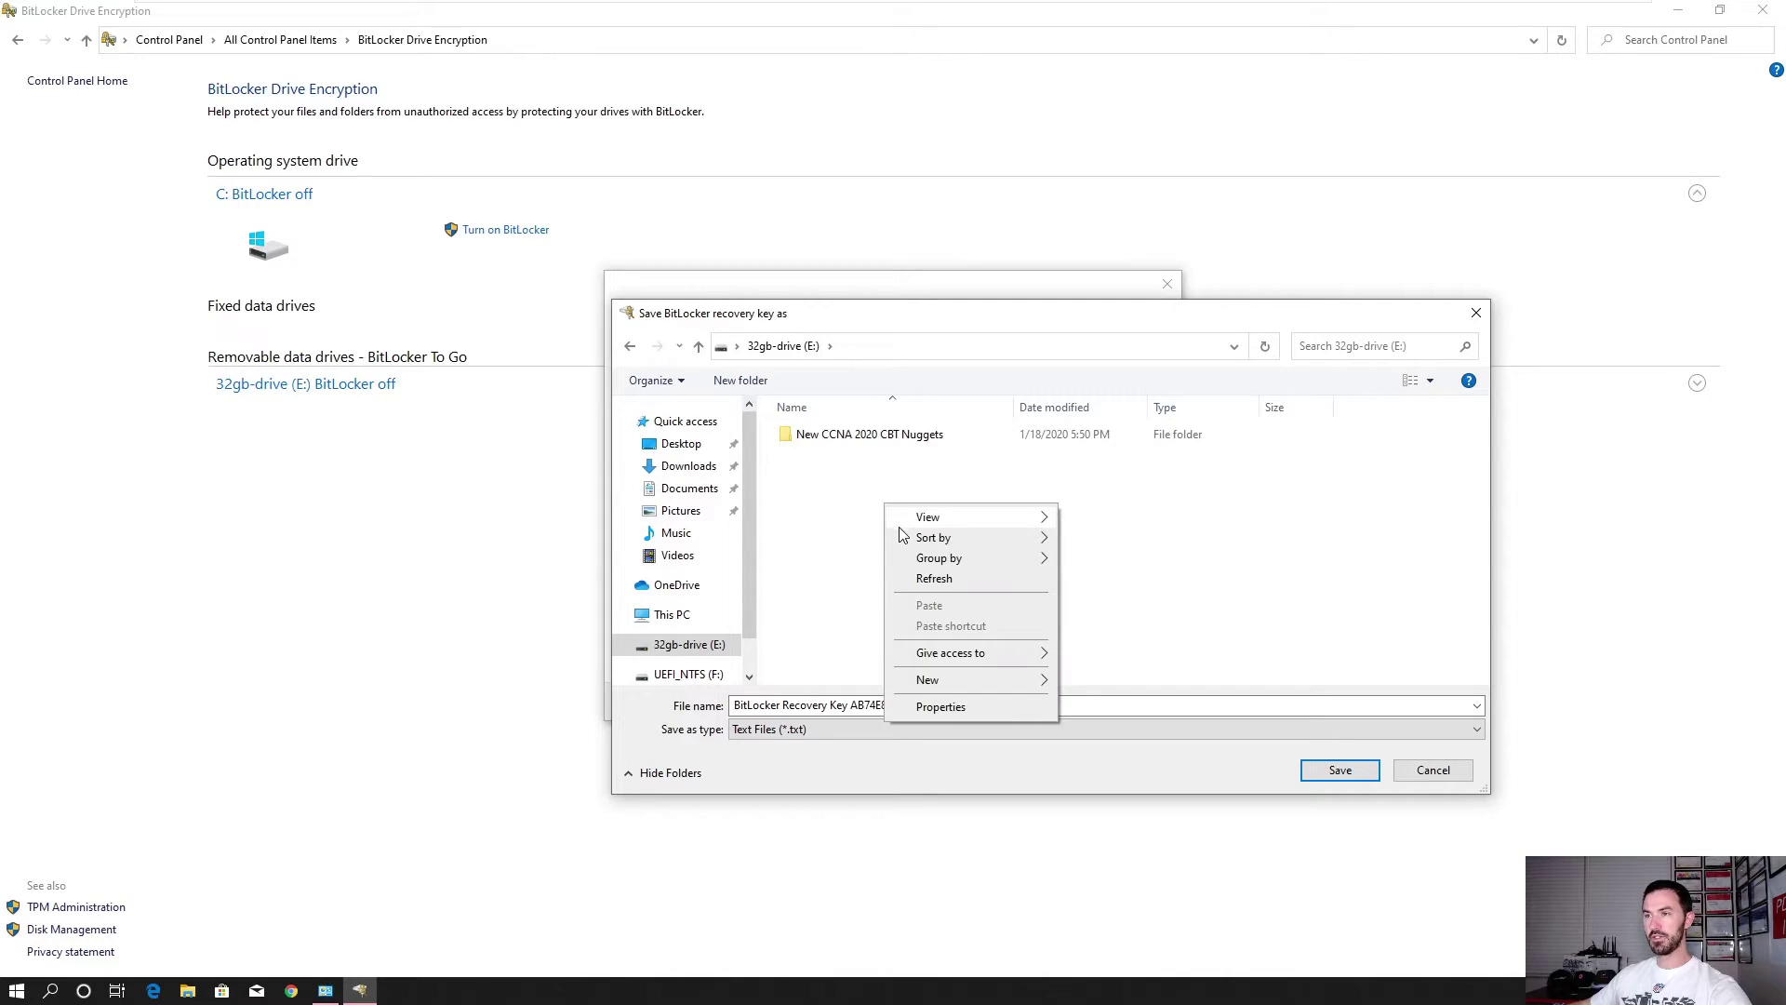
mouse_move(968, 679)
left_click(1079, 682)
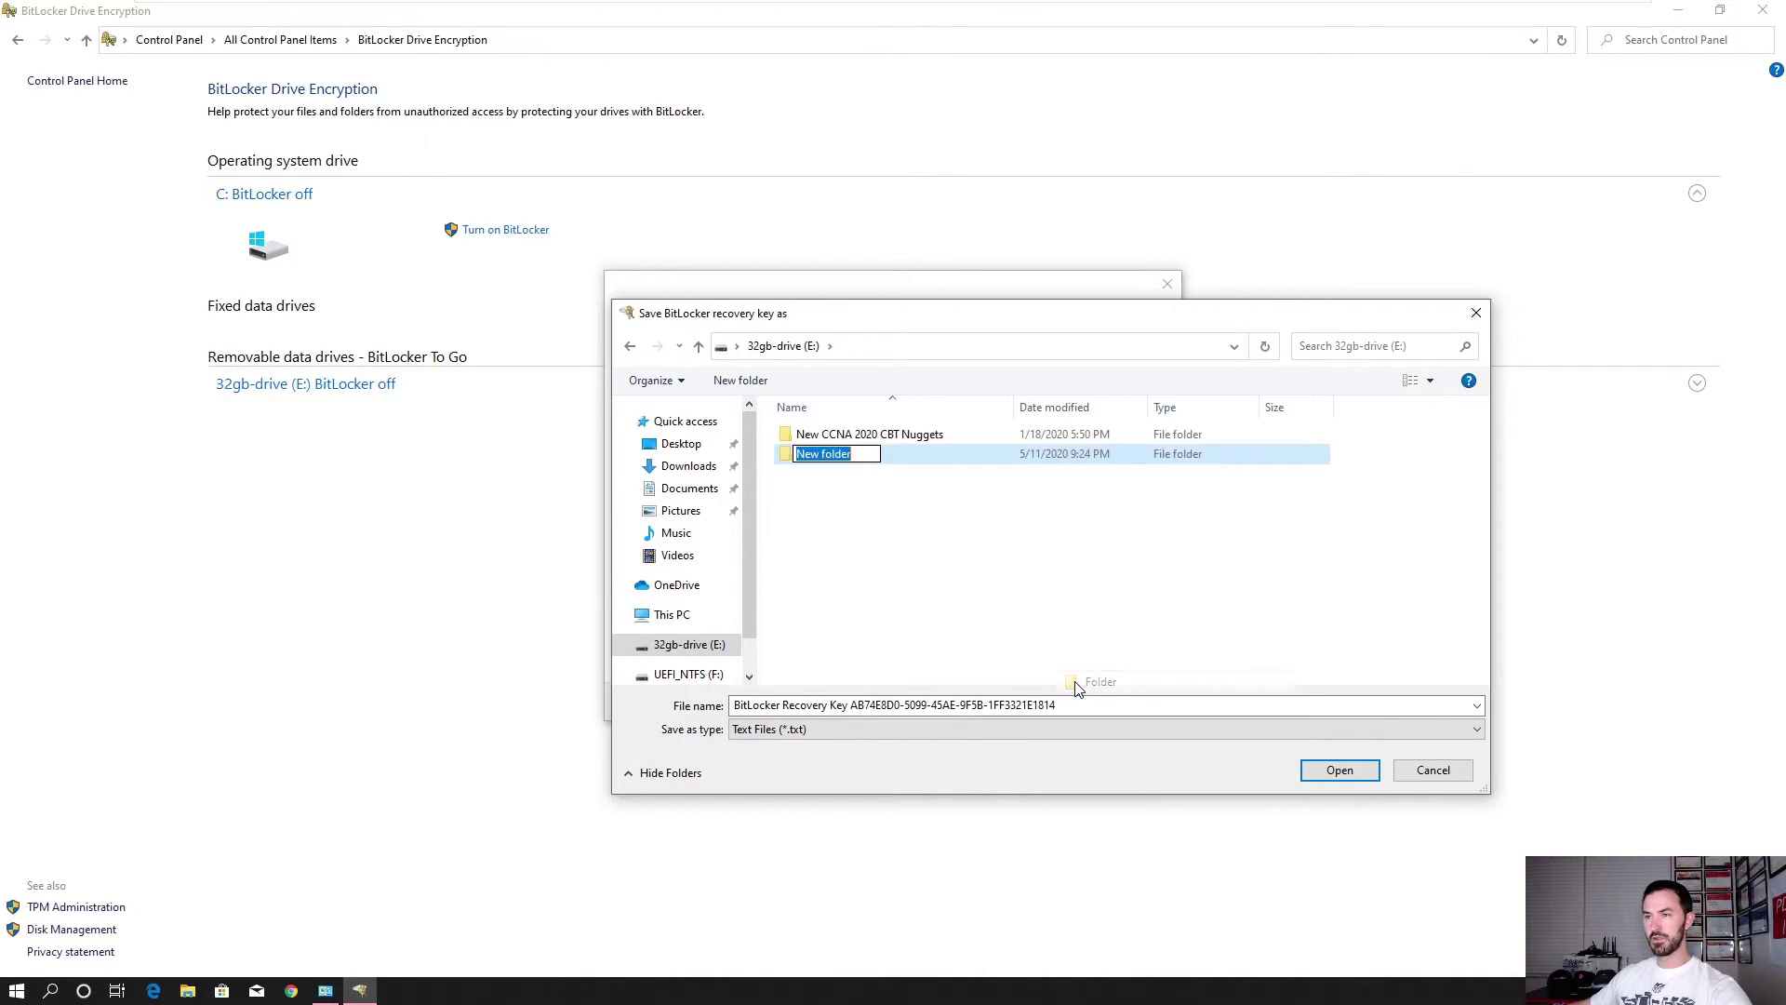
type("b")
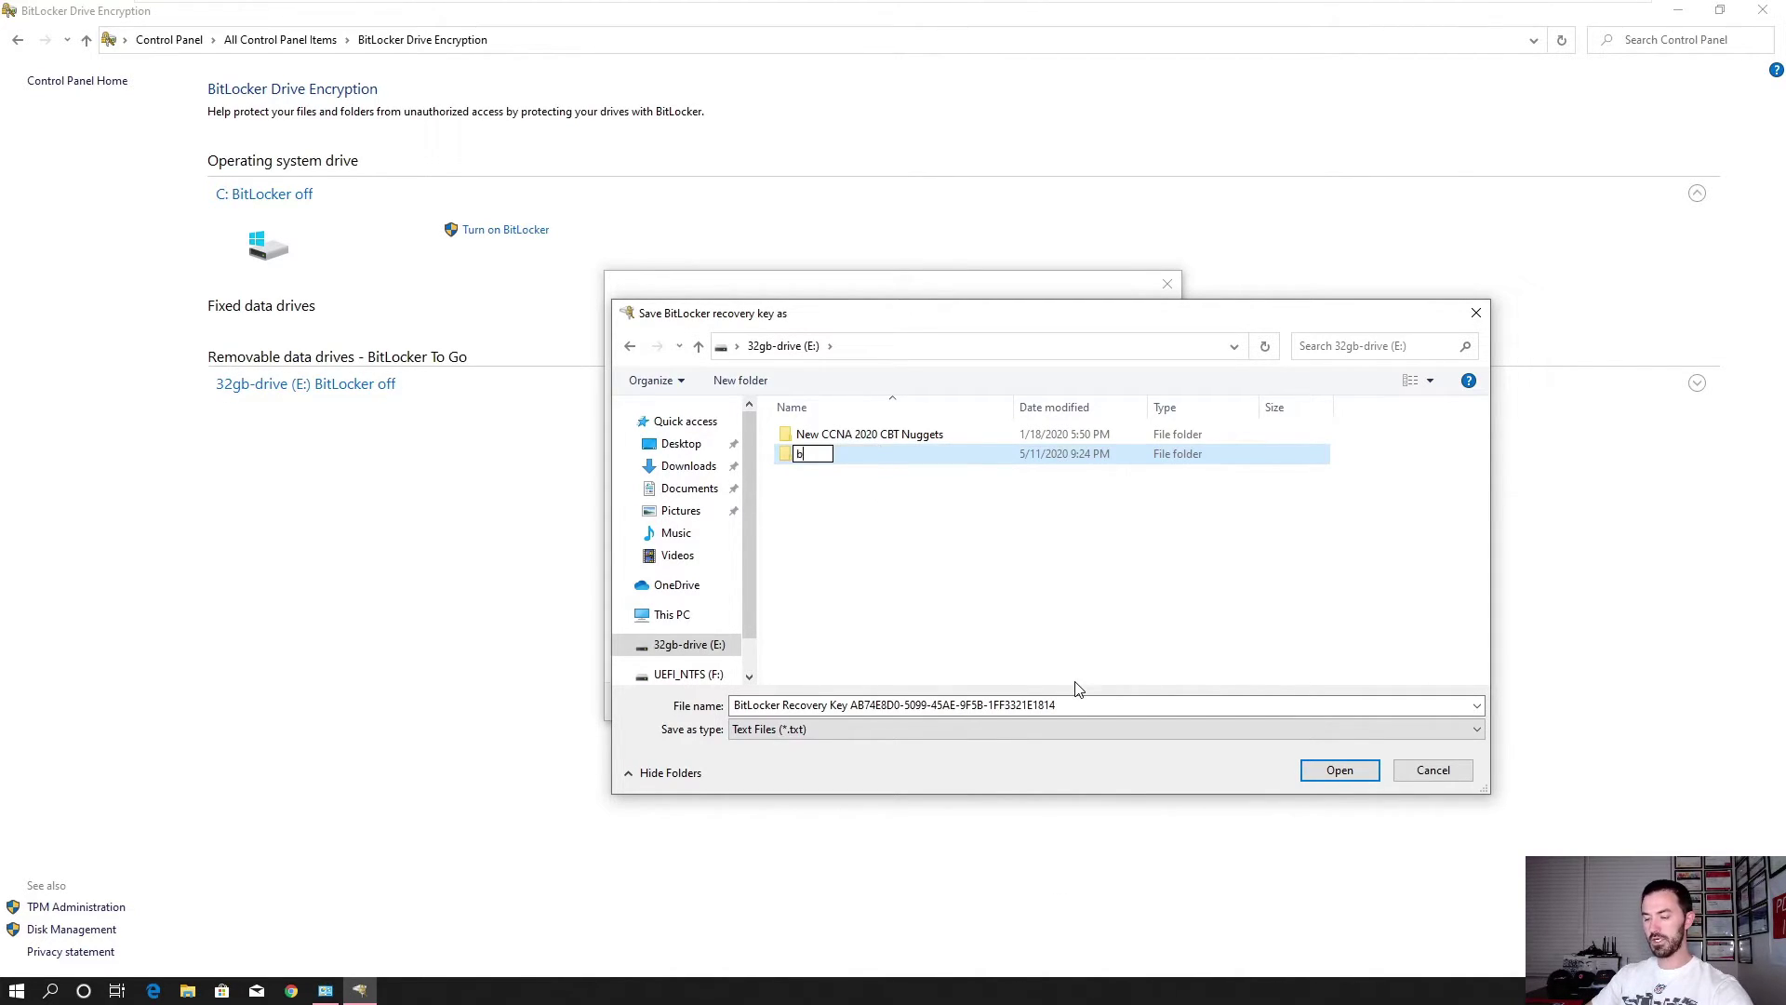
type("itlocker key")
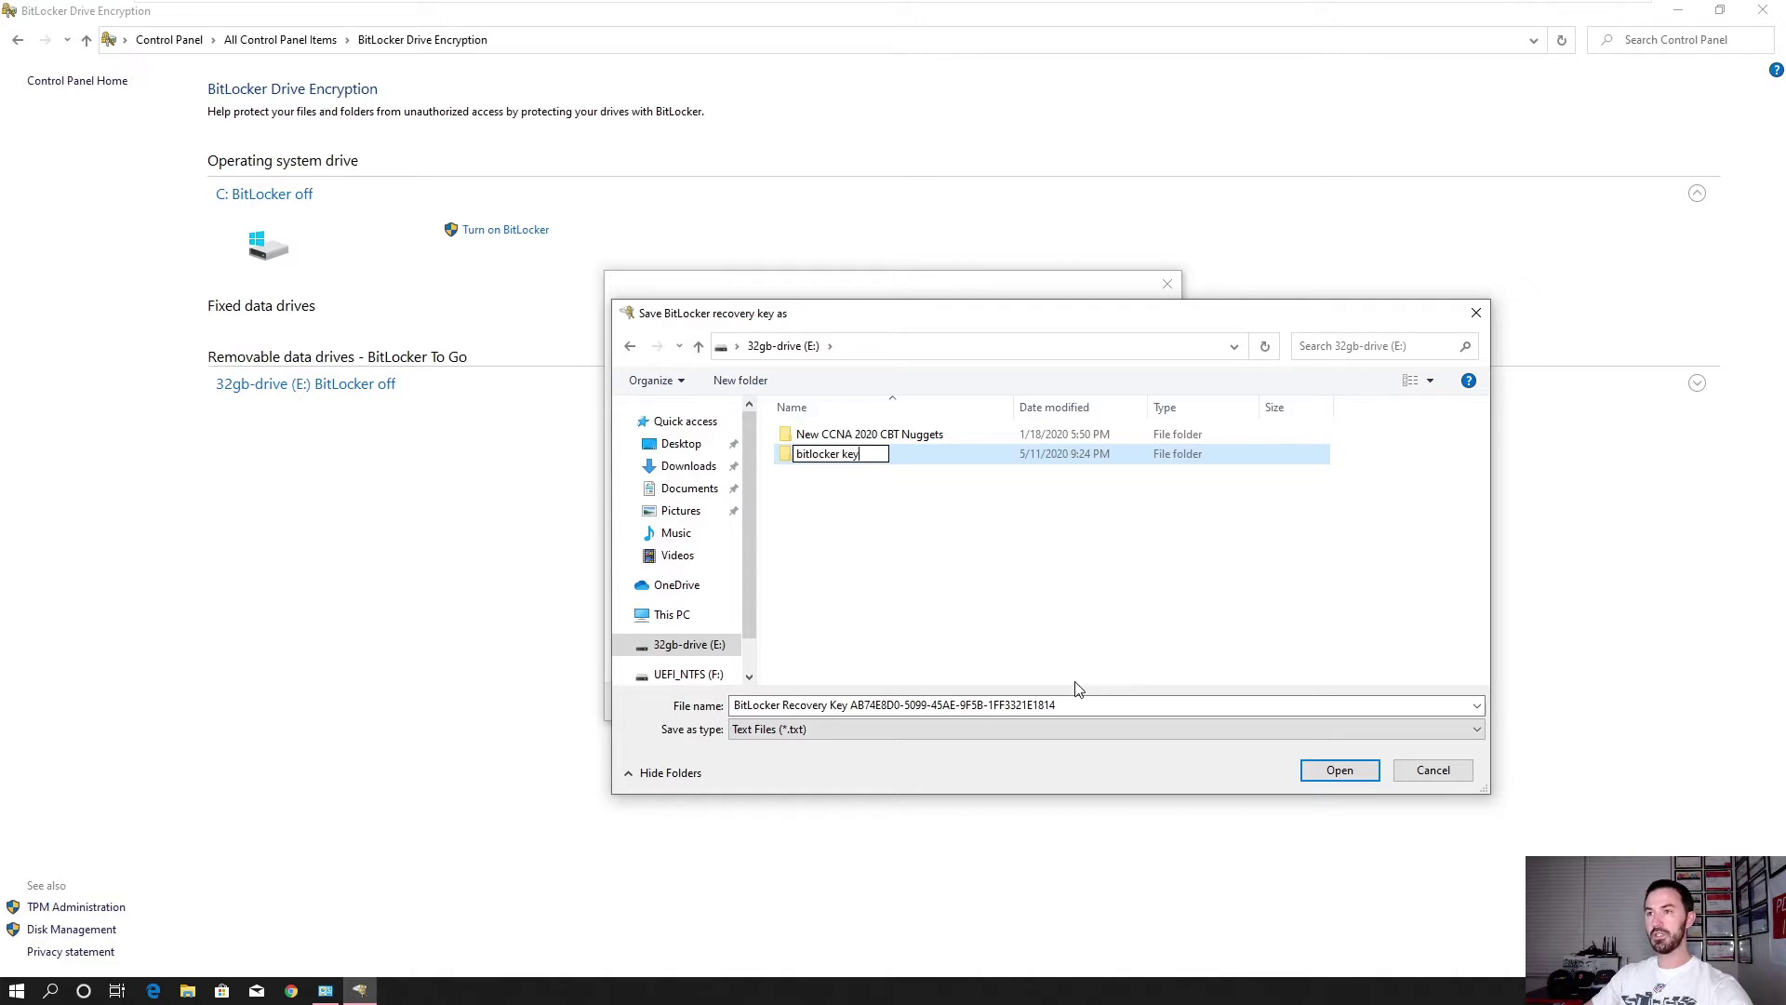
key("Return")
key("Return")
left_click(1339, 769)
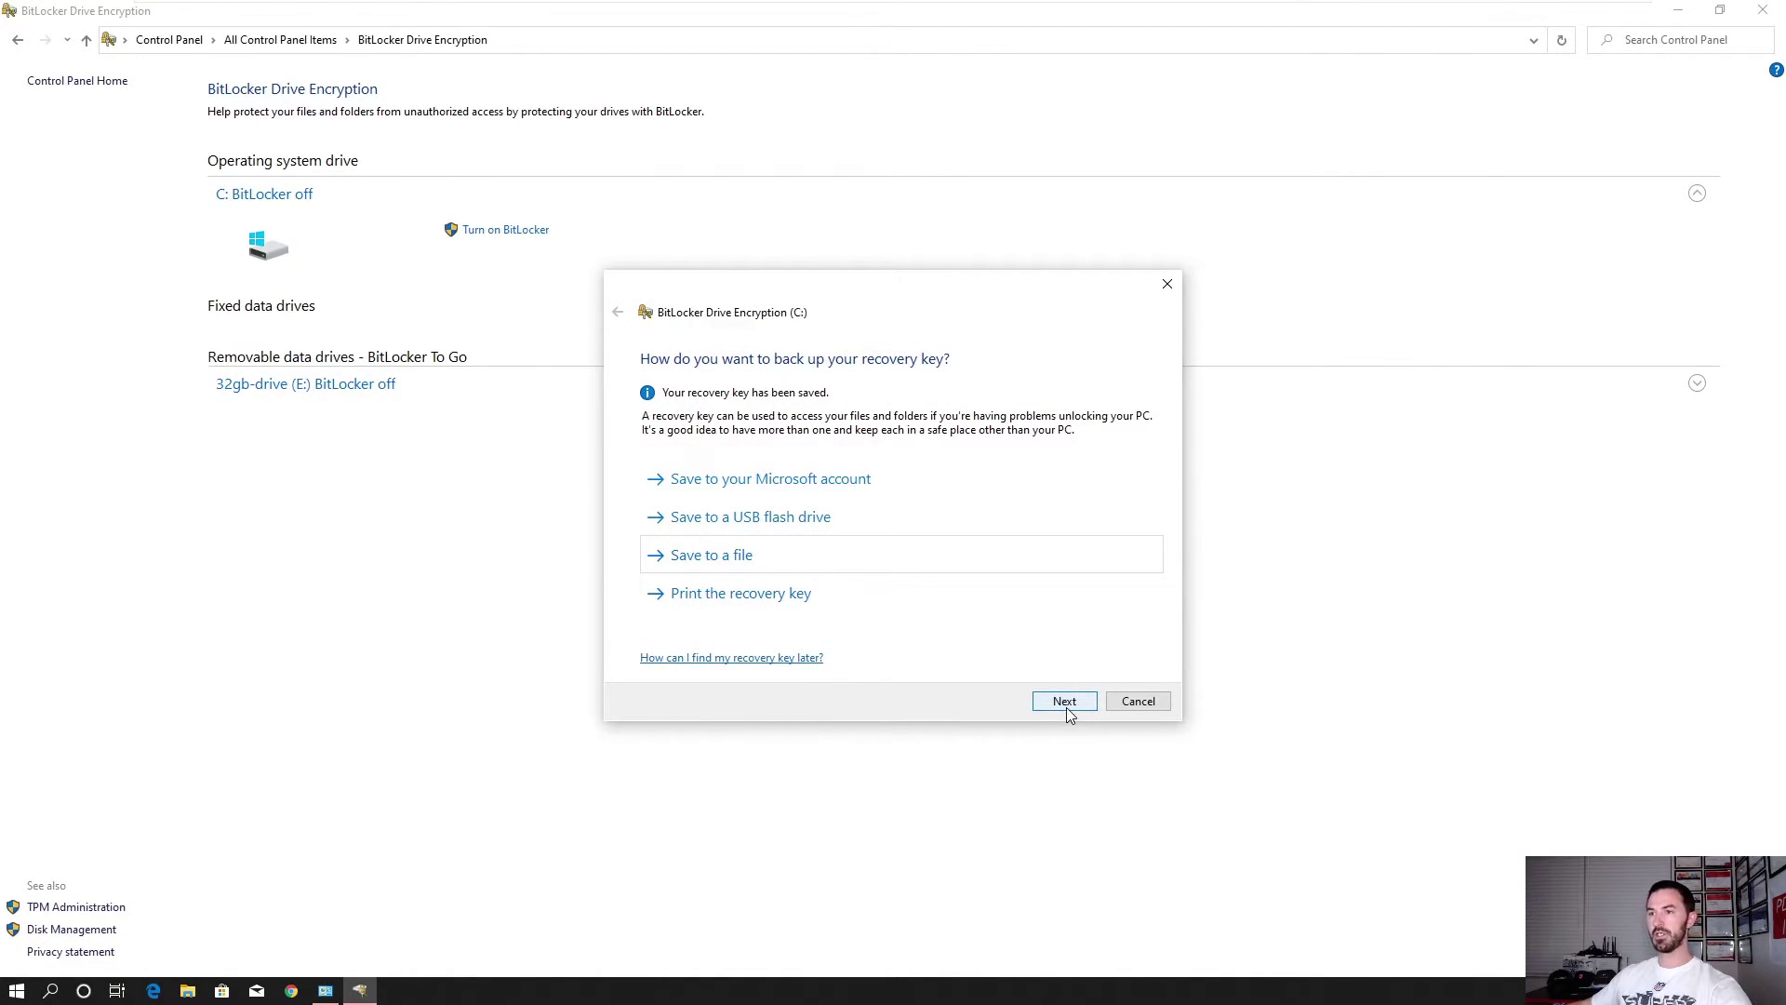
Keep used-space-only encryption and the new encryption mode, run the system check, and restart now
left_click(1066, 707)
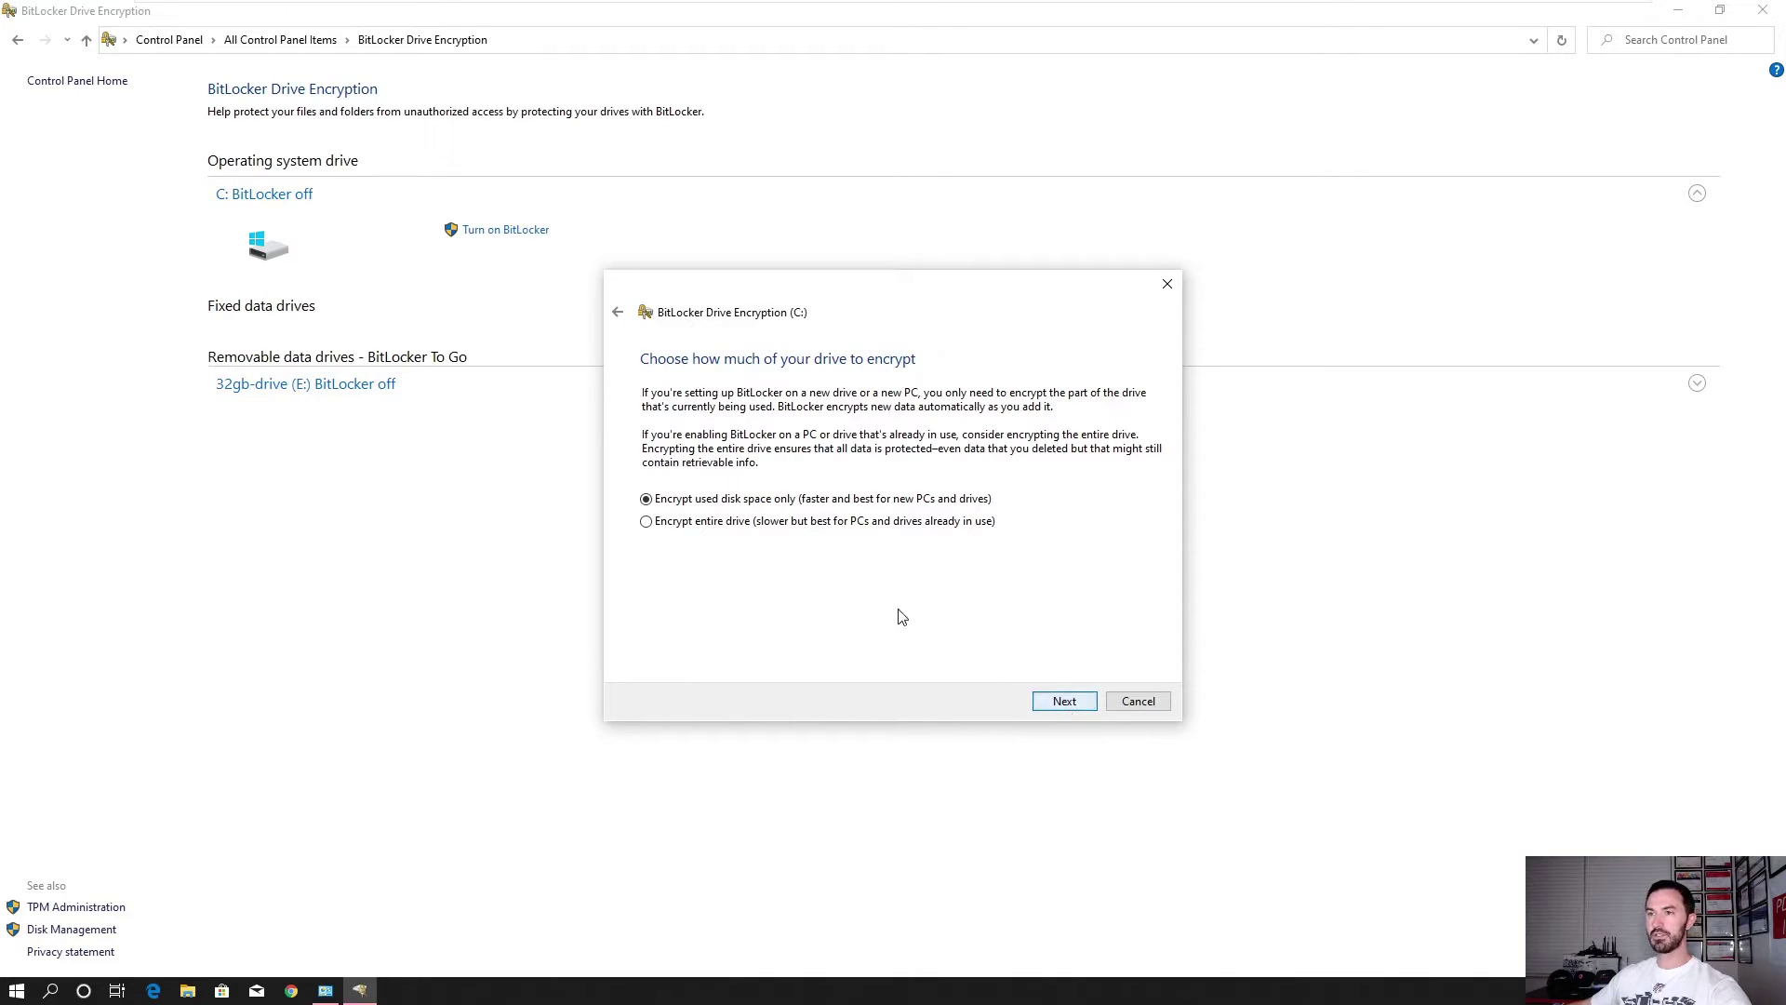
left_click(1063, 703)
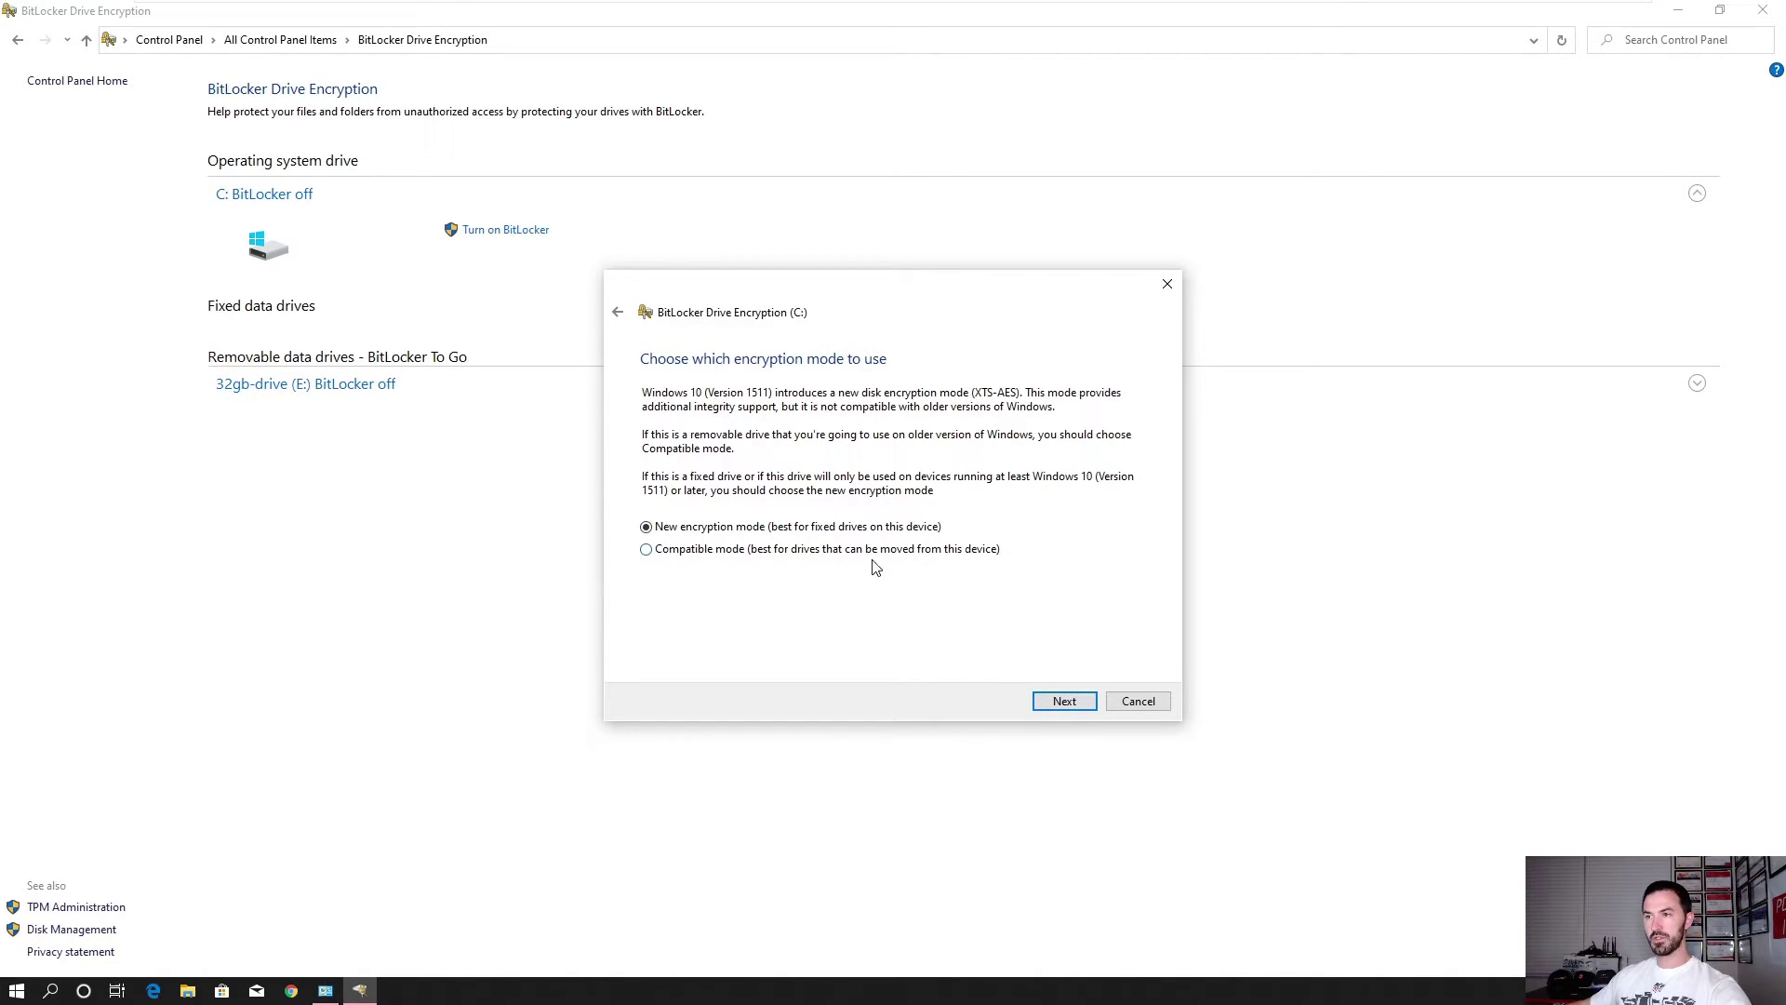
left_click(1064, 703)
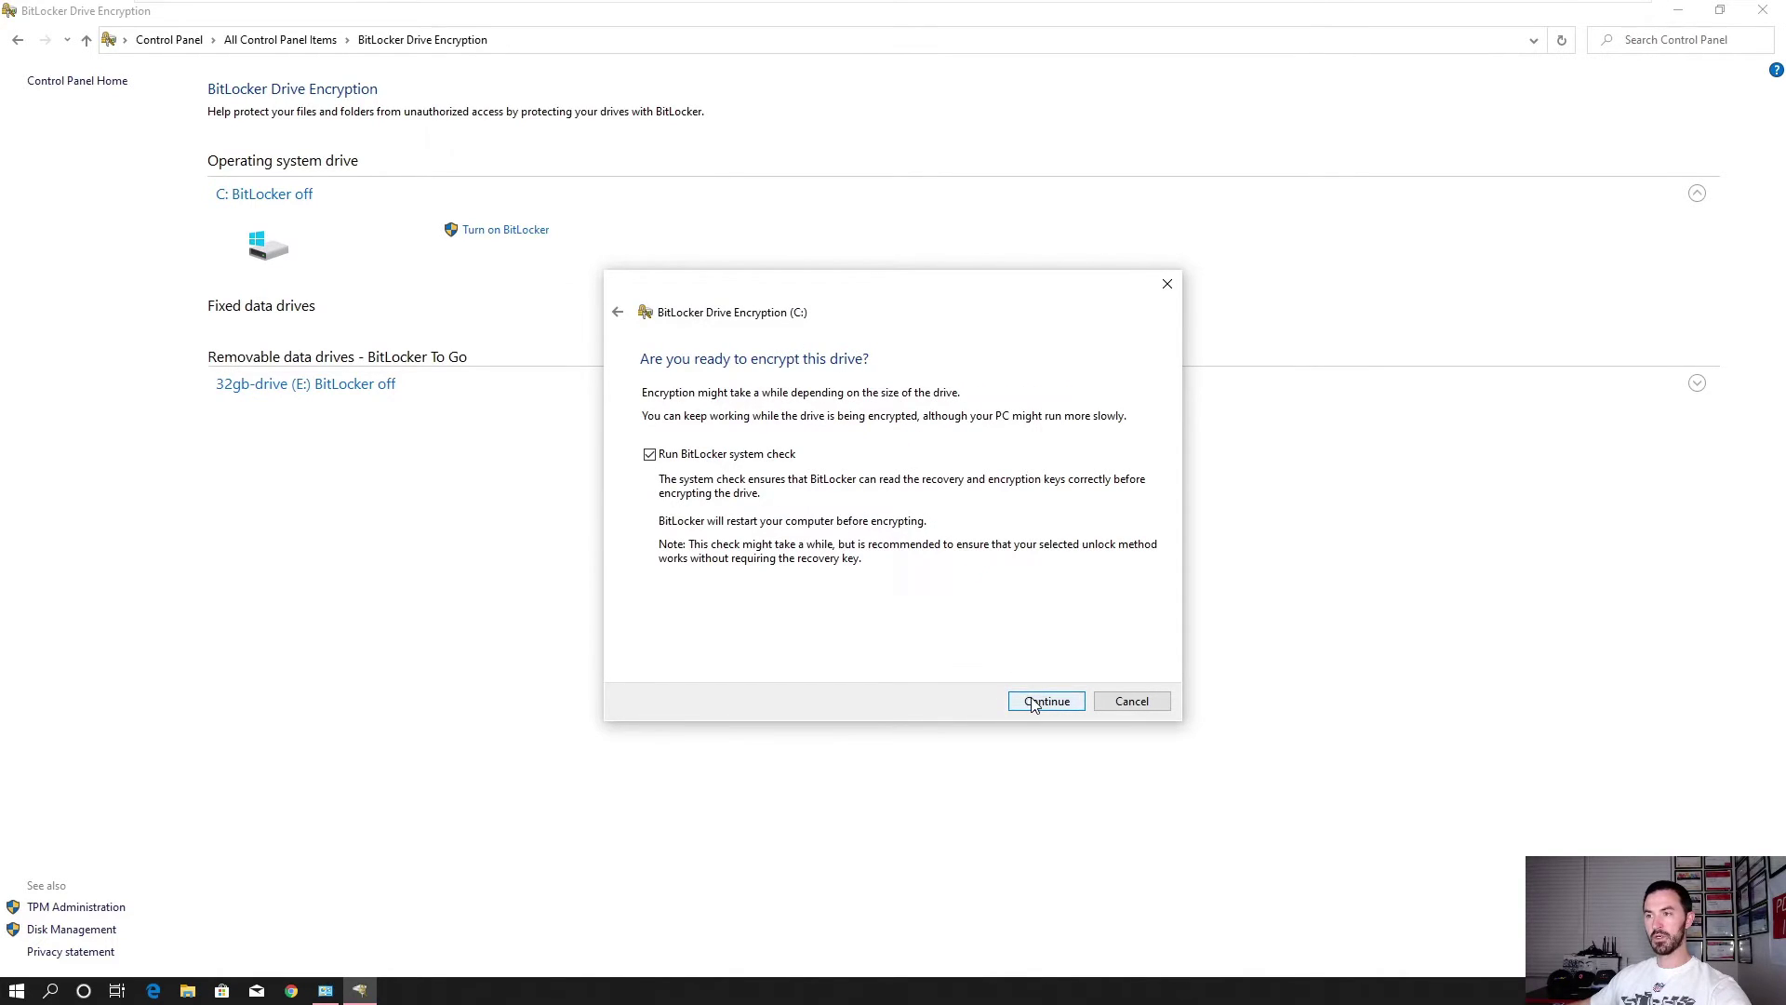
left_click(1042, 701)
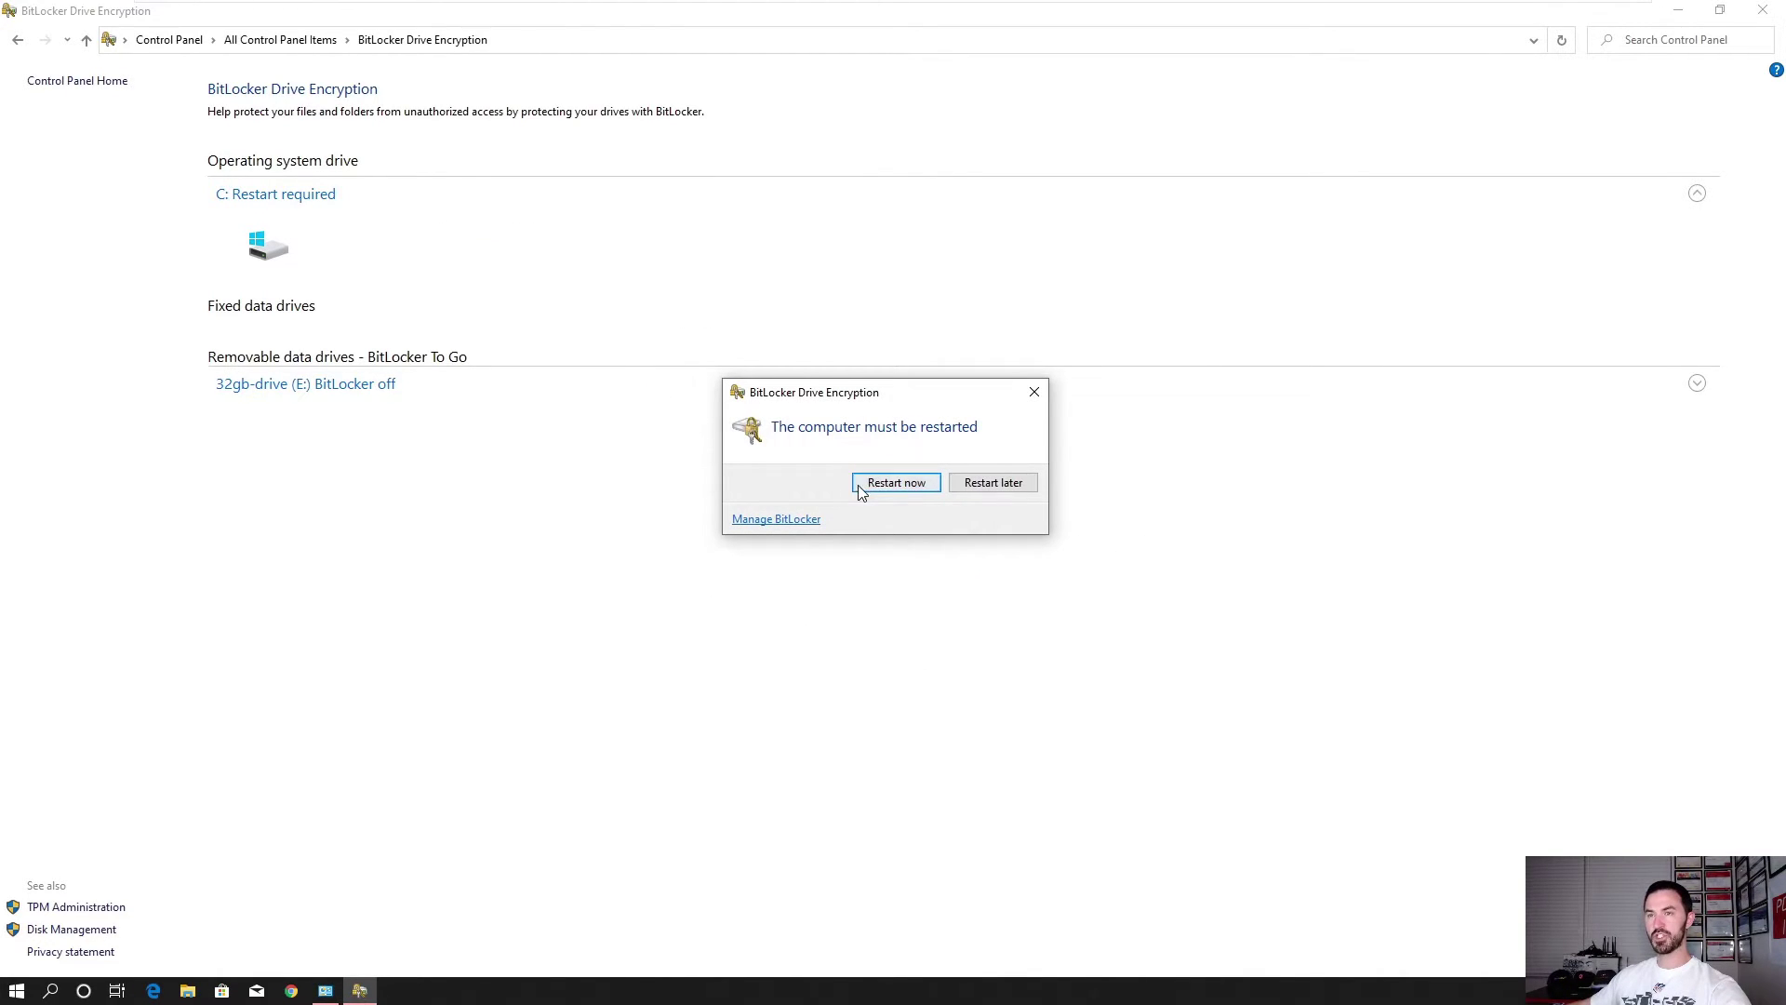
left_click(895, 484)
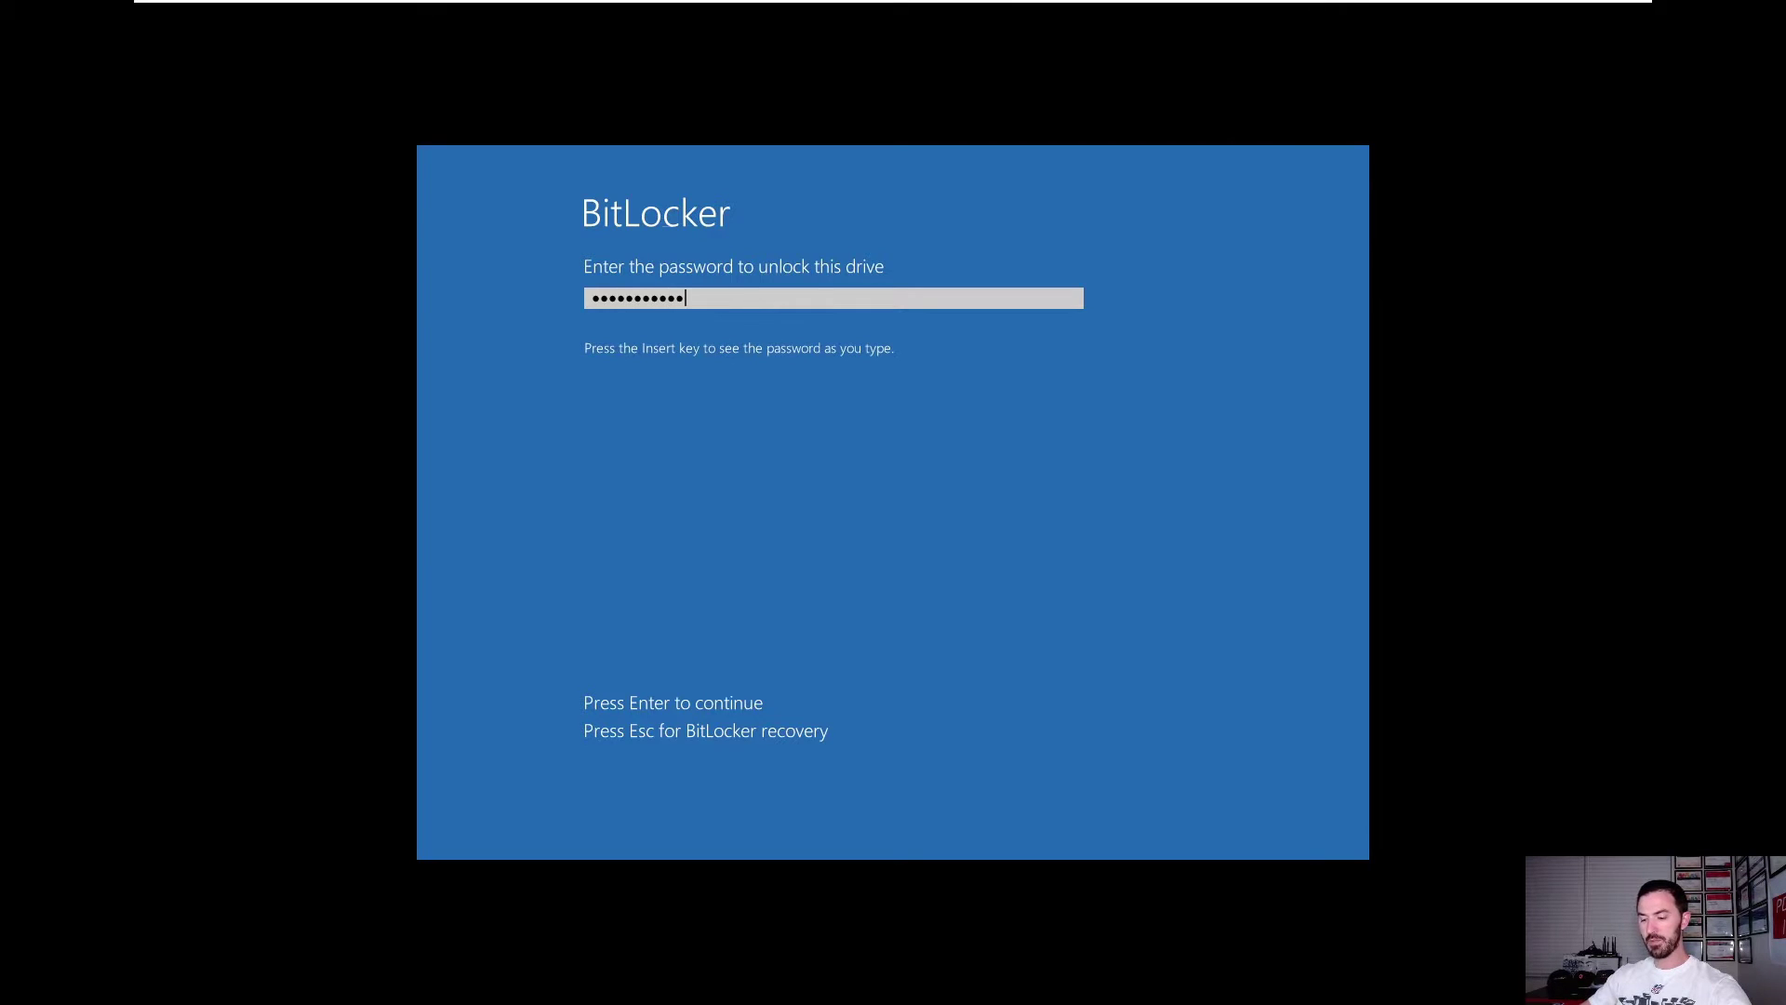
Submit the BitLocker password at the pre-boot screen to unlock C: and boot Windows
key("Return")
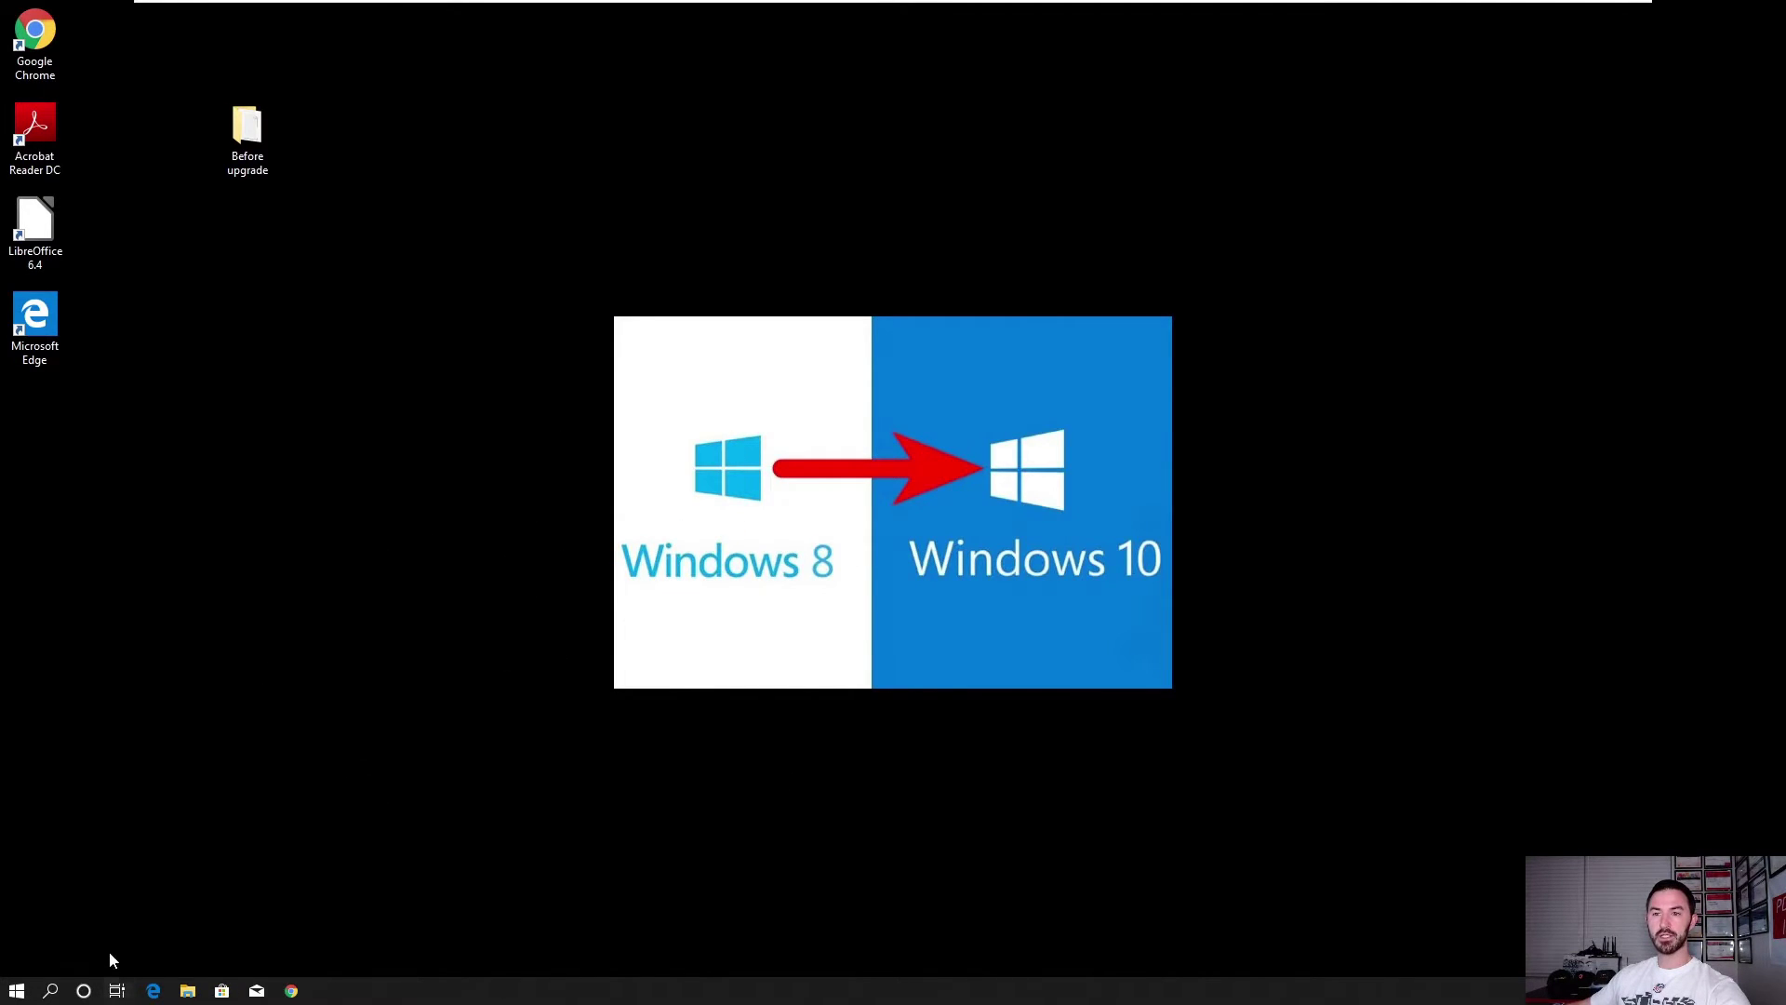
Search 'control' from Start and open BitLocker Drive Encryption, showing C: as Encrypting
left_click(23, 988)
left_click(26, 988)
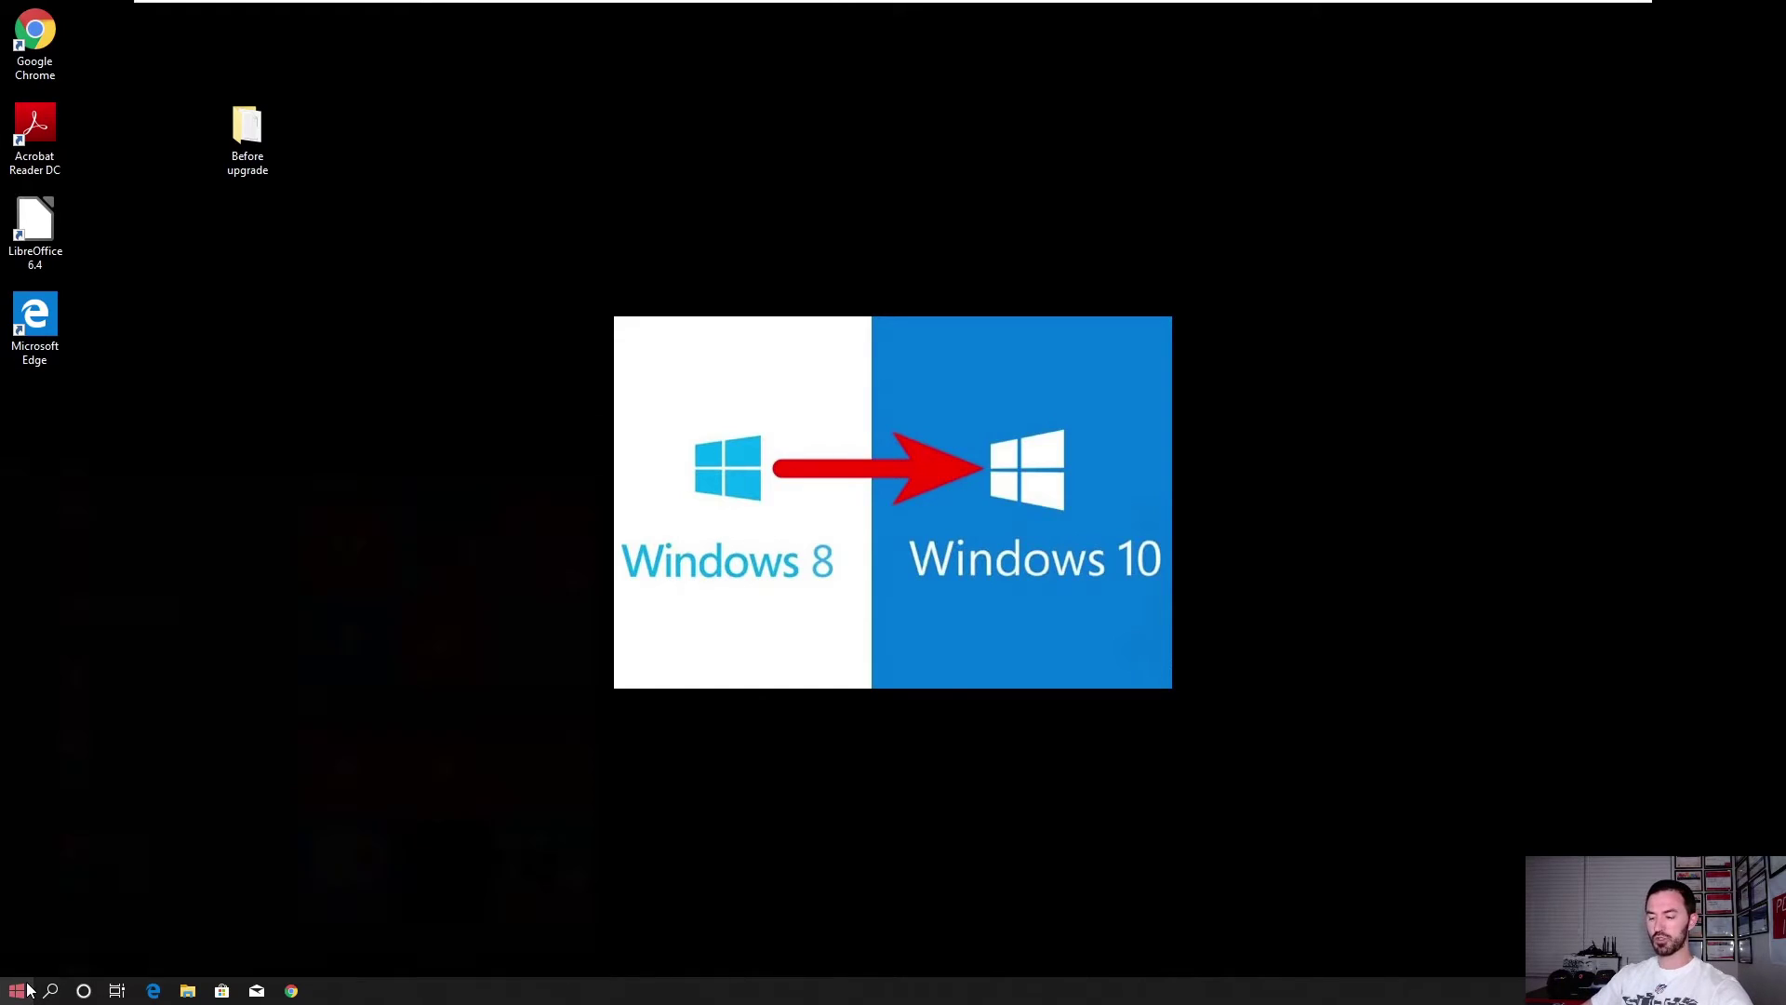
left_click(27, 990)
type("control")
key("Return")
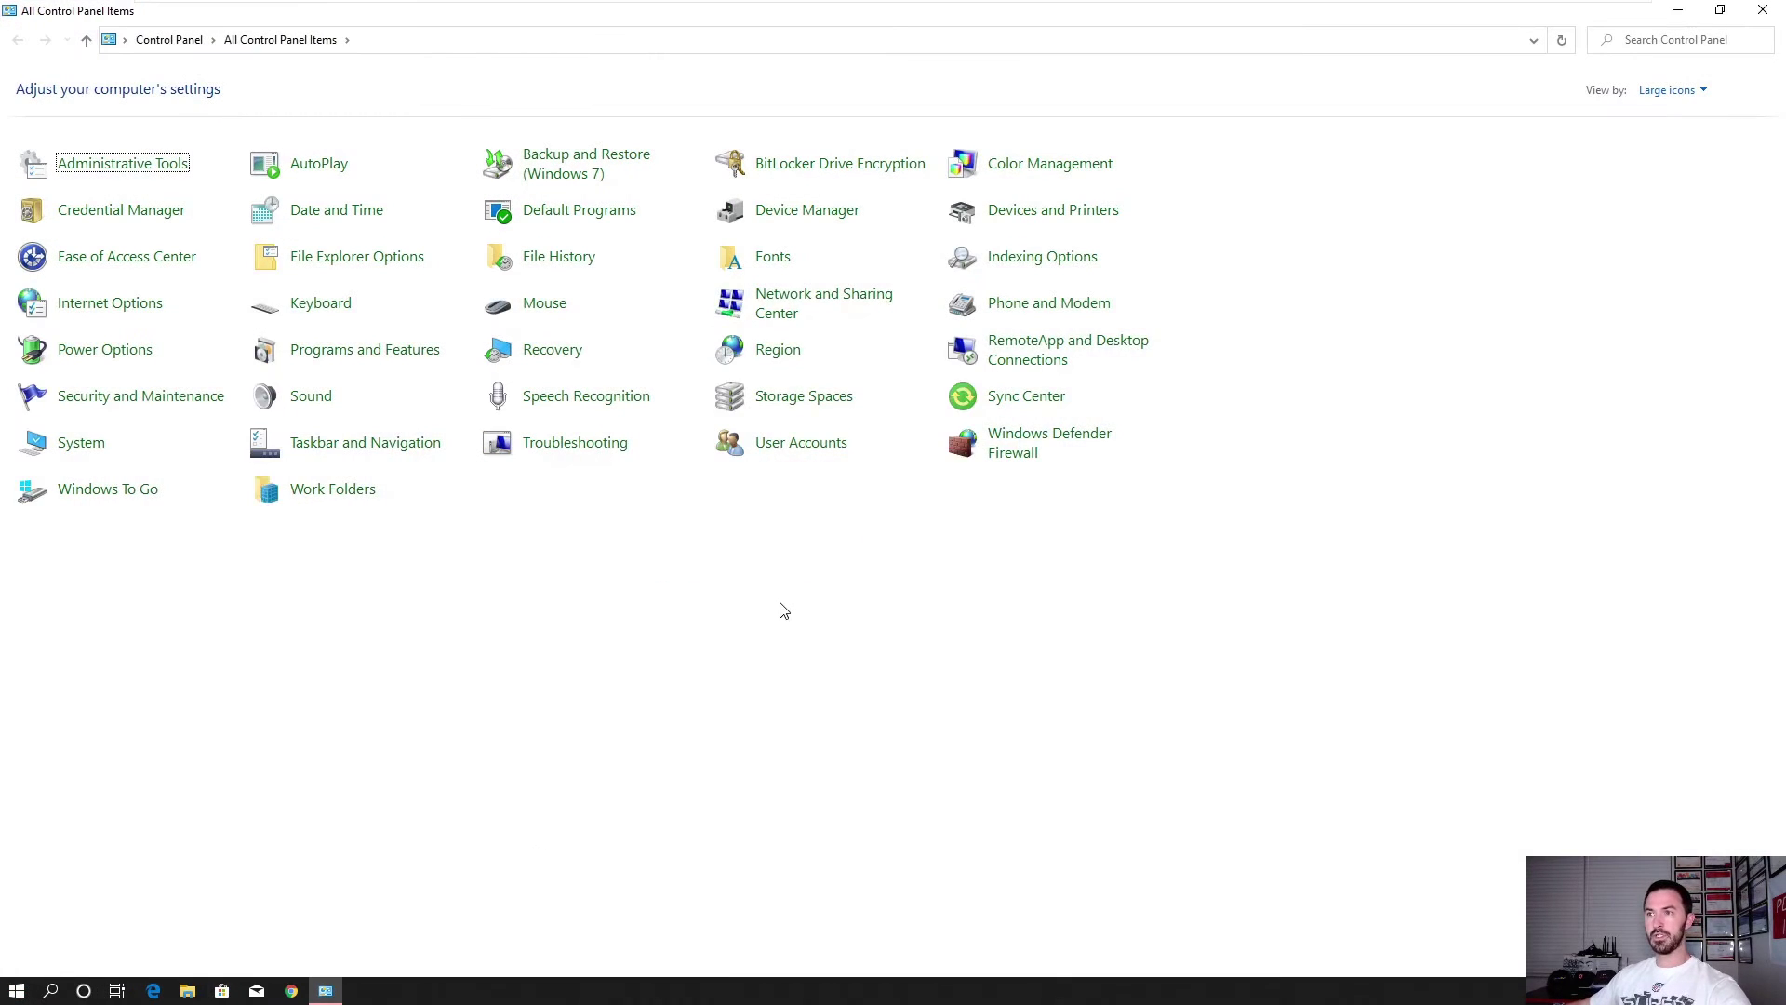
left_click(845, 167)
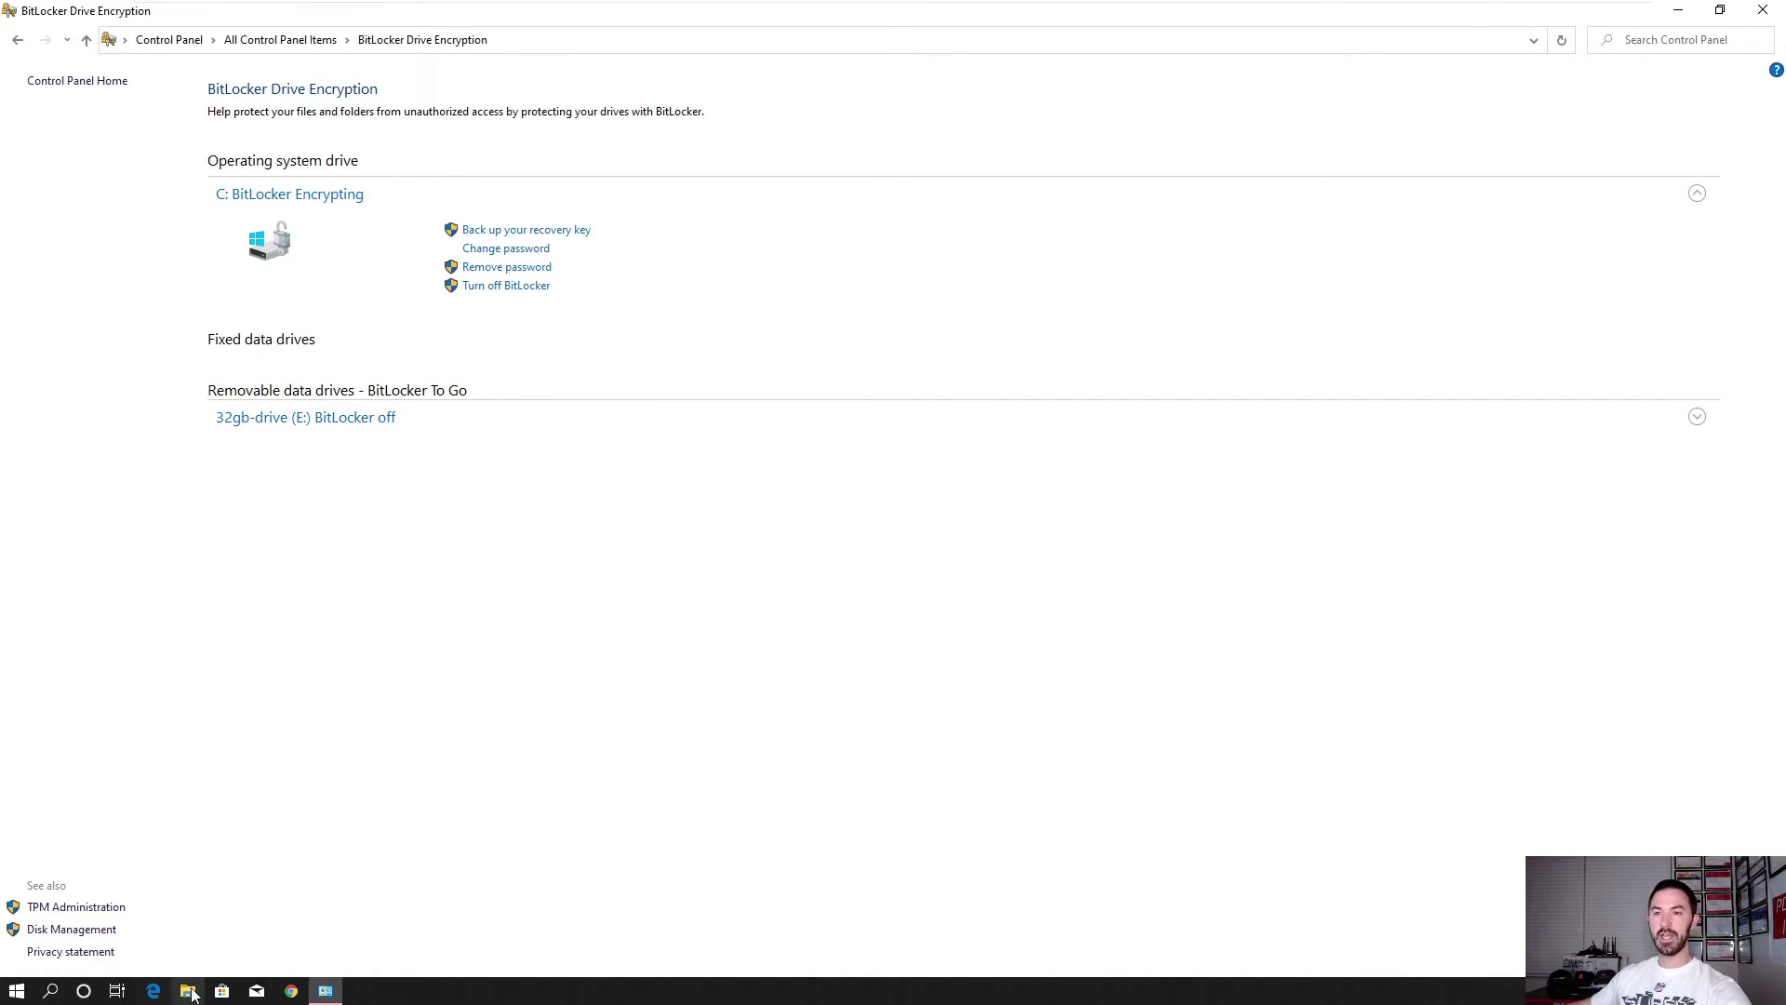
Open Manage BitLocker for Local Disk (C:) from This PC in File Explorer
left_click(199, 991)
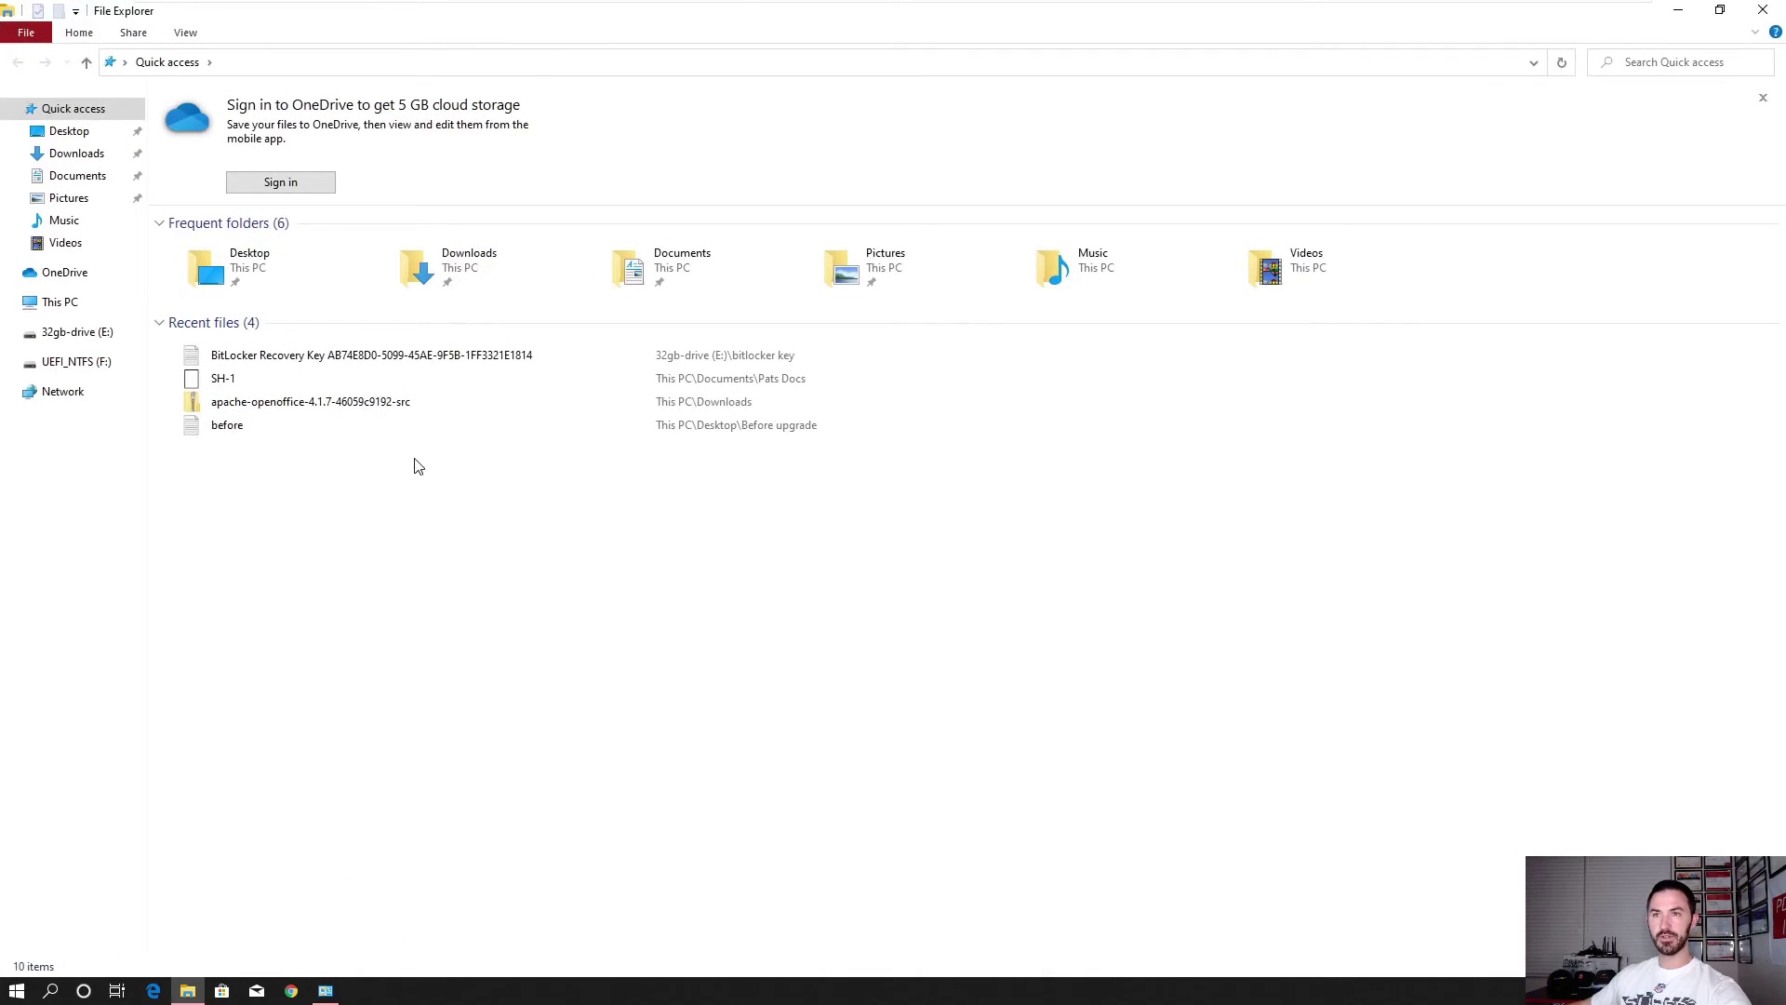
left_click(53, 314)
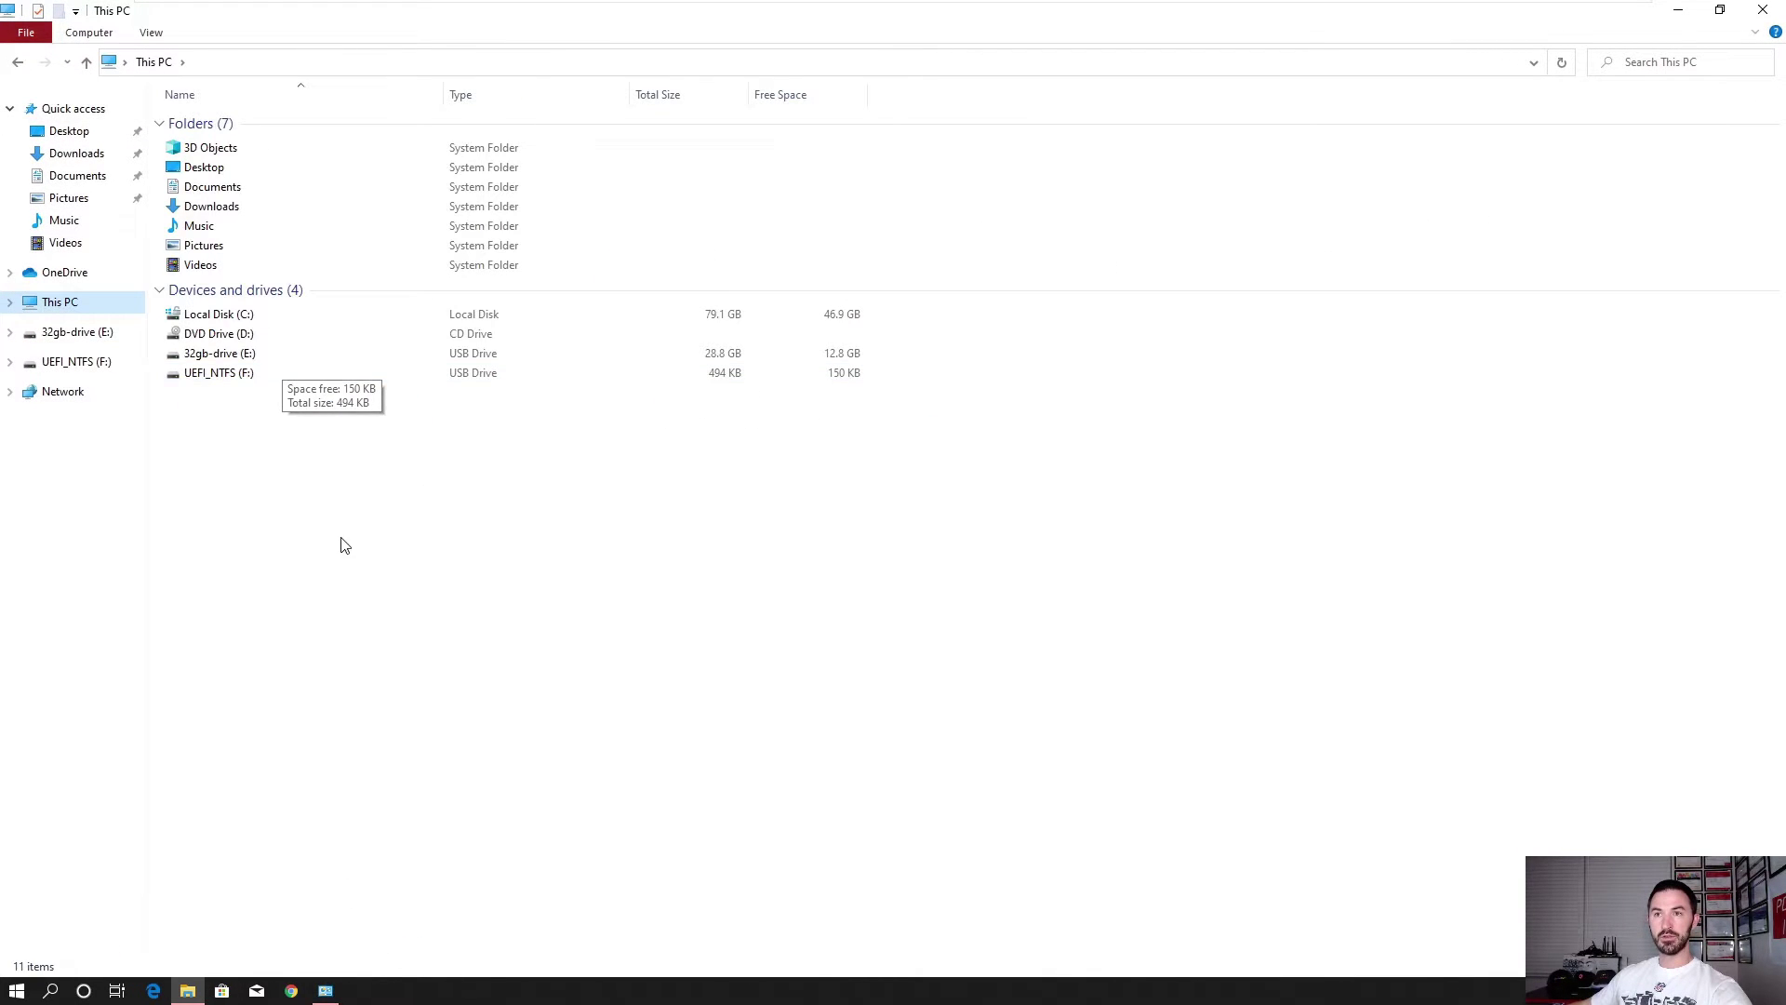
right_click(196, 317)
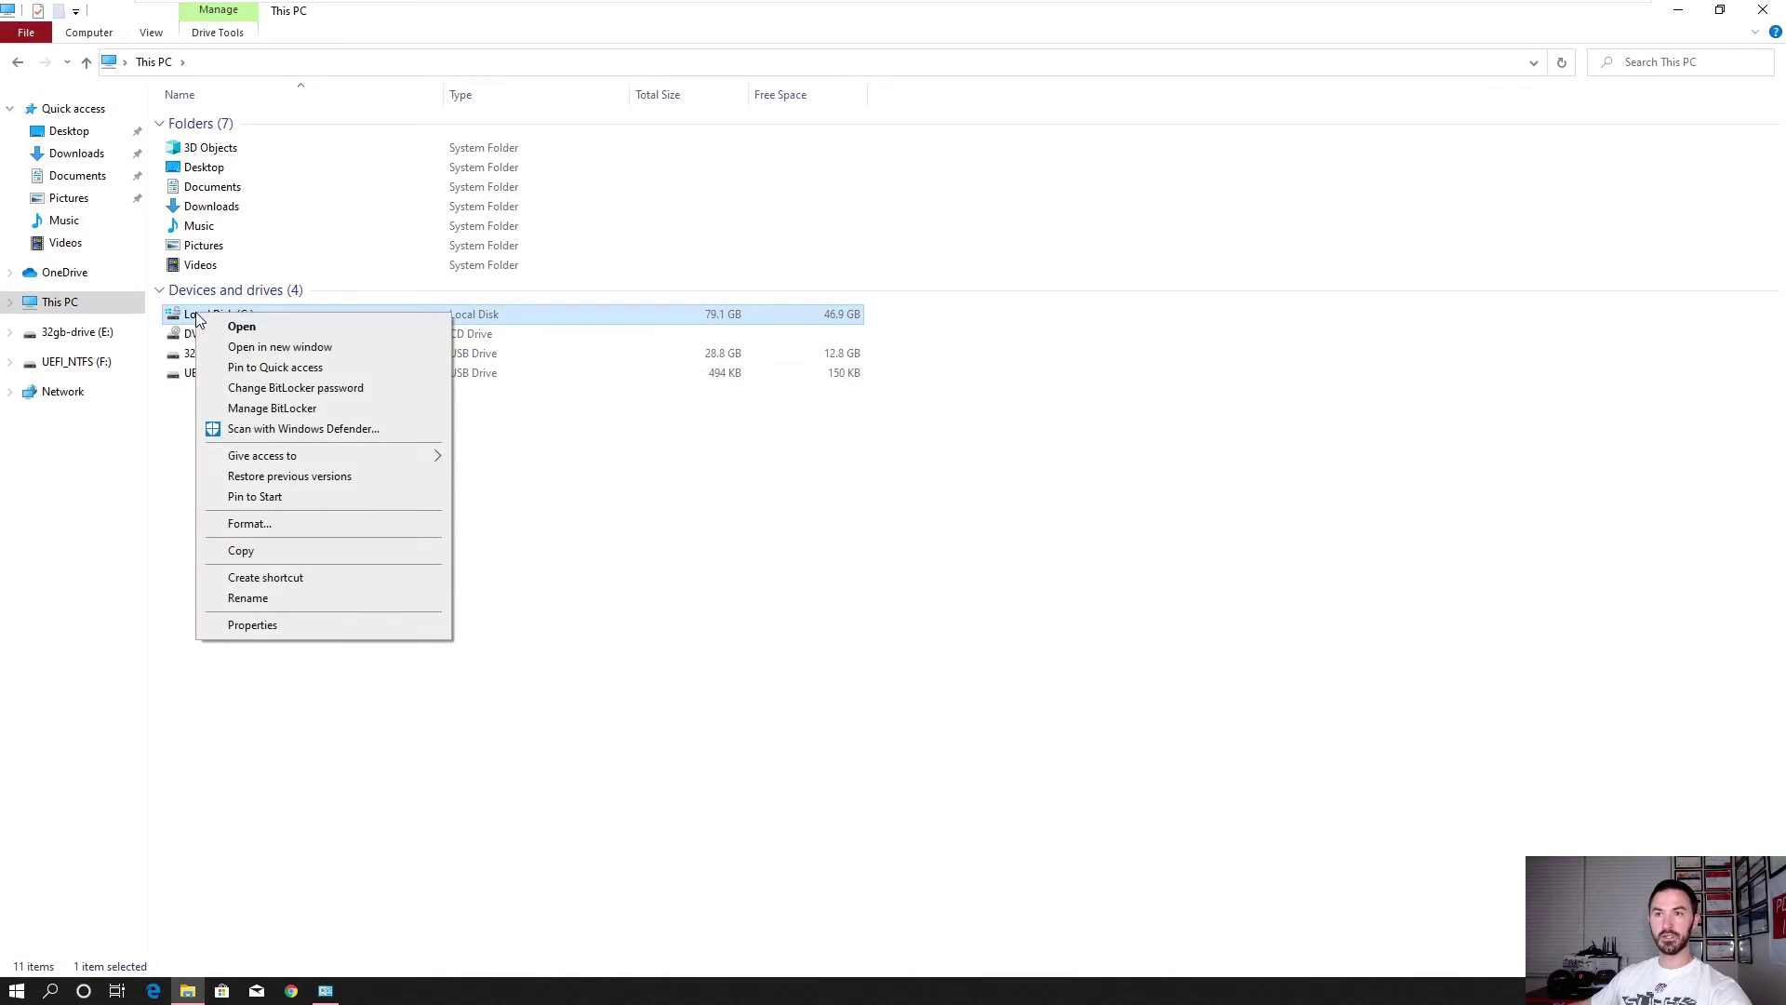
left_click(282, 410)
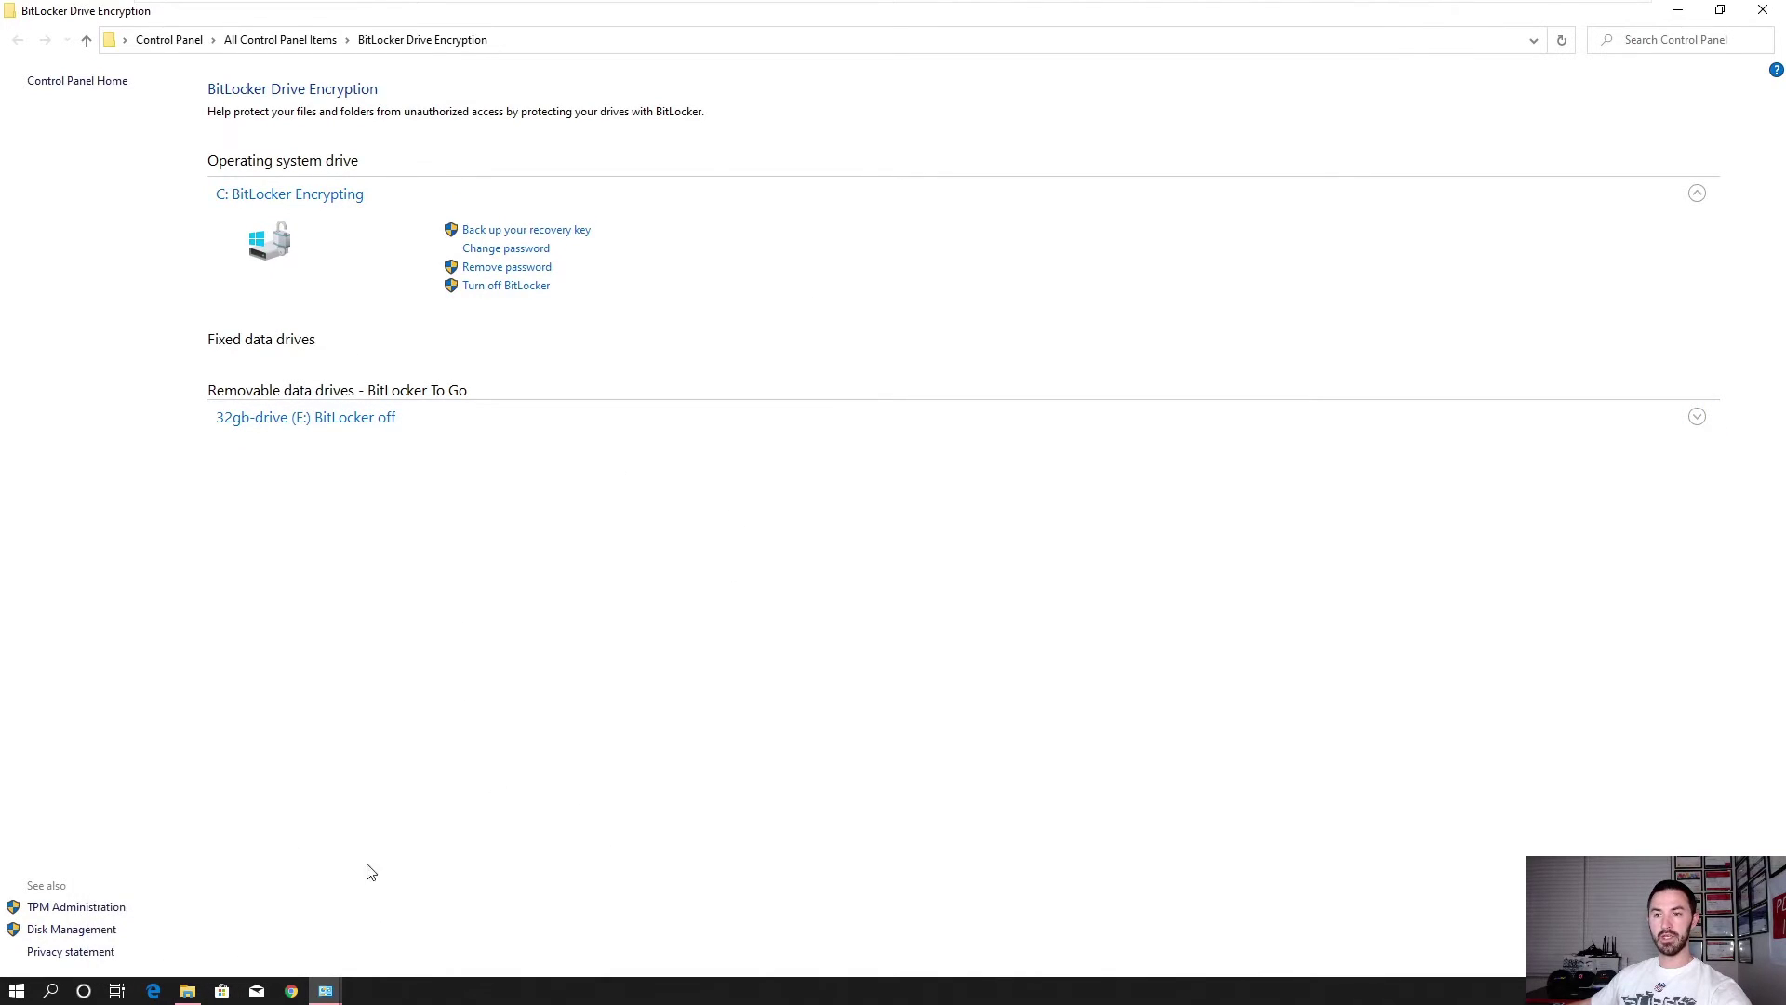
Back in File Explorer, open the bitlocker key folder on 32gb-drive (E:)
left_click(187, 990)
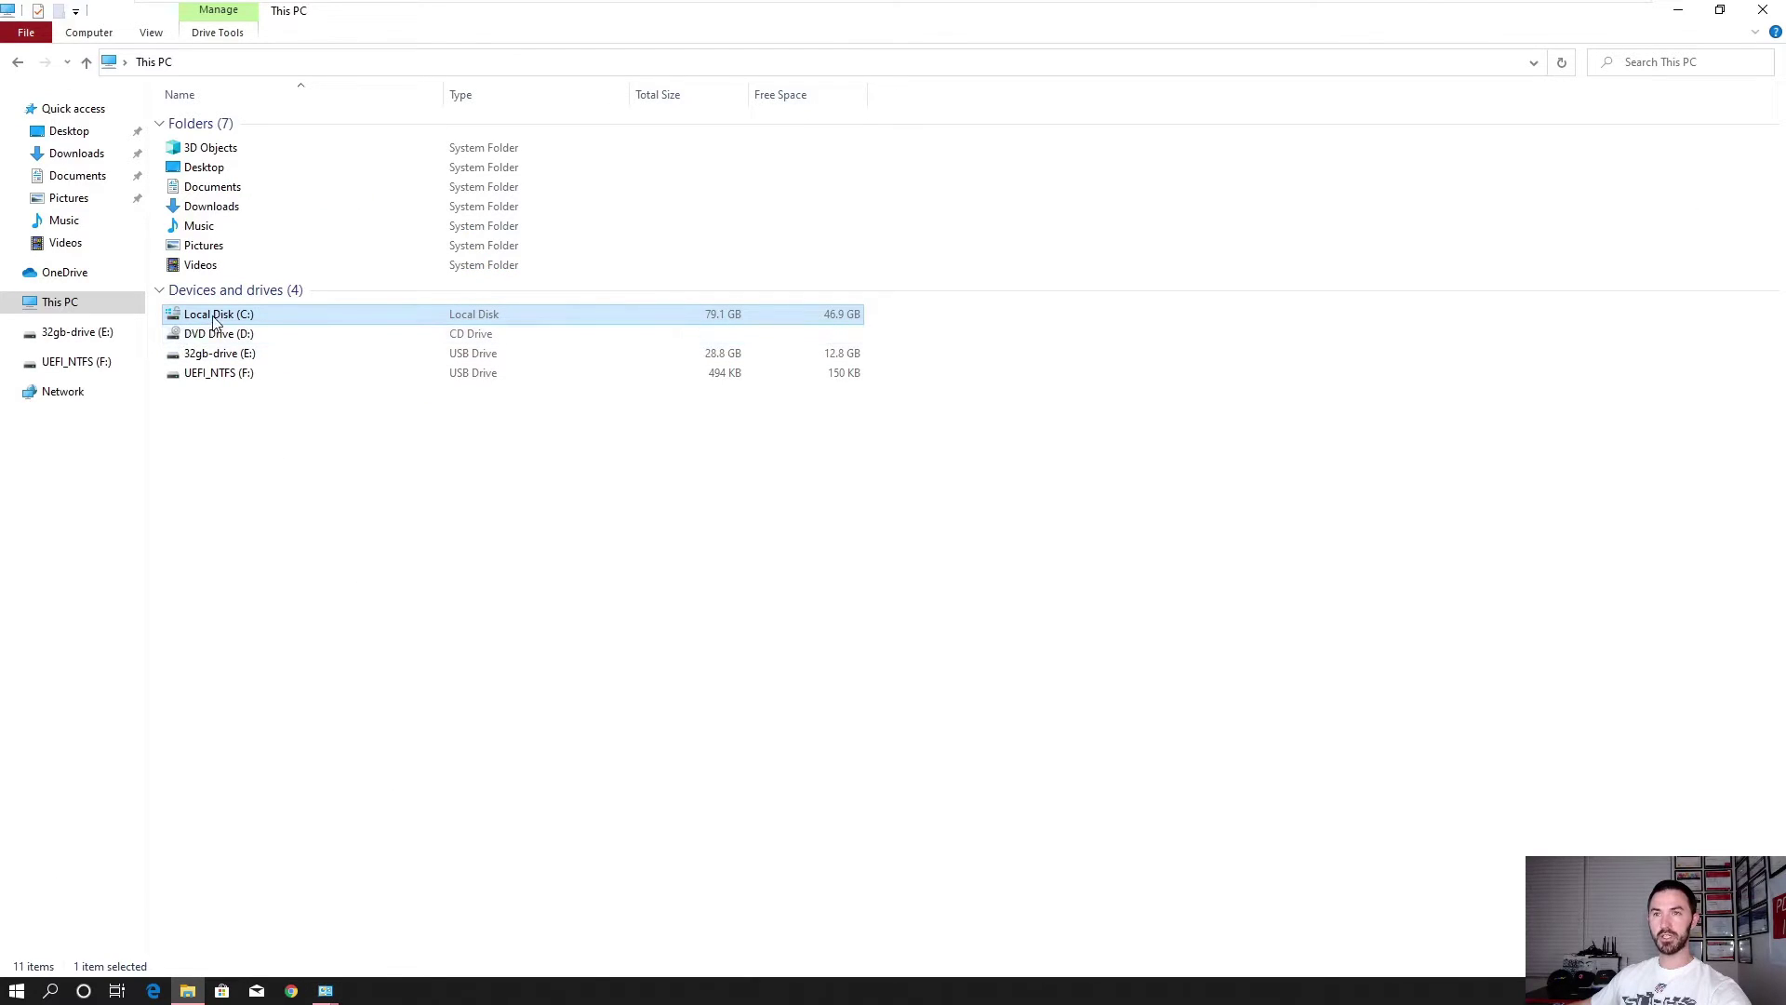
double_click(235, 361)
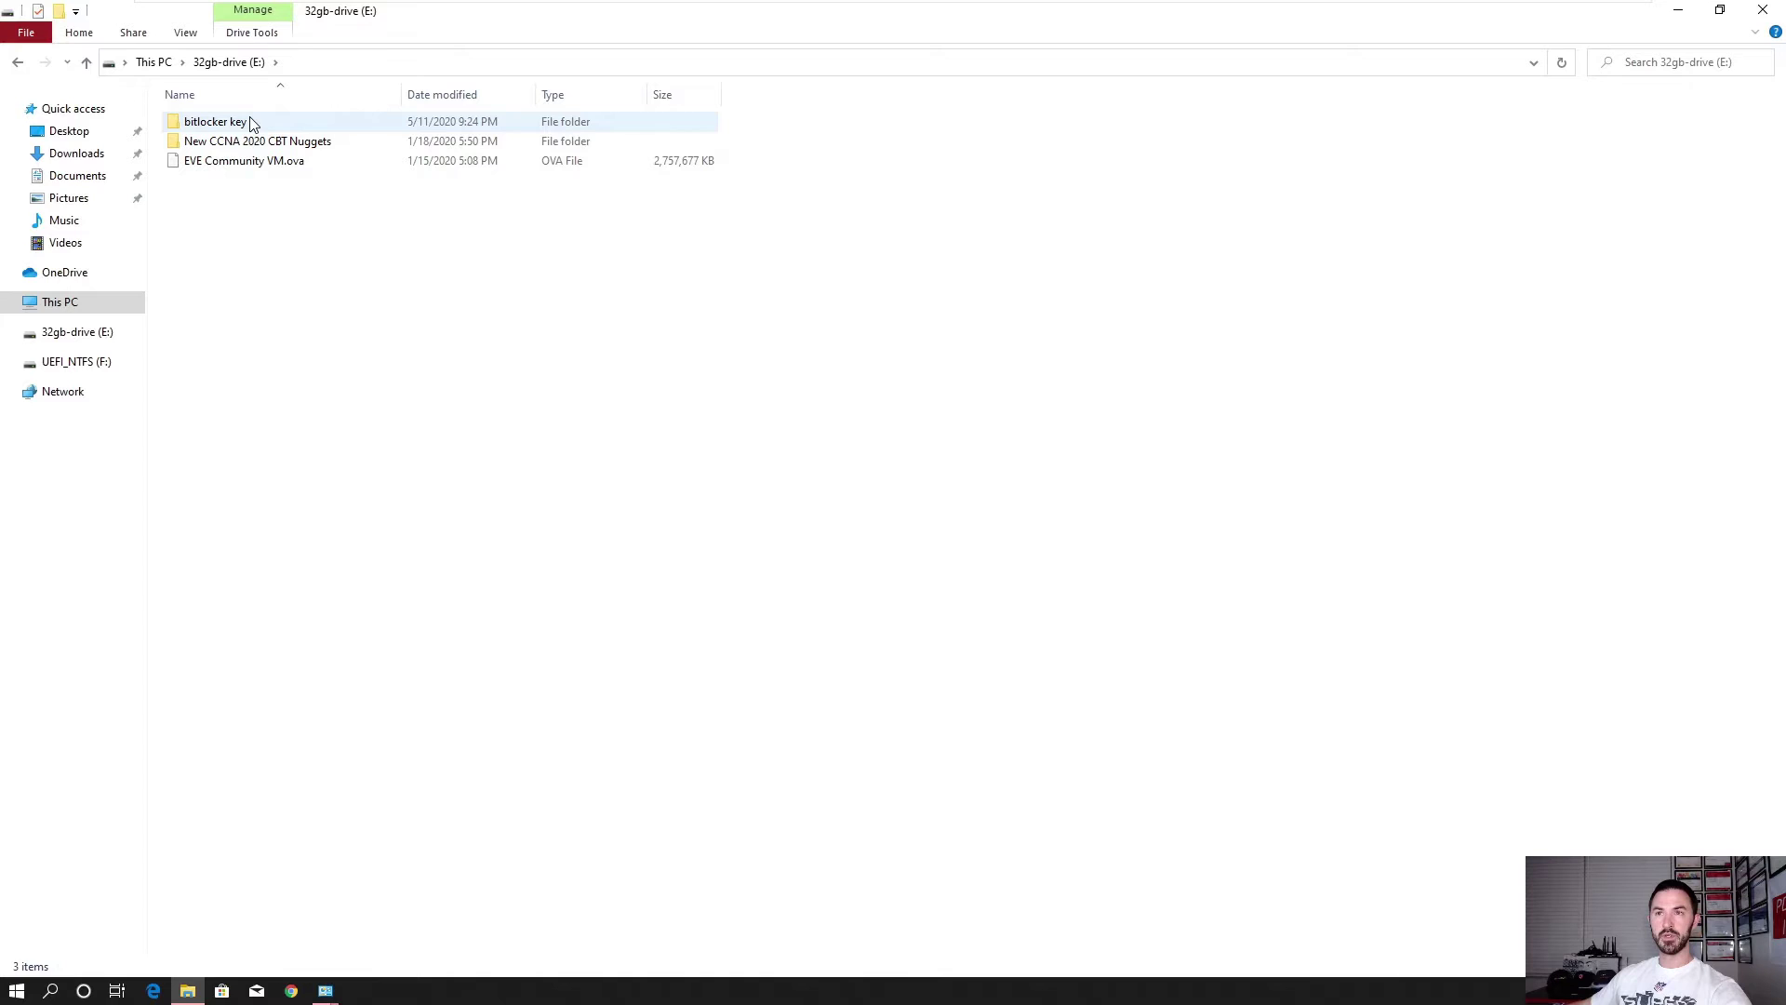
double_click(251, 124)
Open the recovery key text file in Notepad, move it into view to read it, then close it
double_click(295, 131)
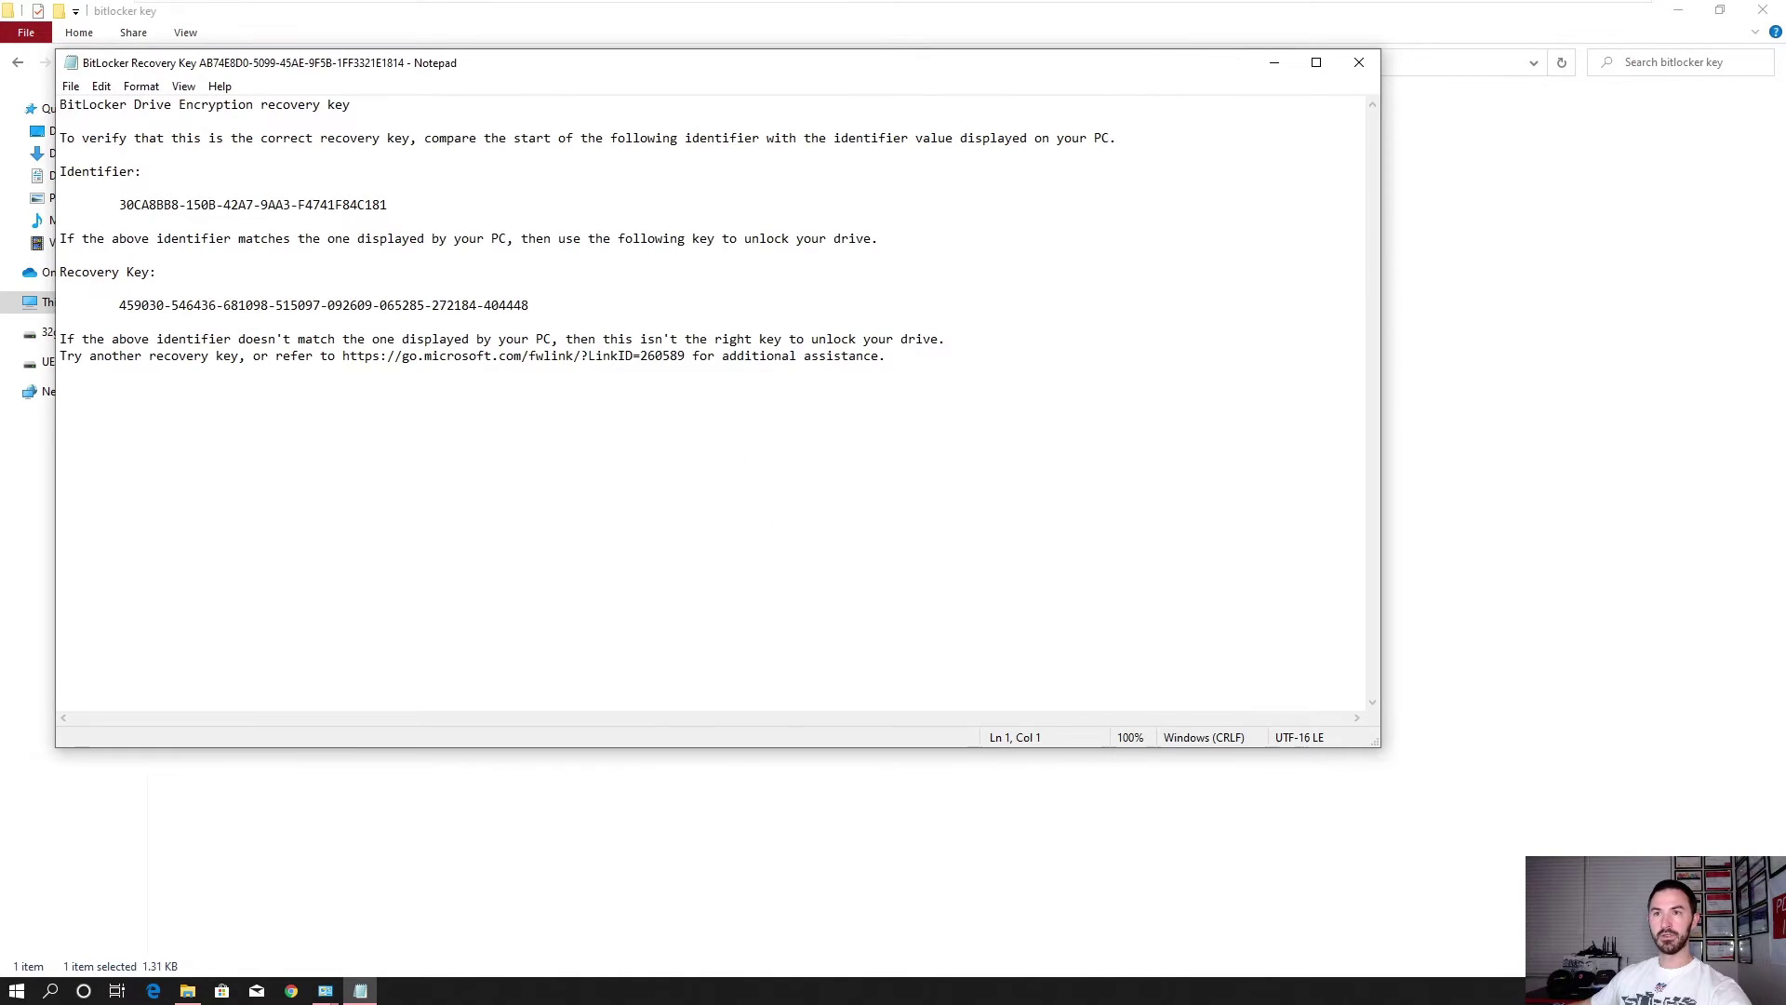
left_click_drag(580, 67, 661, 174)
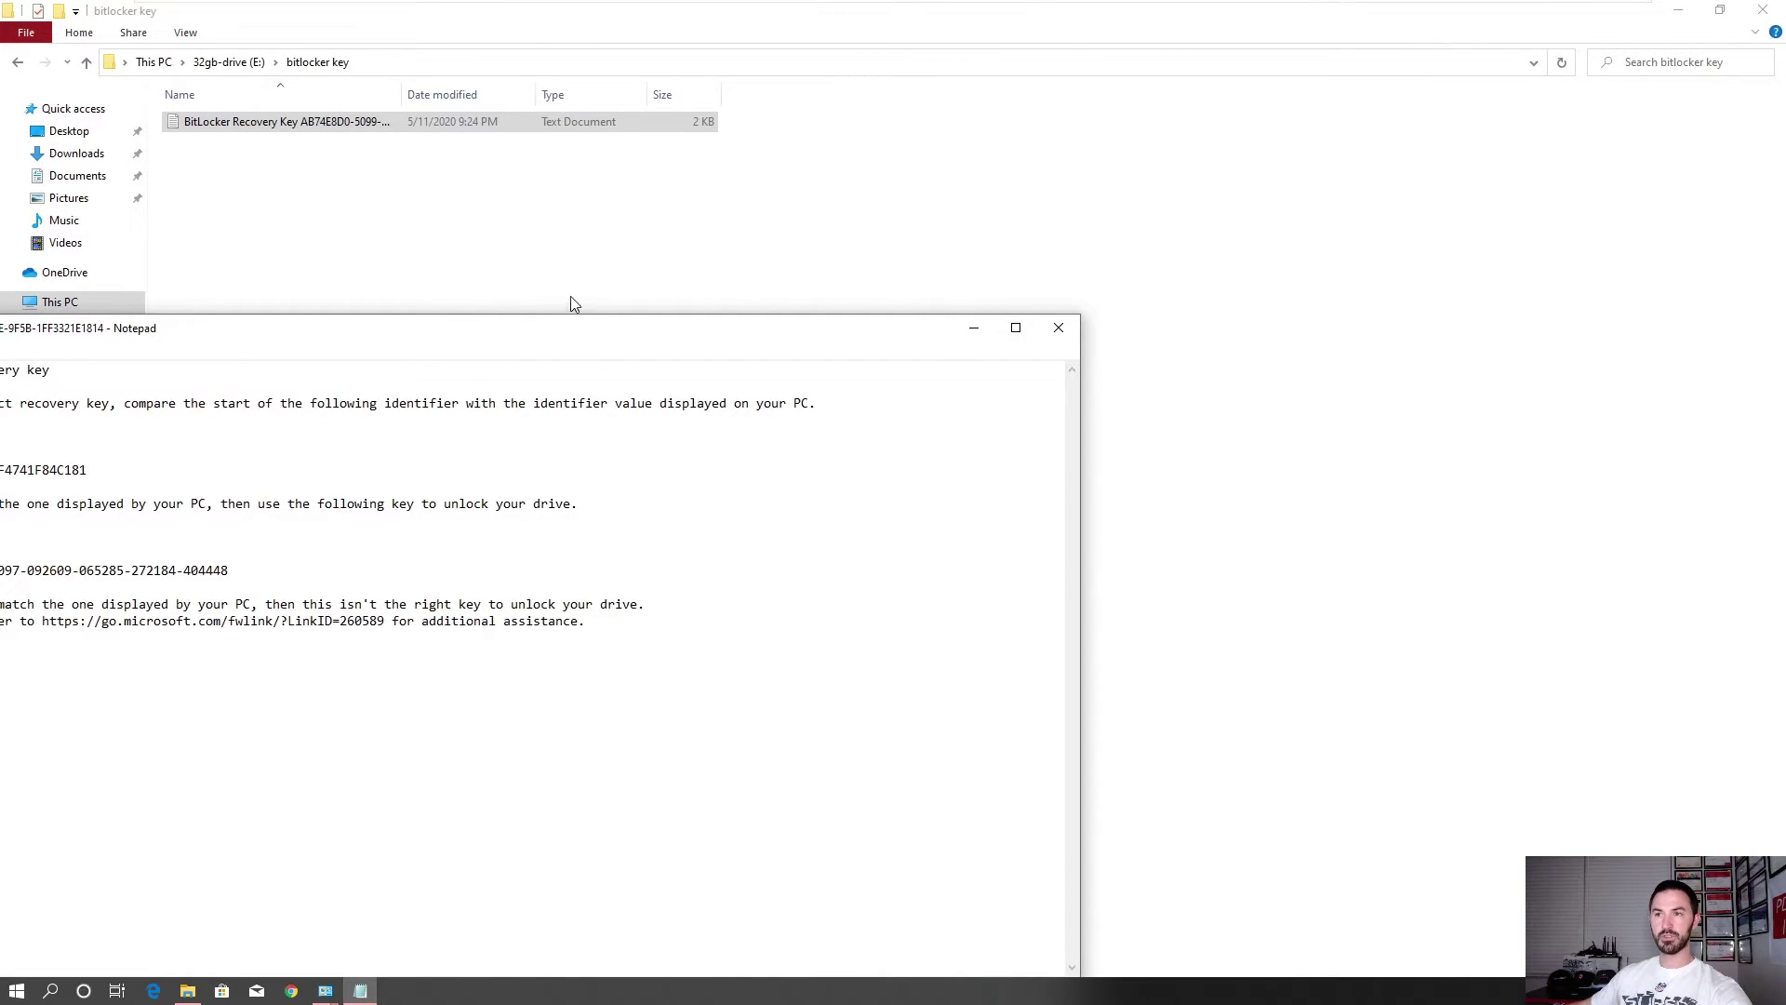
left_click_drag(571, 333, 929, 219)
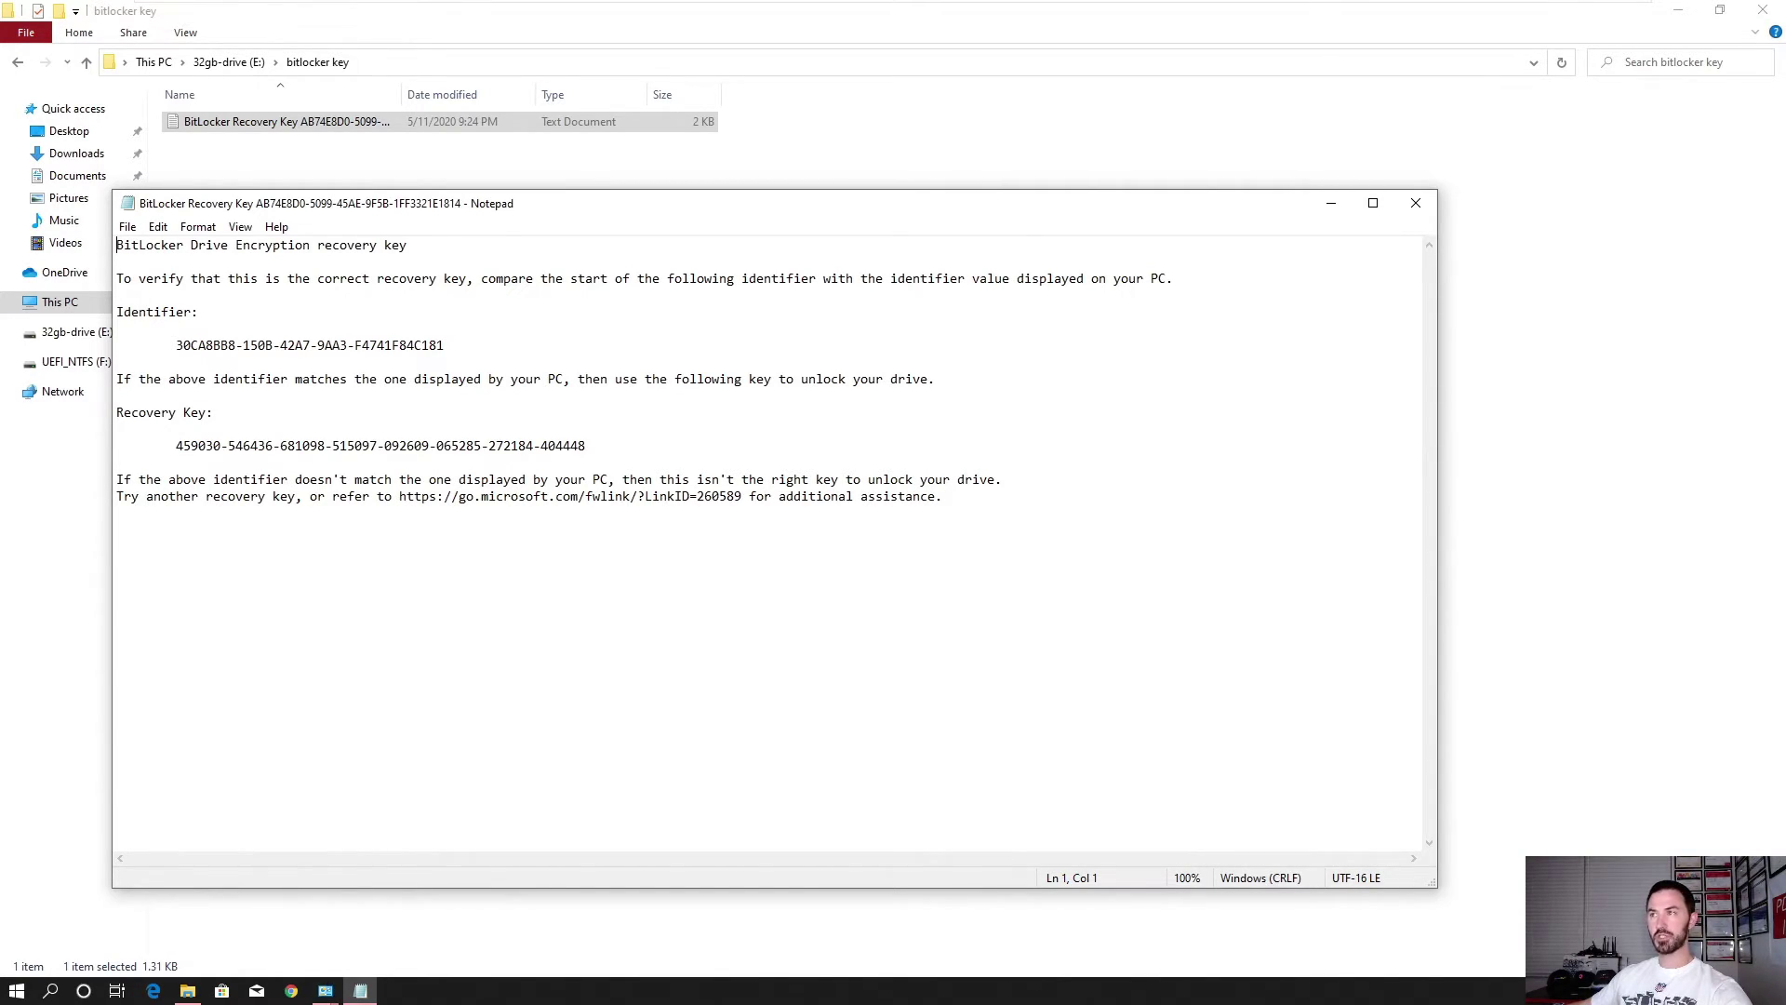
left_click(1414, 205)
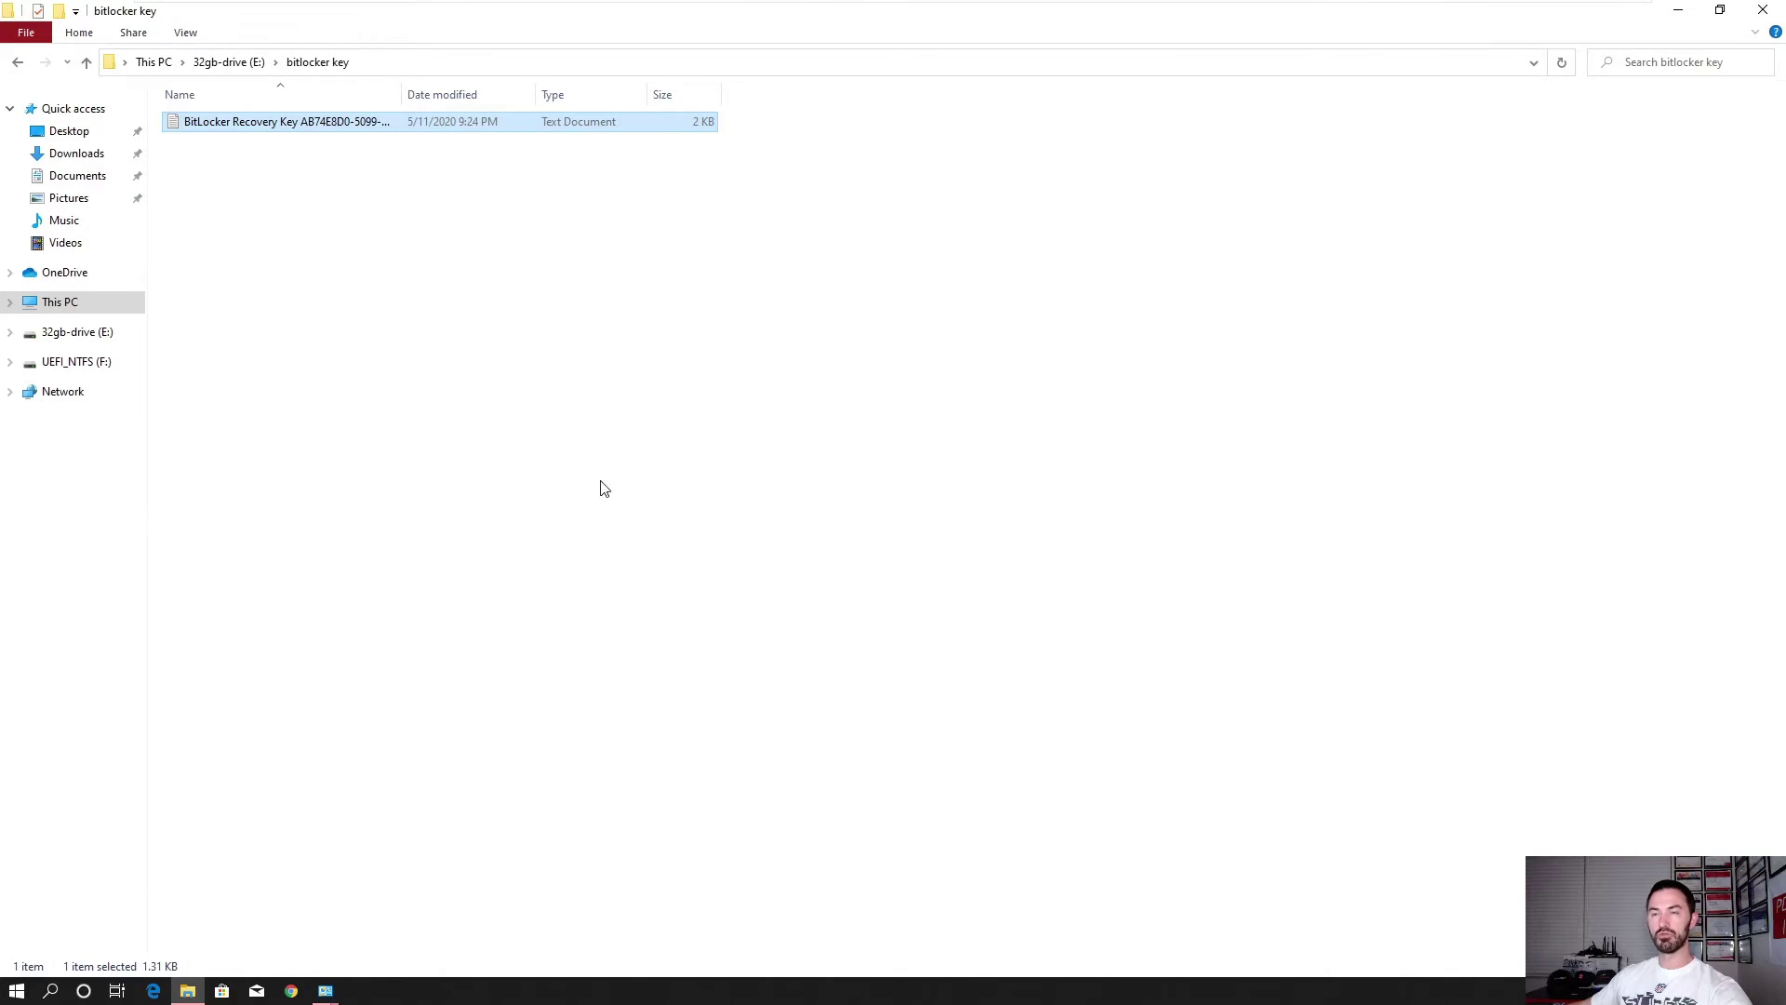
Close File Explorer, show the desktop, and reopen File Explorer on This PC
left_click(1763, 9)
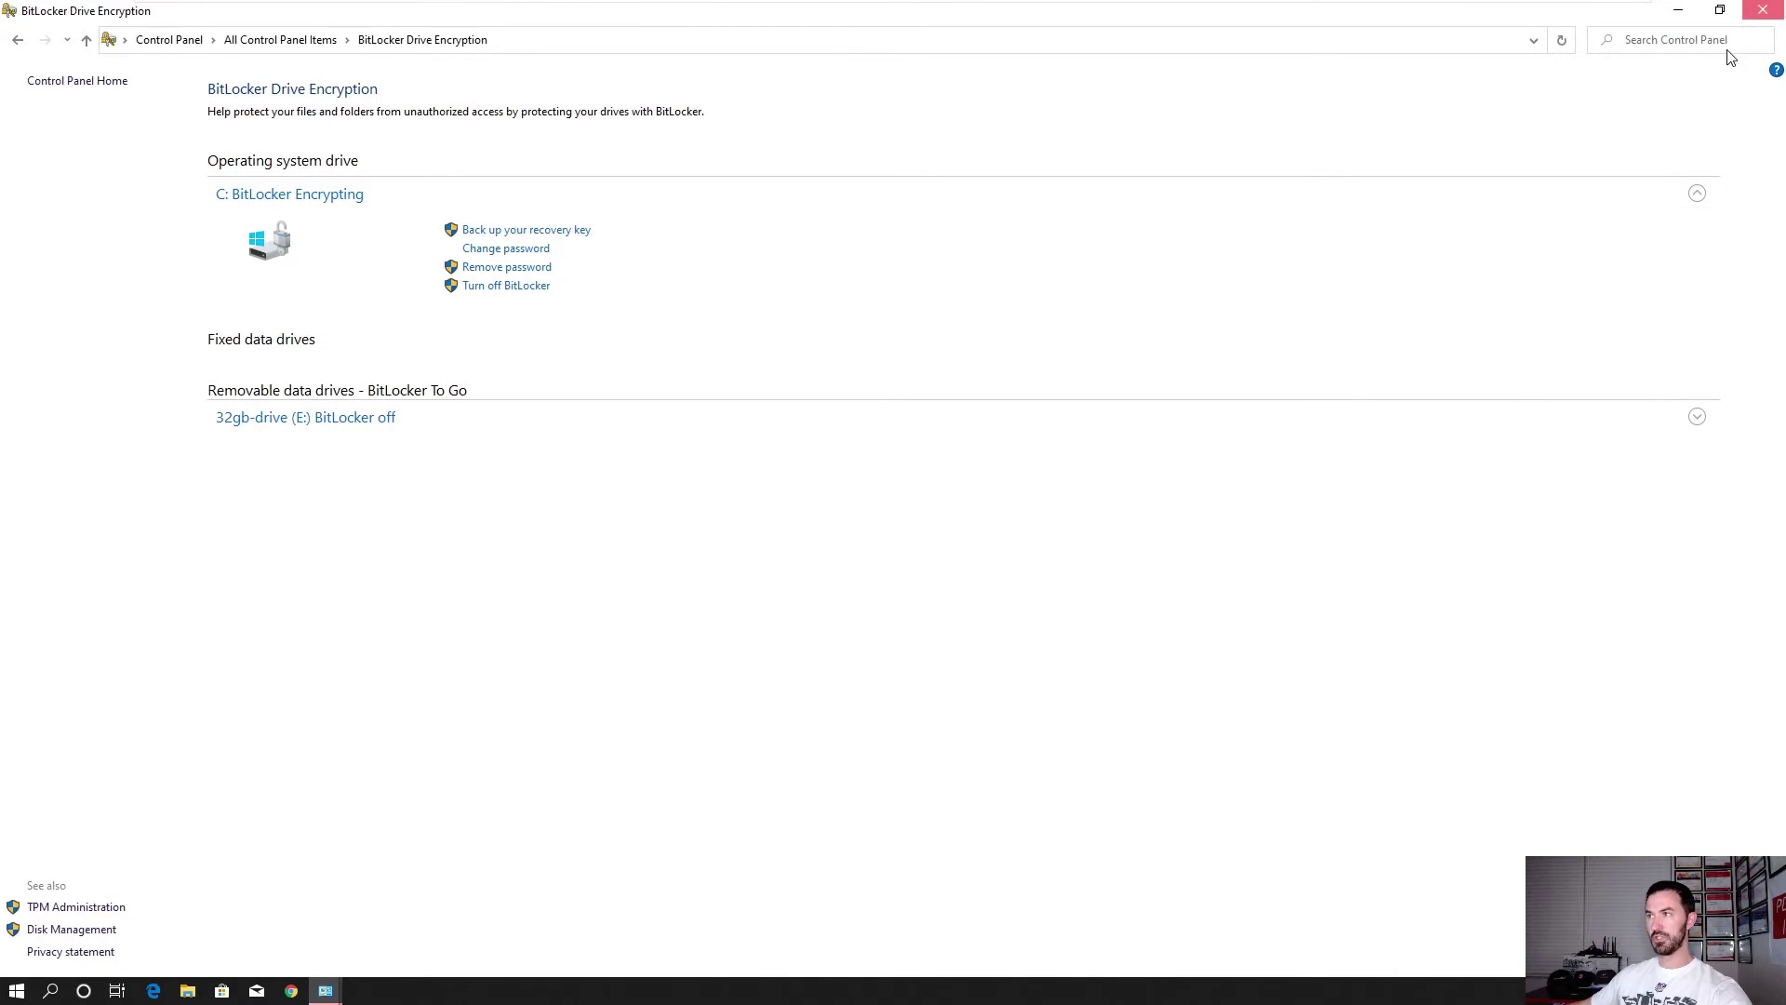
key("super+d")
left_click(187, 989)
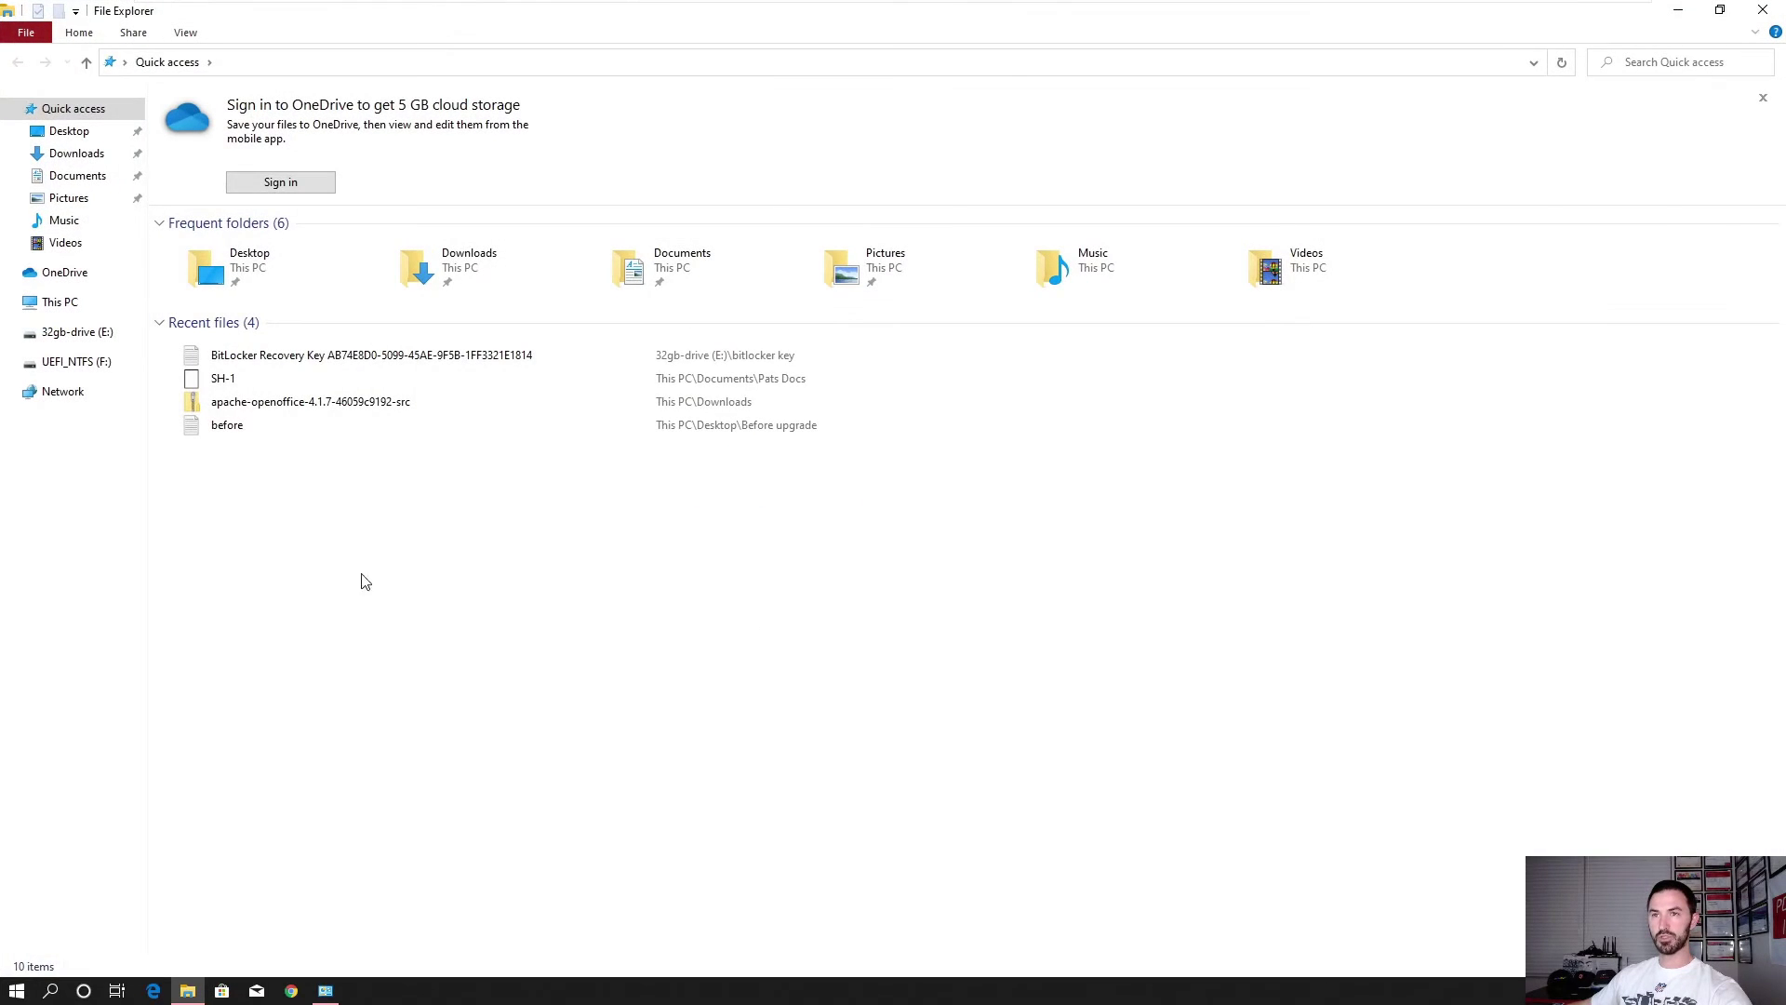
right_click(325, 611)
left_click(52, 306)
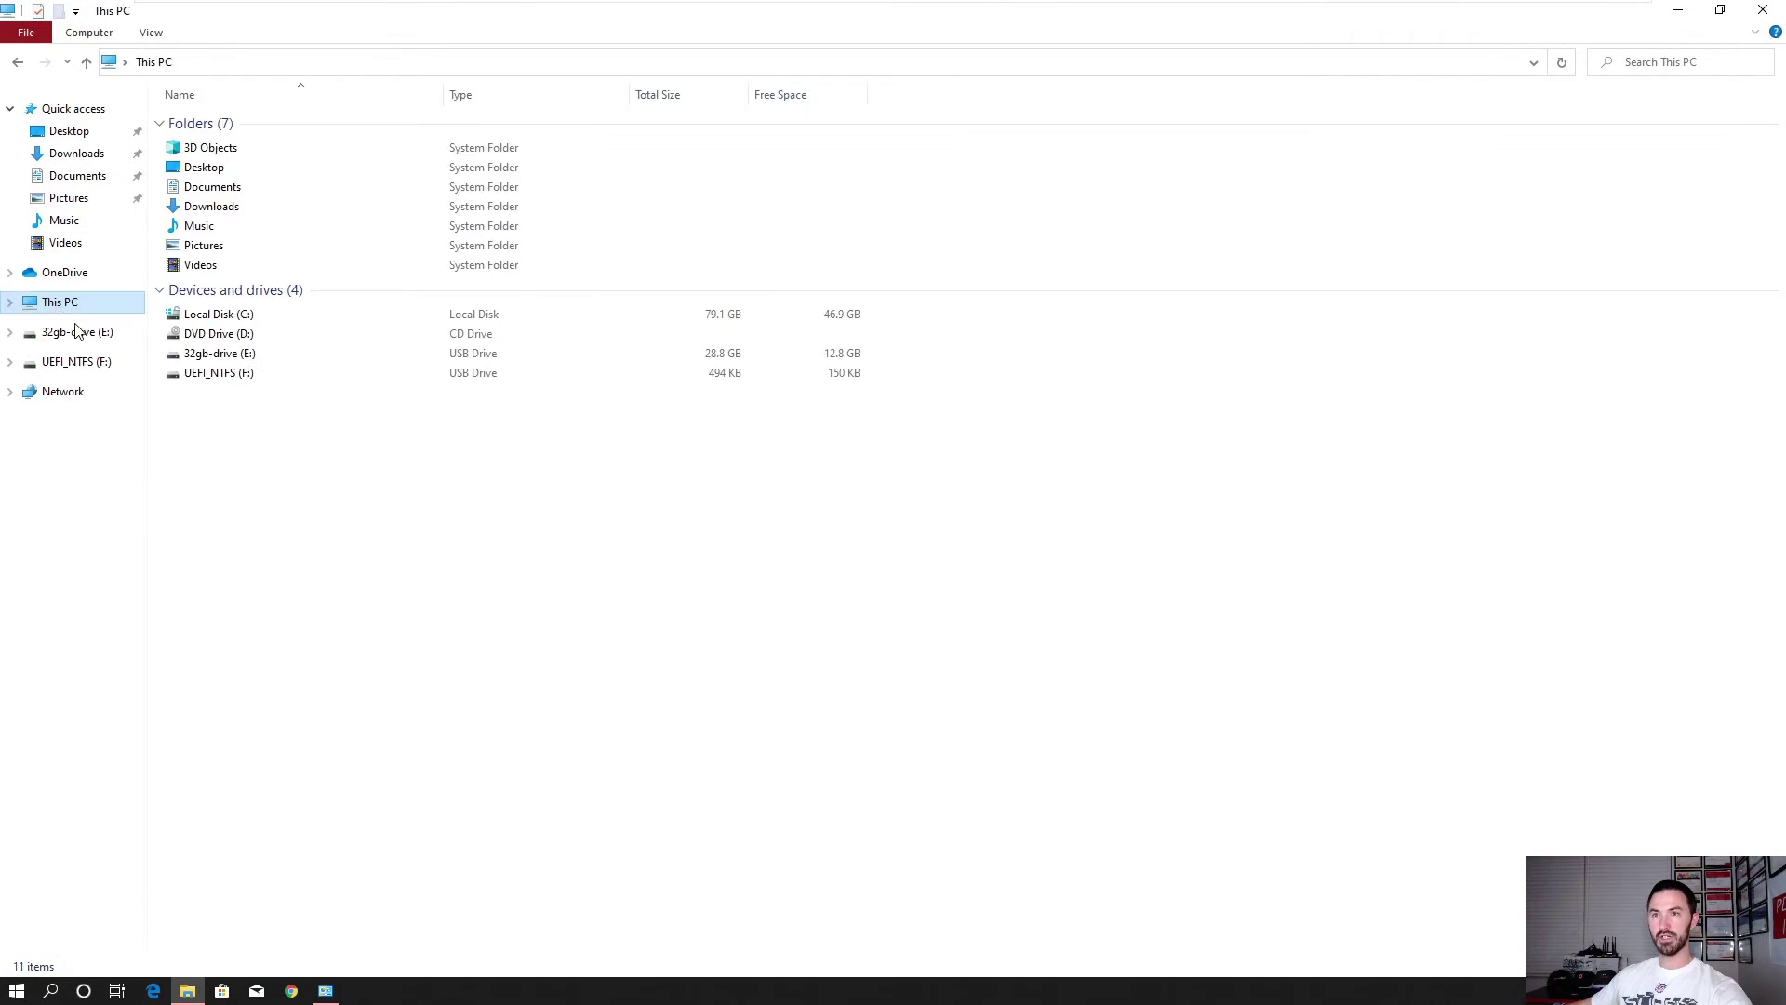
Switch This PC's view from Large icons to Content to Tiles, then clear the drive selection
right_click(423, 524)
mouse_move(521, 539)
left_click(735, 559)
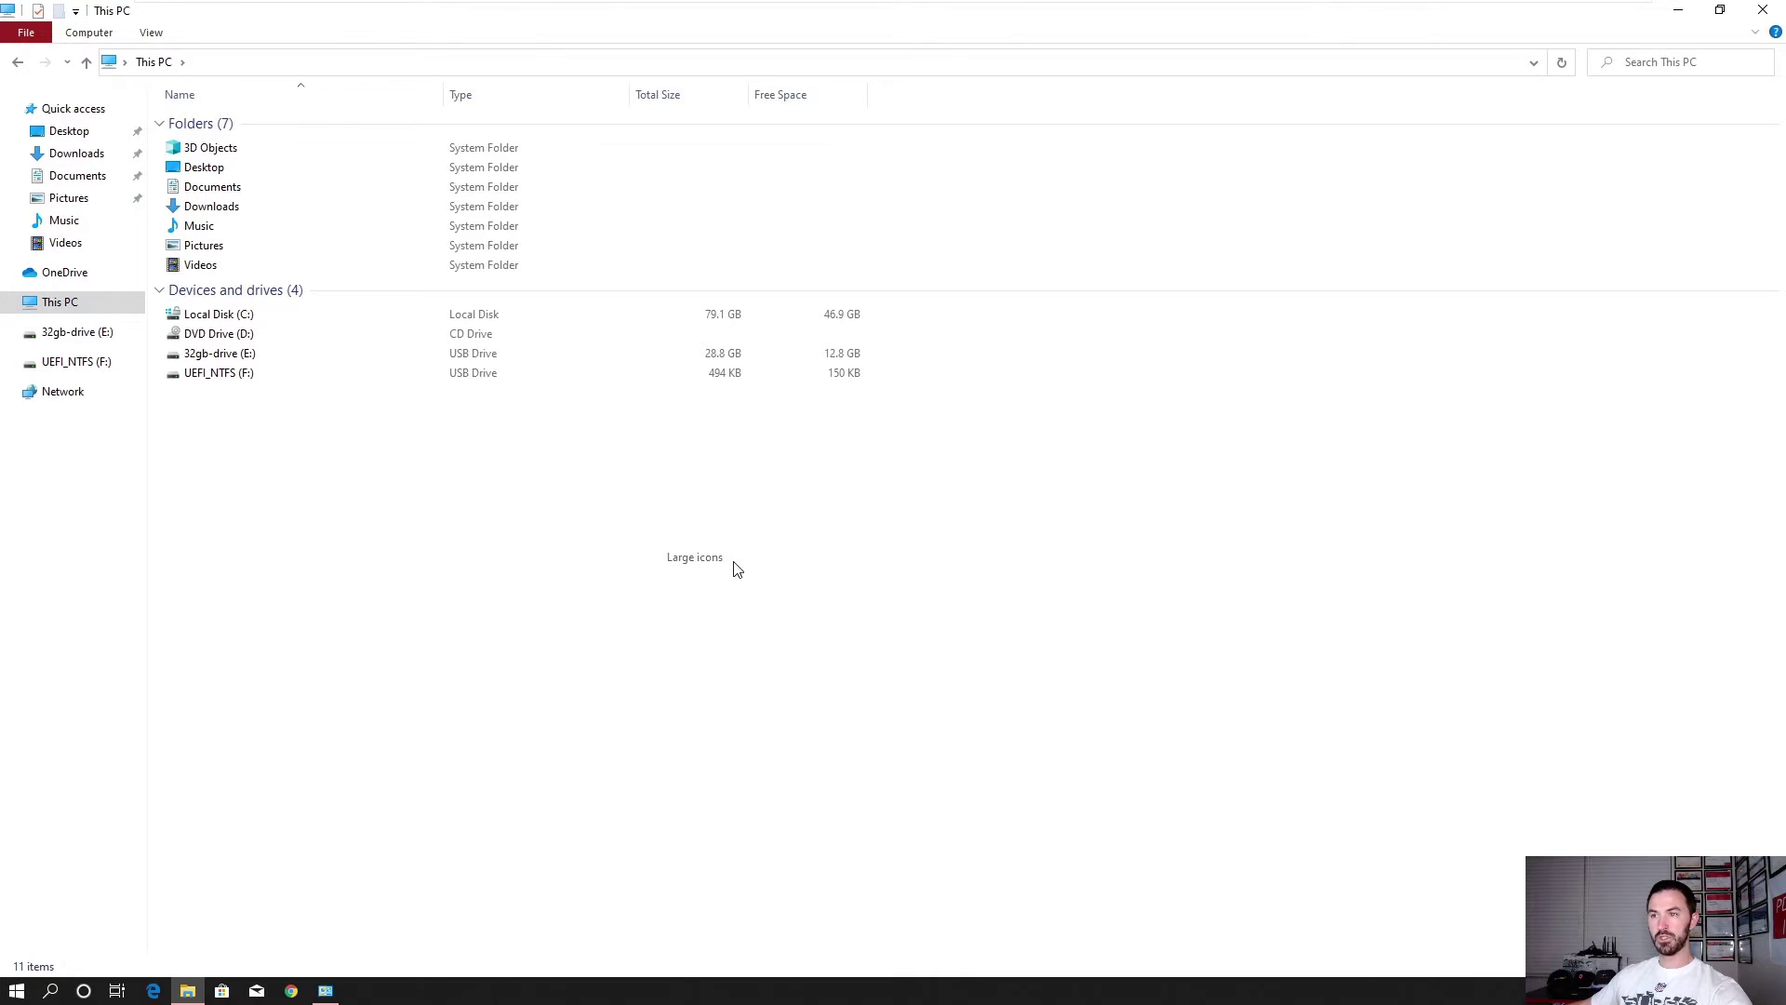
right_click(481, 518)
mouse_move(581, 535)
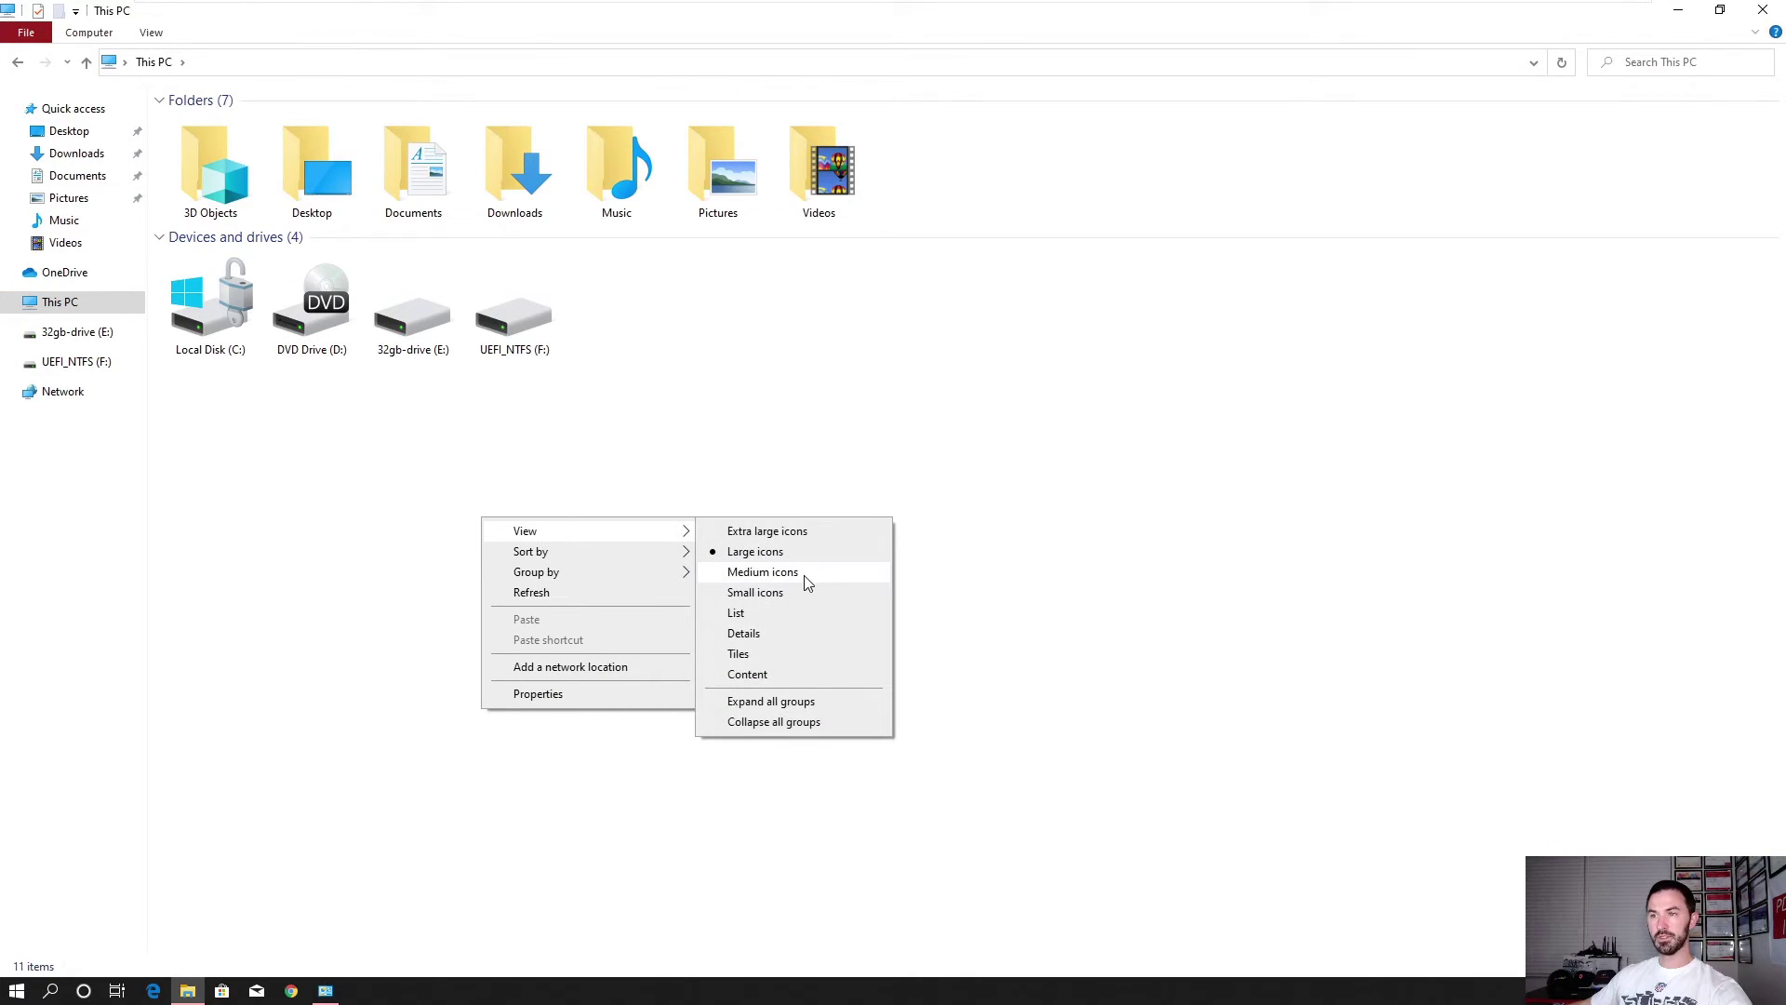
left_click(770, 674)
right_click(667, 770)
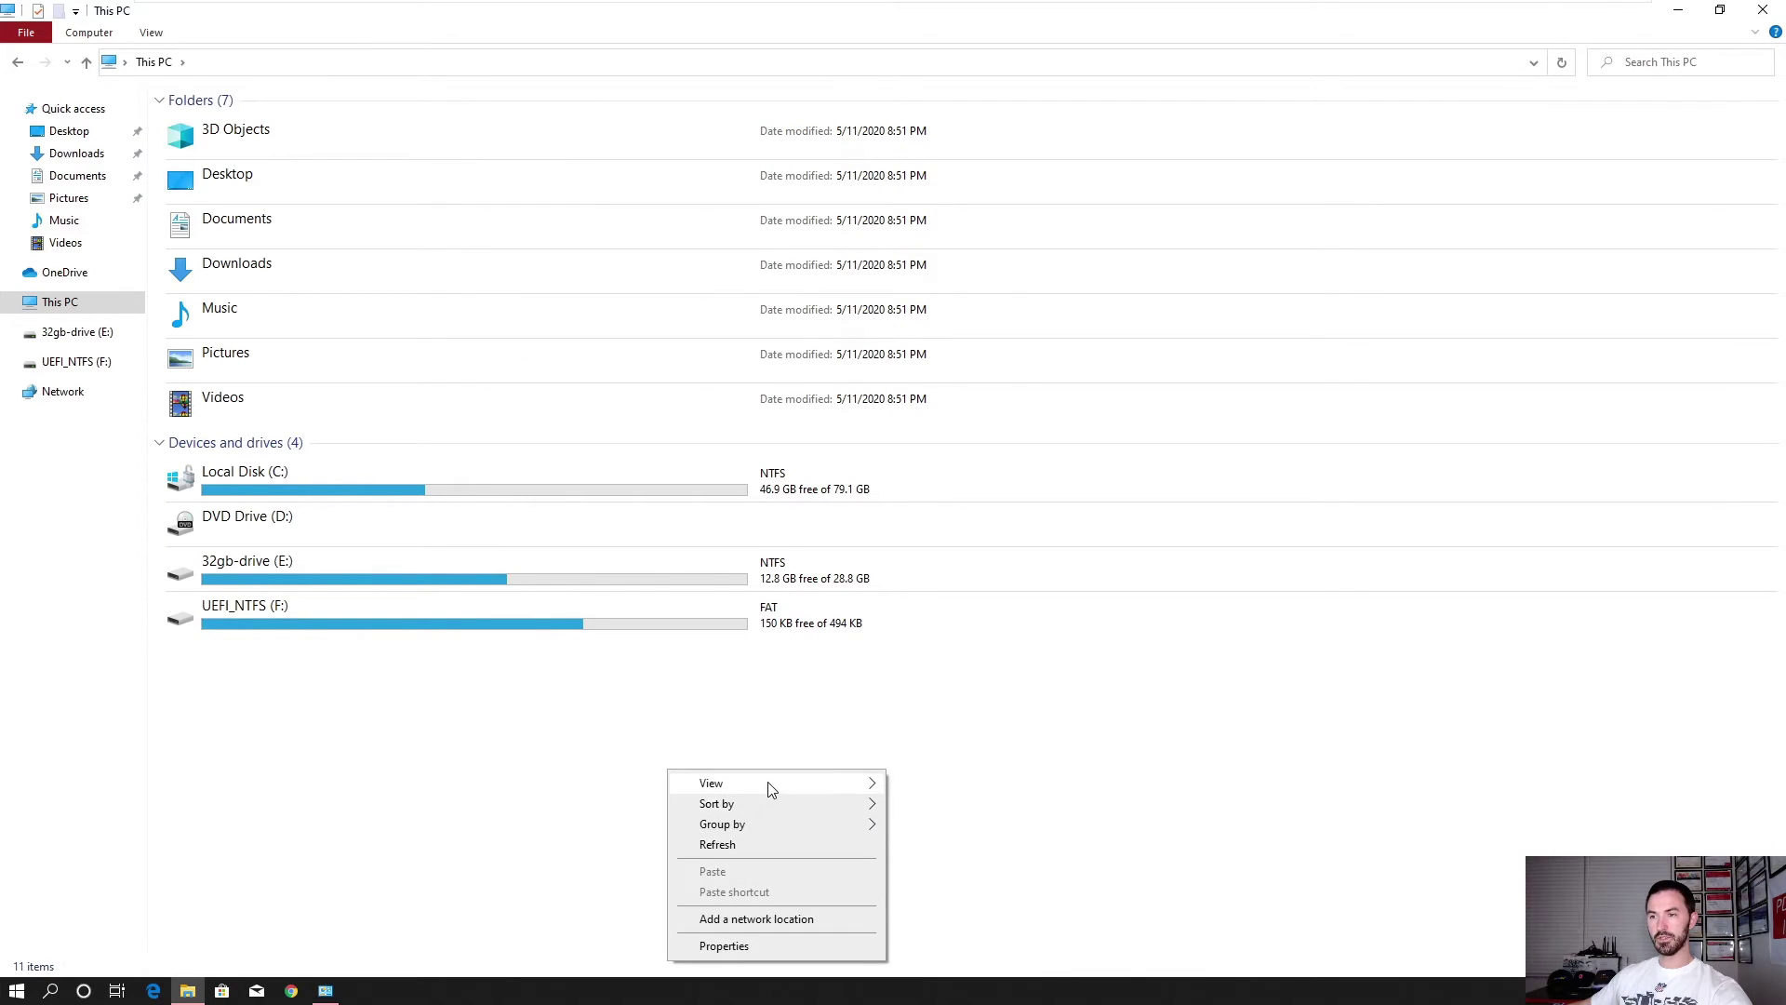
mouse_move(809, 804)
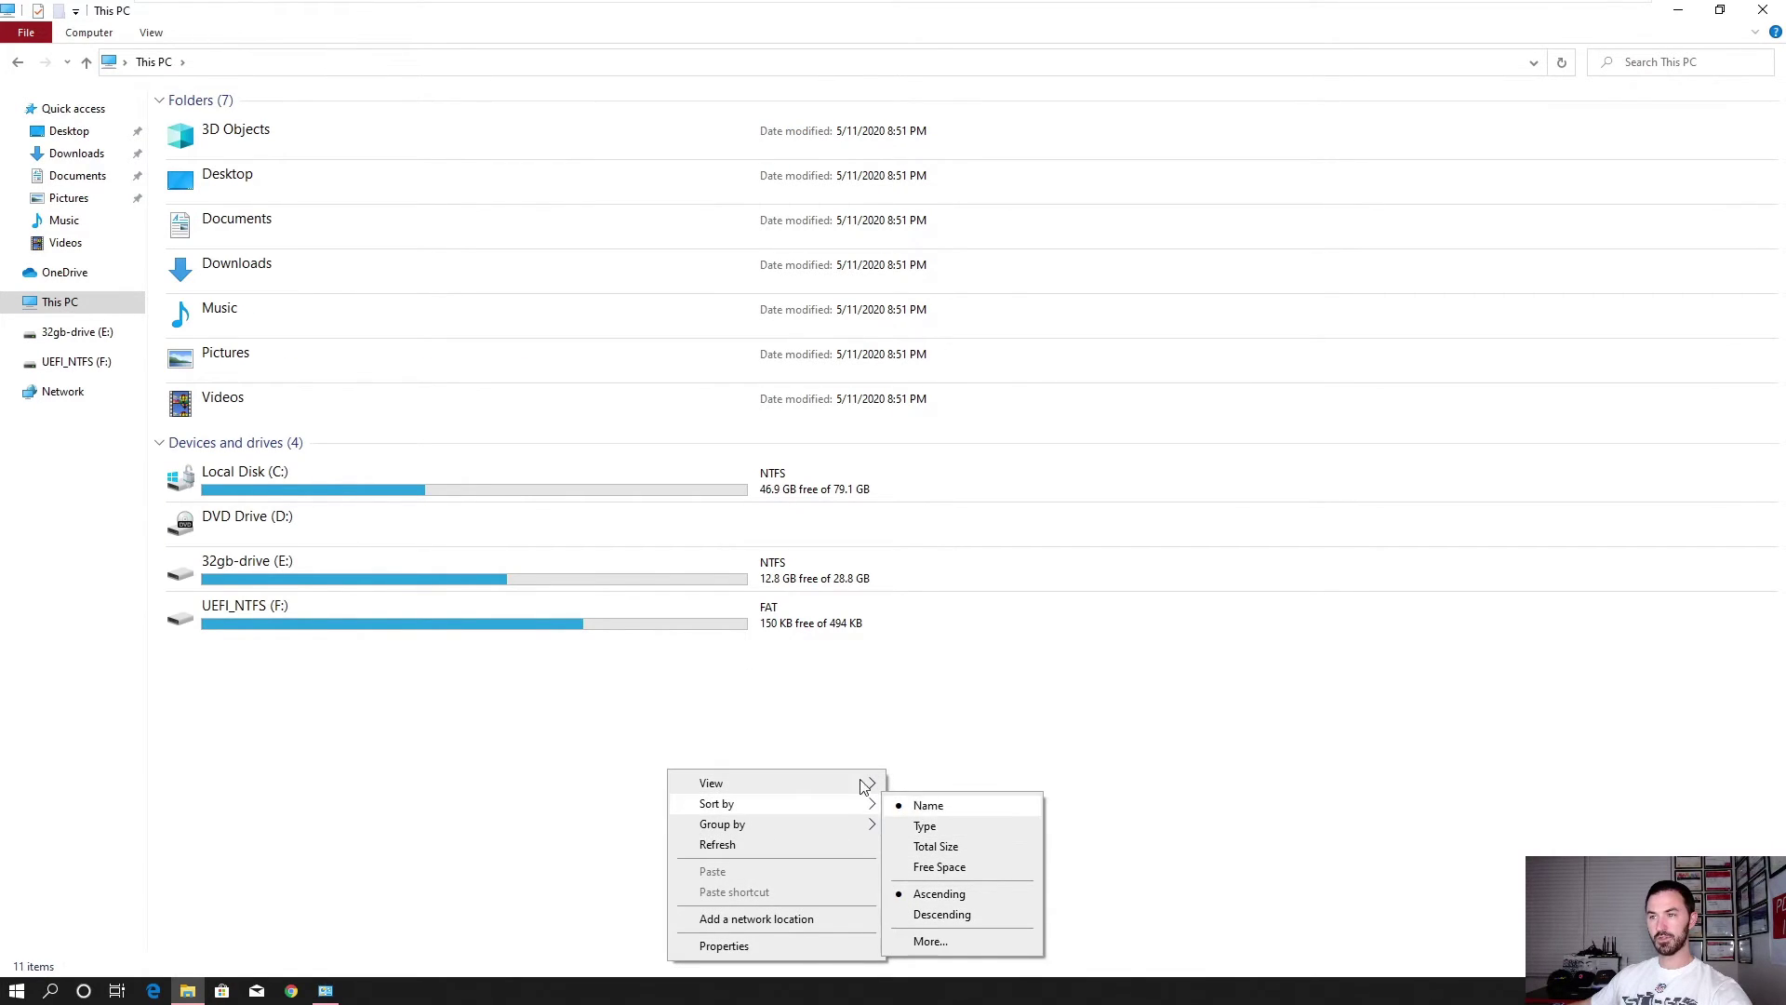
mouse_move(849, 782)
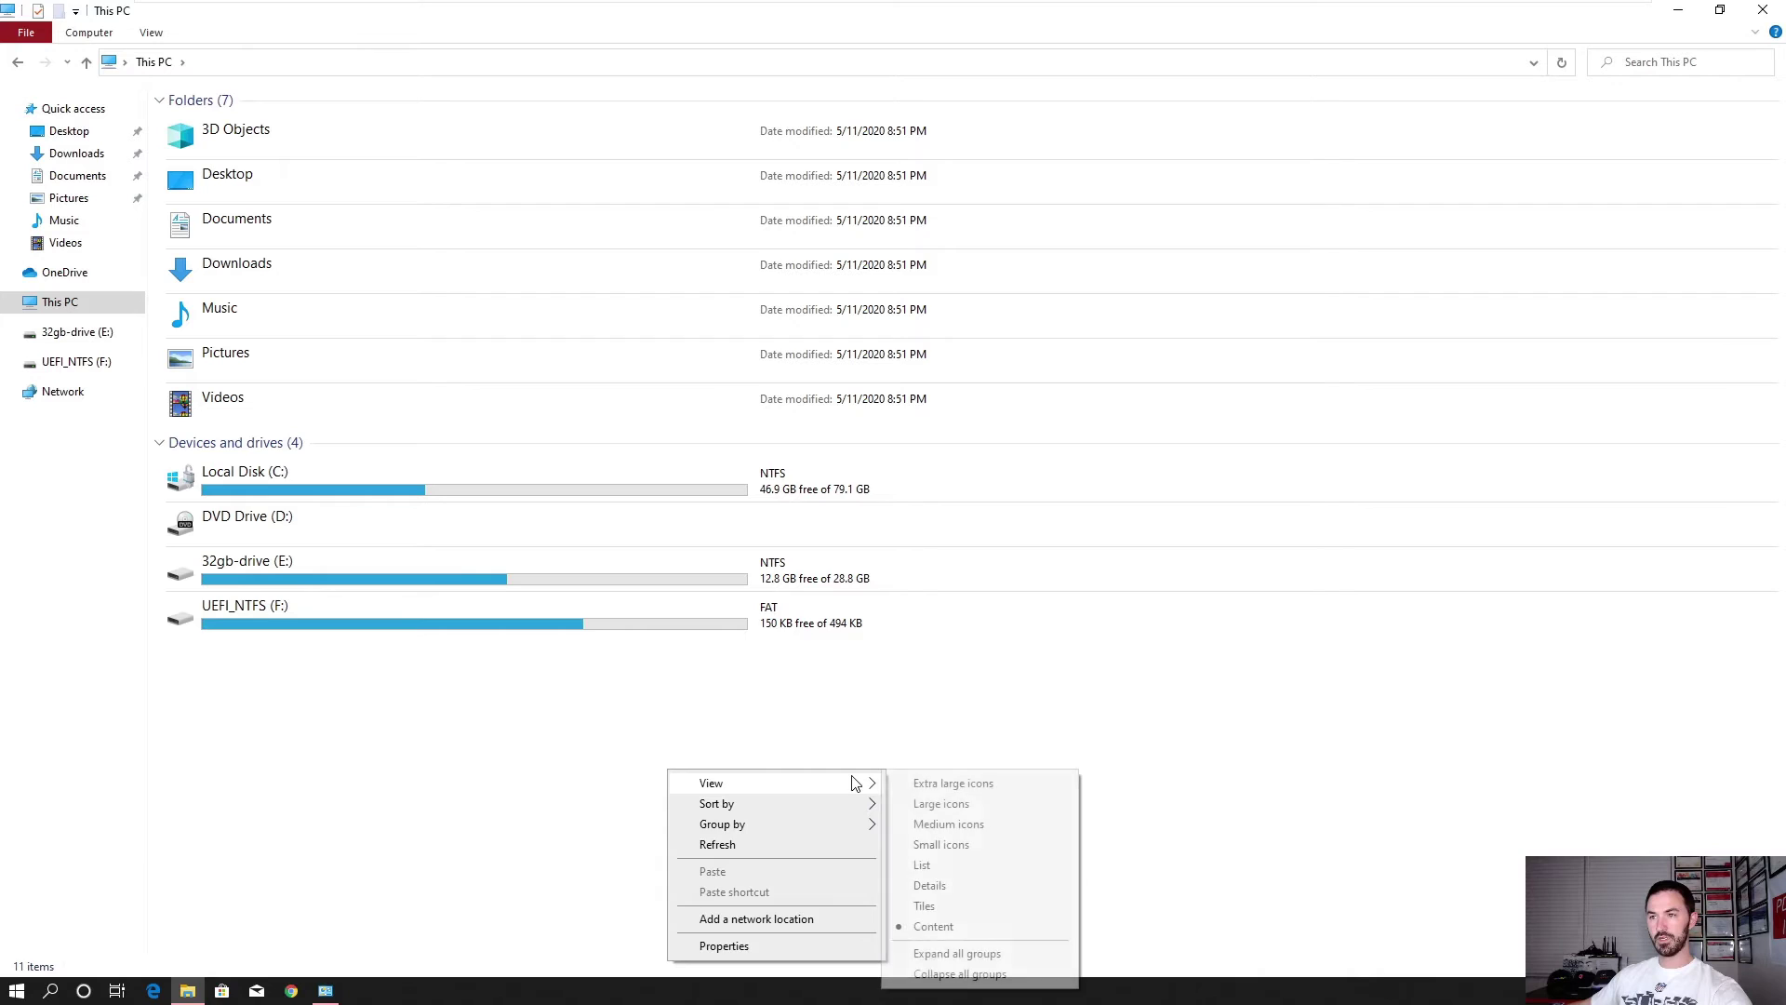
left_click(928, 906)
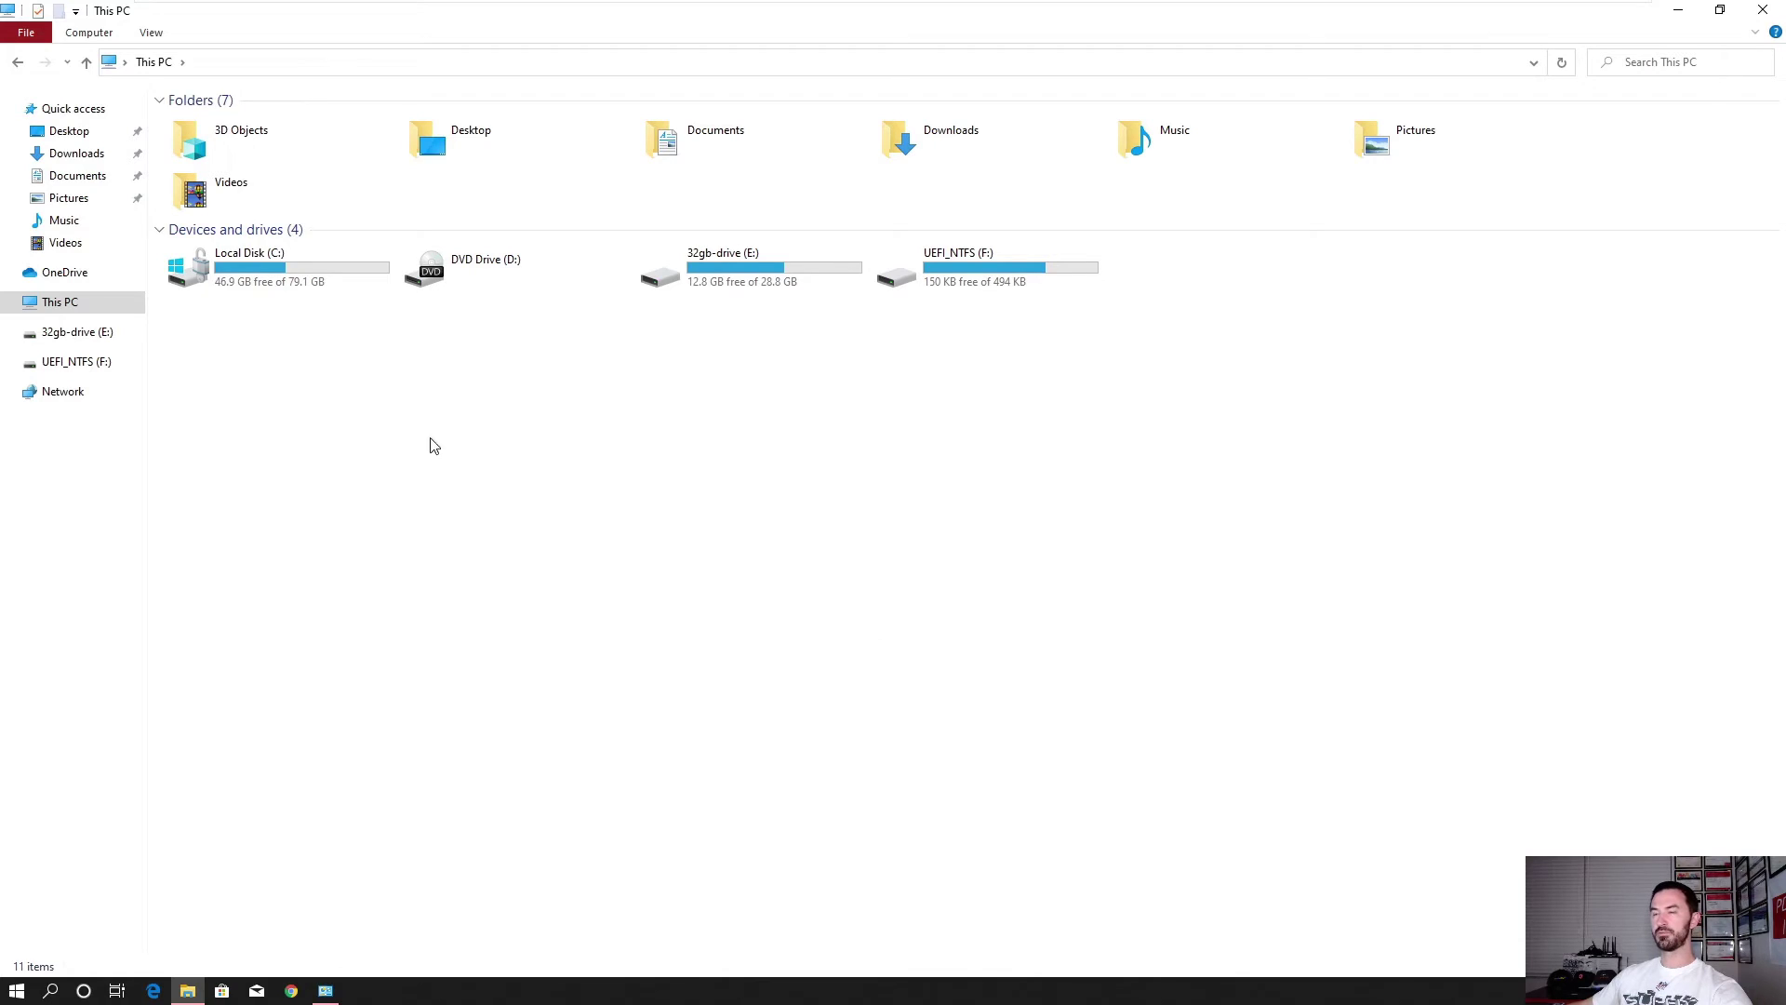
left_click(296, 286)
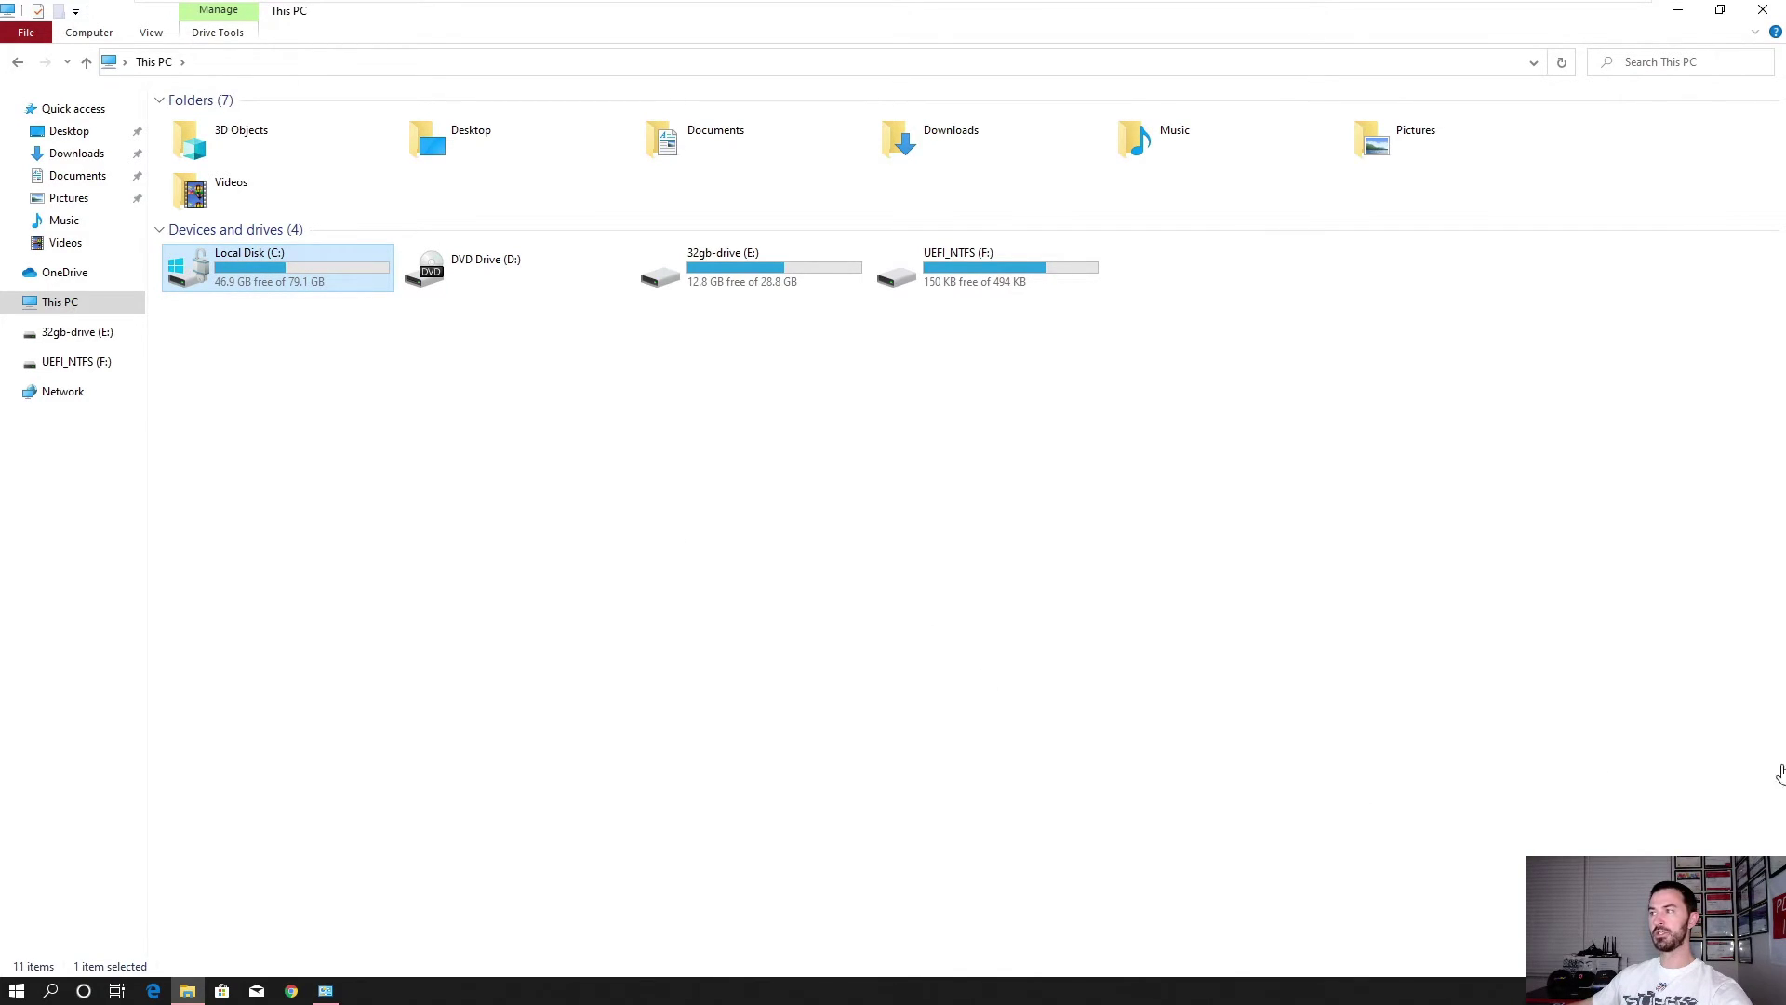
left_click(1284, 763)
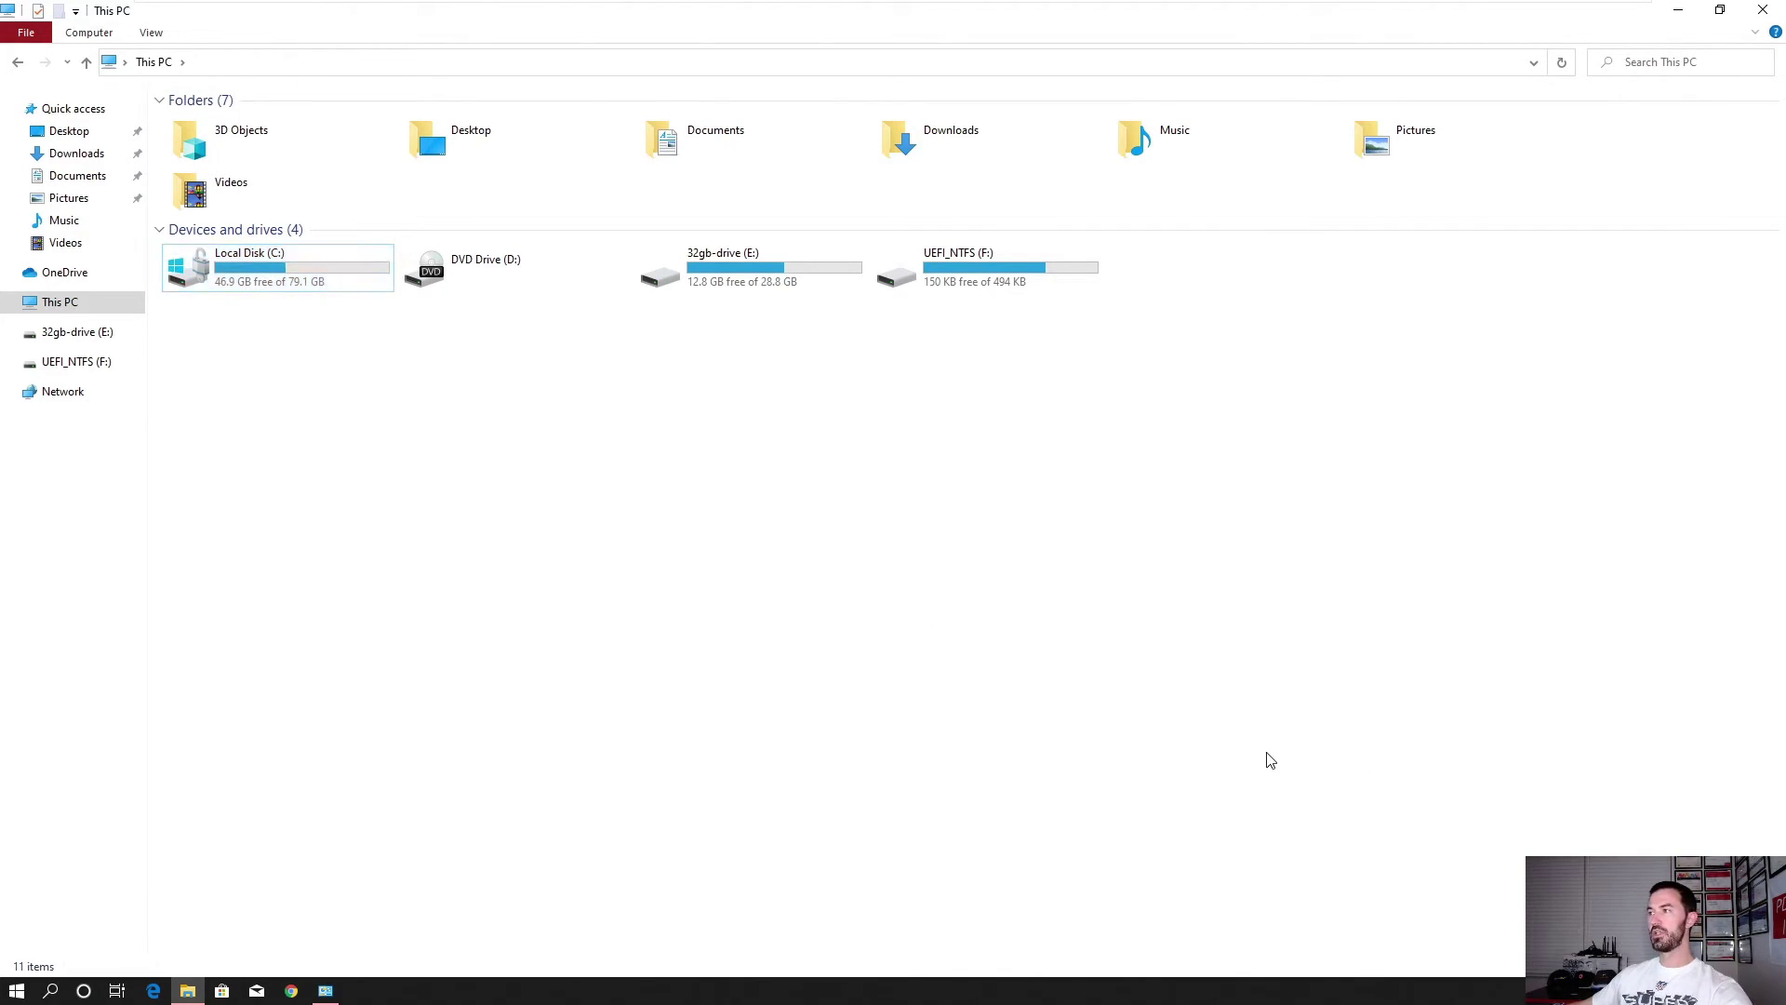
Close the This PC window and the BitLocker Drive Encryption window
left_click(1765, 10)
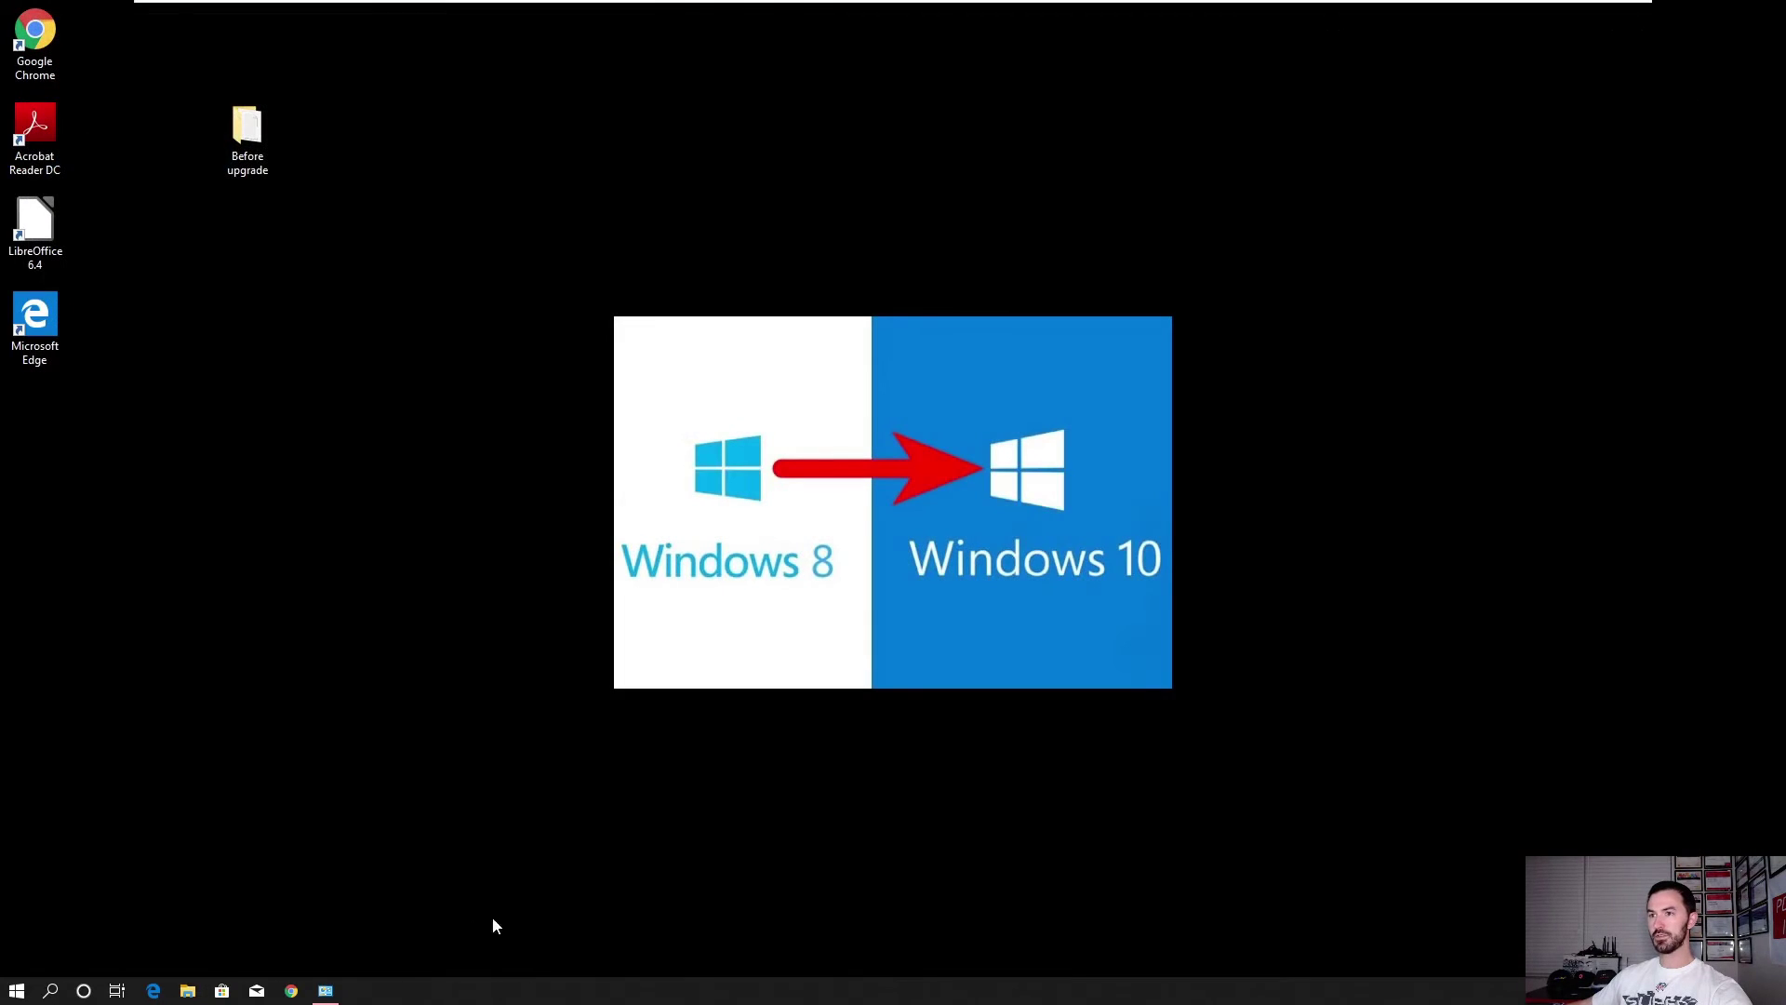
left_click(325, 990)
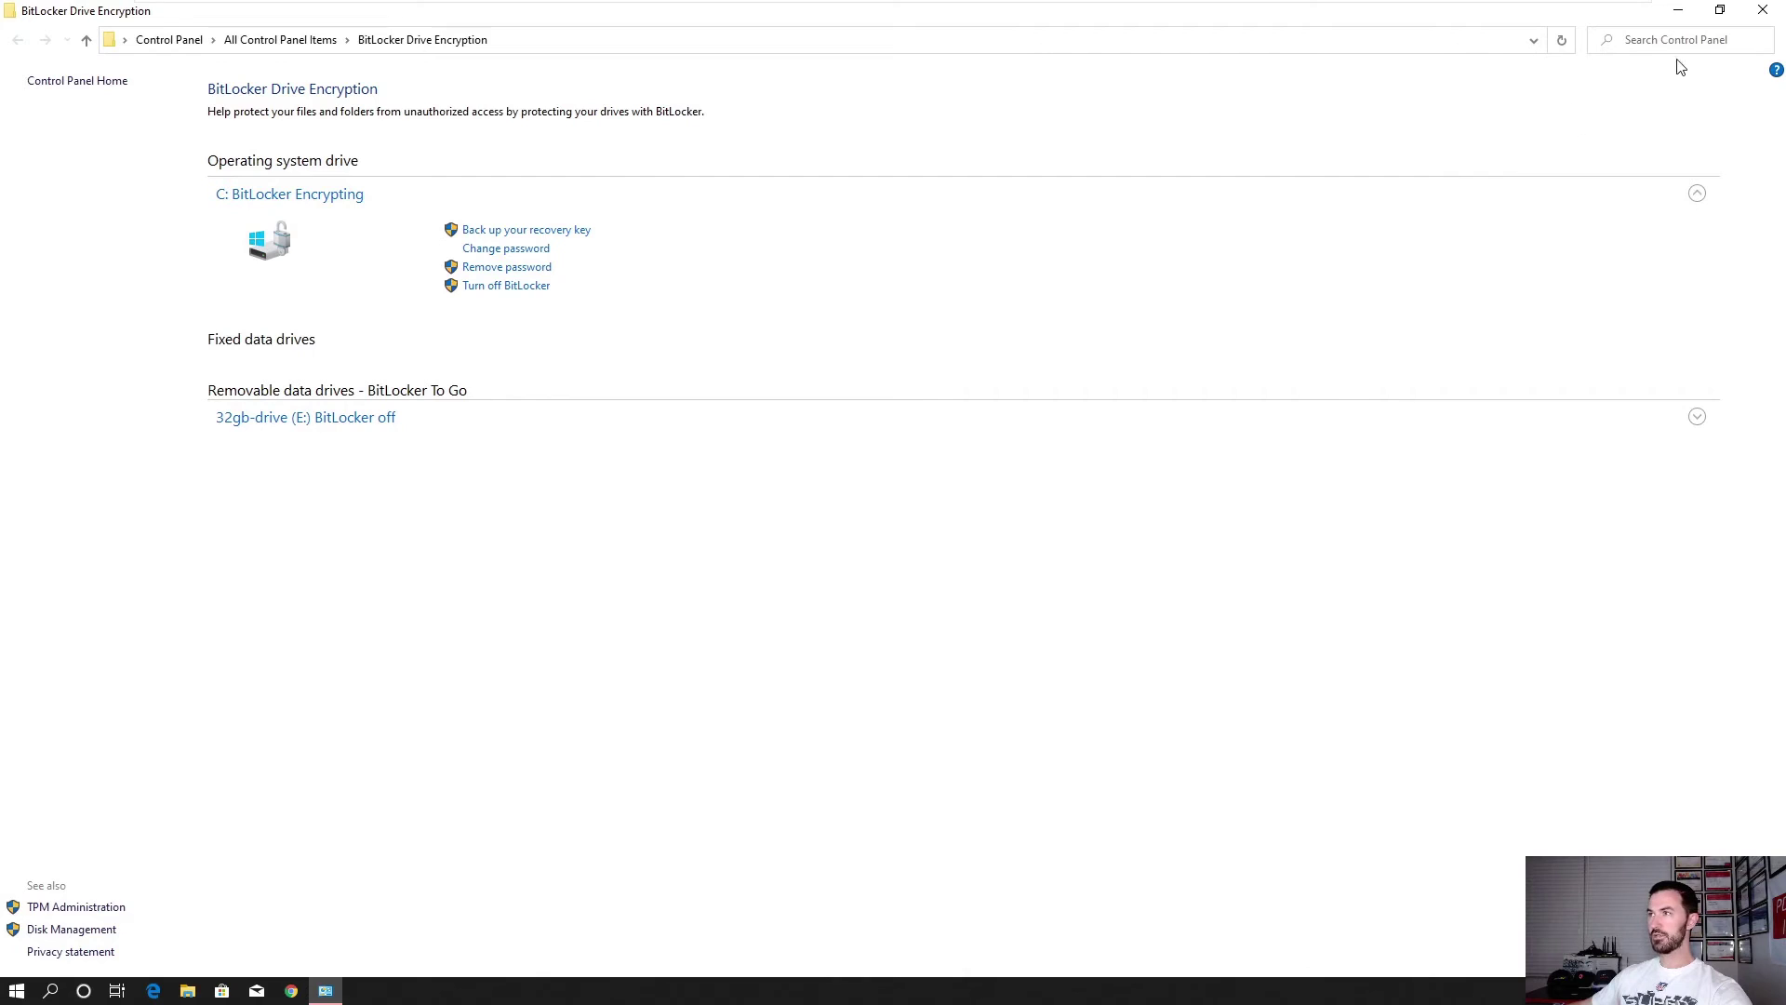
left_click(1760, 14)
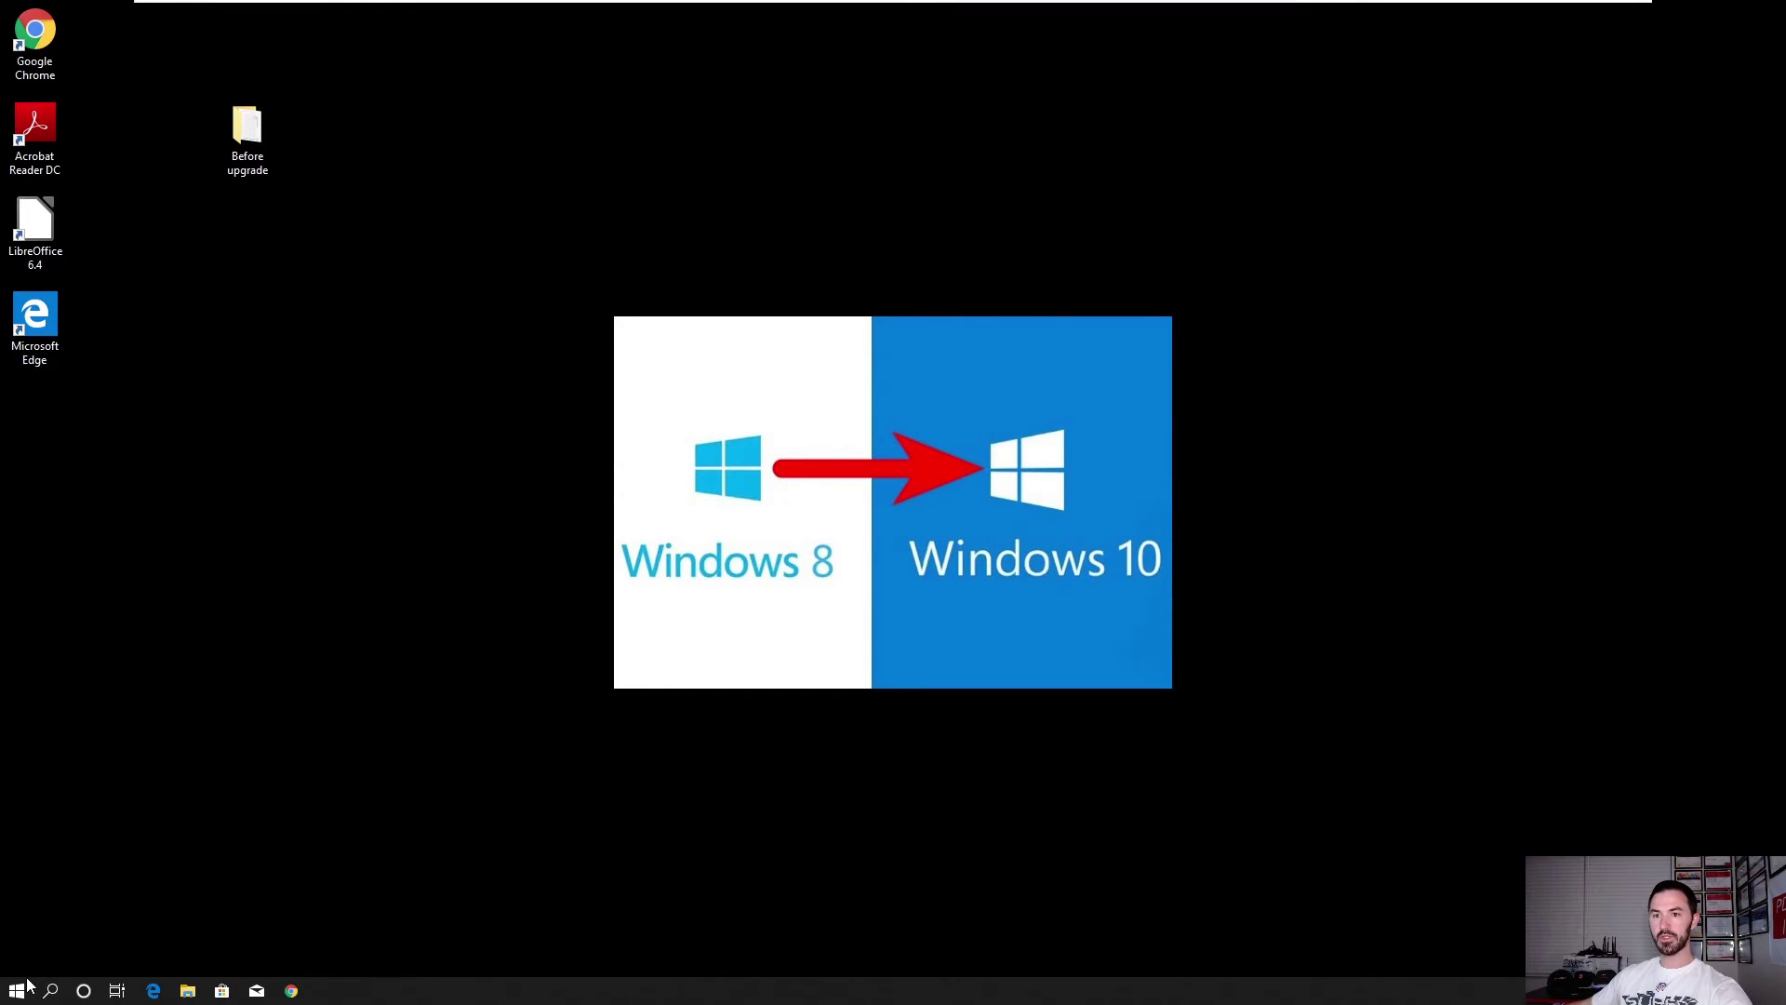
Restart the computer from the Start button's Shut down or sign out menu
right_click(18, 988)
mouse_move(104, 941)
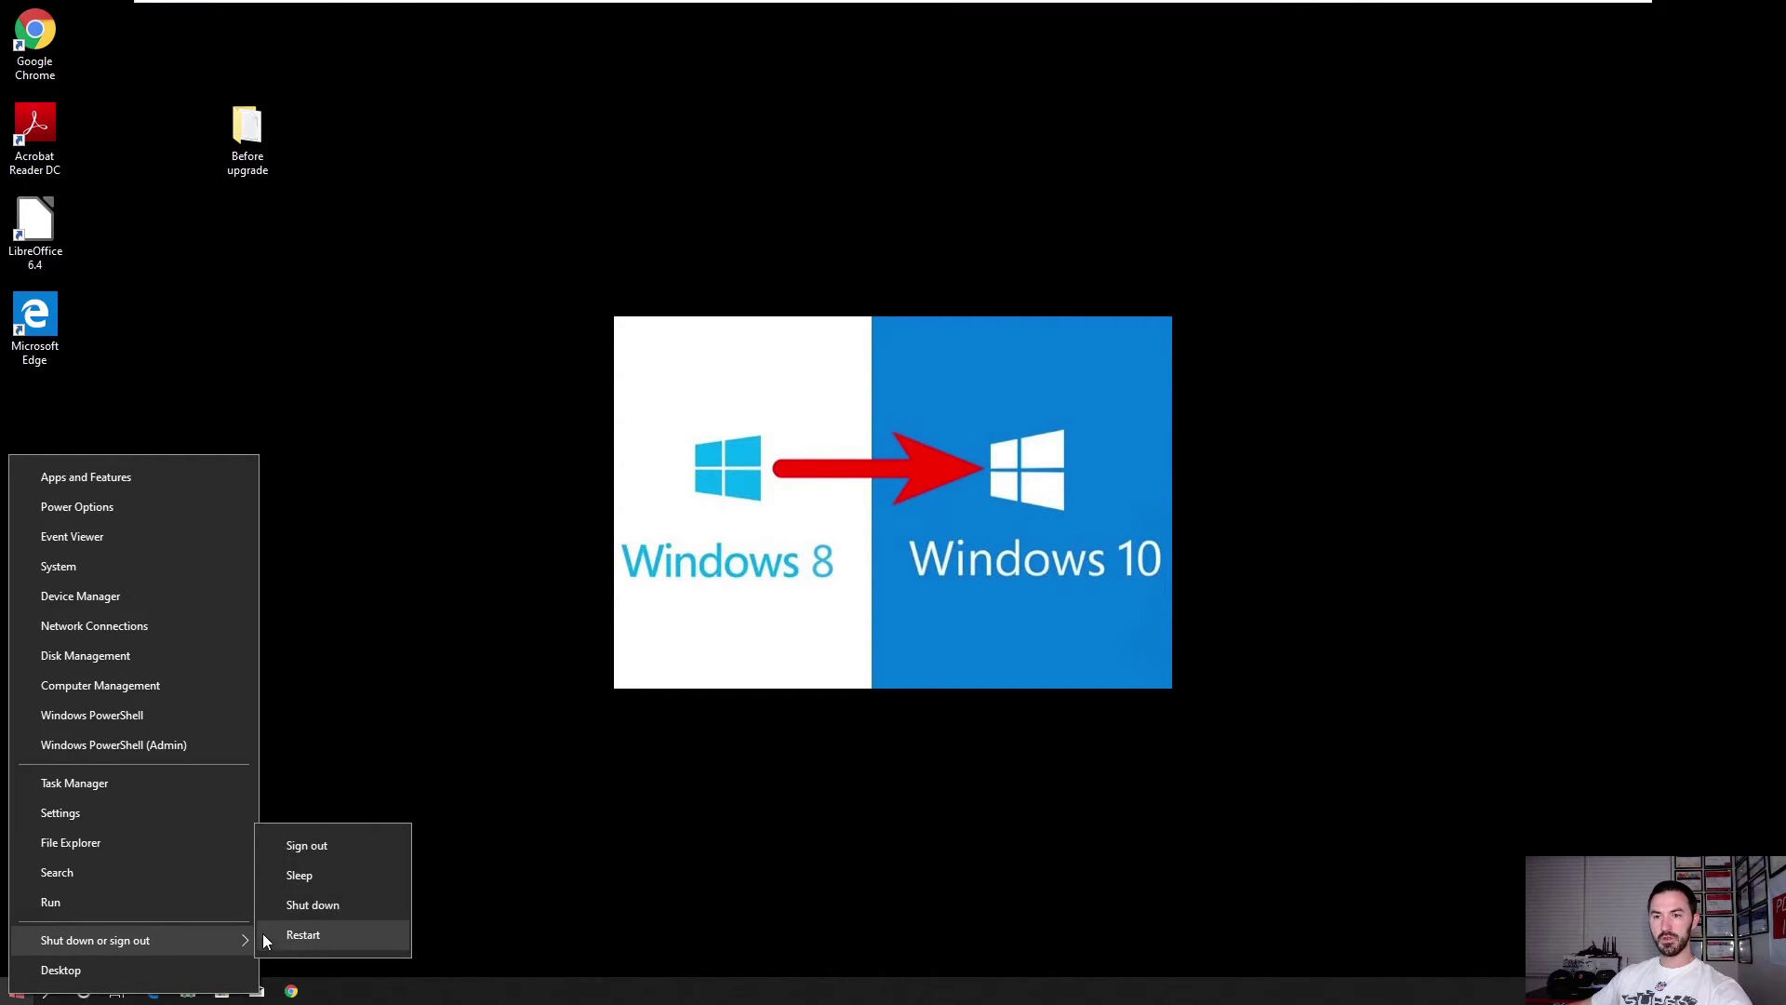
left_click(301, 932)
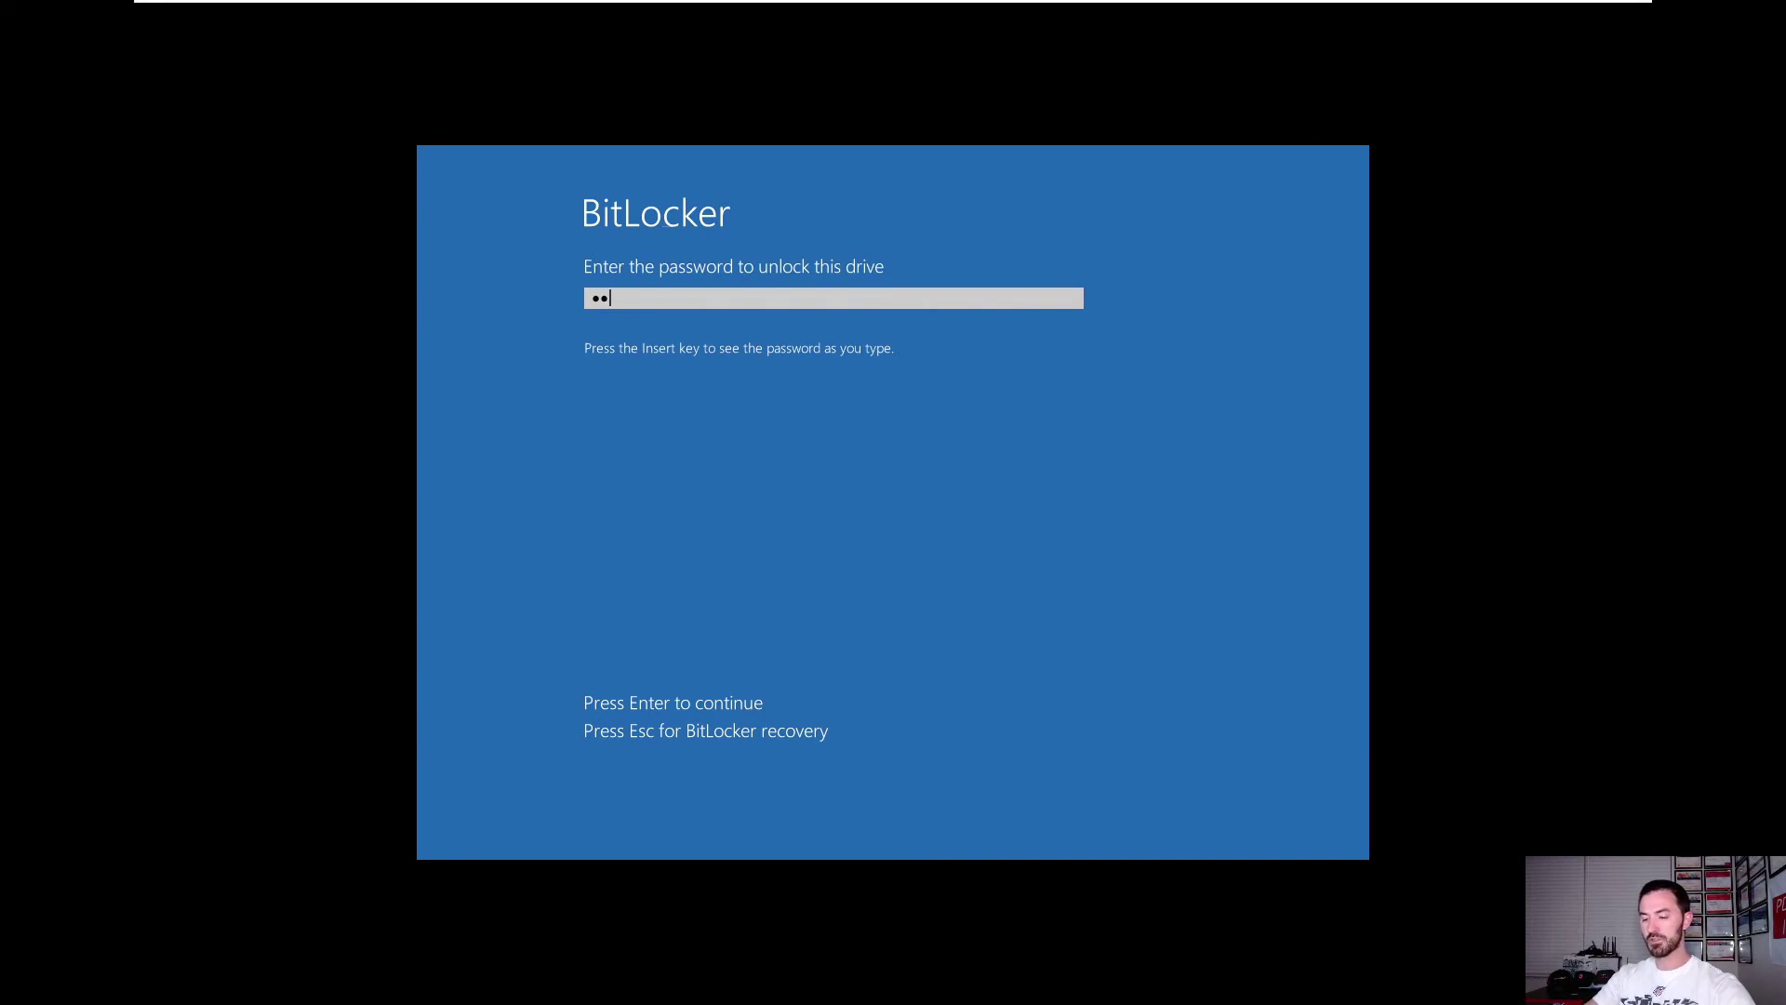
Enter the BitLocker password at the pre-boot screen to unlock the drive and start Windows
type("***********")
key("Return")
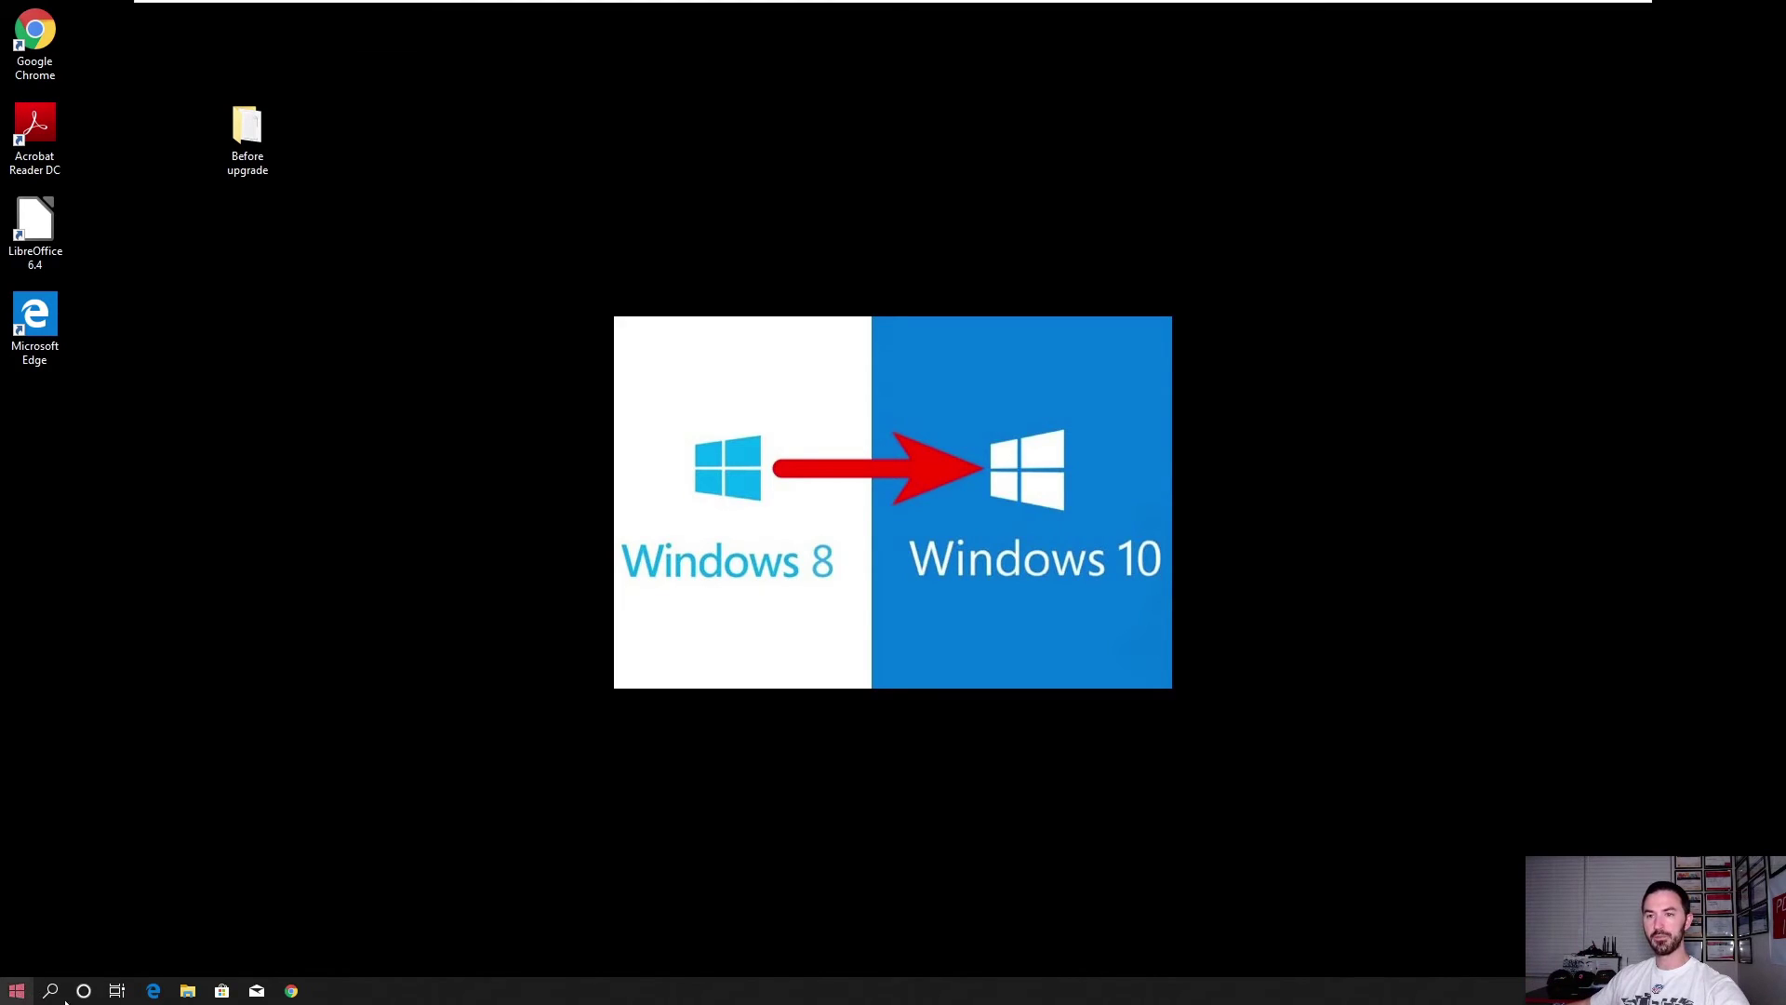
Open Manage BitLocker for Local Disk (C:) from This PC, then minimize File Explorer
left_click(187, 991)
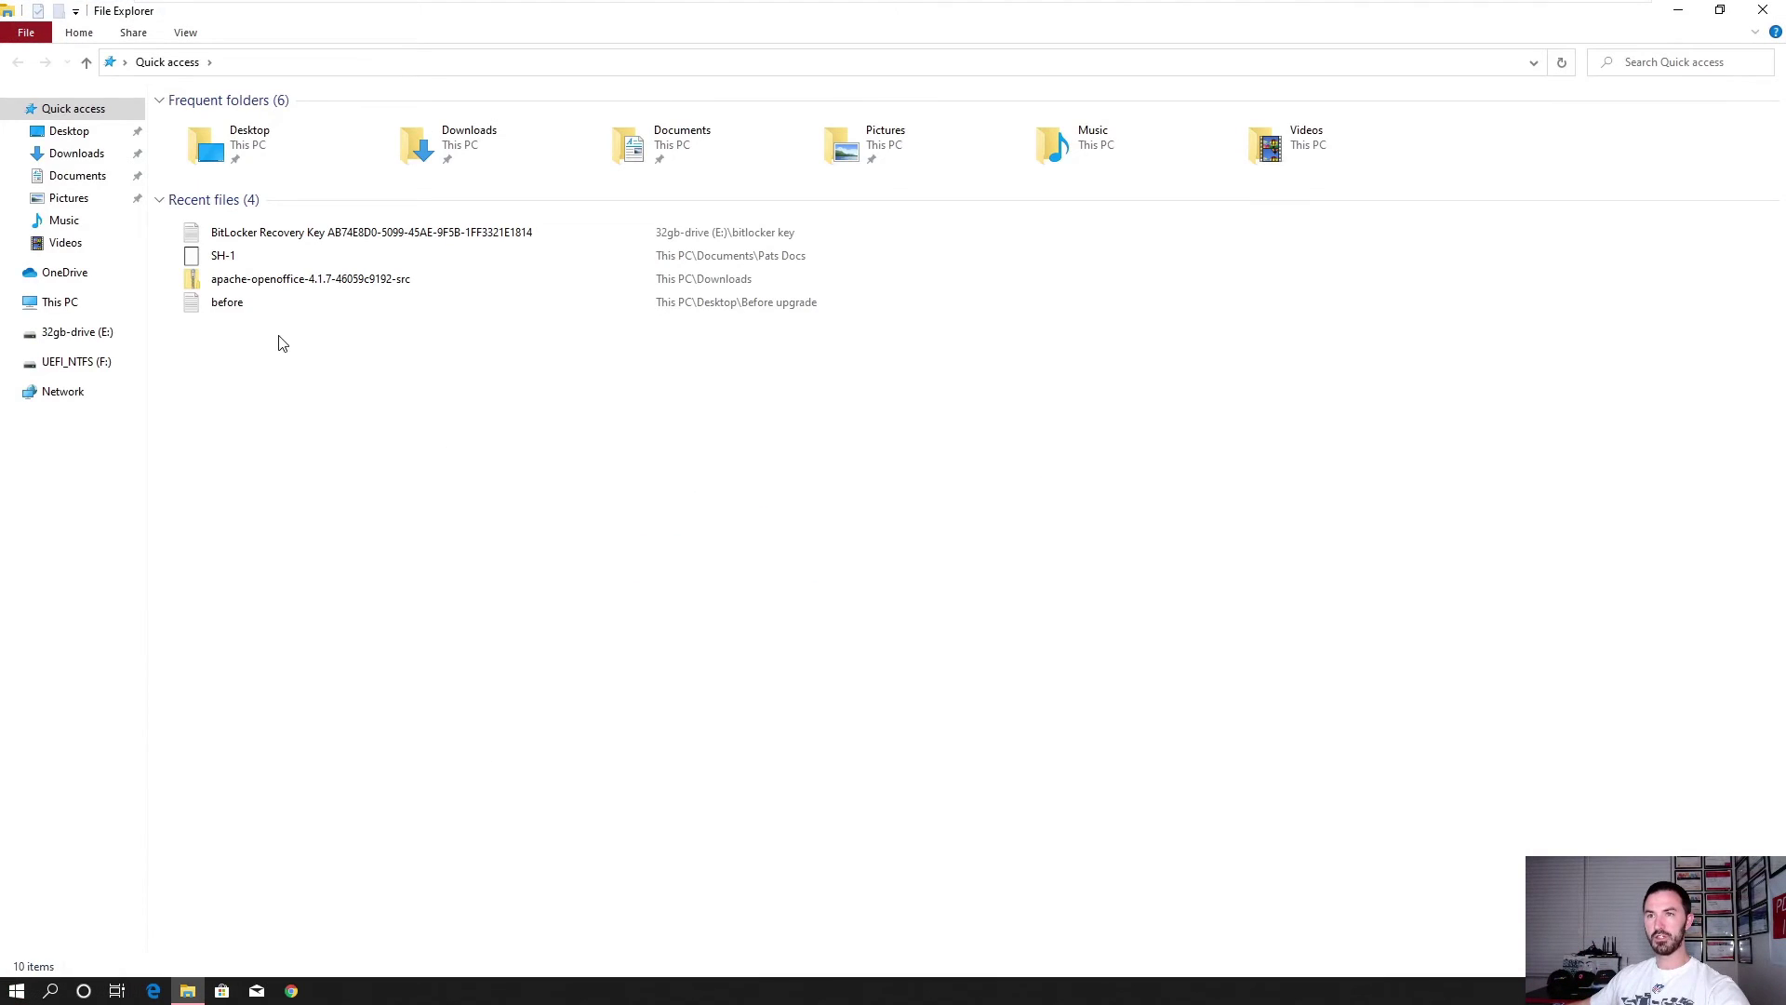
left_click(58, 303)
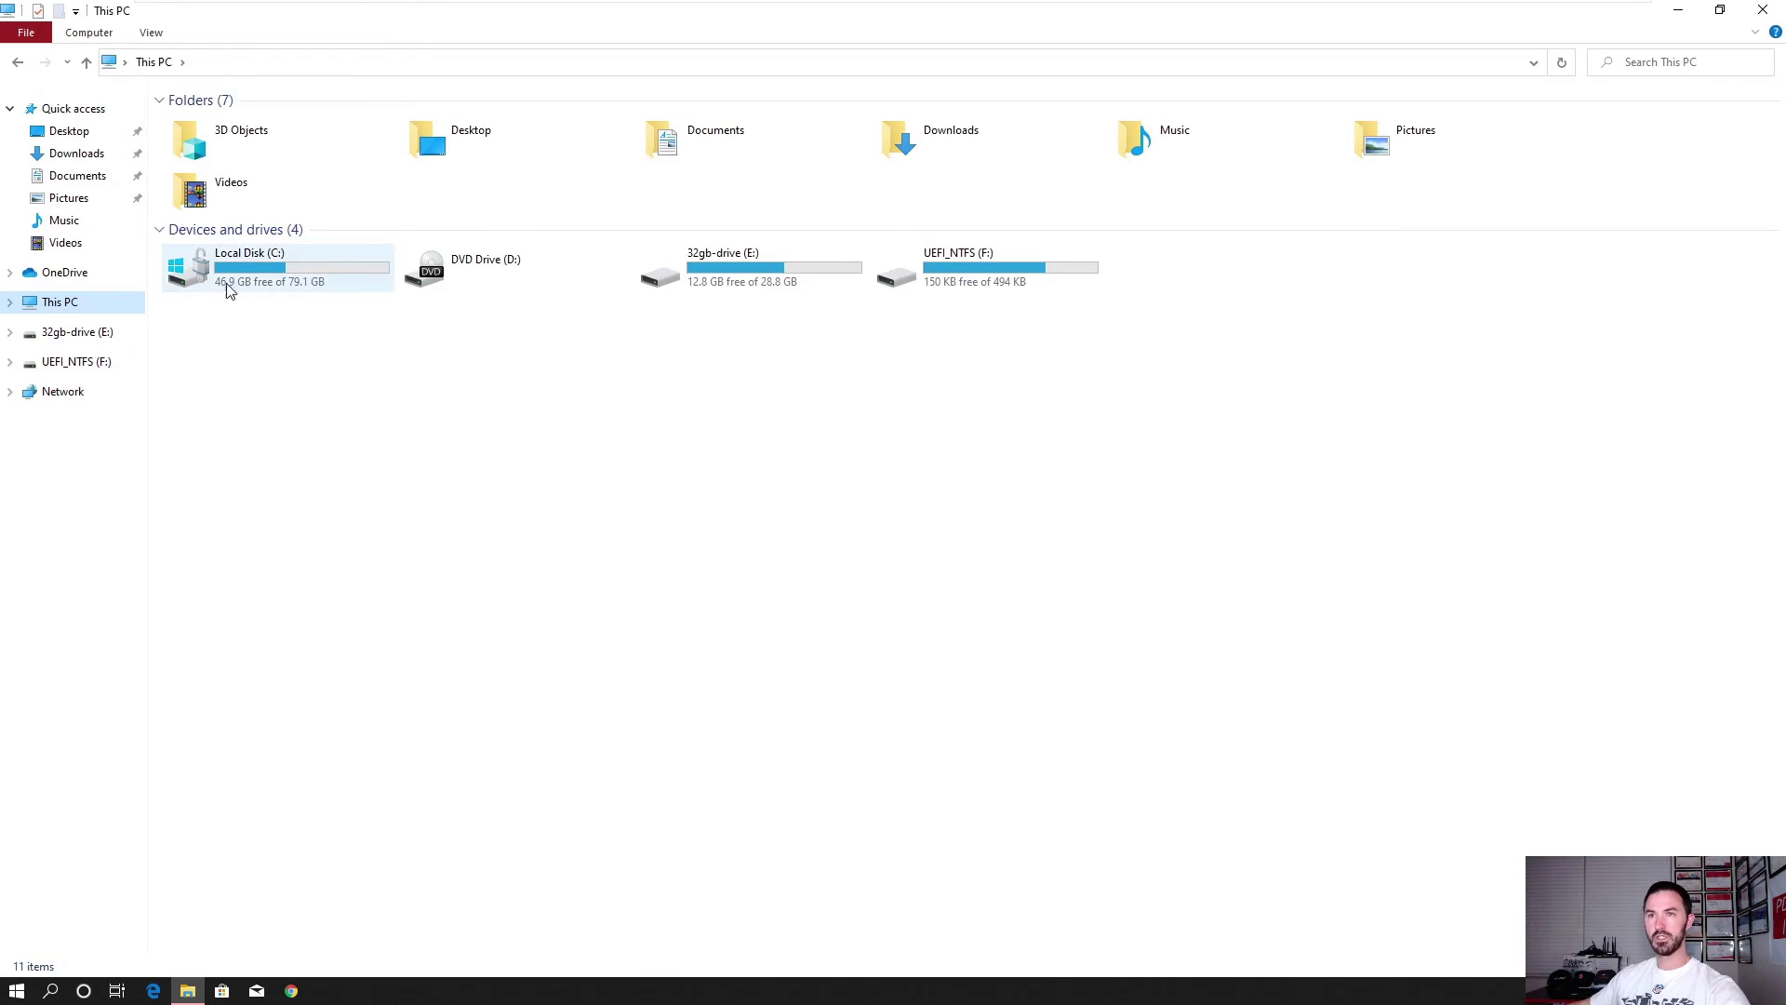
right_click(275, 270)
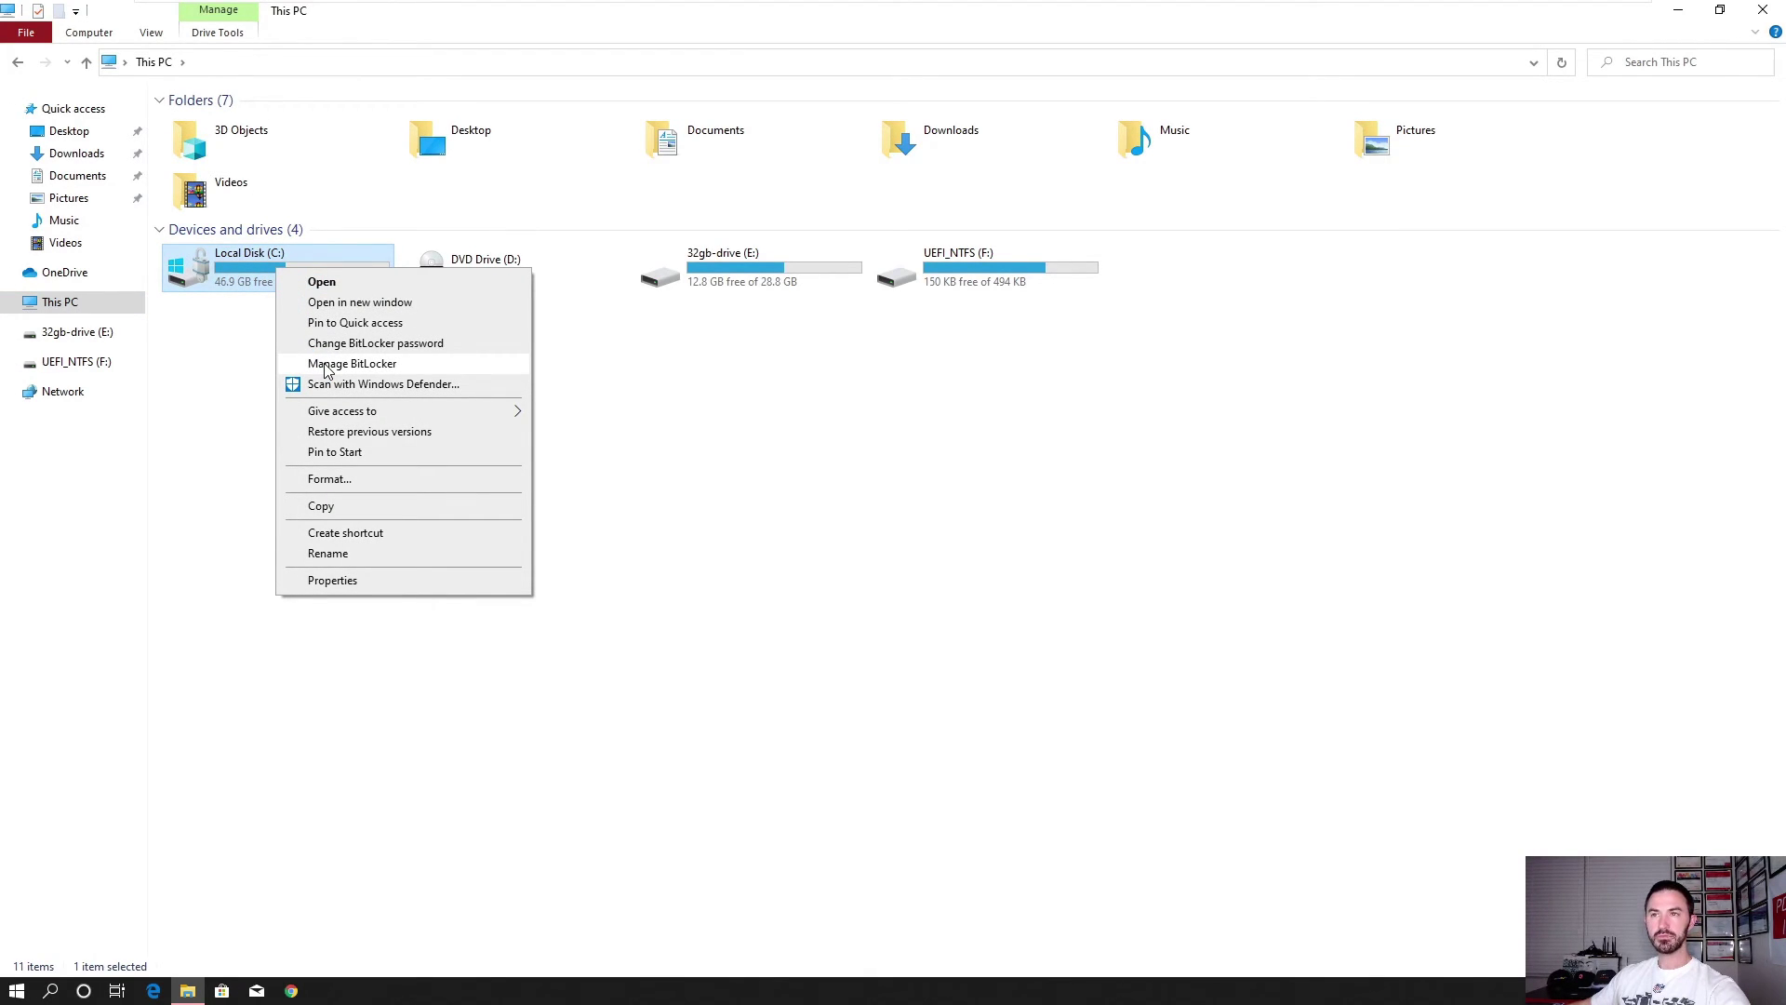
left_click(327, 365)
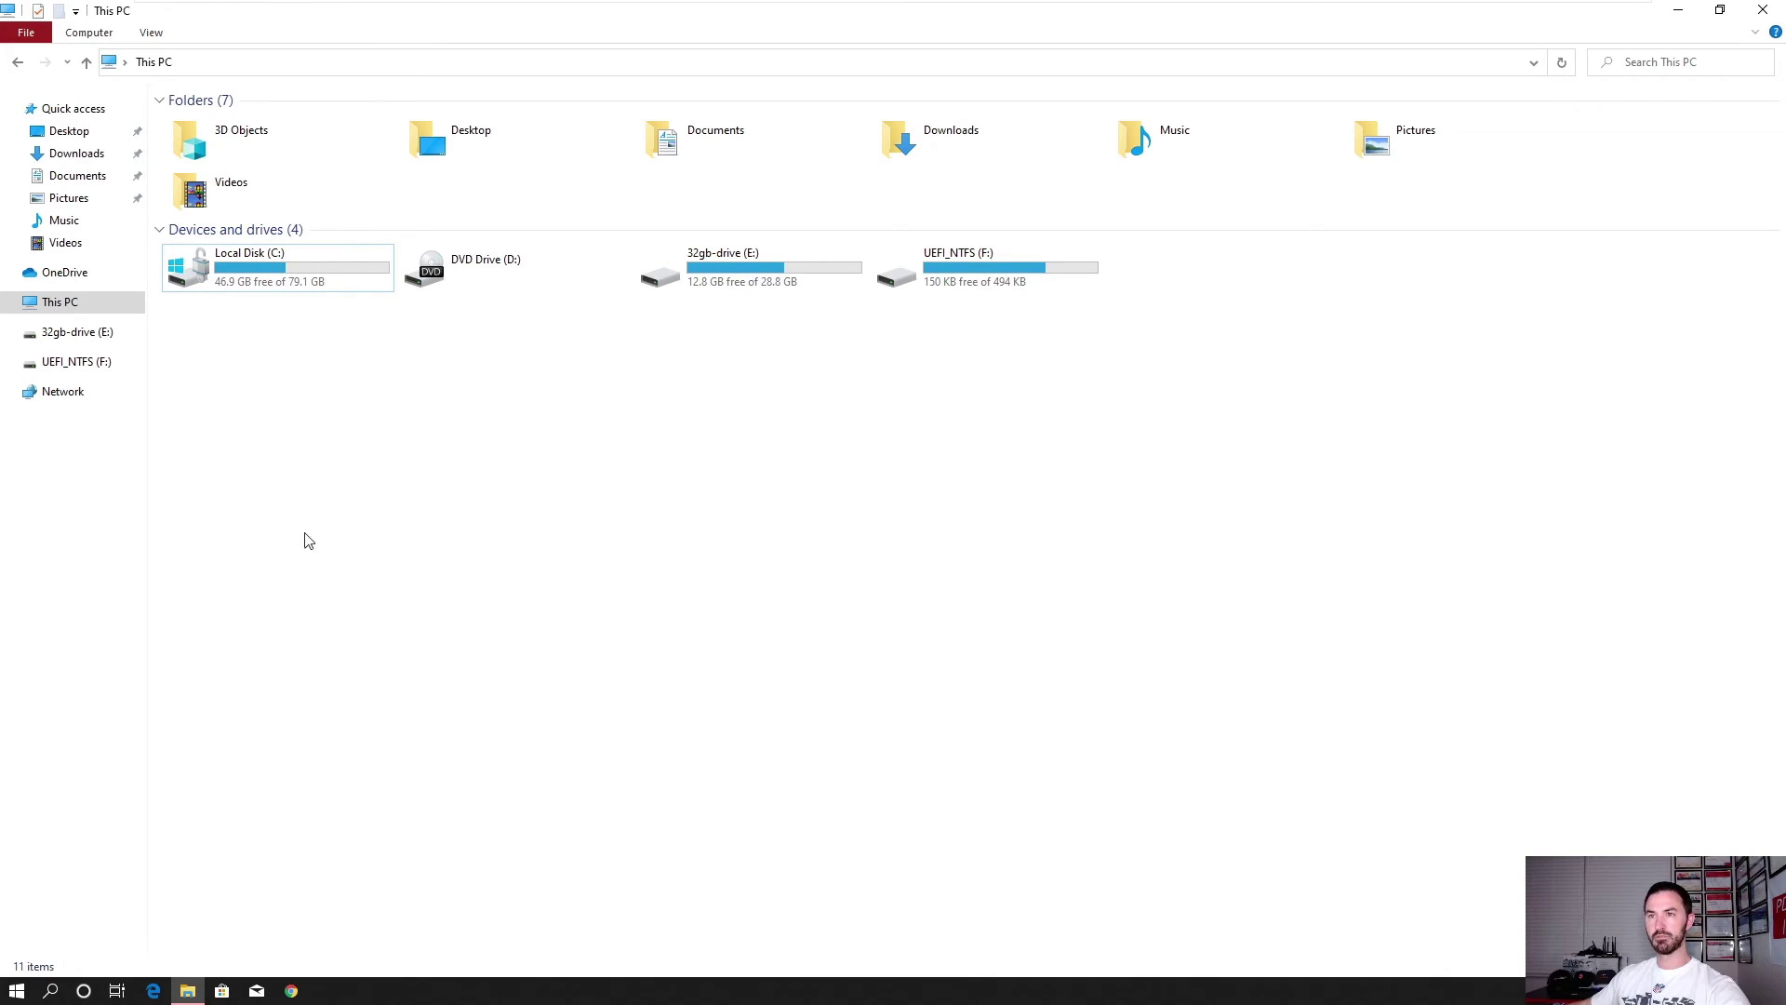
left_click(1676, 11)
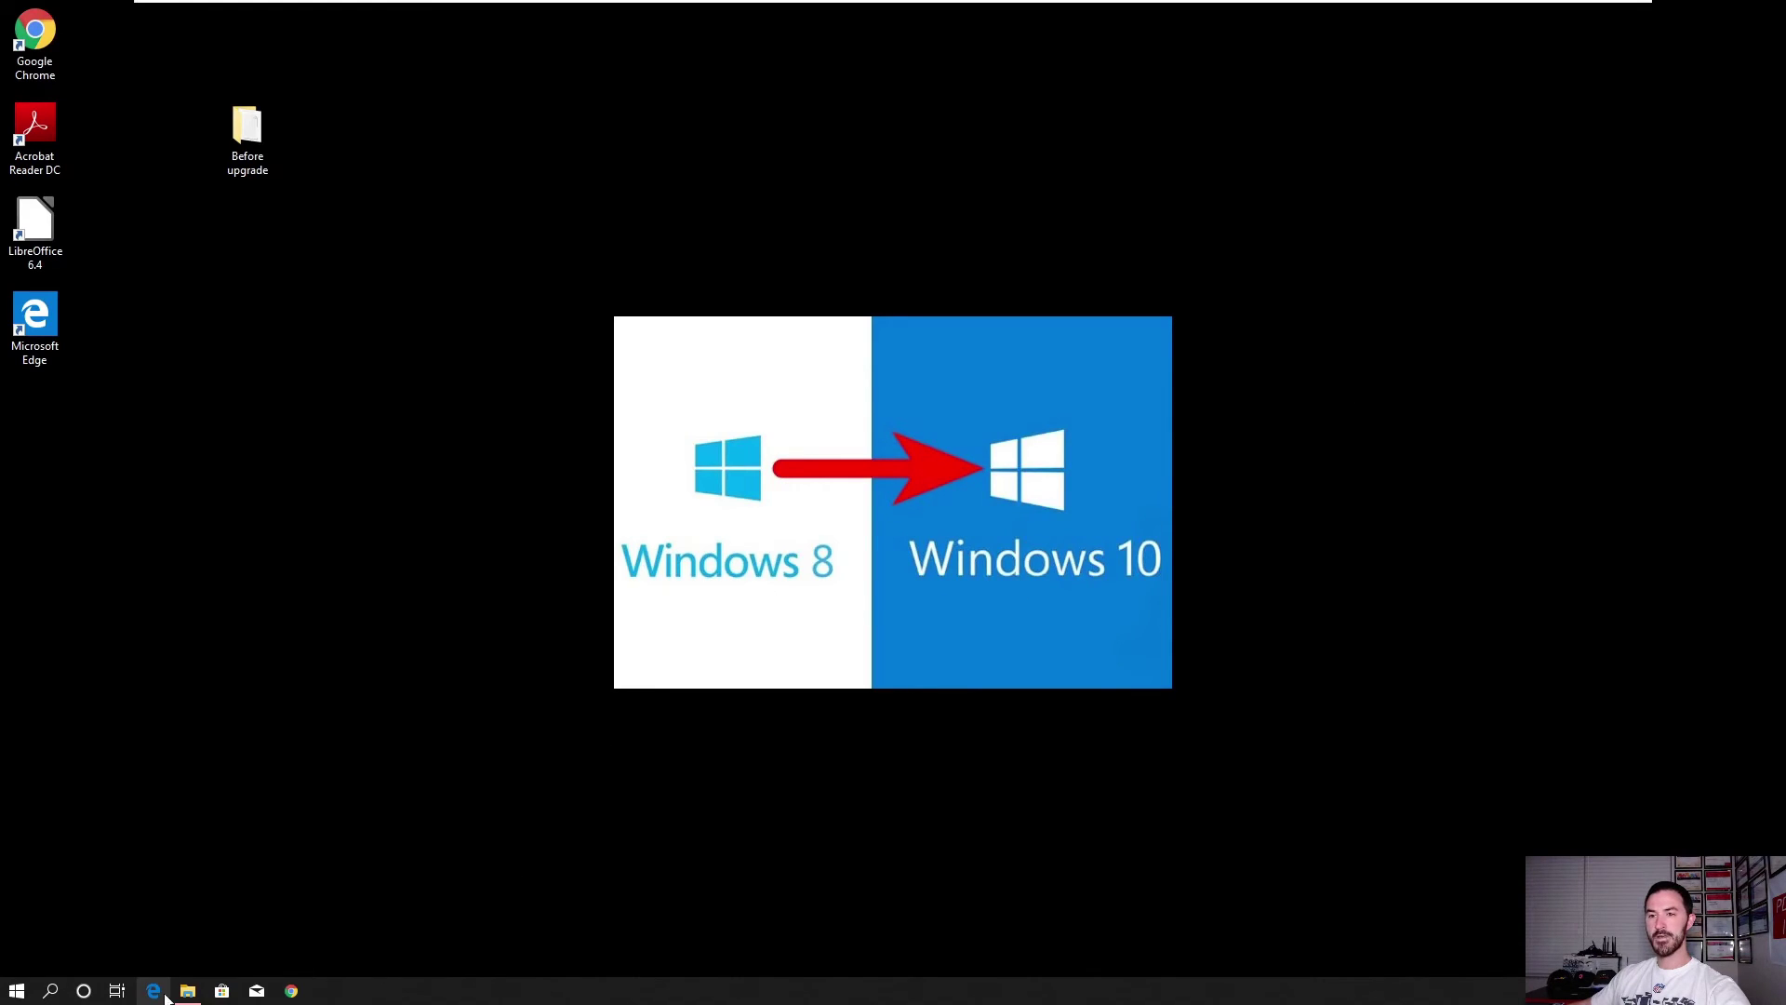
Reopen BitLocker management for Local Disk (C:) and minimize both windows to the desktop
left_click(185, 992)
left_click(244, 268)
right_click(243, 269)
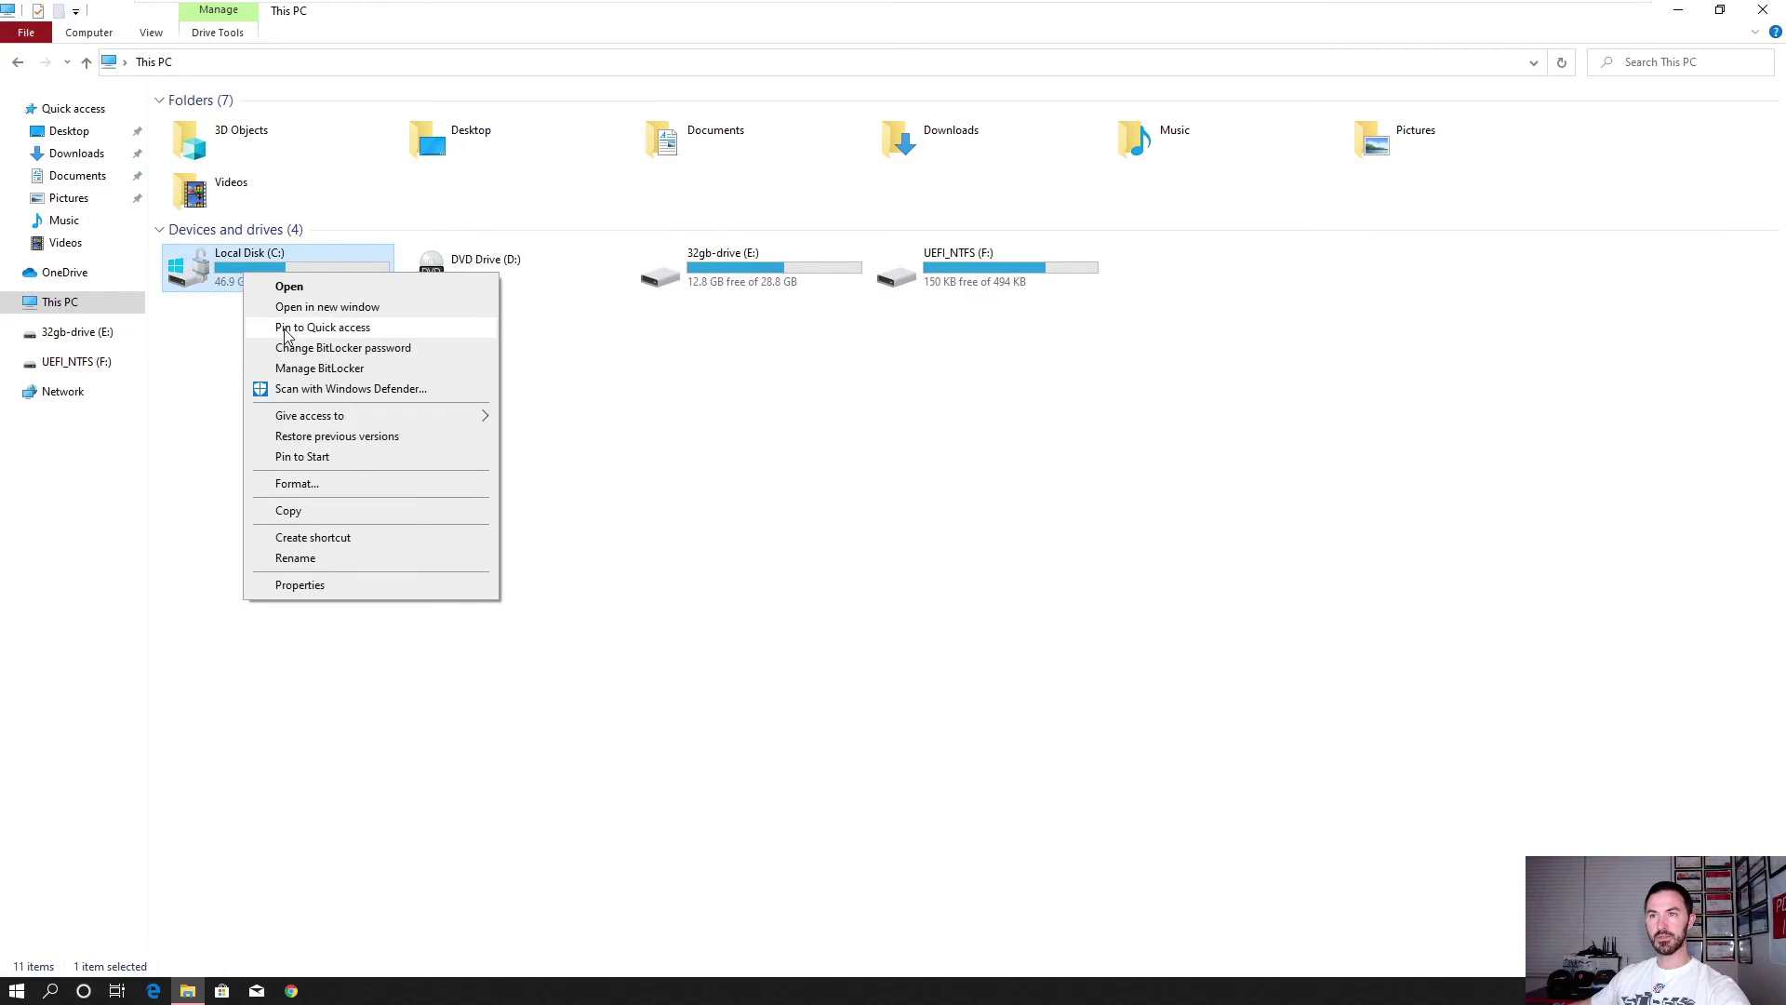
left_click(296, 371)
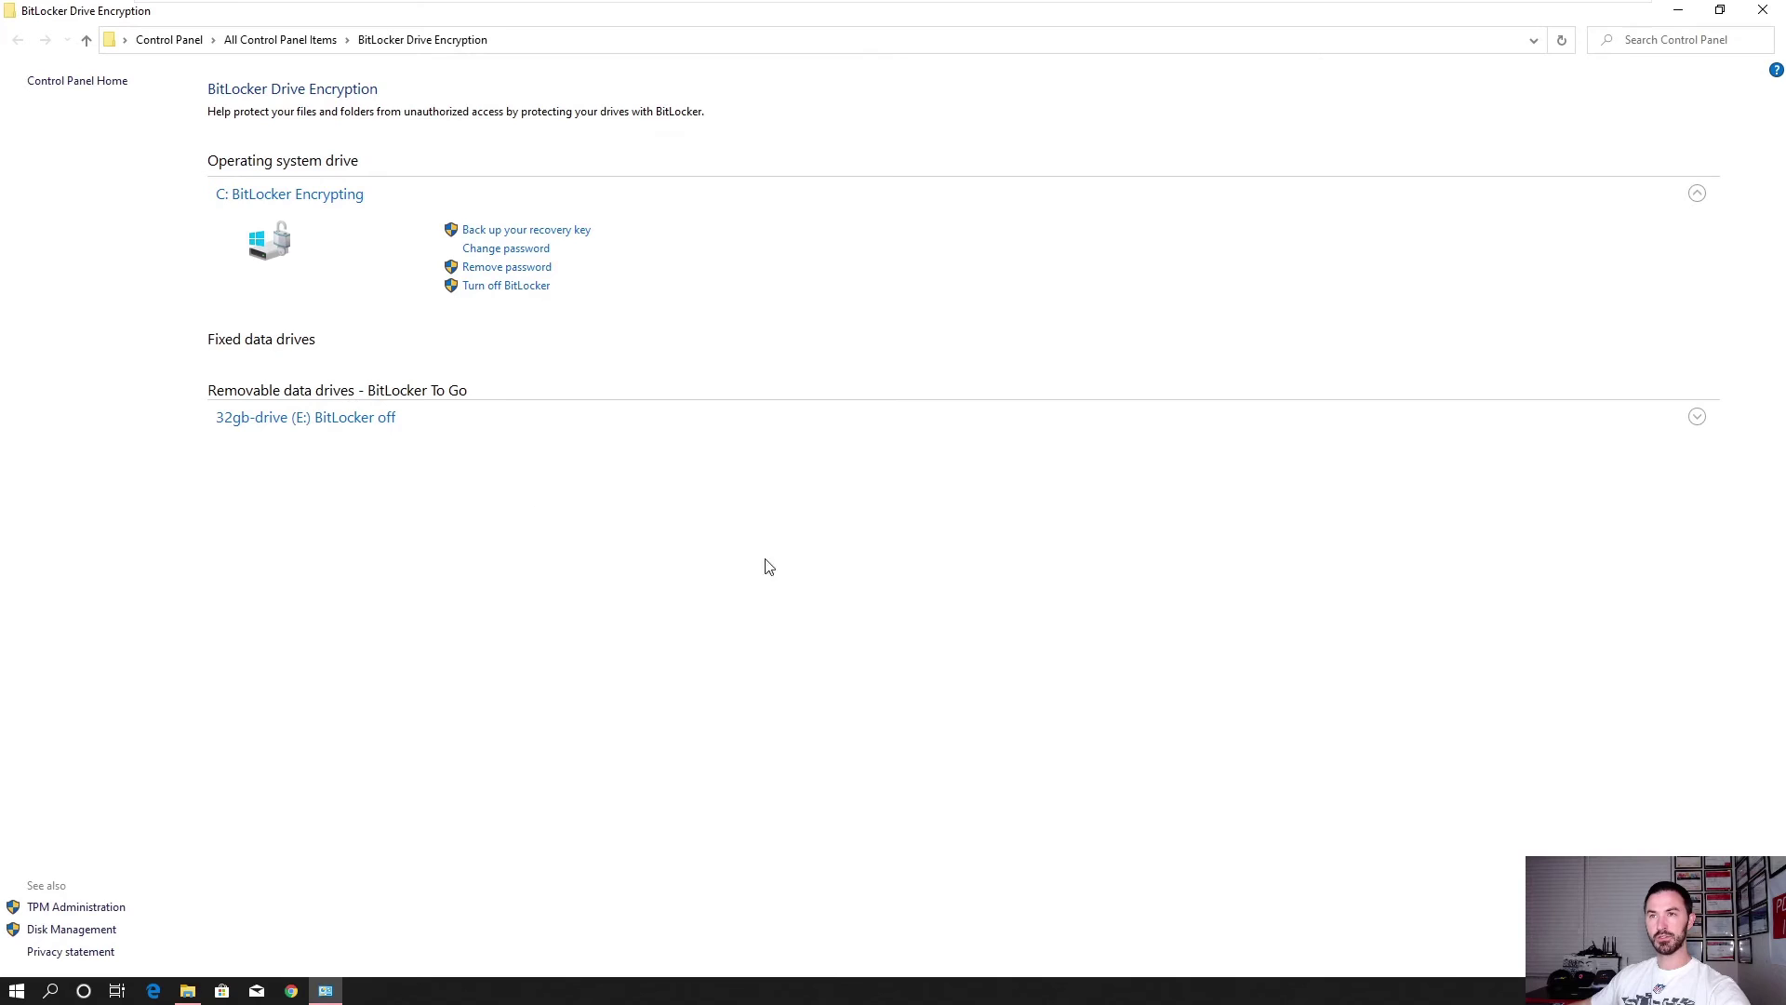
left_click(1678, 11)
left_click(1674, 25)
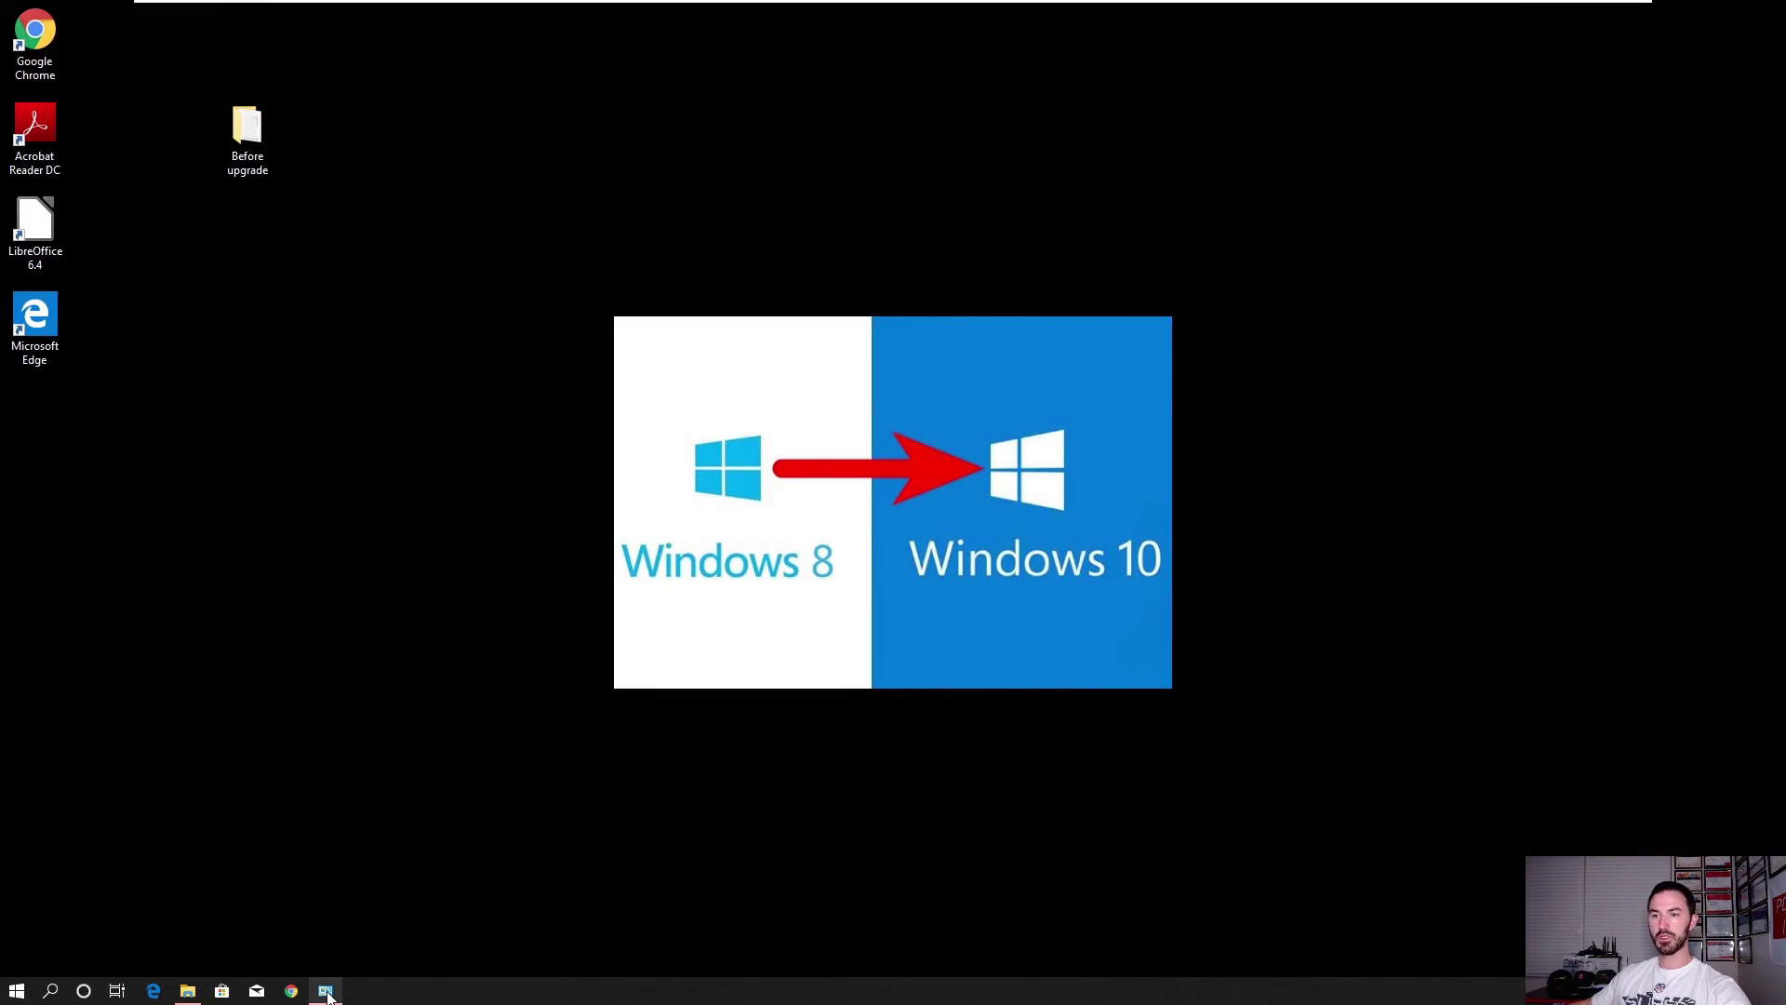
Turn off BitLocker on drive C: so it starts decrypting, then close the window
left_click(325, 989)
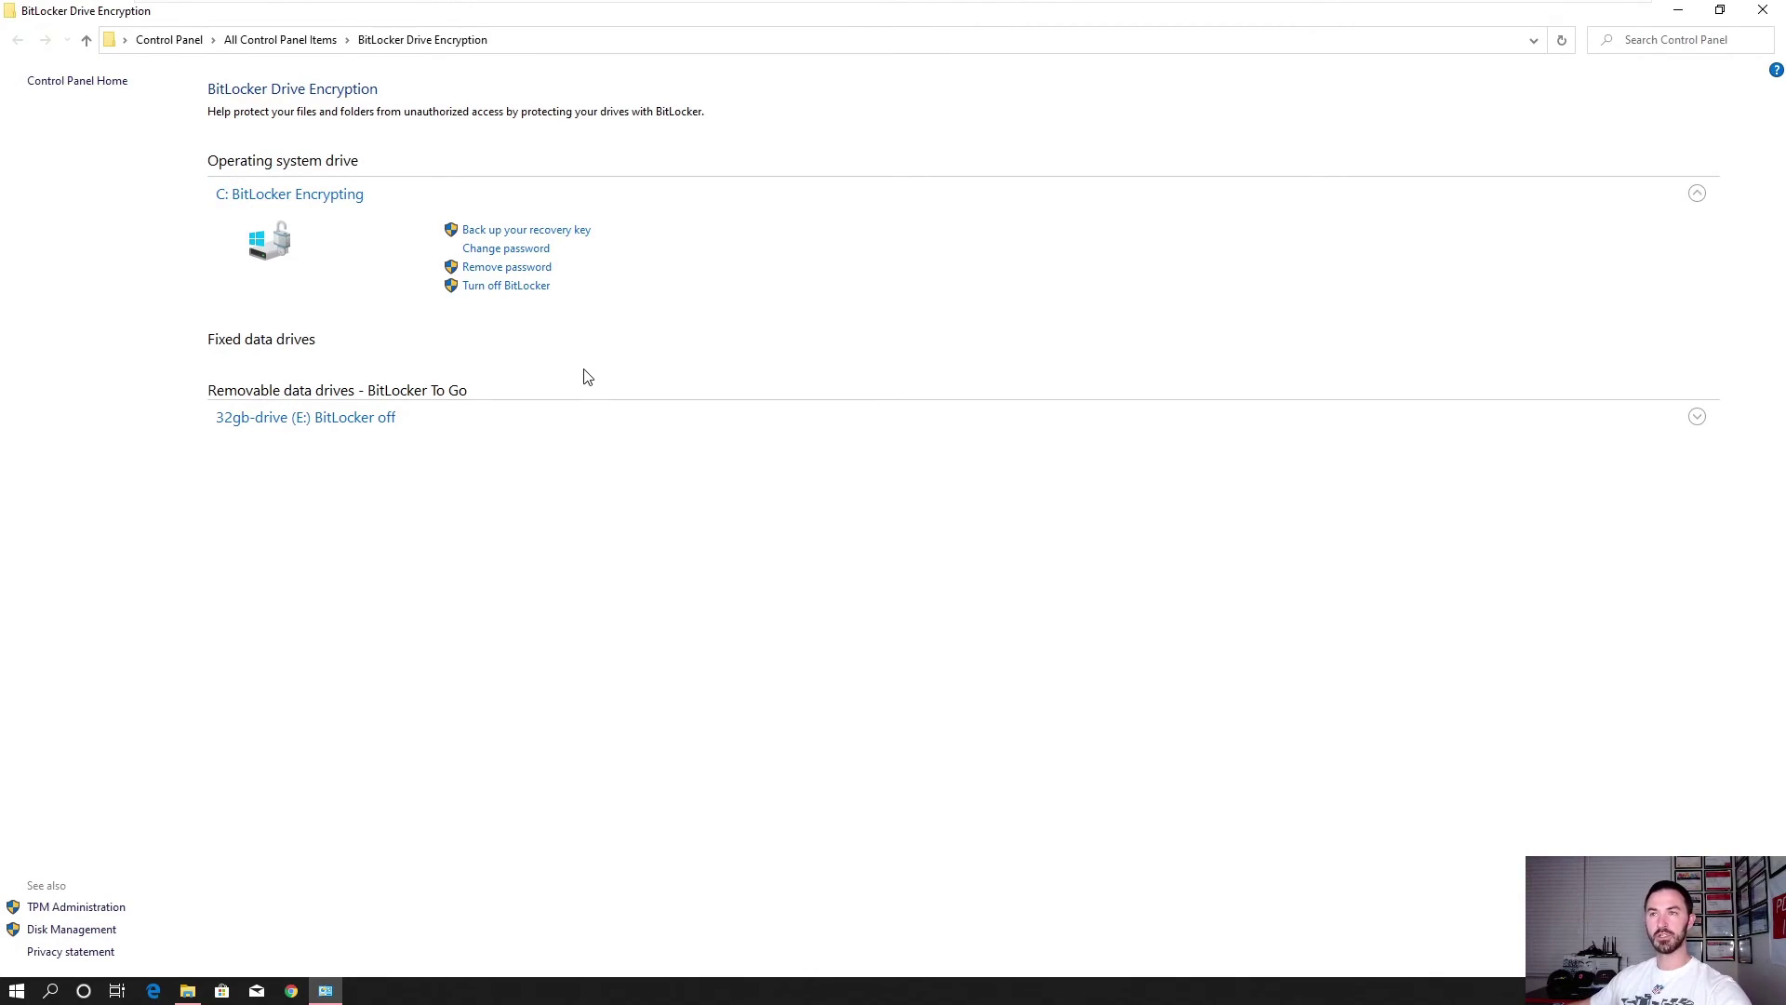
left_click(495, 288)
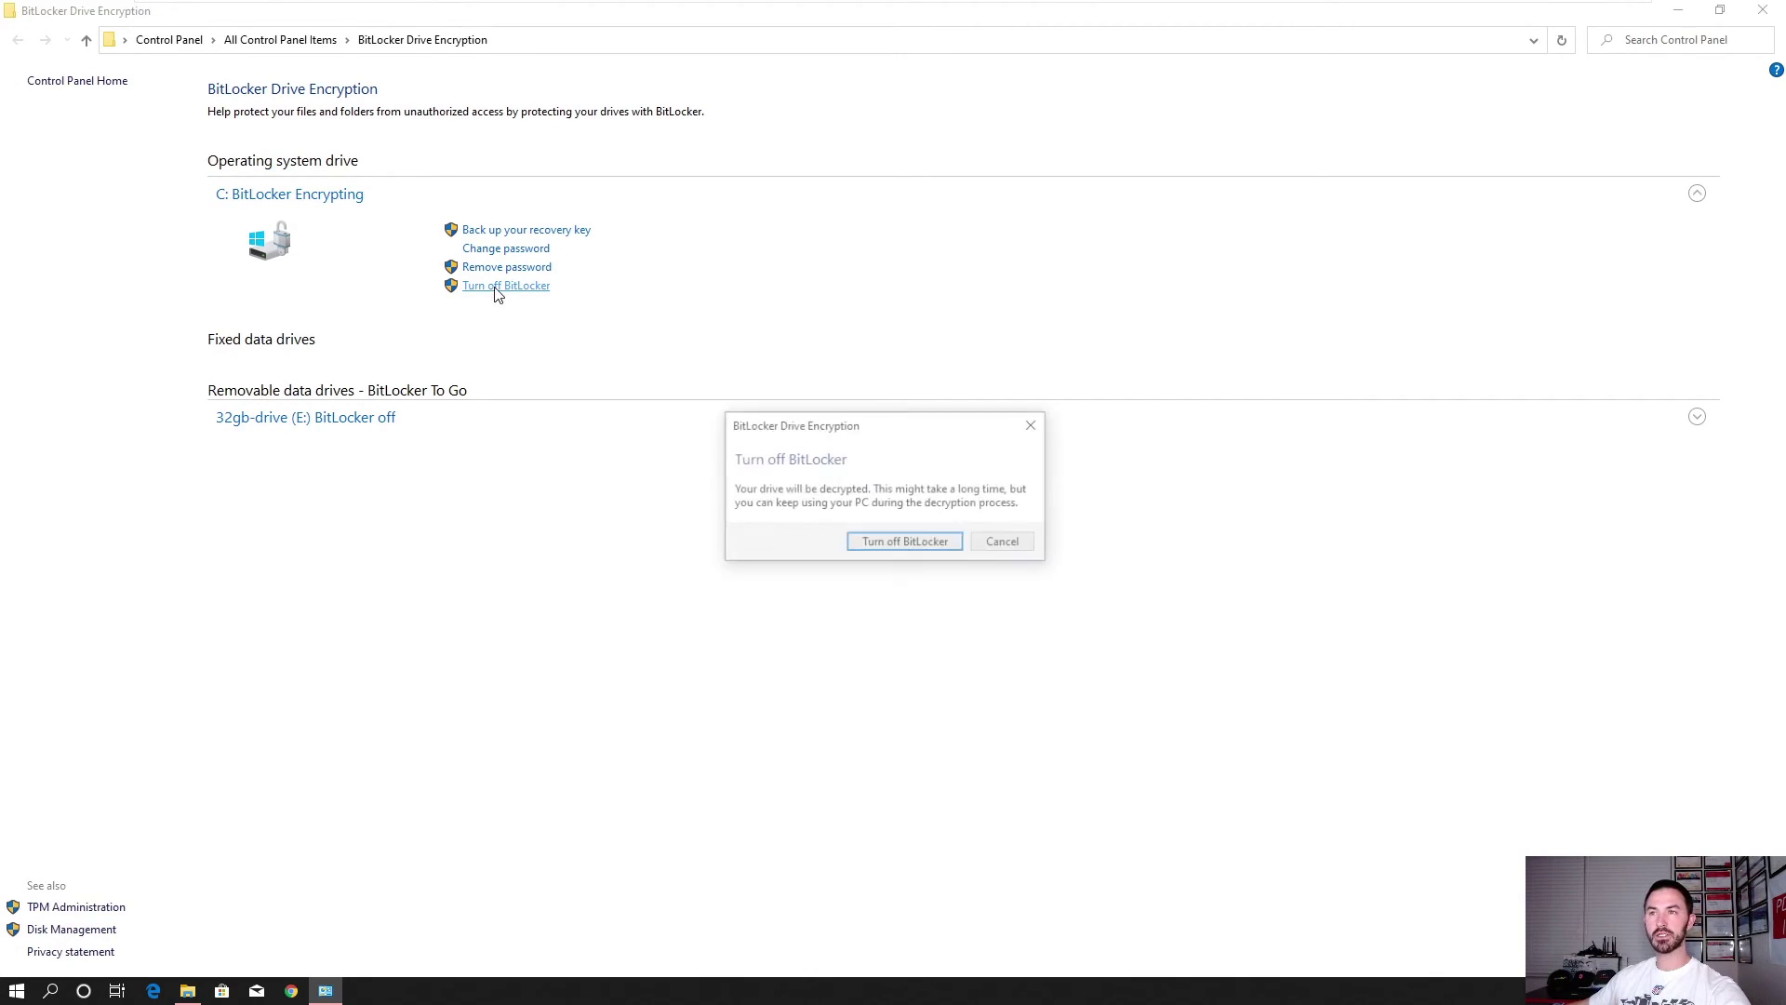
left_click(884, 547)
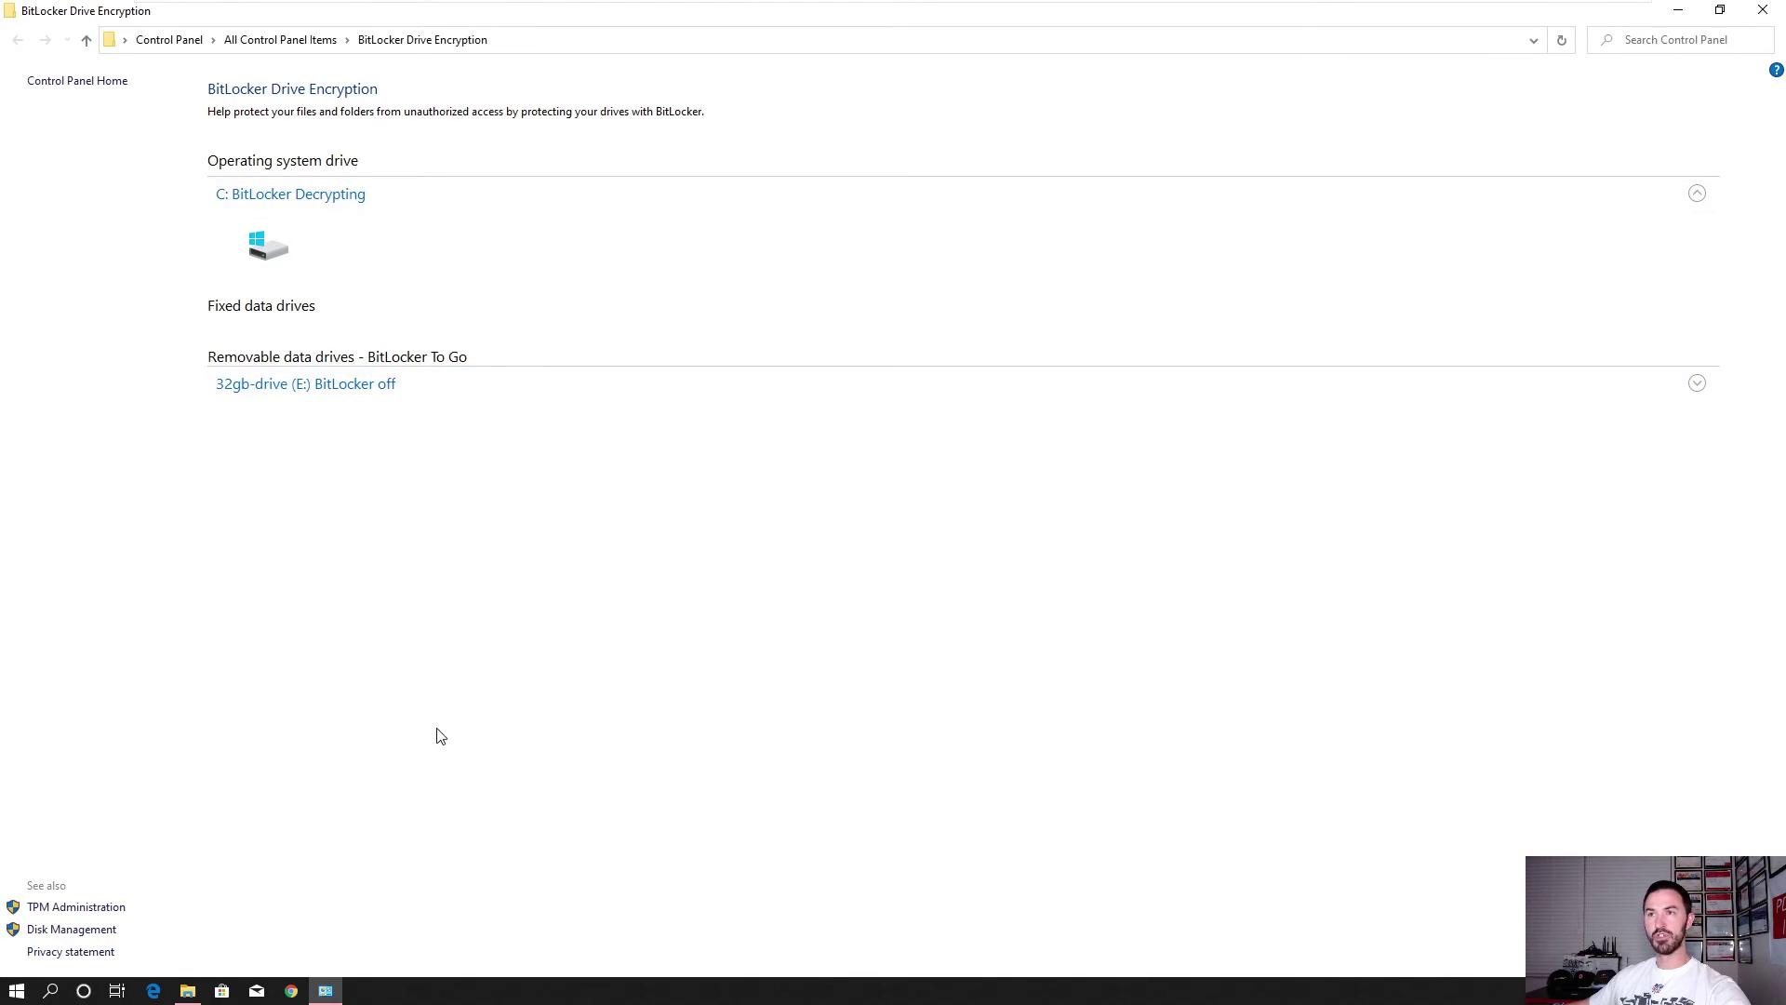
left_click(1763, 10)
Restart the computer from the Start button's Shut down or sign out menu
right_click(16, 991)
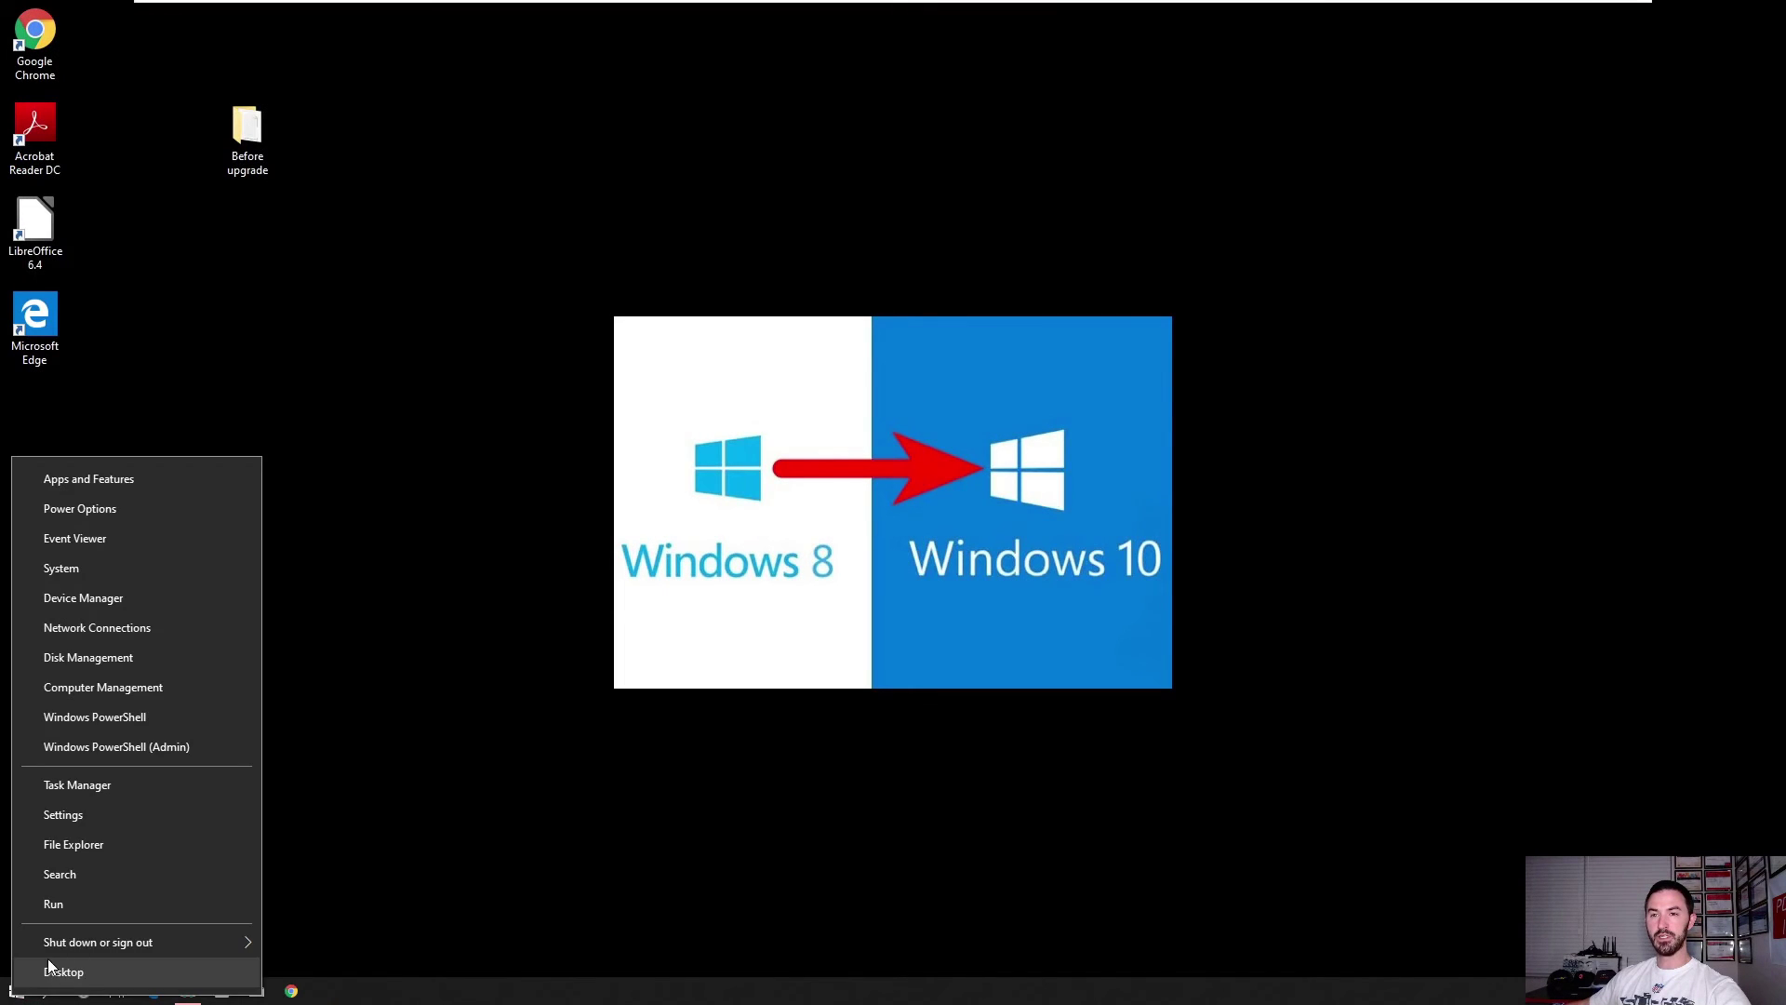
mouse_move(114, 948)
left_click(356, 930)
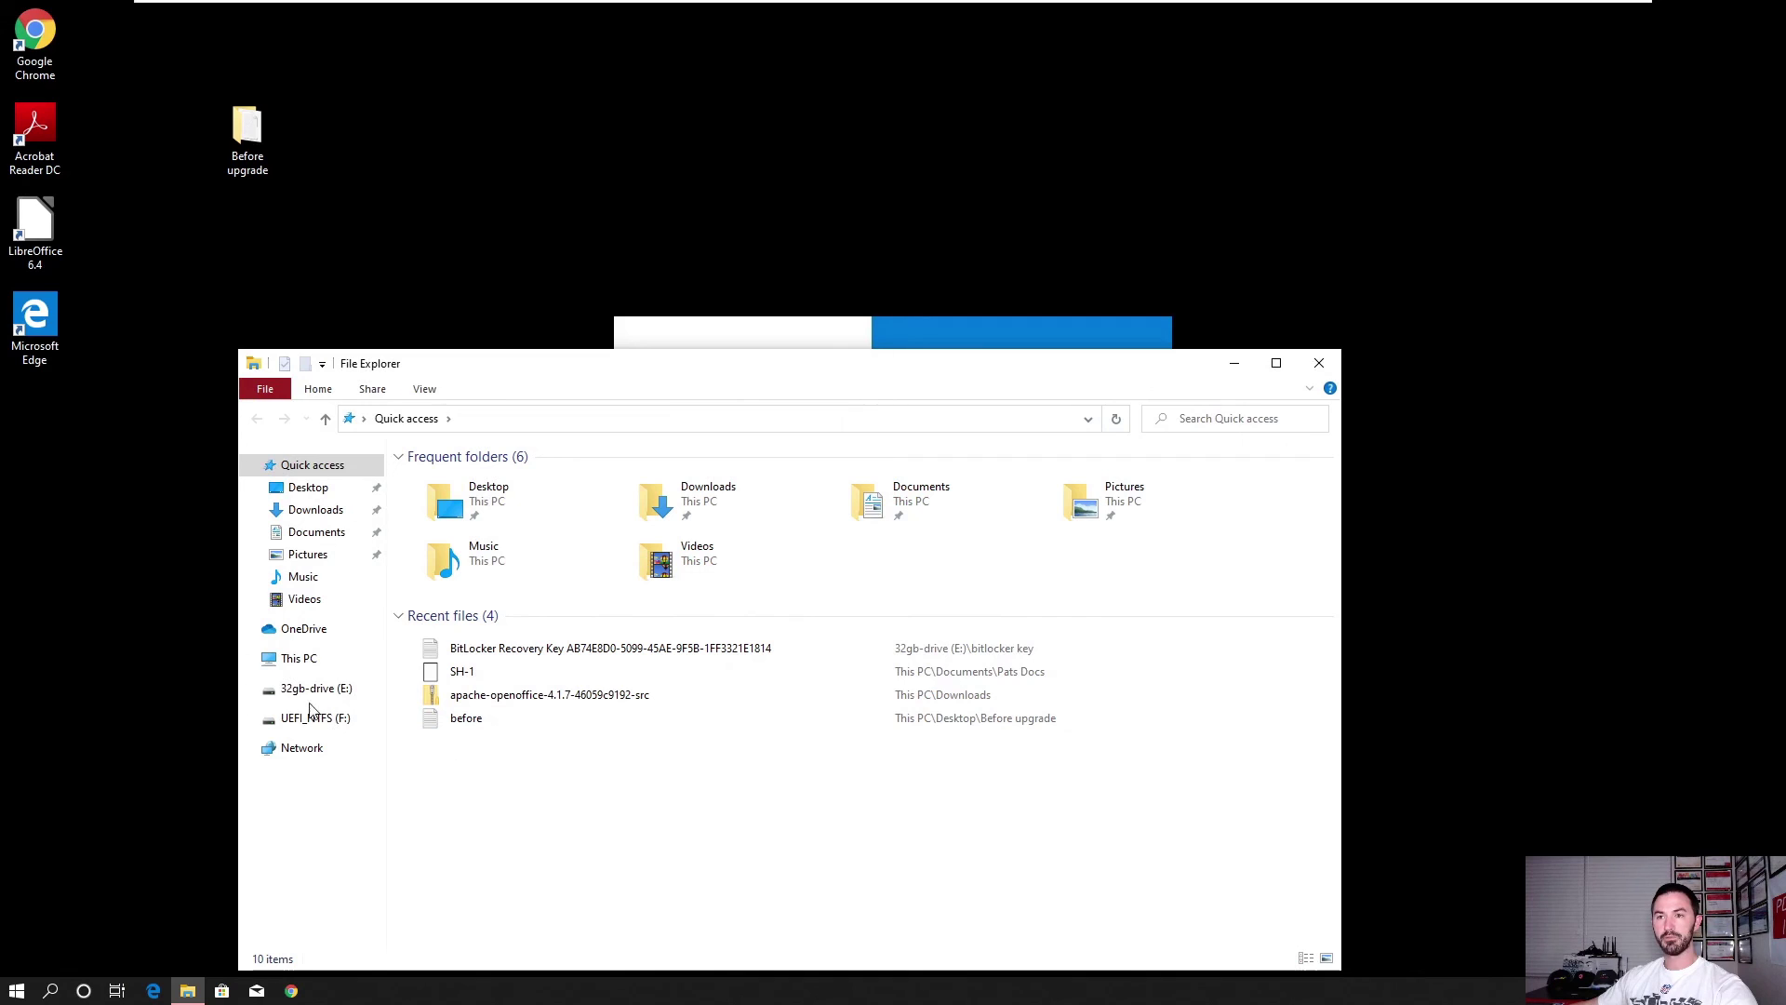
Open Control Panel via a 'cont' Start search and show BitLocker Drive Encryption with C: decrypting
left_click(309, 660)
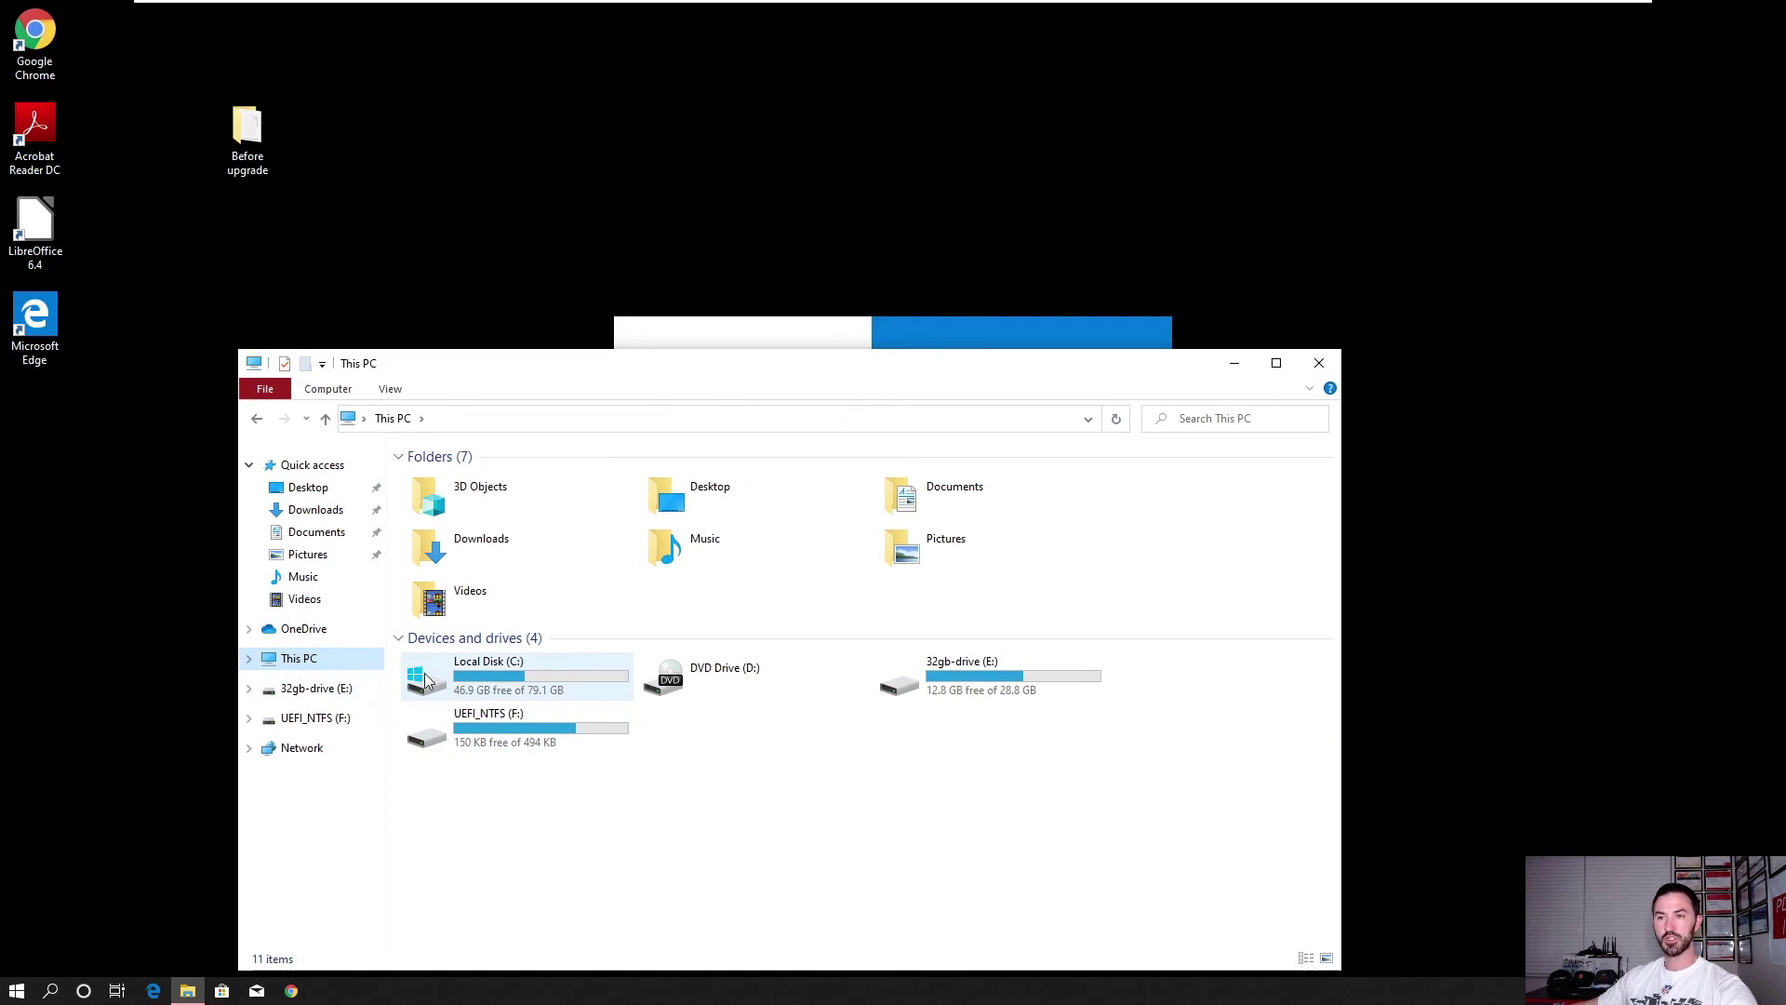
left_click(18, 991)
type("con")
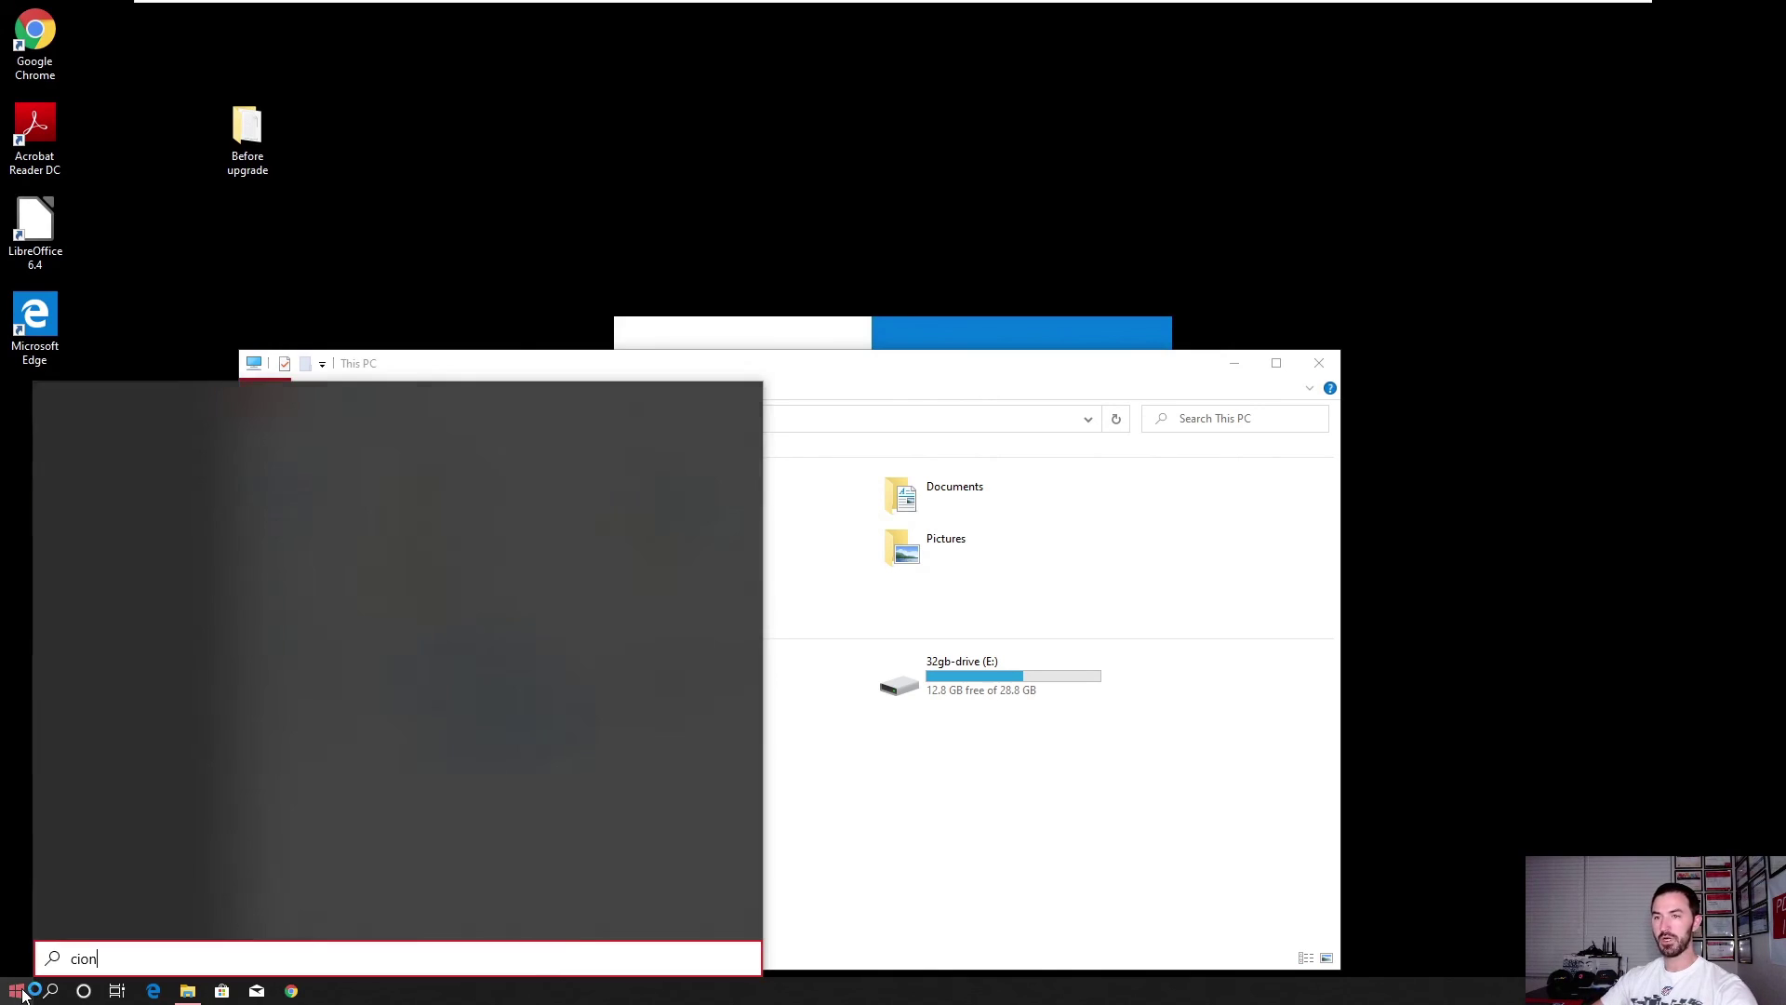
type("t")
key("Return")
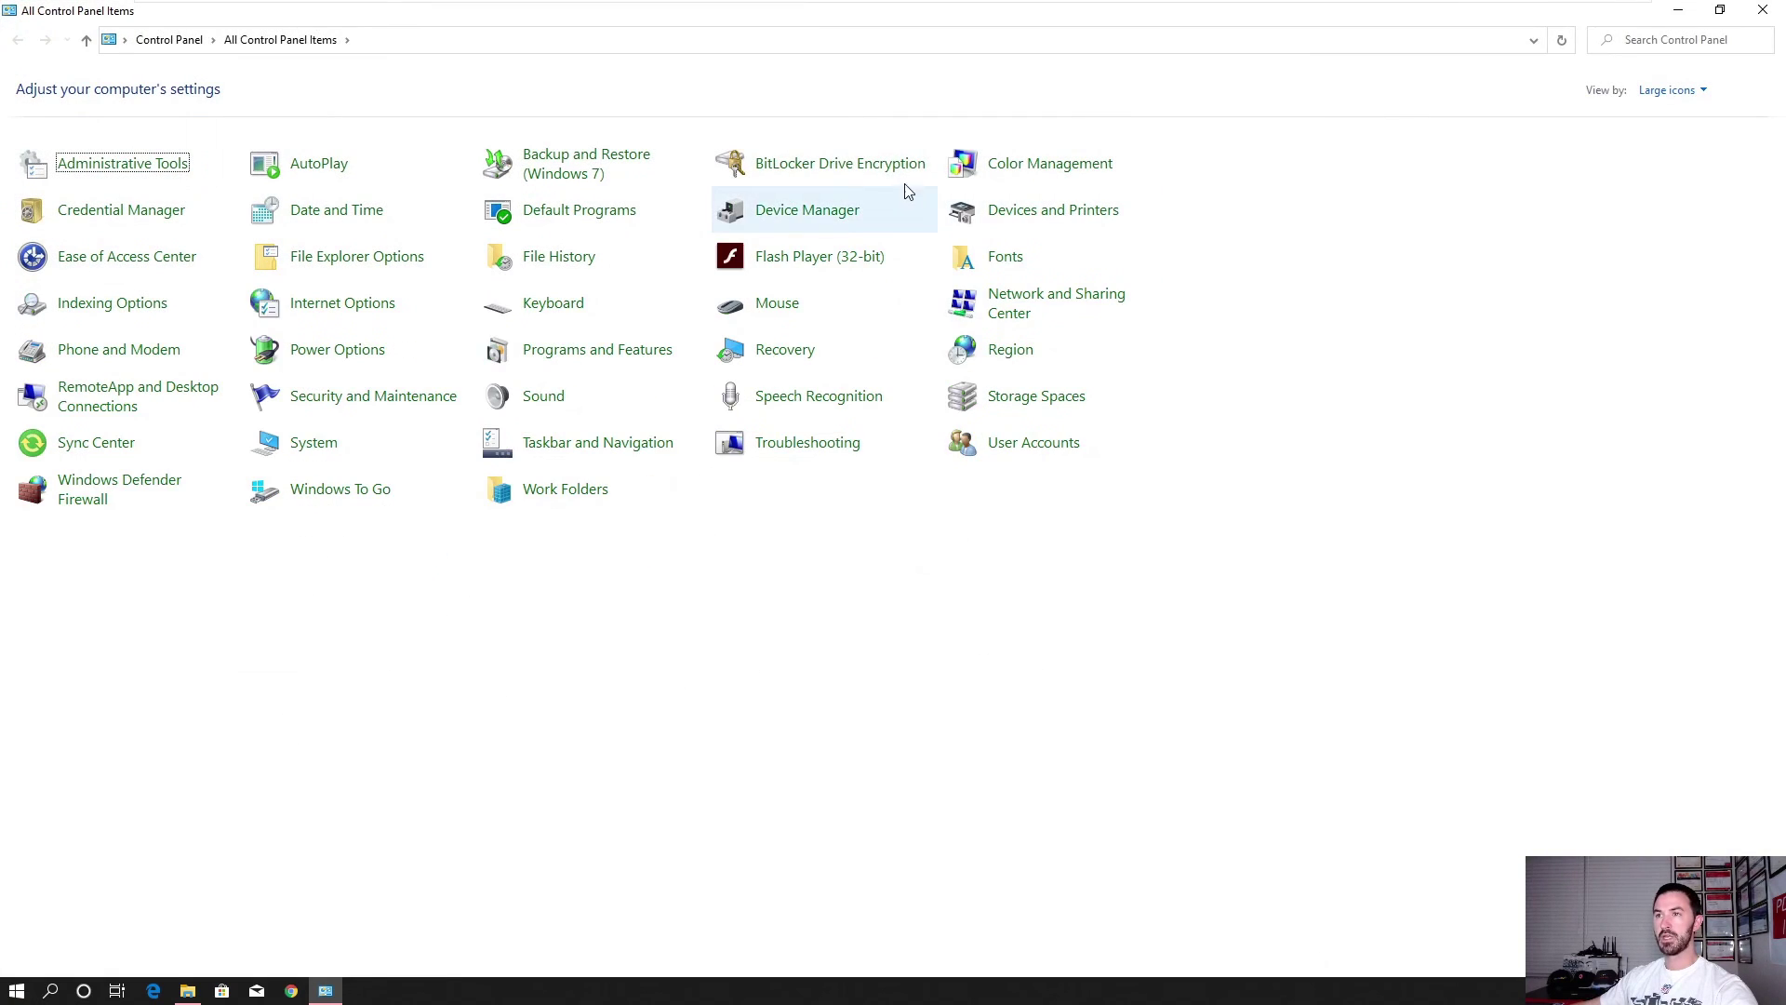
left_click(885, 168)
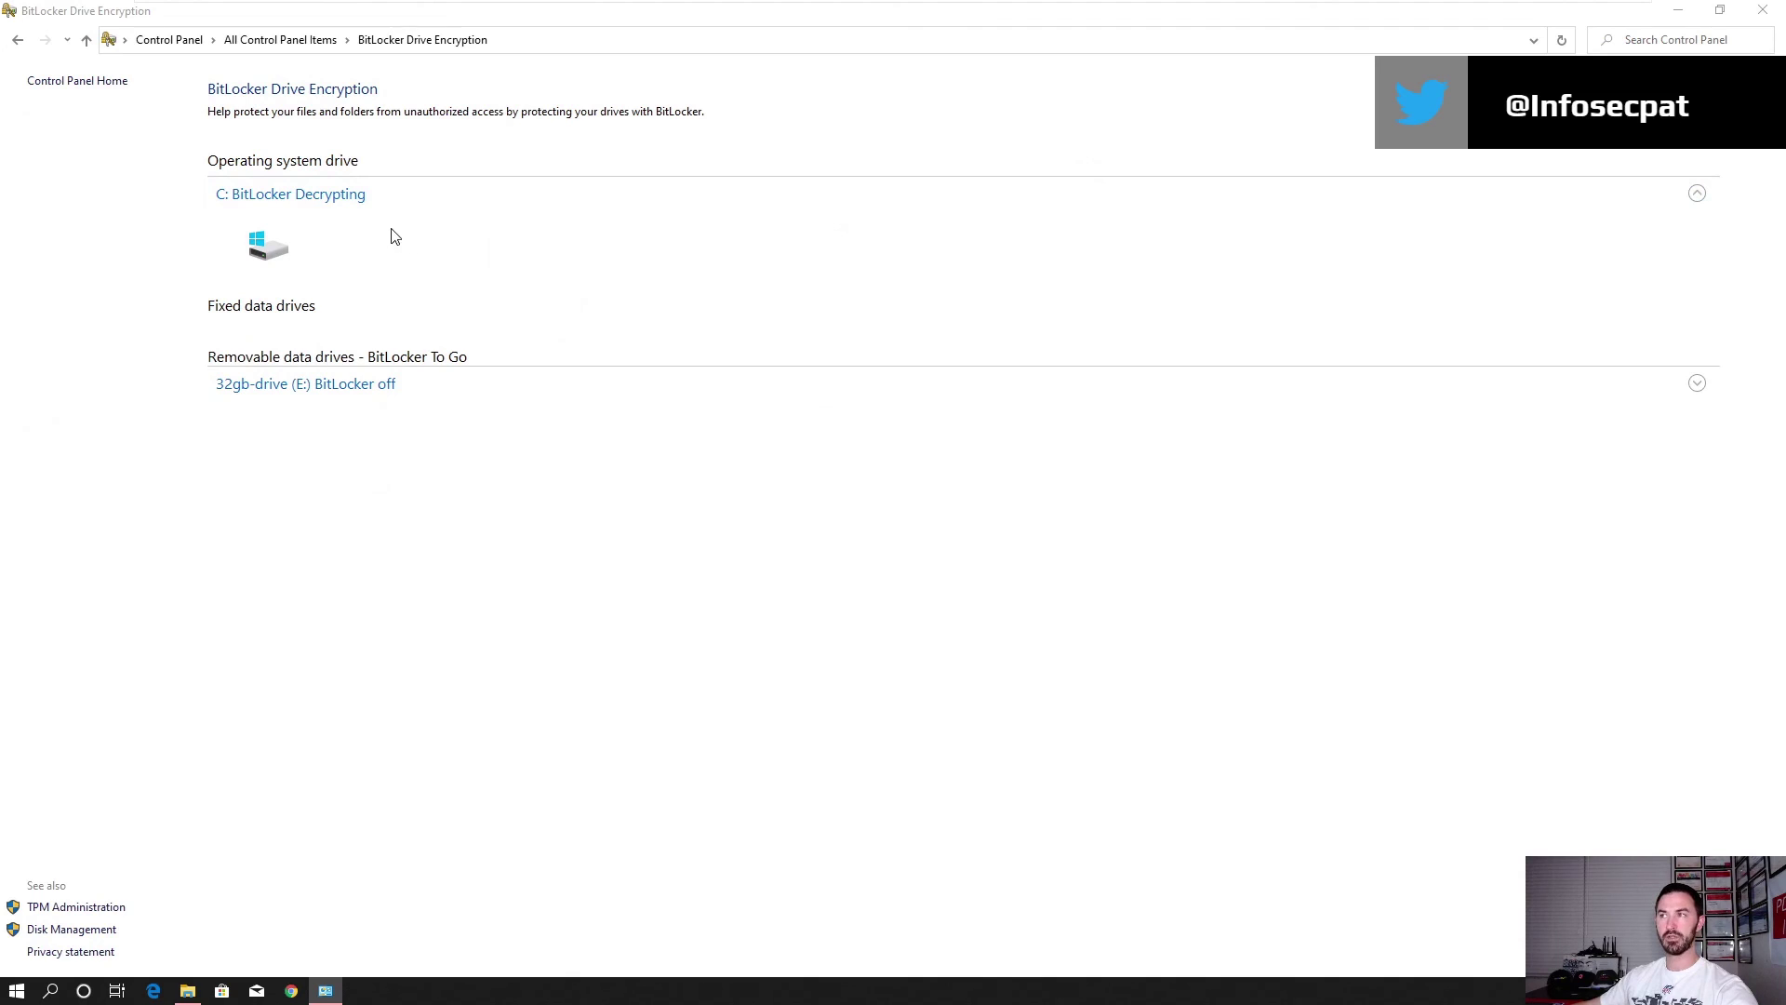
left_click(331, 199)
left_click(331, 199)
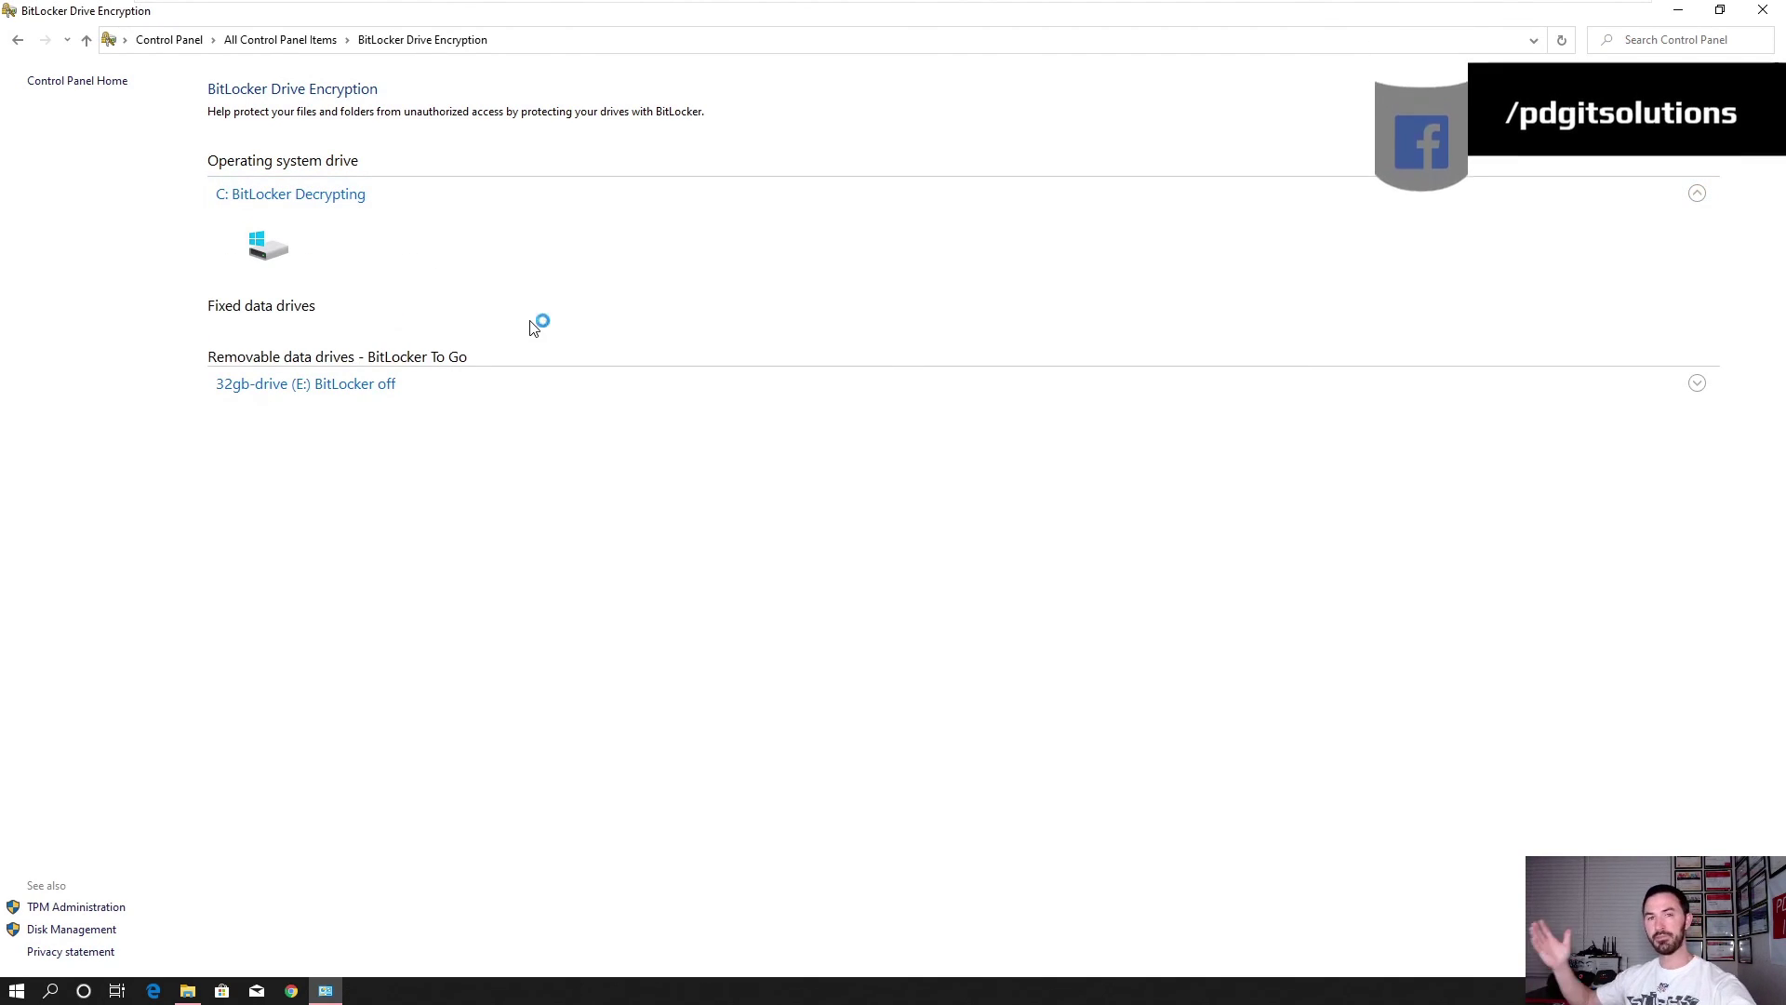